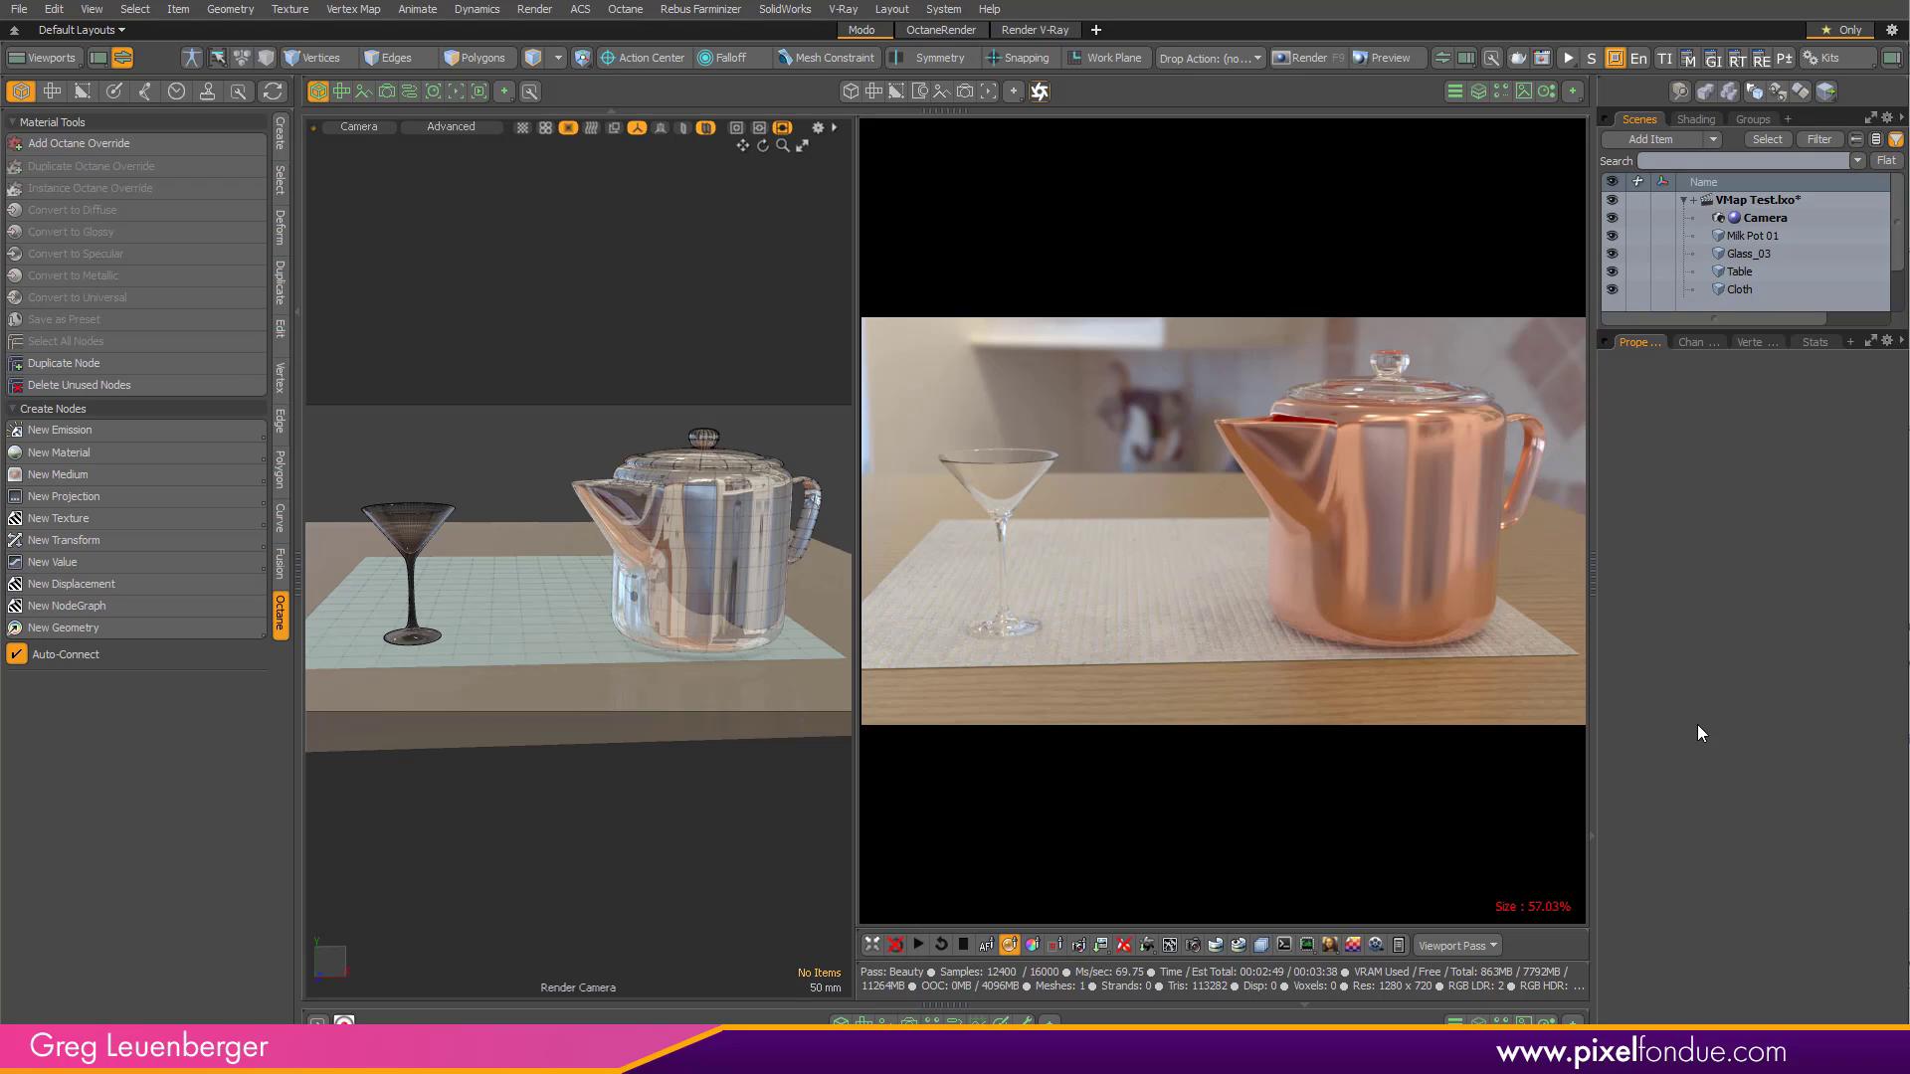
Isolate the martini glass mesh in a perspective view, switch it to VMap shading, and frame it.
left_click(416, 535)
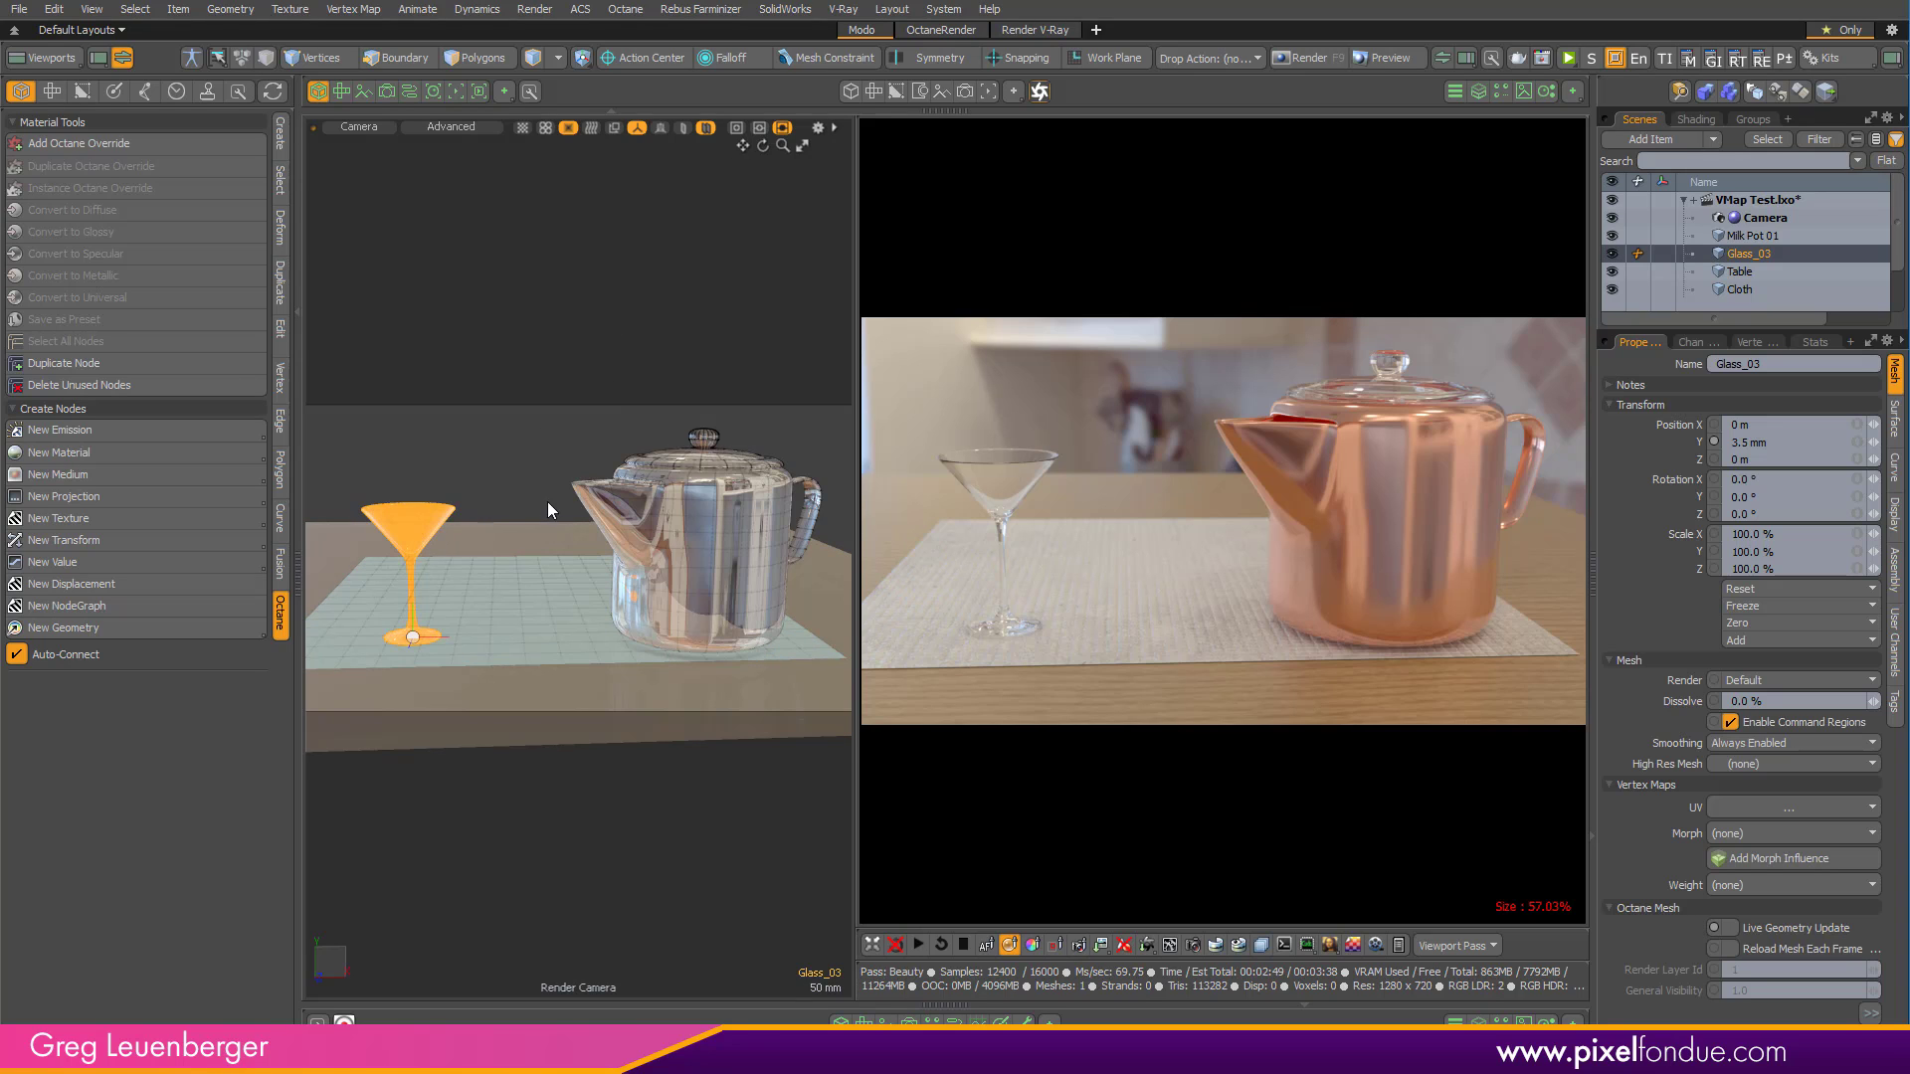
key("0")
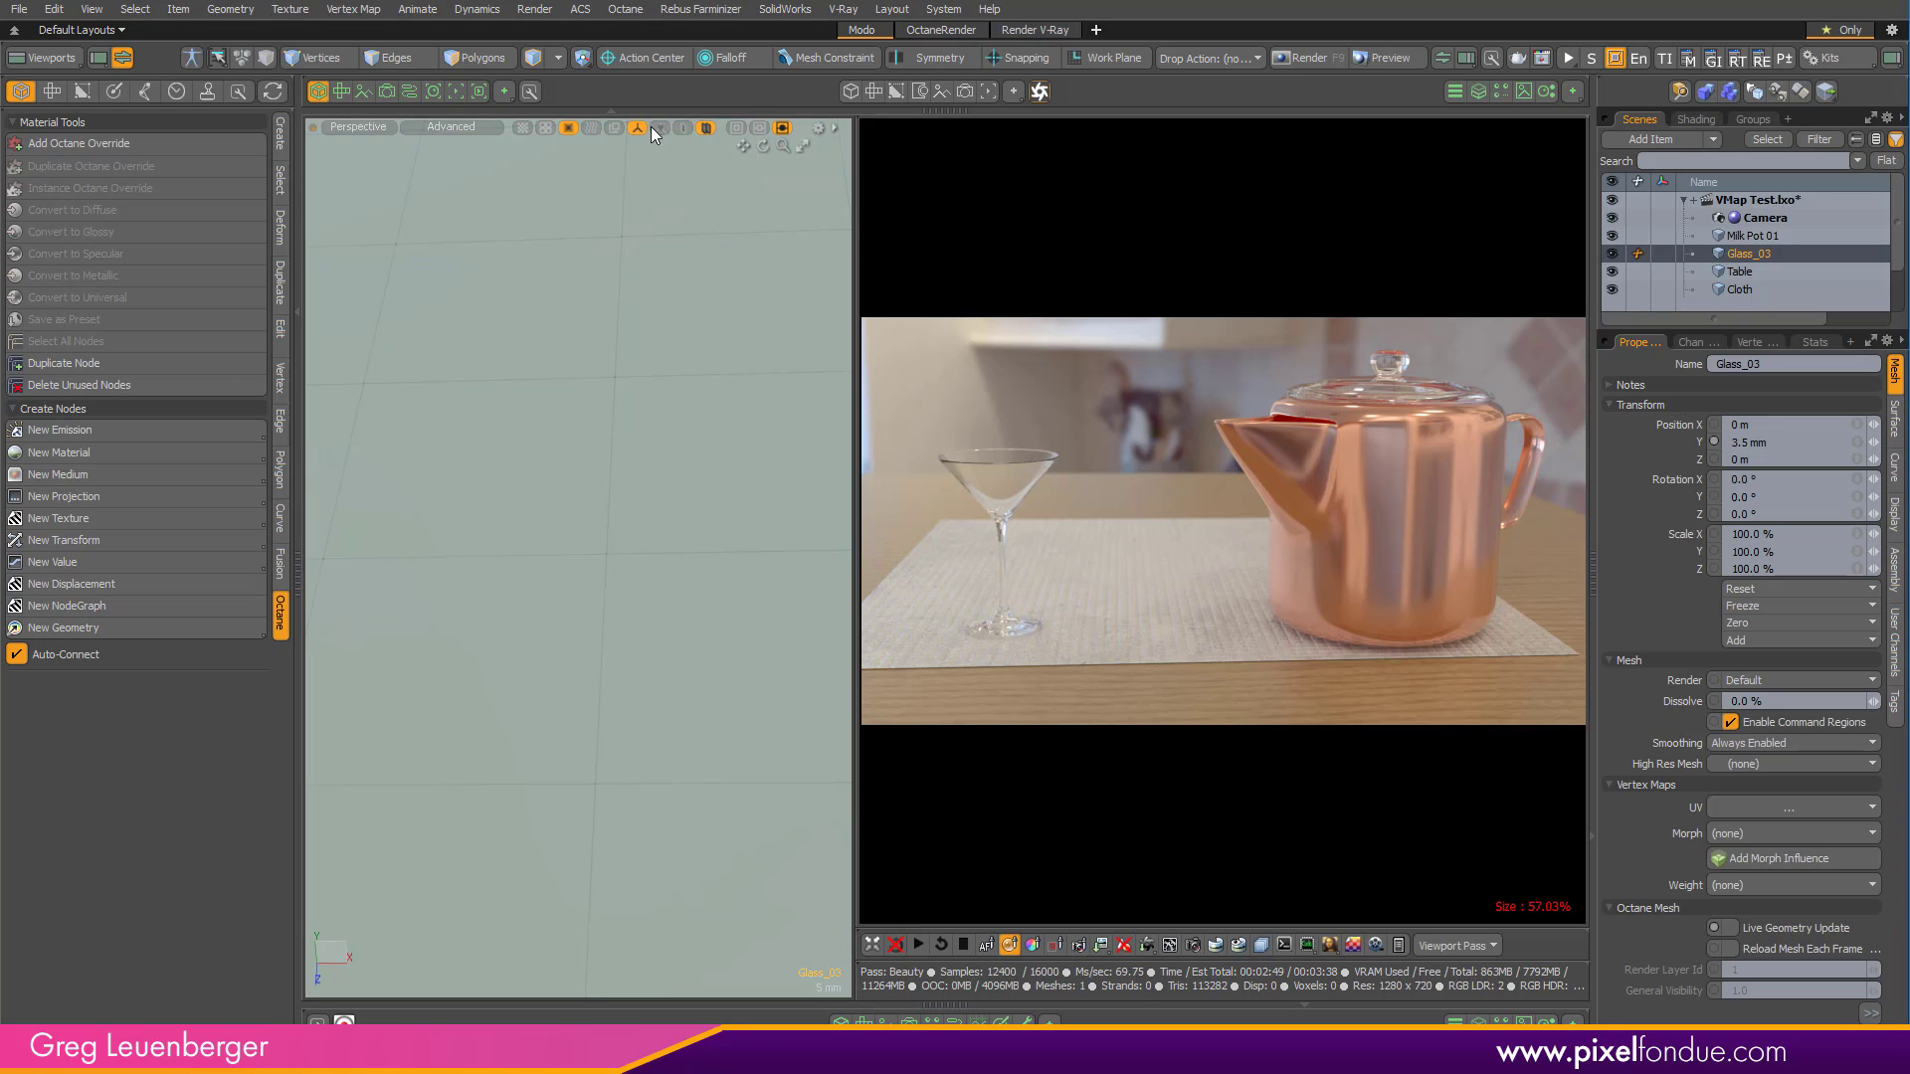
left_click(682, 127)
key("ctrl+tab")
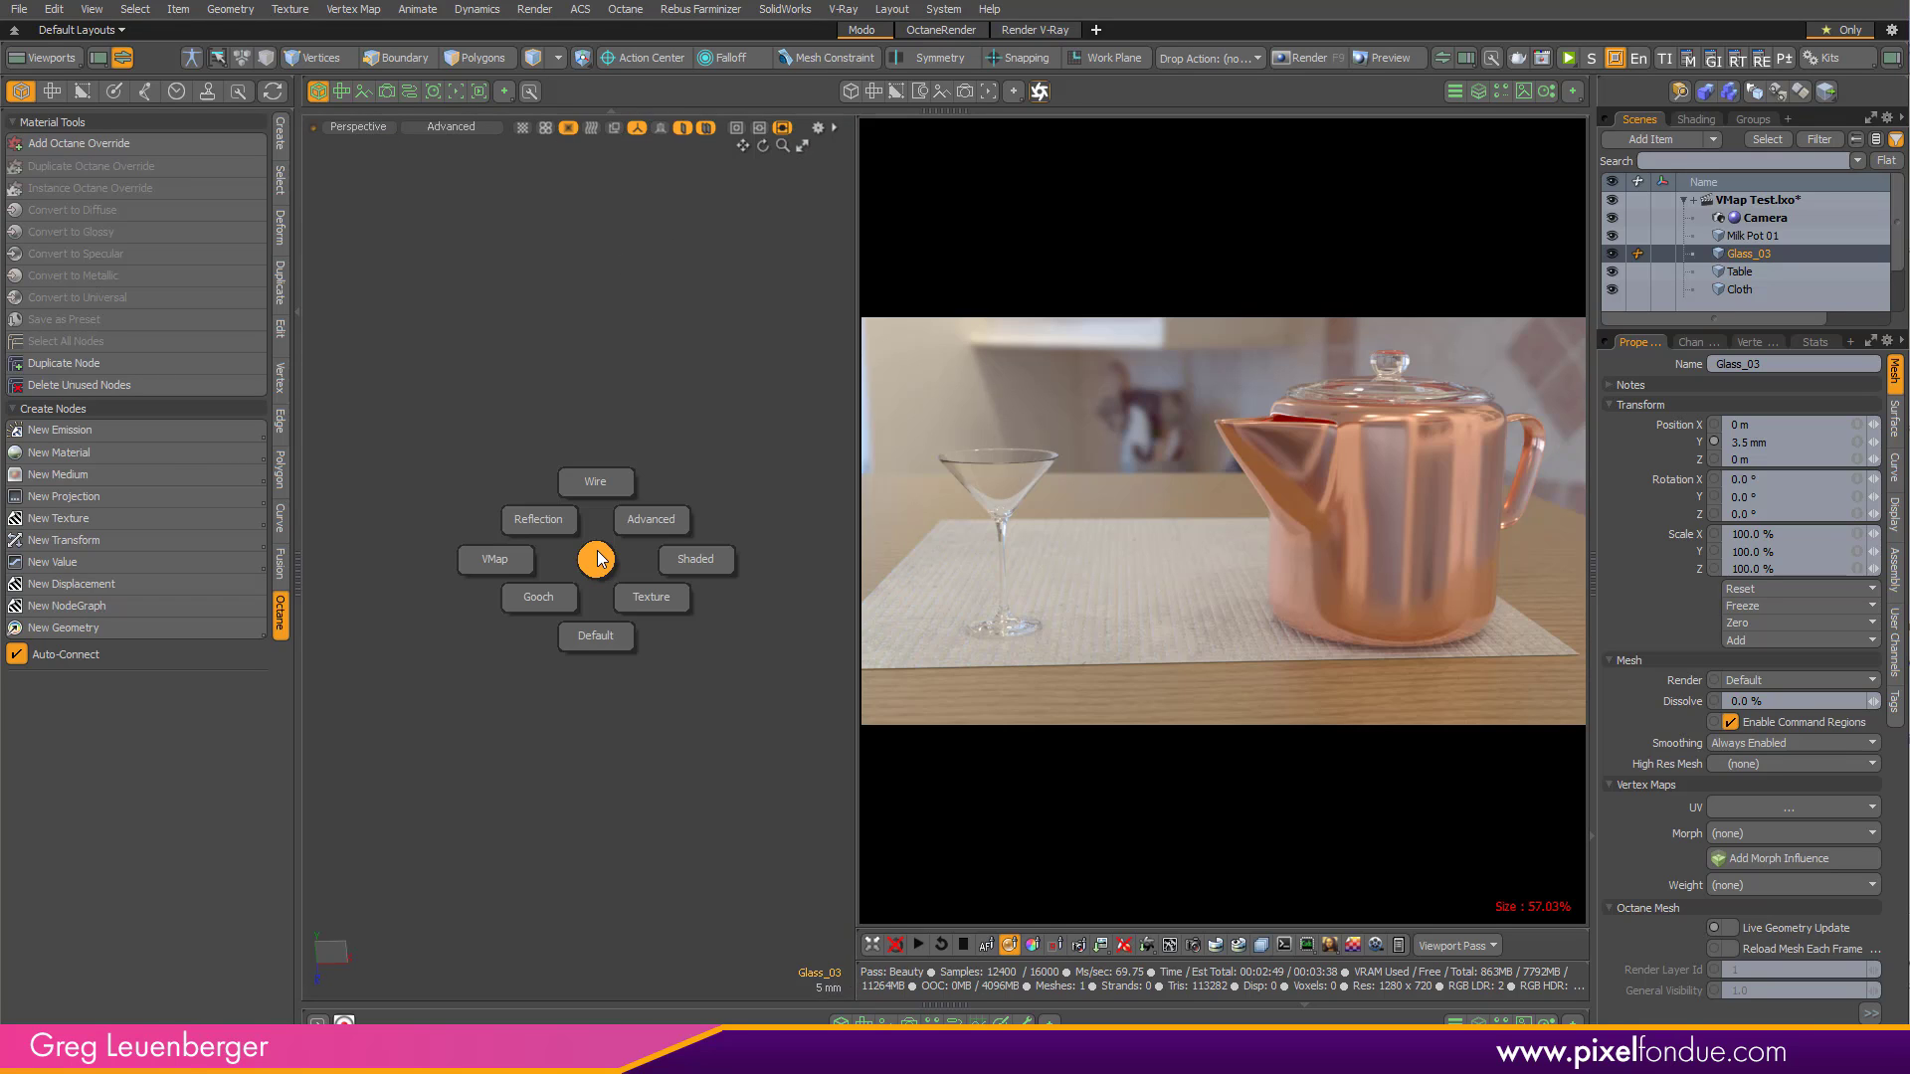
left_click(498, 559)
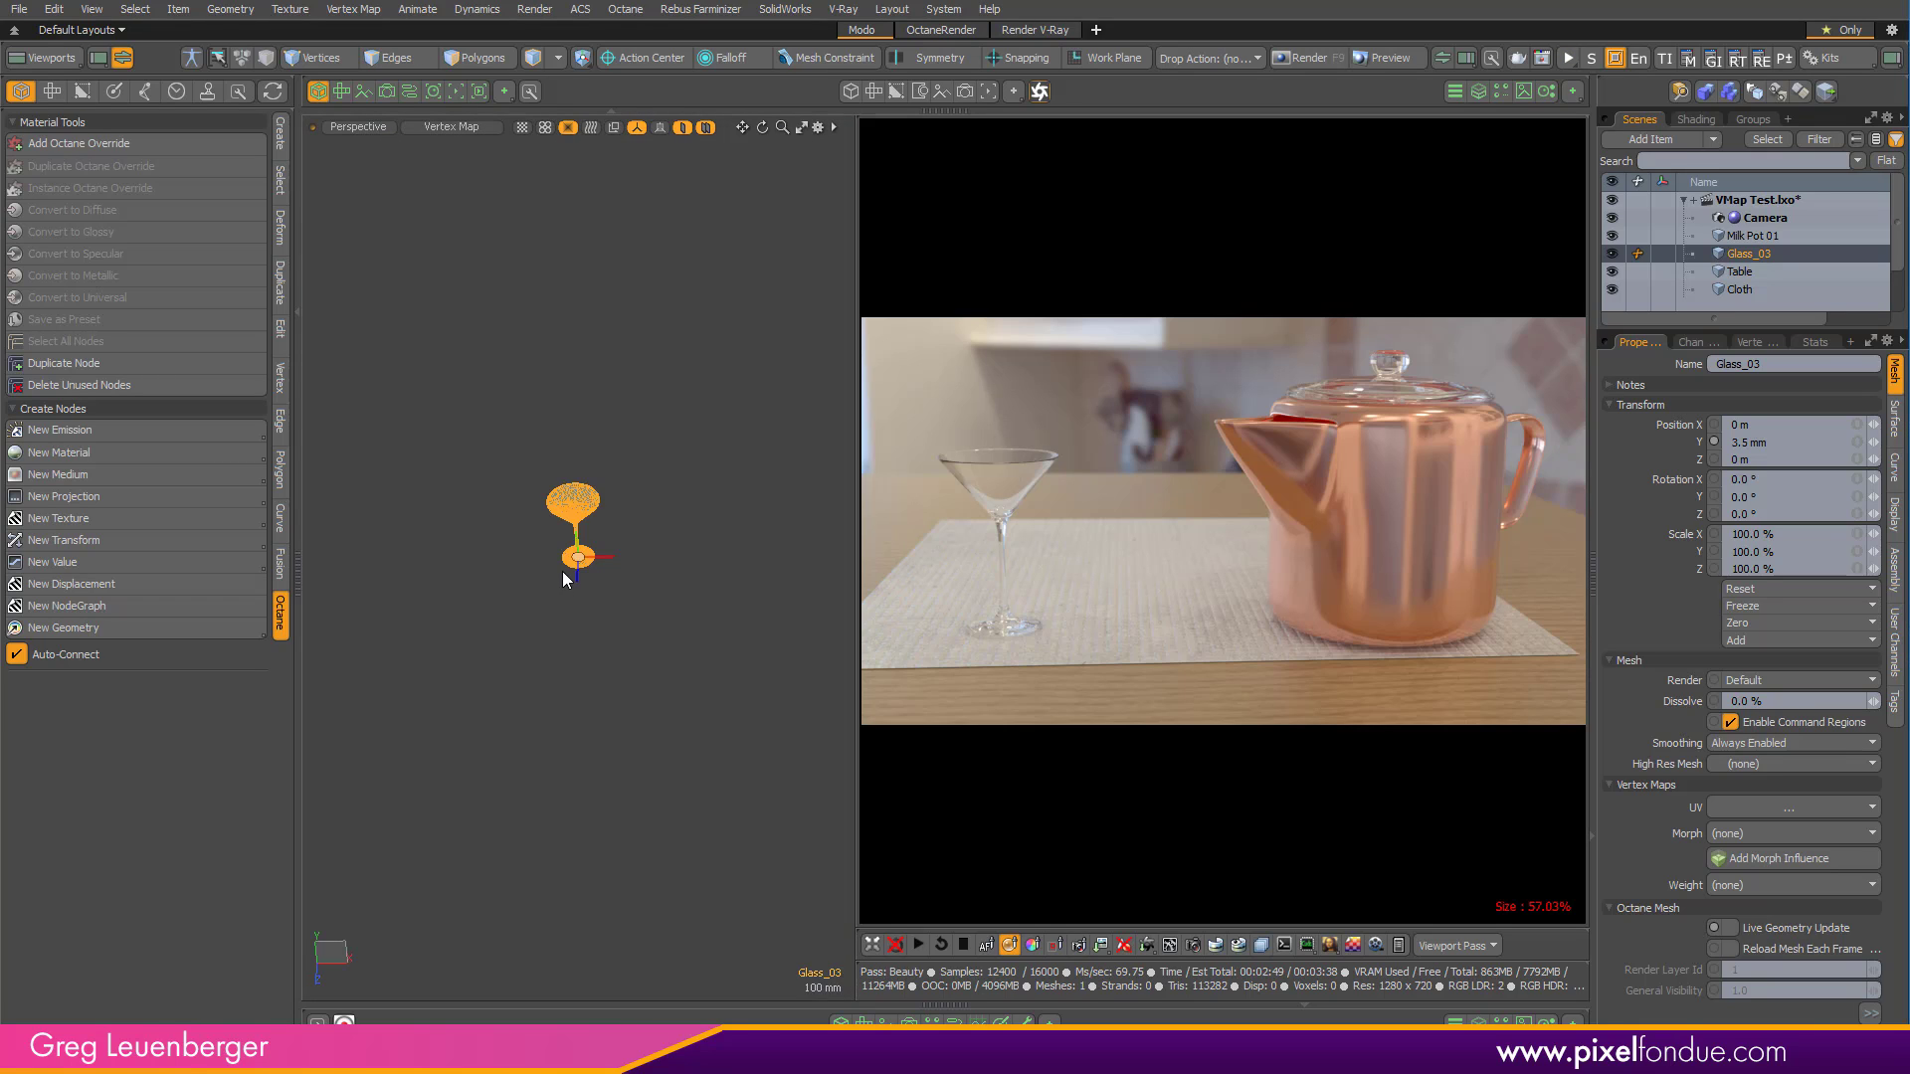
key("shift+a")
left_click(661, 593)
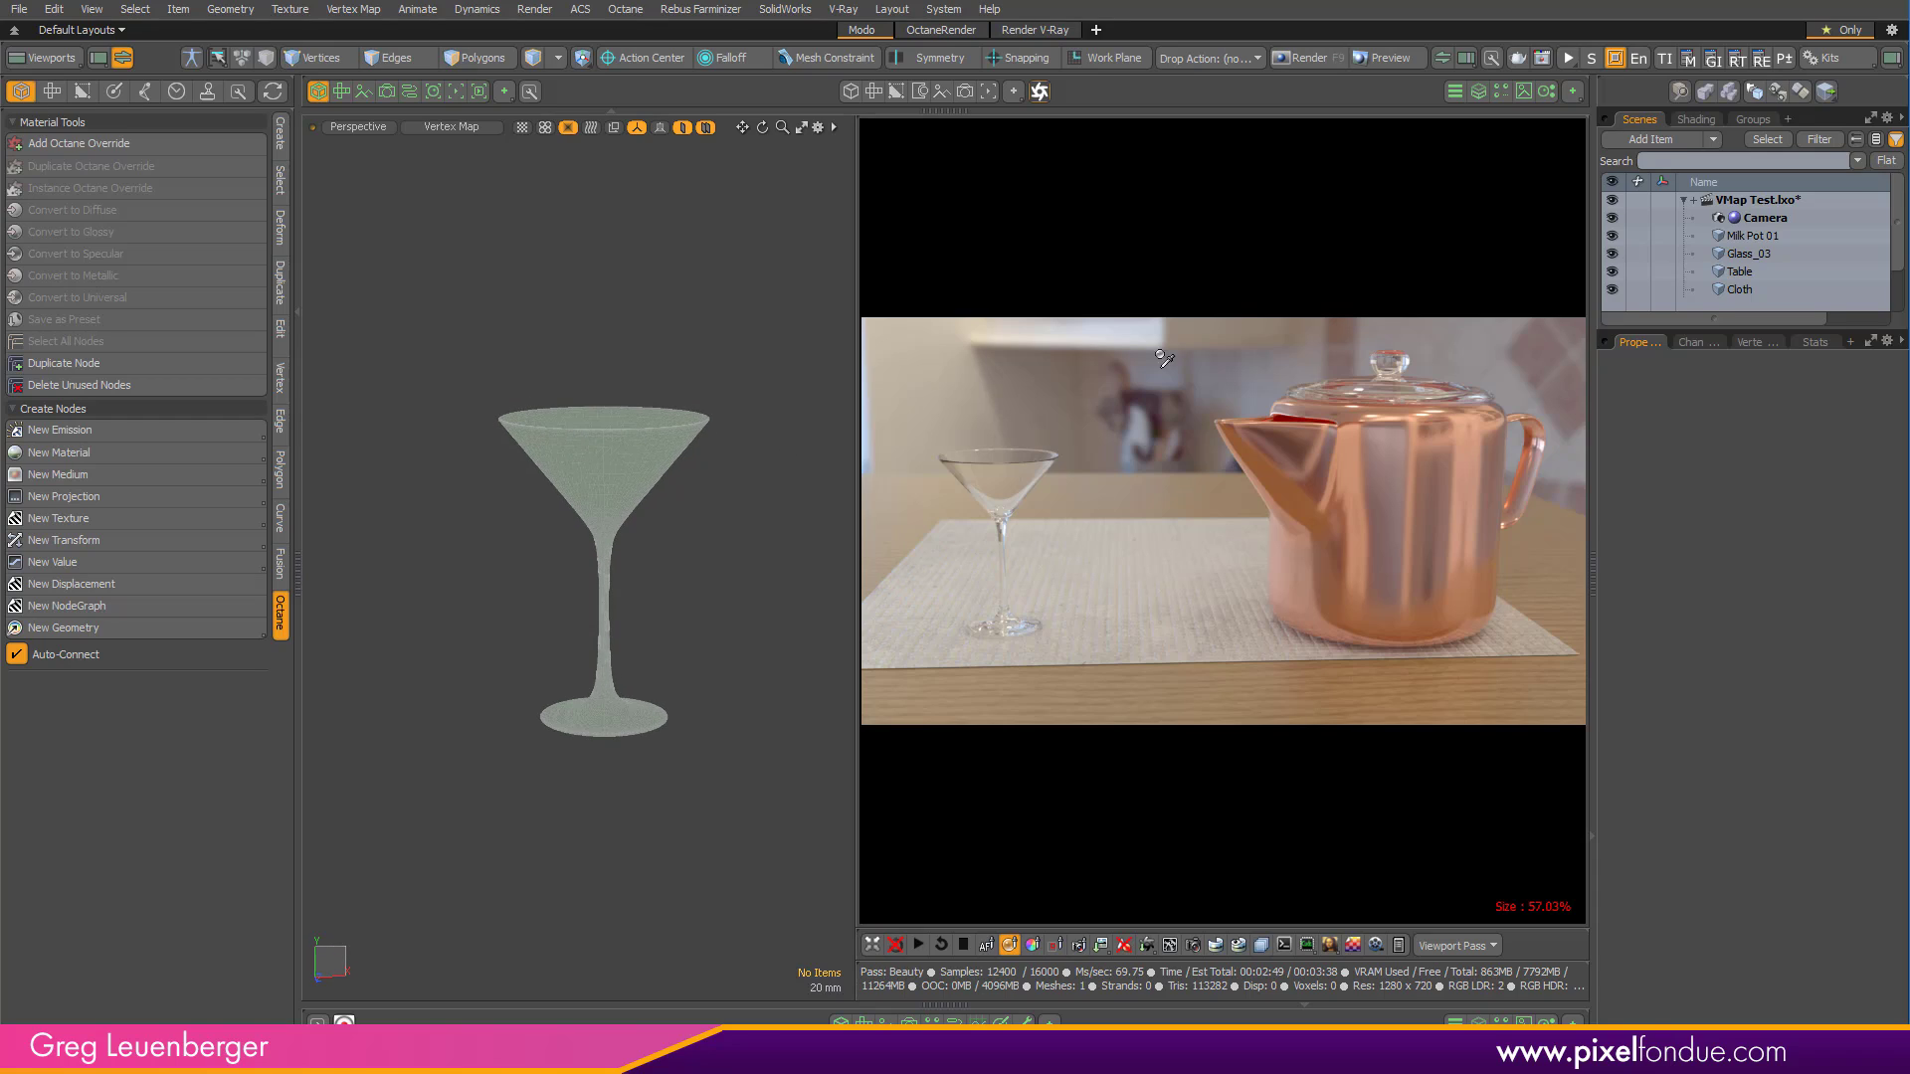
Display the Gradient weight map on the glass and examine how its weighting runs from foot to rim.
left_click(1767, 343)
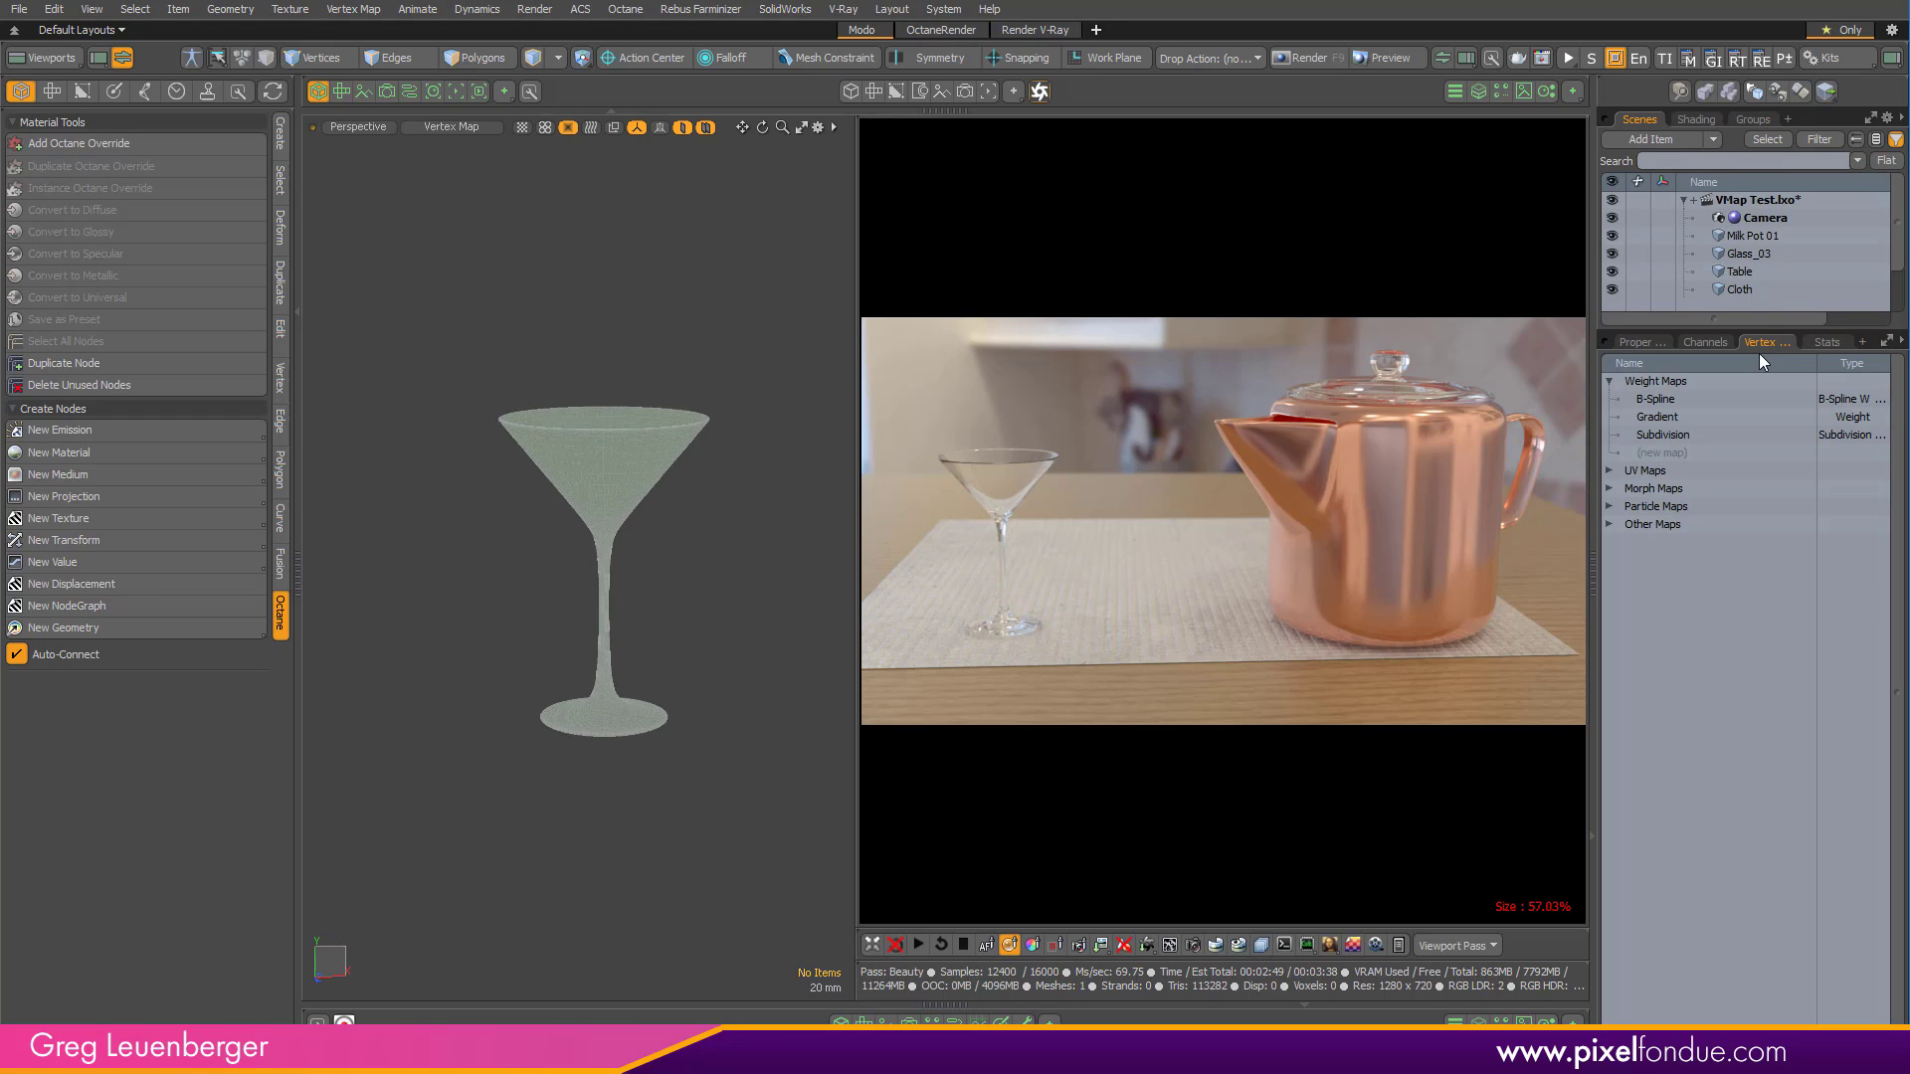
left_click(1657, 417)
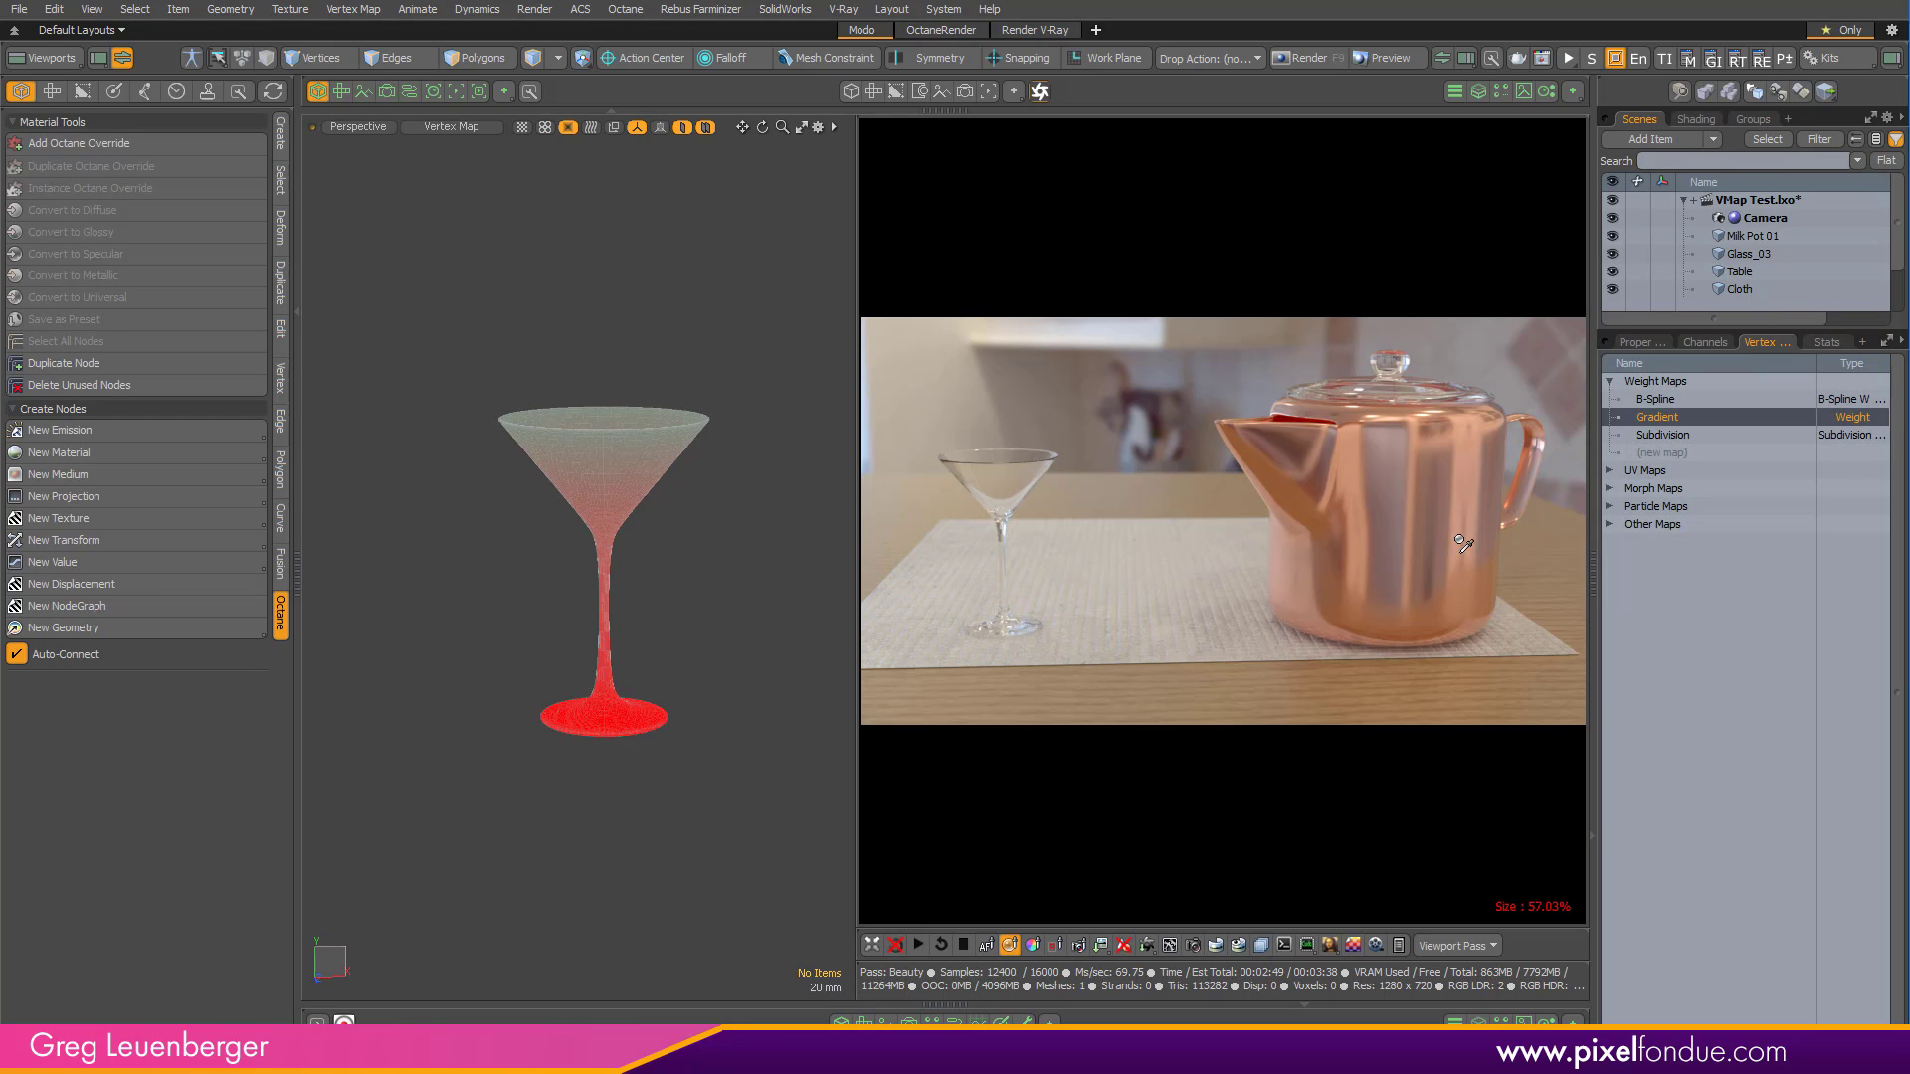
left_click_drag(756, 517, 548, 746, "alt")
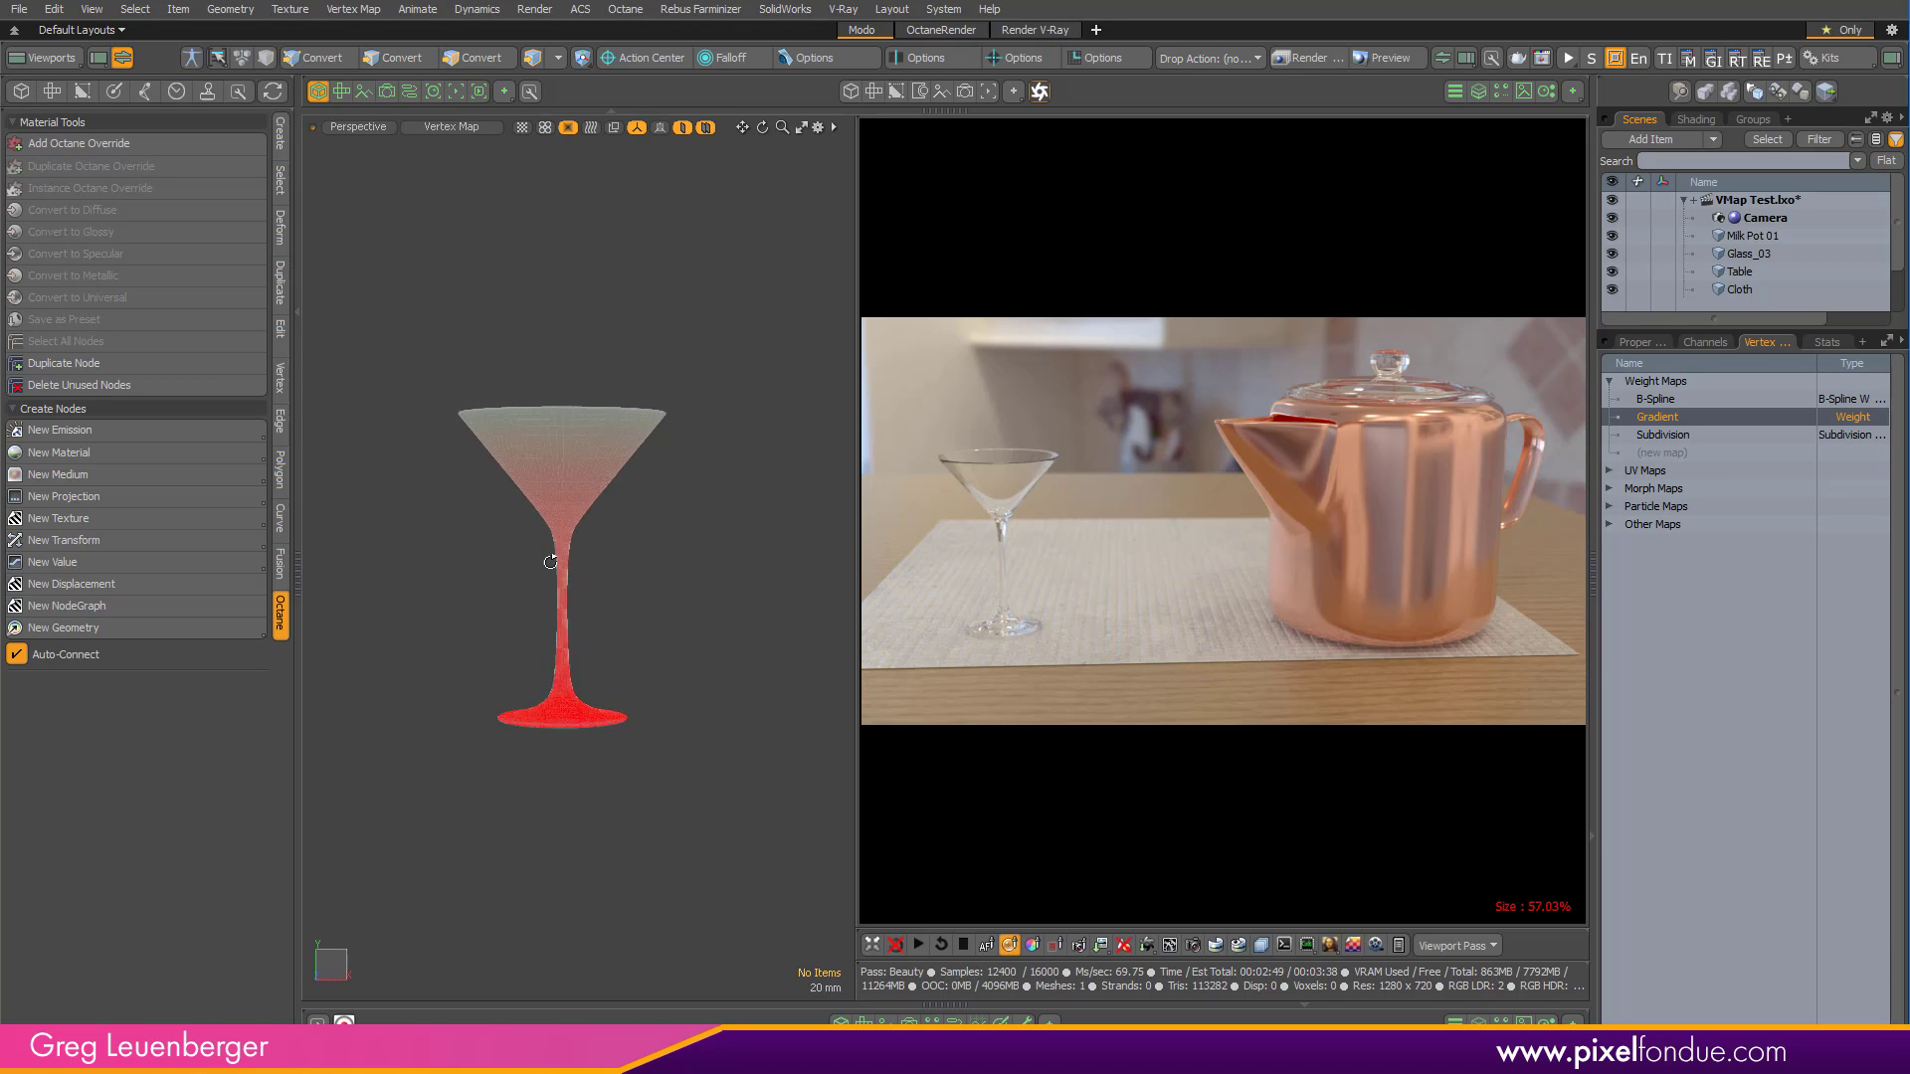
left_click_drag(521, 610, 616, 571, "ctrl+alt")
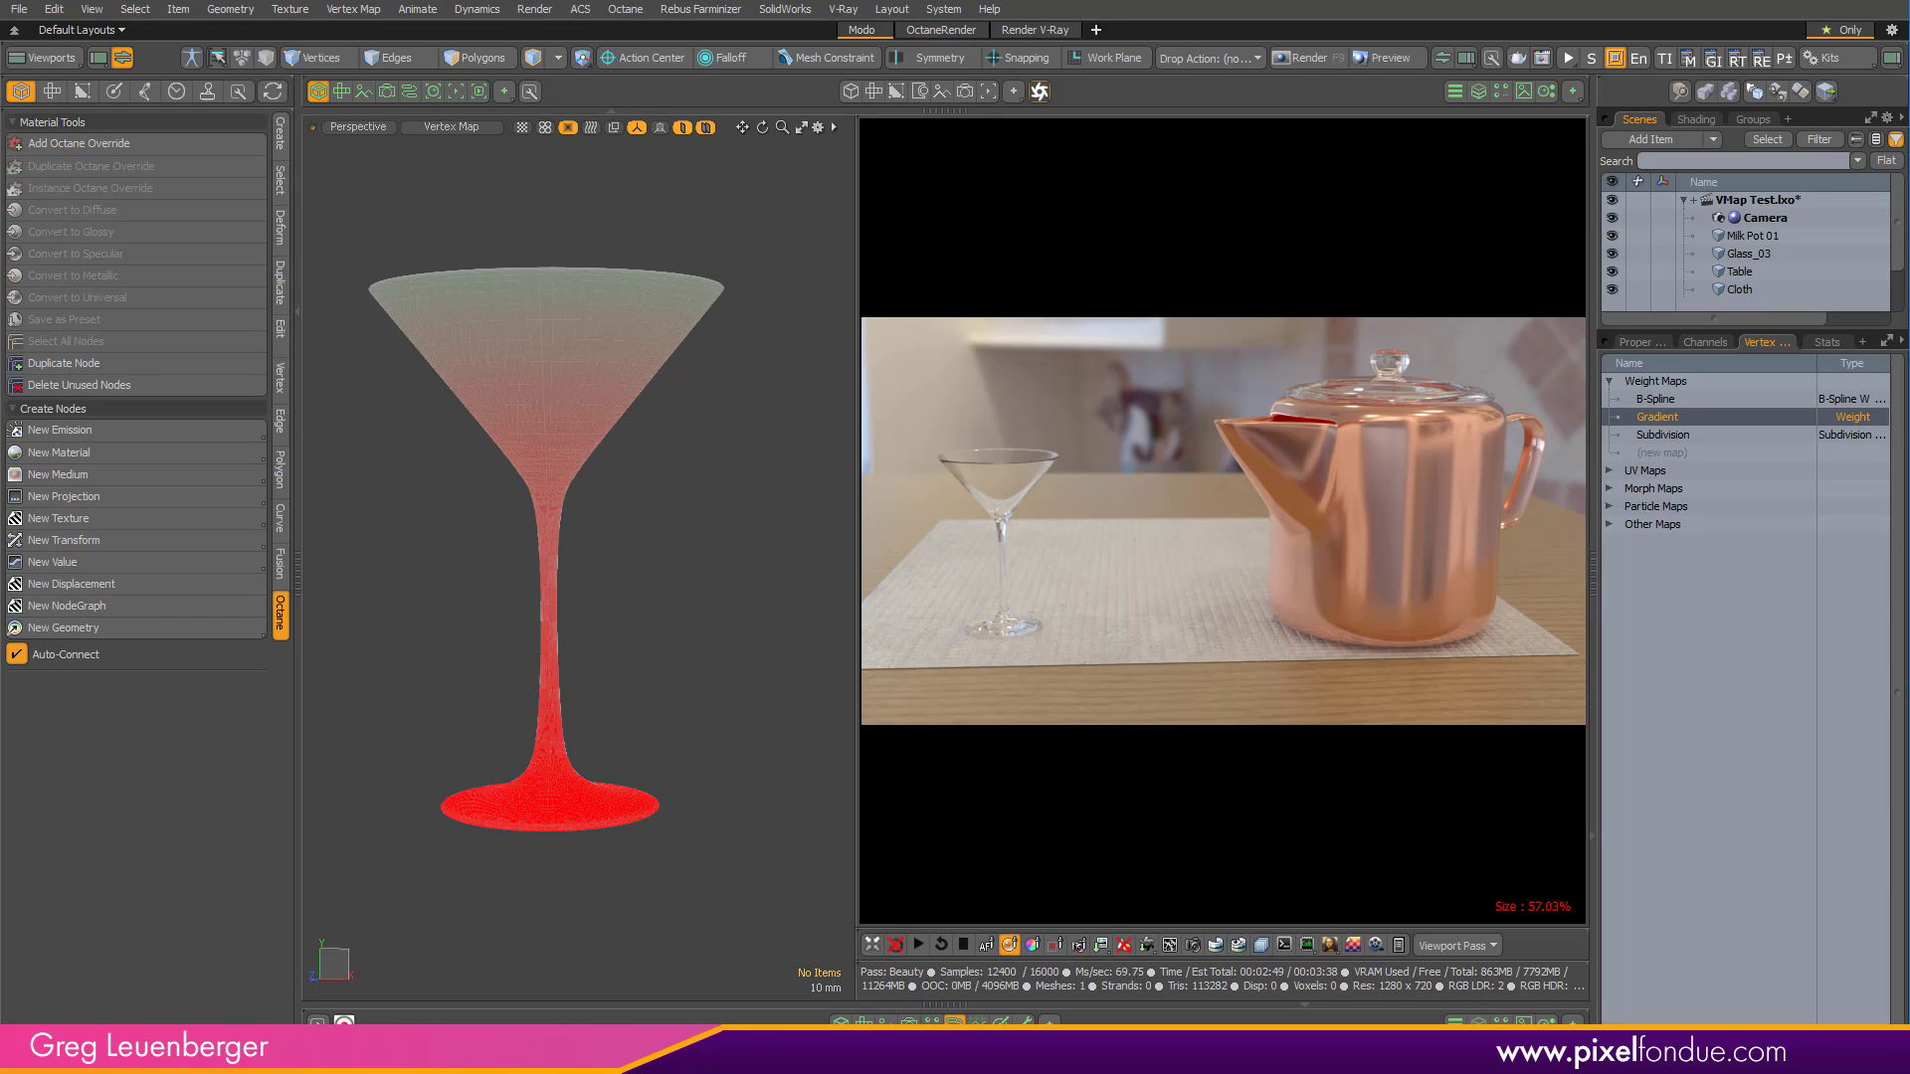
Open the node schematic, load the rendered glass's material, and select its Octane Specular Material node.
left_click(344, 1022)
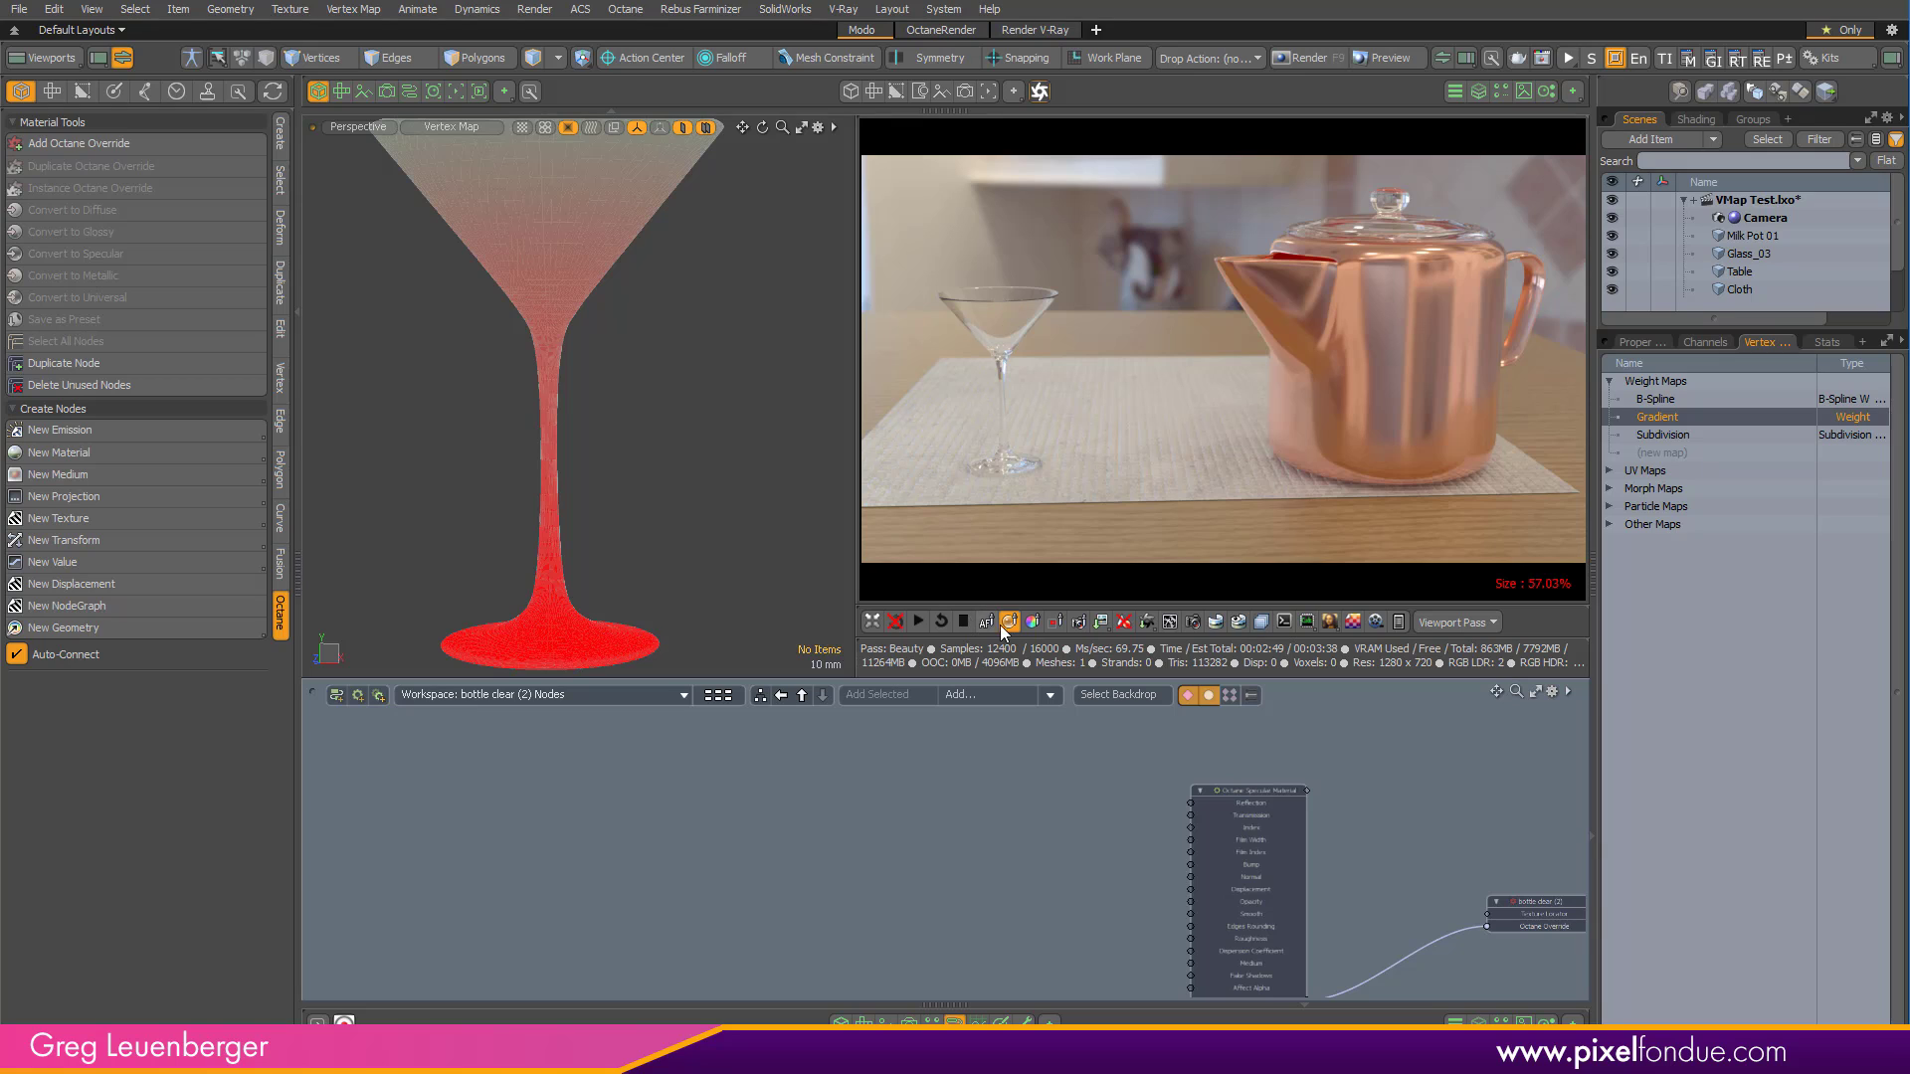
left_click(993, 301)
middle_click_drag(1204, 836, 1011, 756)
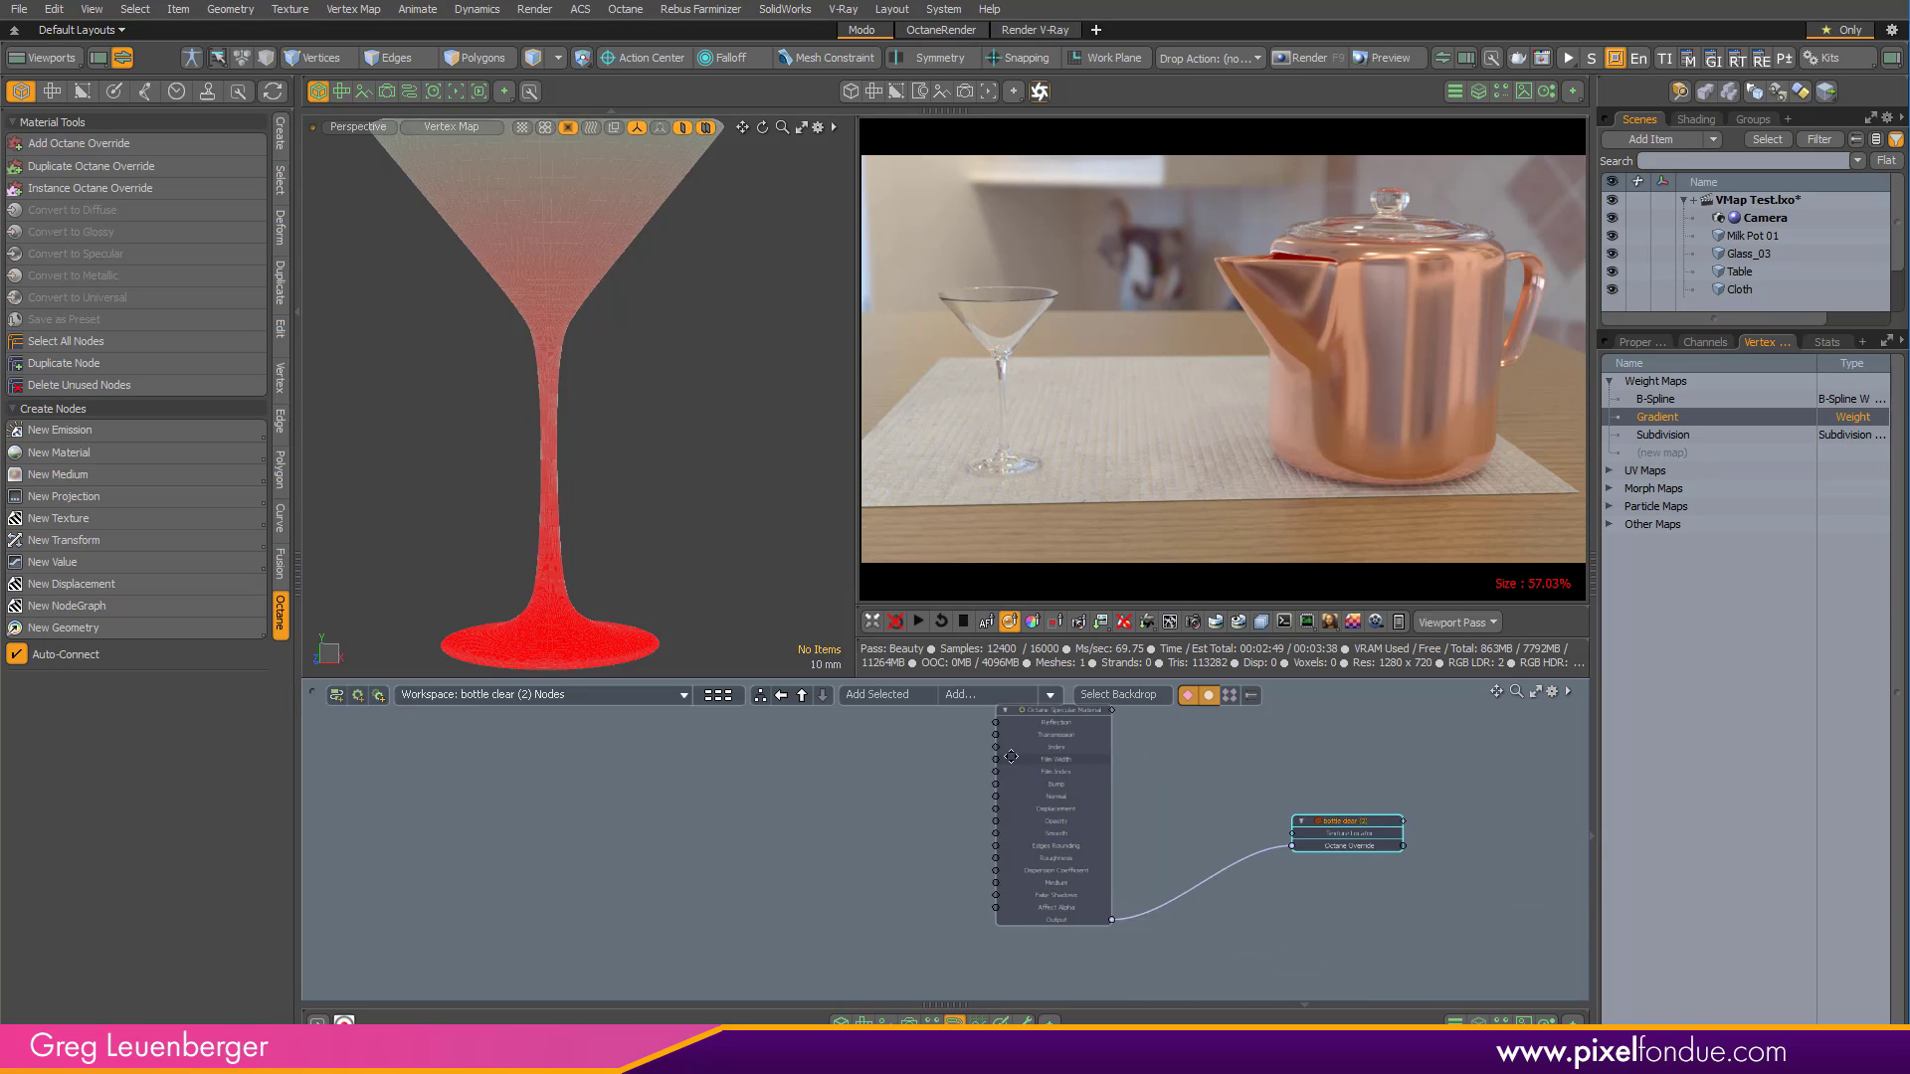
scroll(1011, 756, "up", 3)
left_click(994, 715)
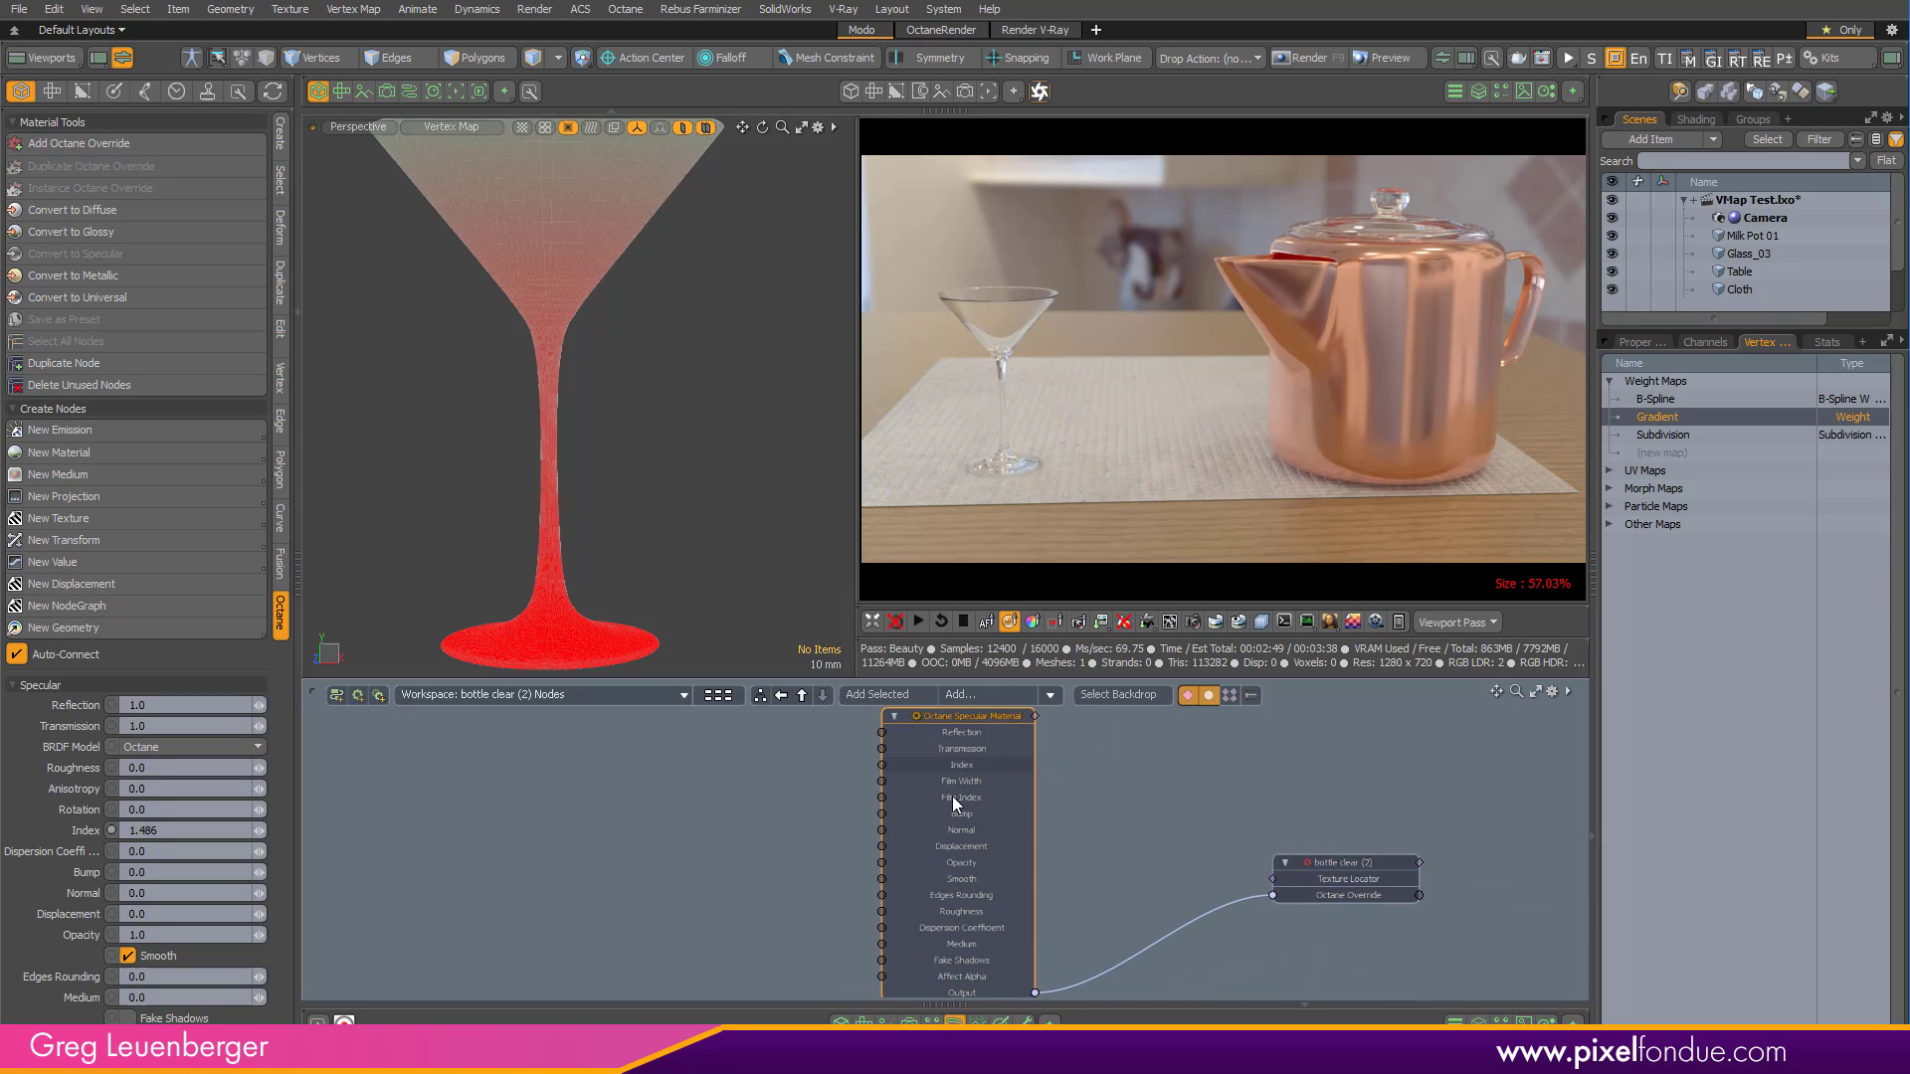
Add a Mix texture to the Specular Material's Transmission channel and place its node beside the material's inputs.
middle_click_drag(873, 754, 866, 835)
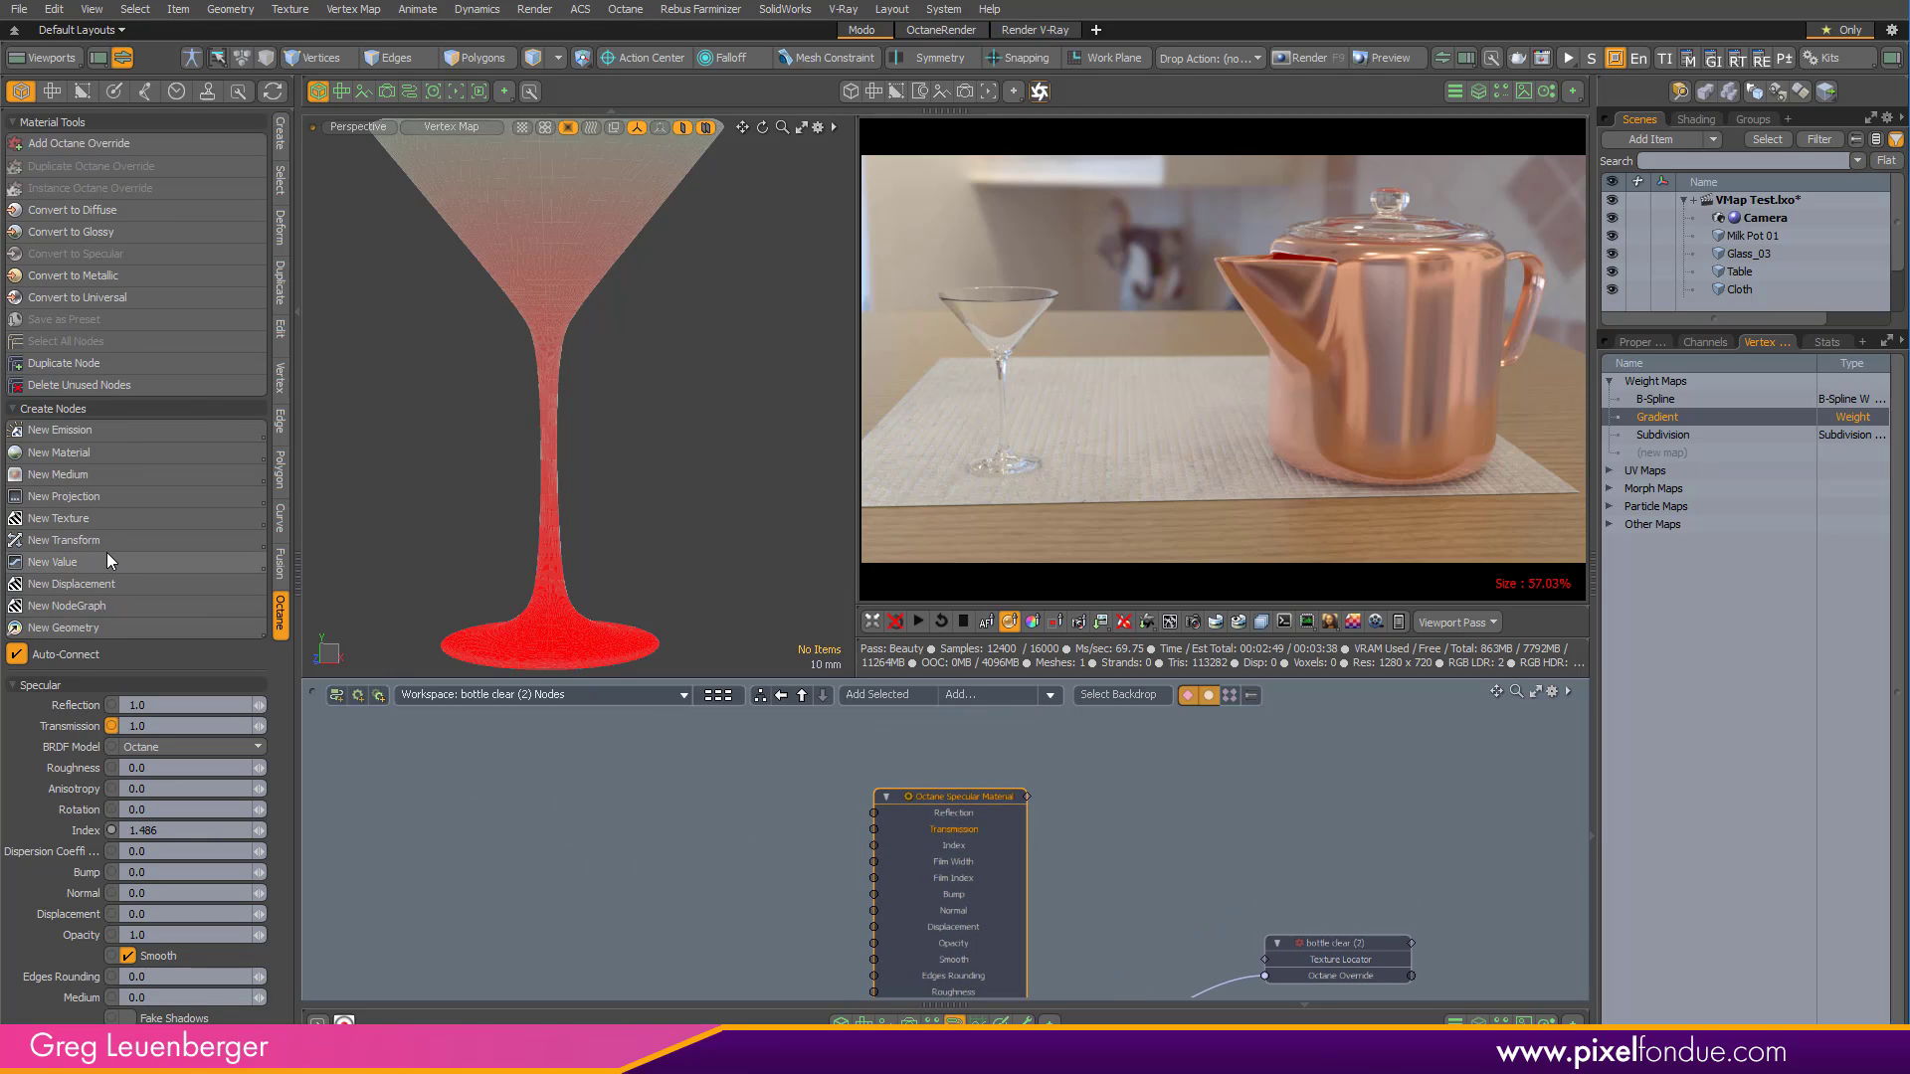
left_click(117, 519)
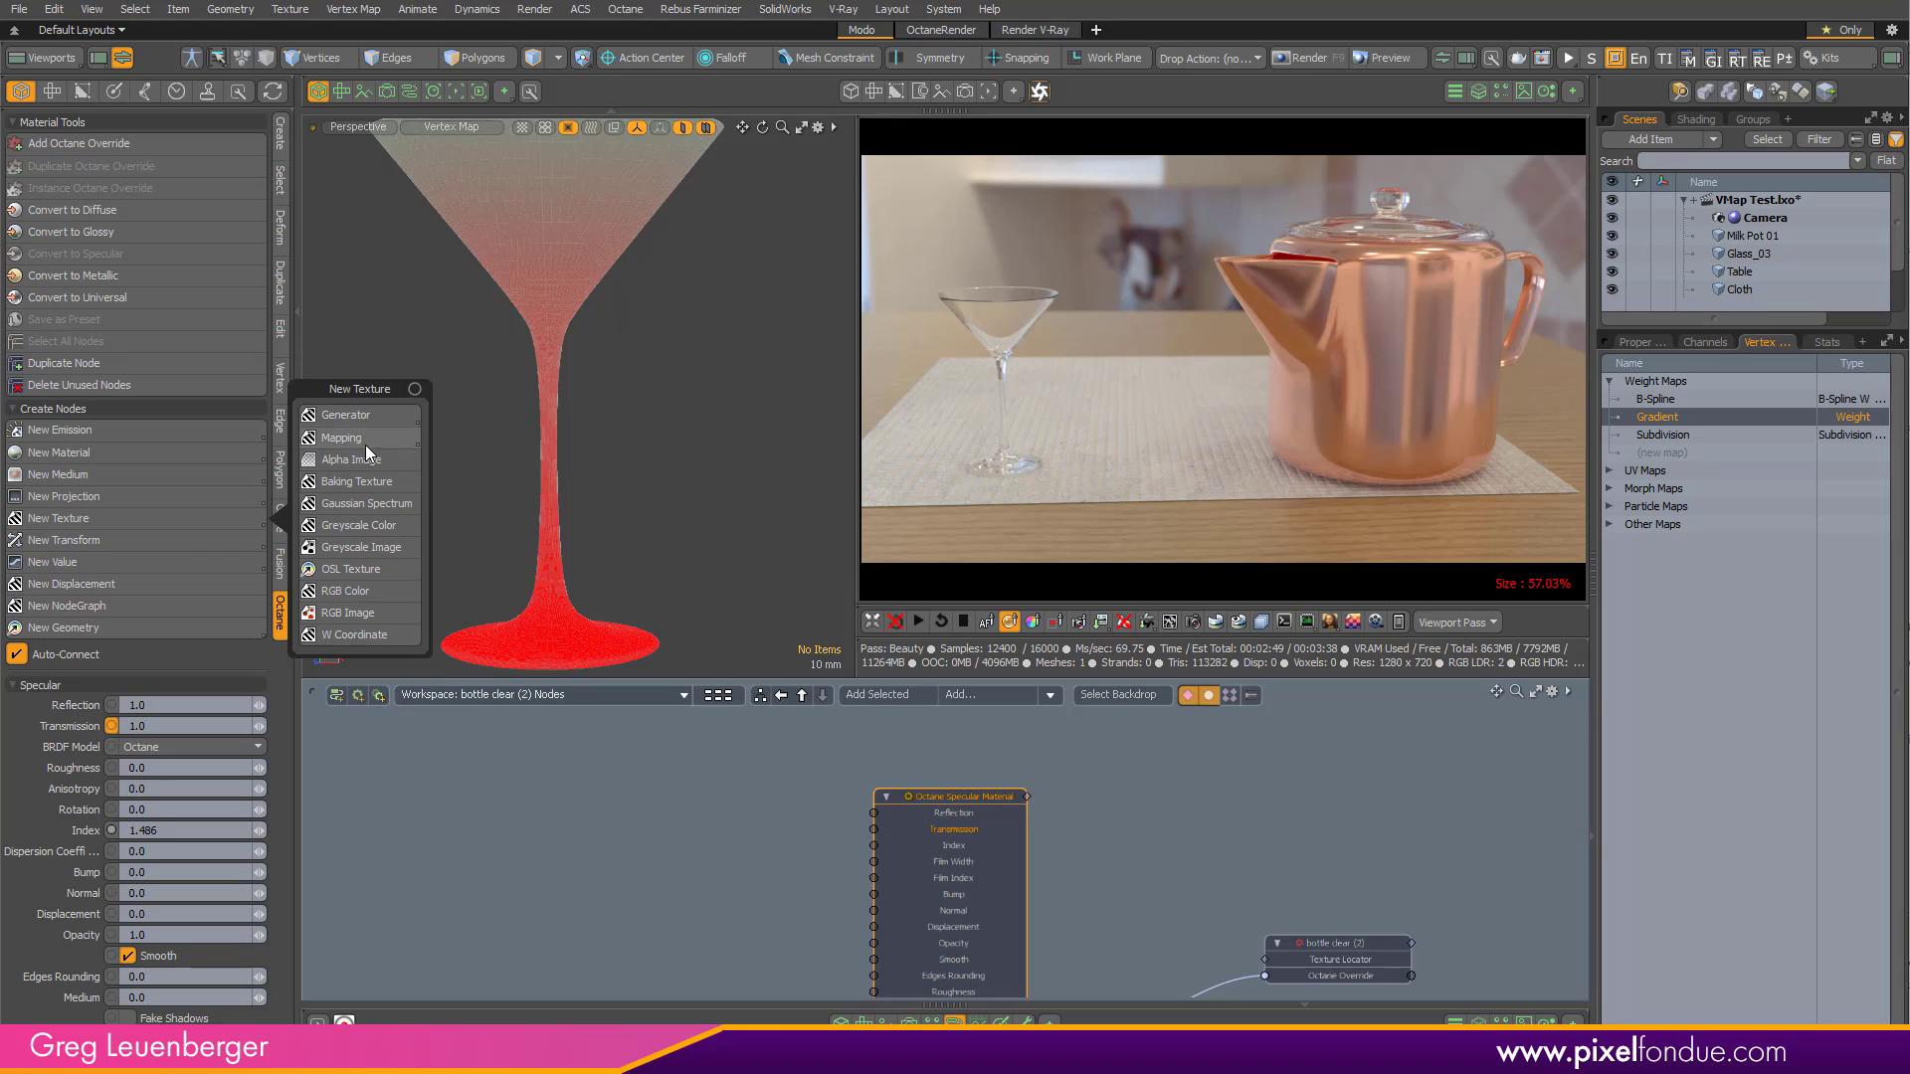
mouse_move(350, 439)
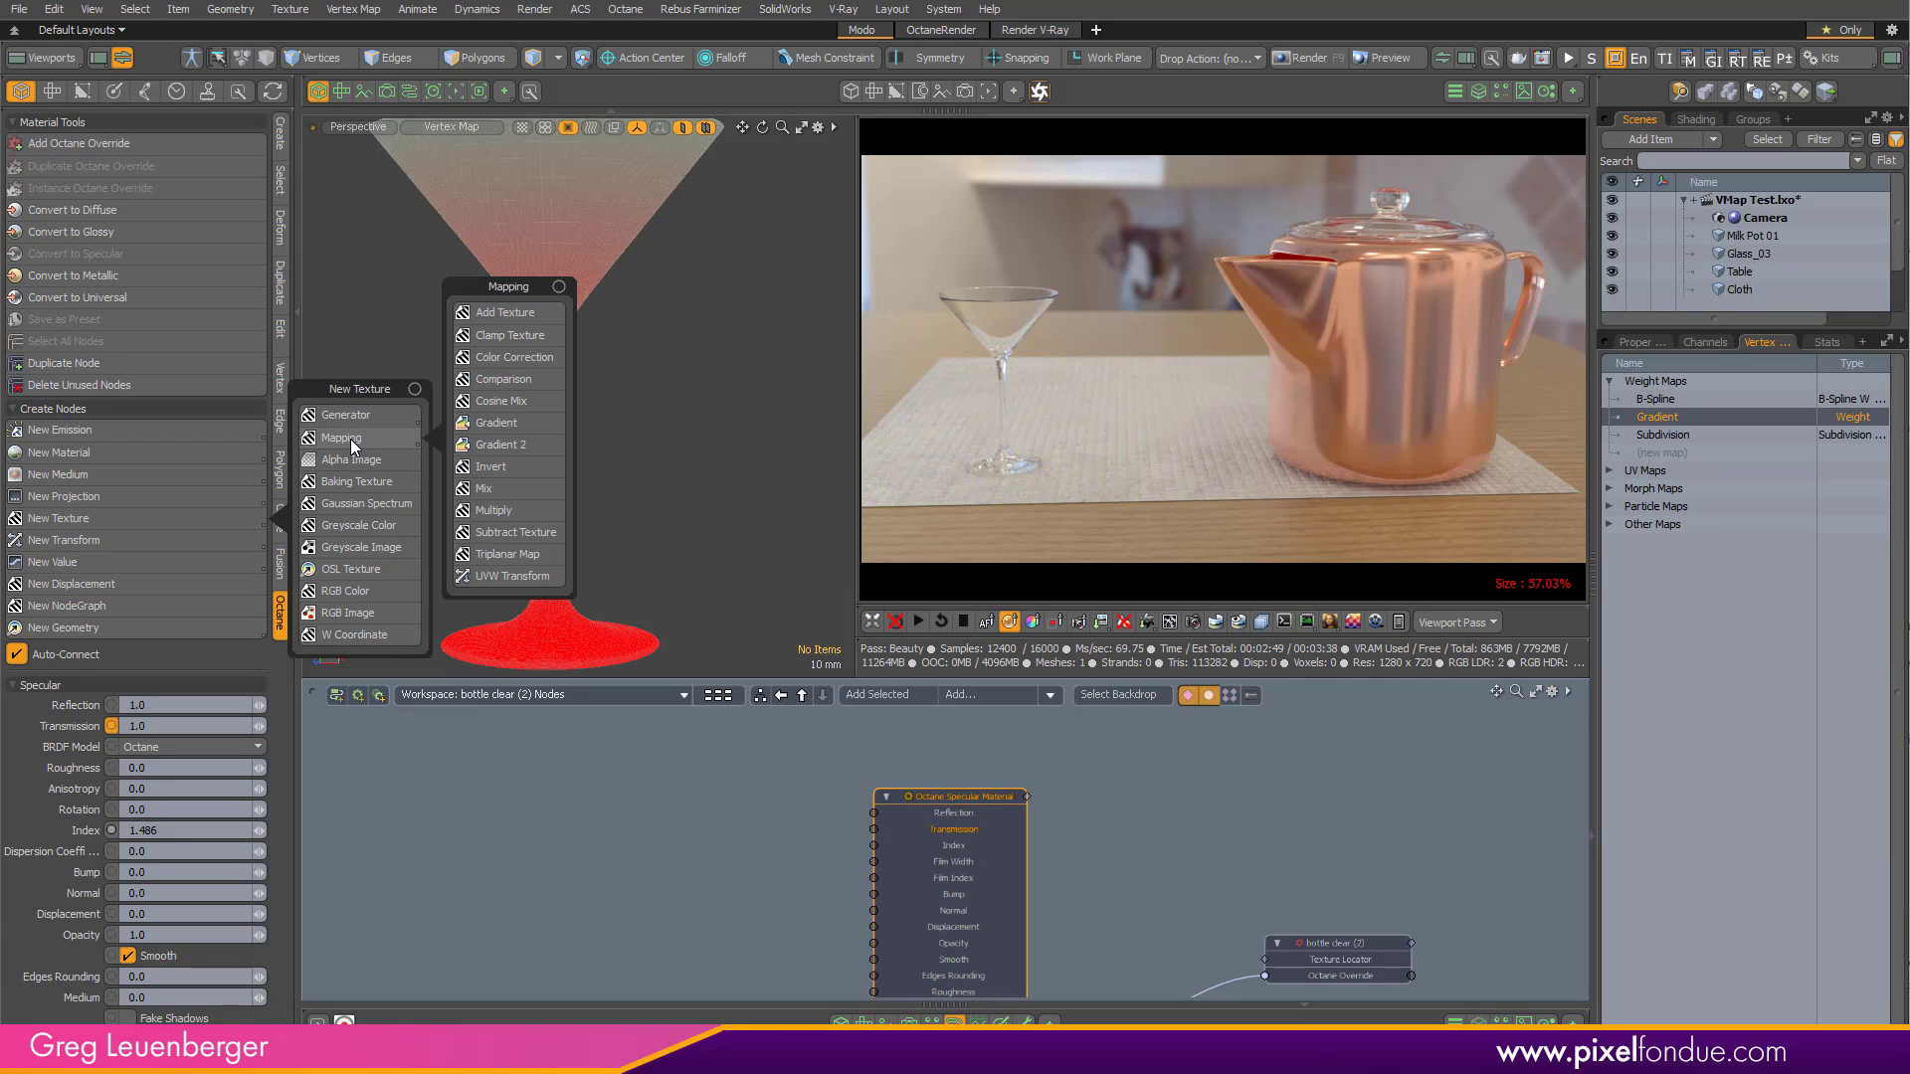
left_click(491, 490)
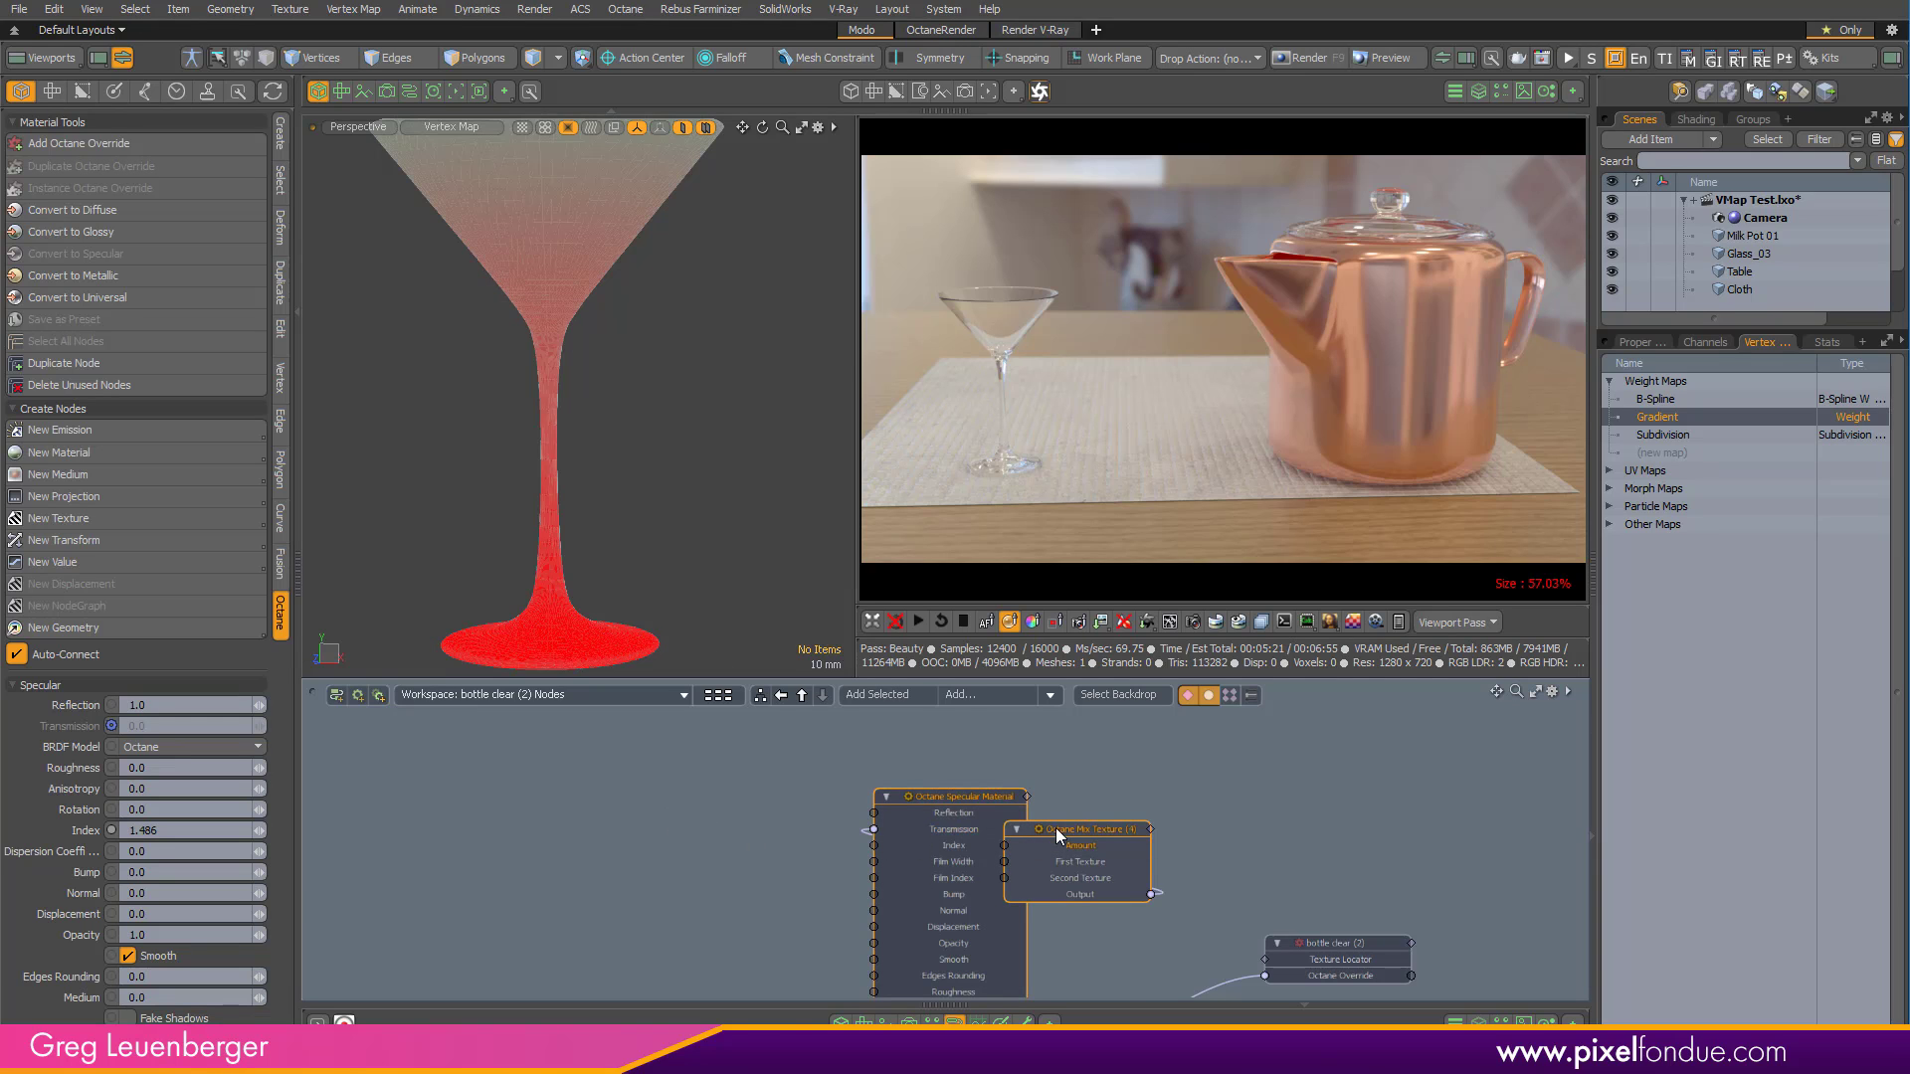
left_click_drag(1054, 828, 714, 796)
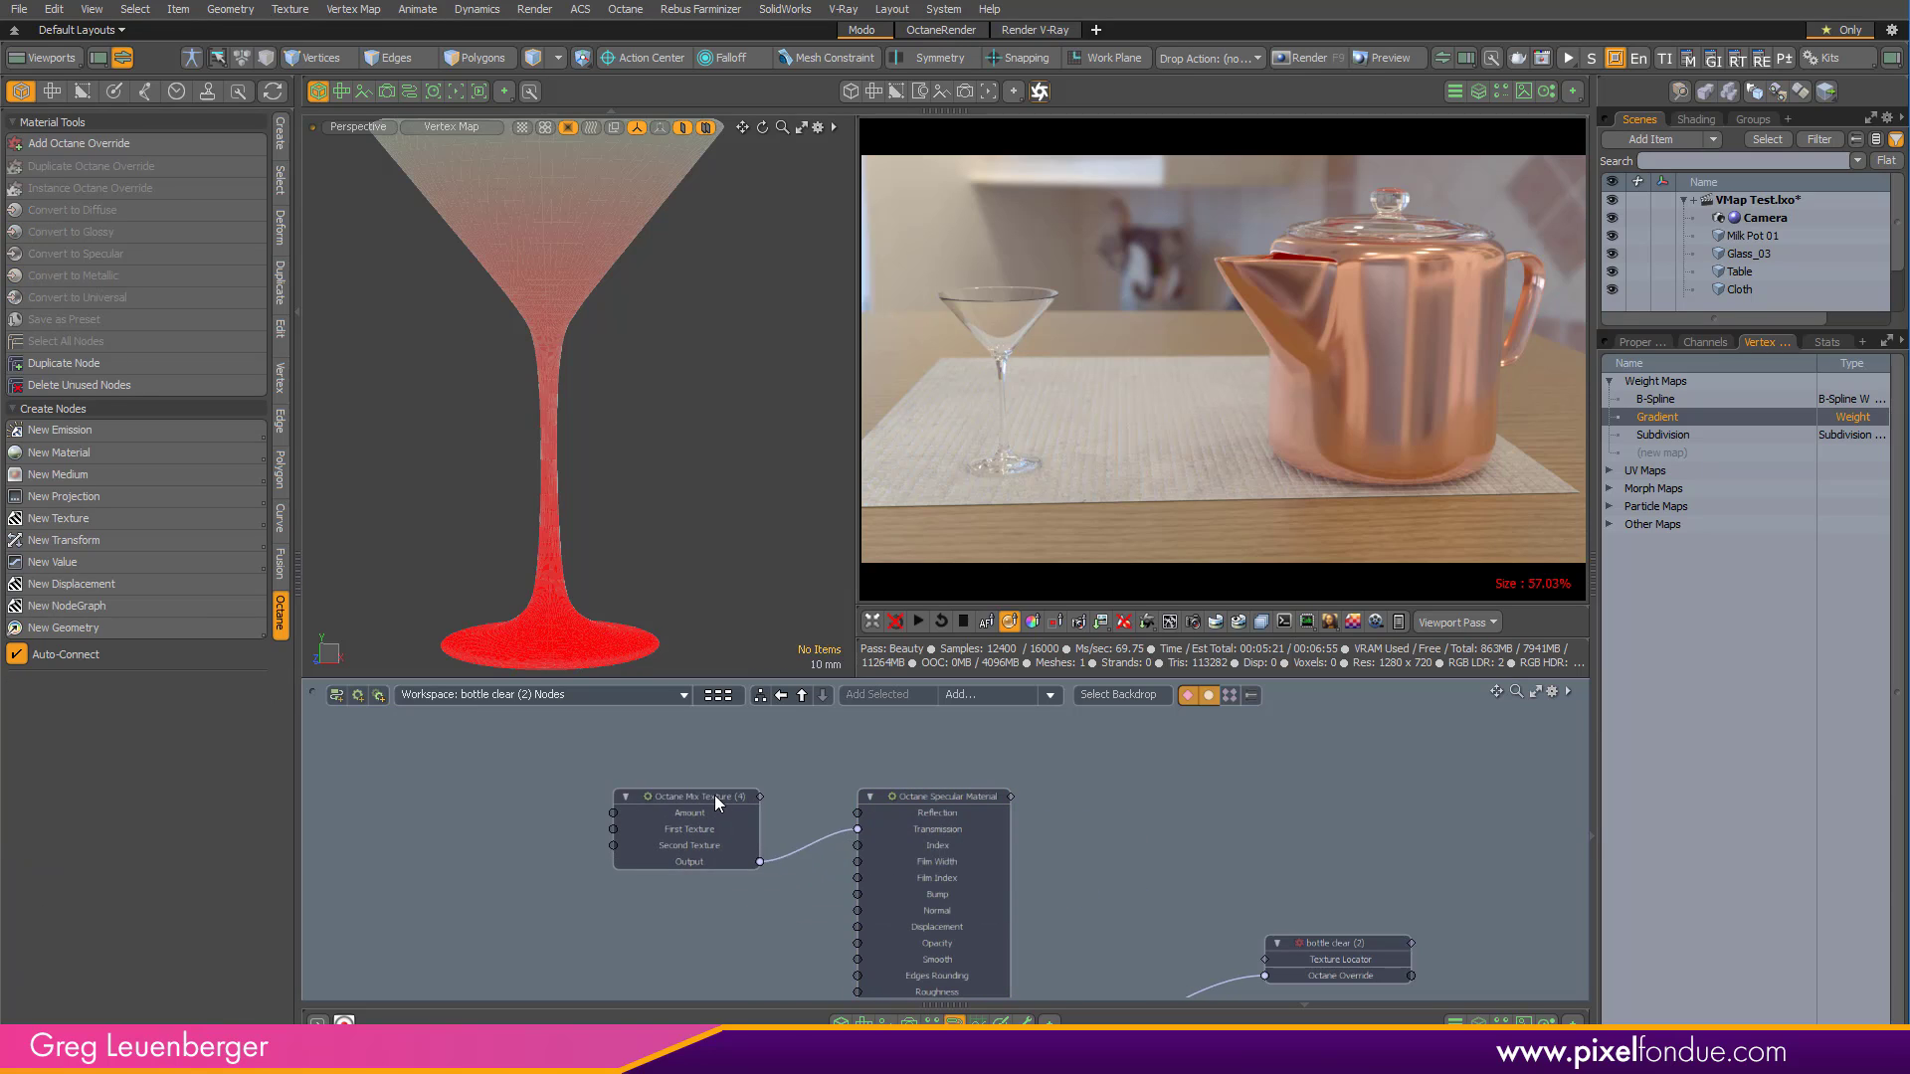
Add an RGB Color texture to the Mix Texture's First Texture input and place its node beside the mix.
middle_click_drag(726, 774, 897, 822)
scroll(810, 891, "up", 3)
middle_click_drag(810, 891, 833, 899)
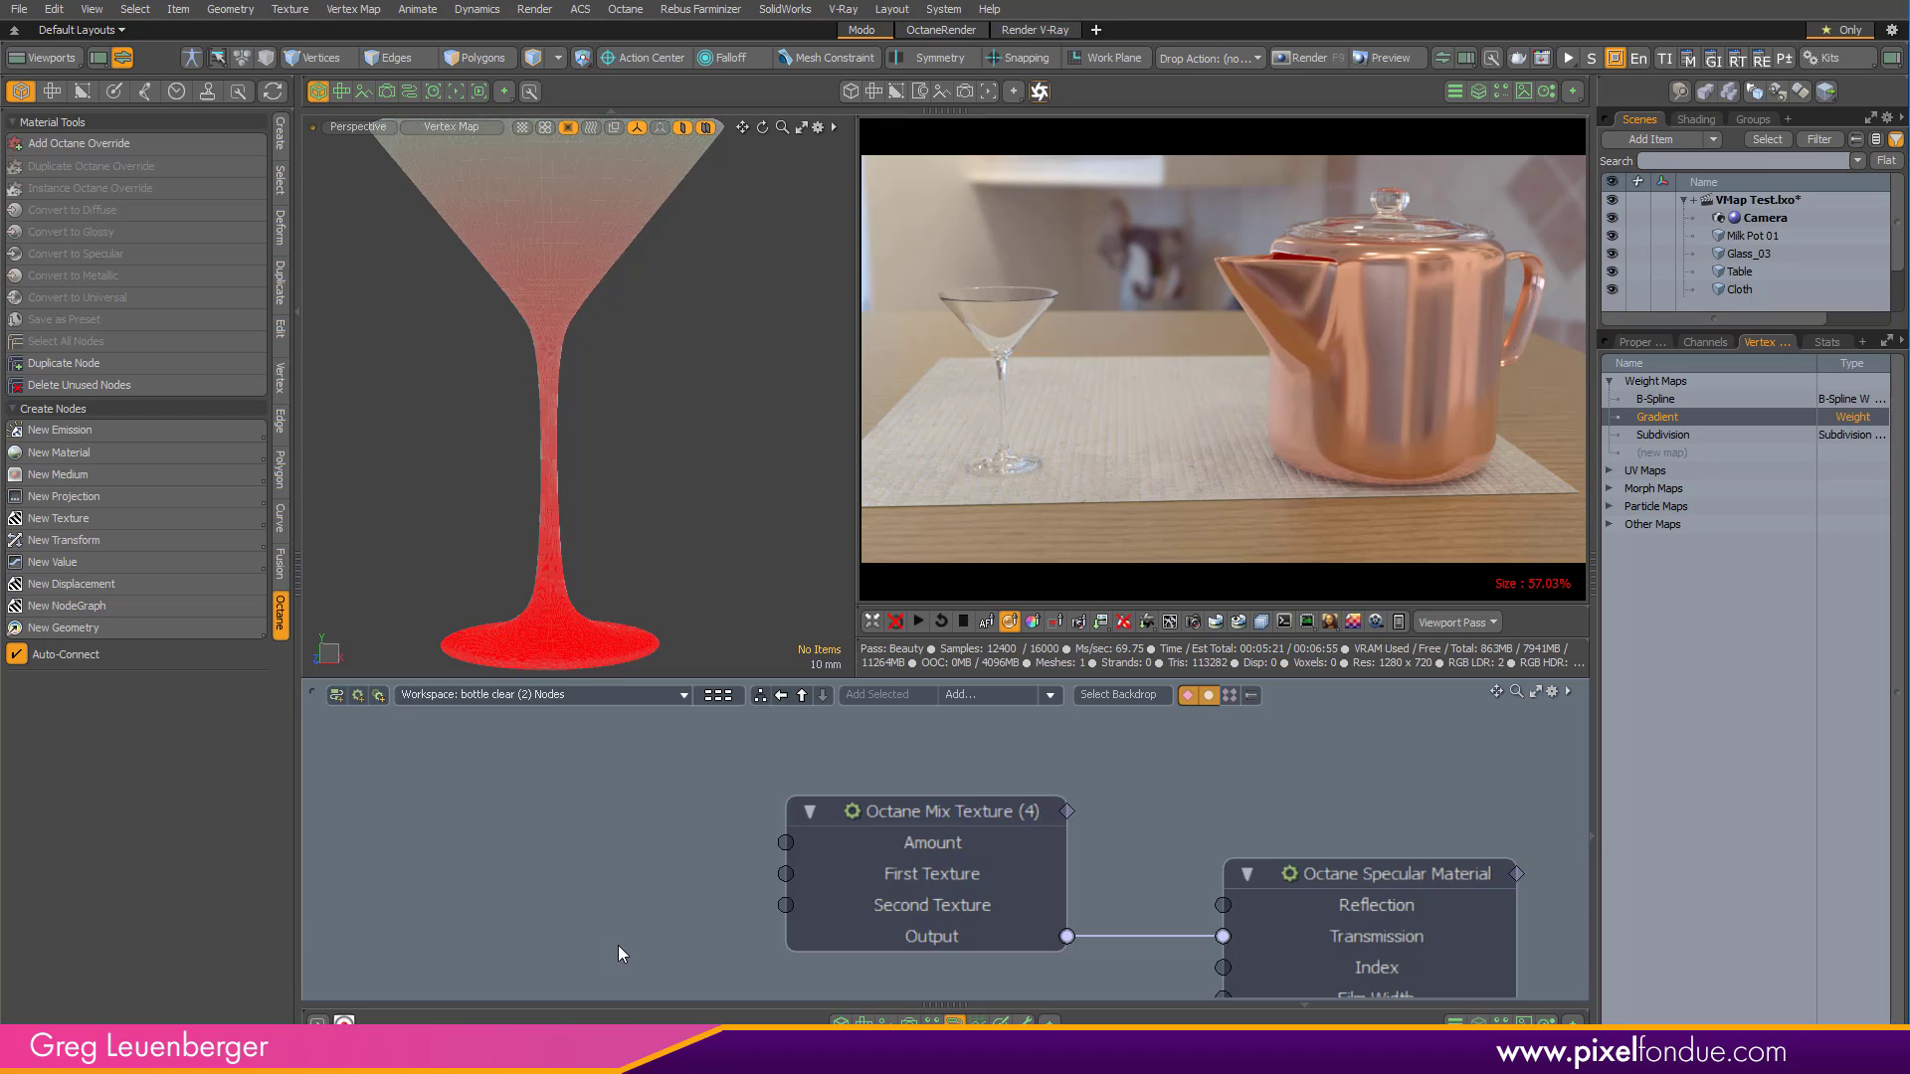
left_click(921, 873)
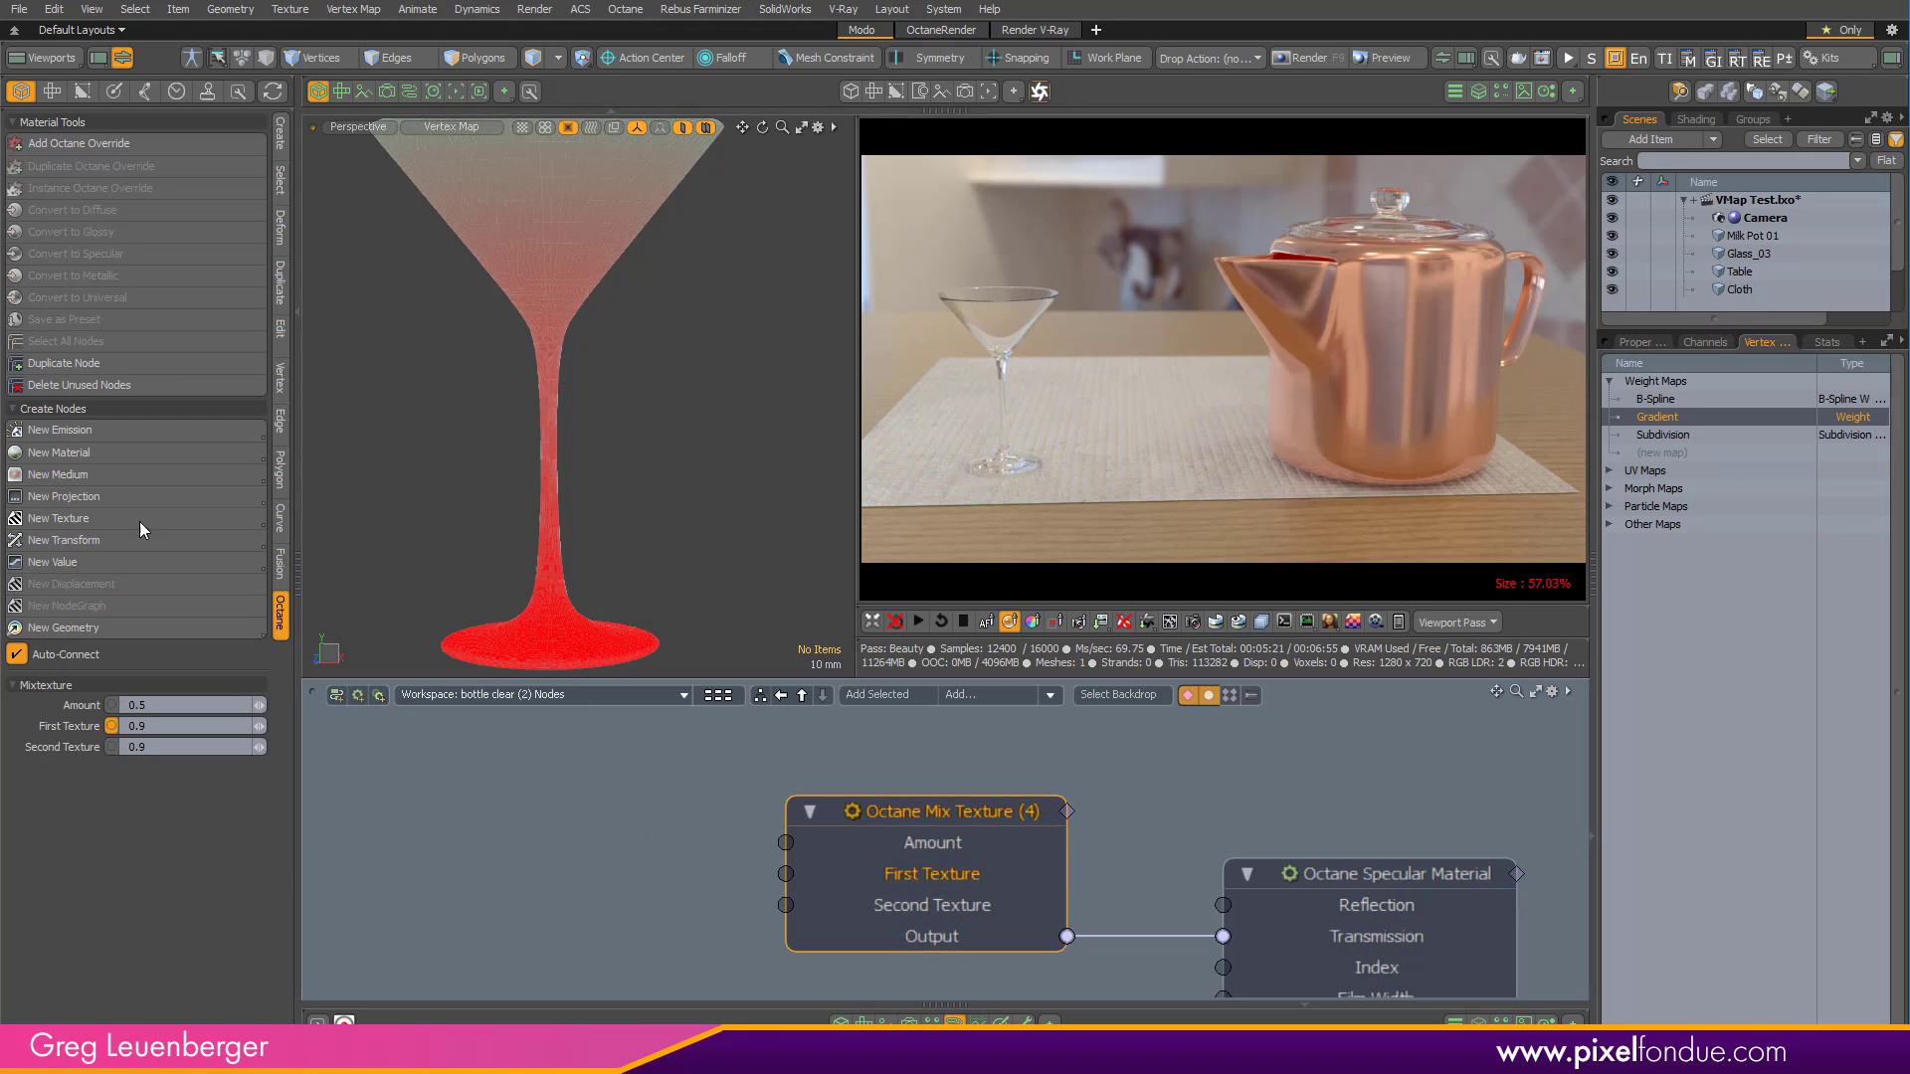
left_click(80, 519)
left_click(355, 593)
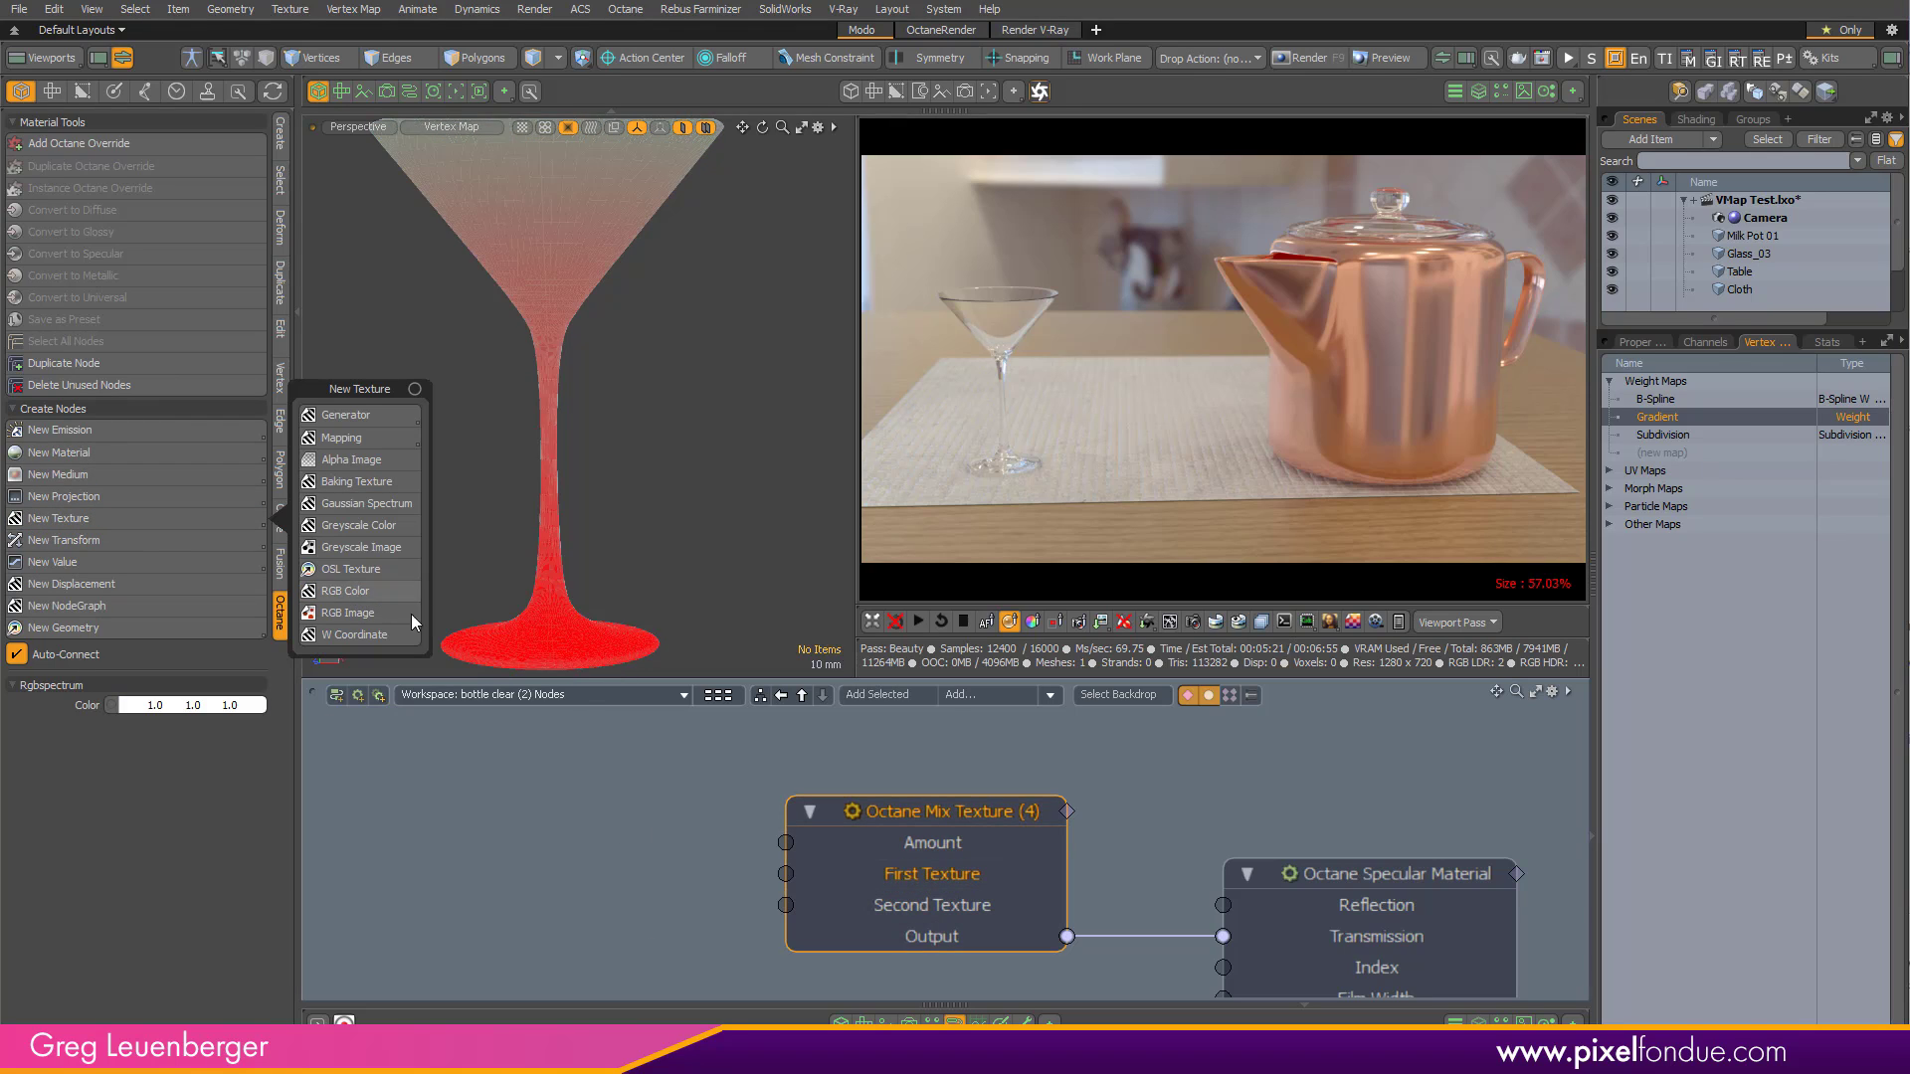
left_click_drag(945, 809, 591, 918)
scroll(754, 816, "down", 2)
Duplicate the RGB Color node and set one of the two colors to red.
key("ctrl+d")
left_click(260, 706)
left_click_drag(507, 672, 596, 594)
Connect the unlinked RGB Color node to the Mix Texture's Second Texture input and align it below the other color node.
left_click(844, 920)
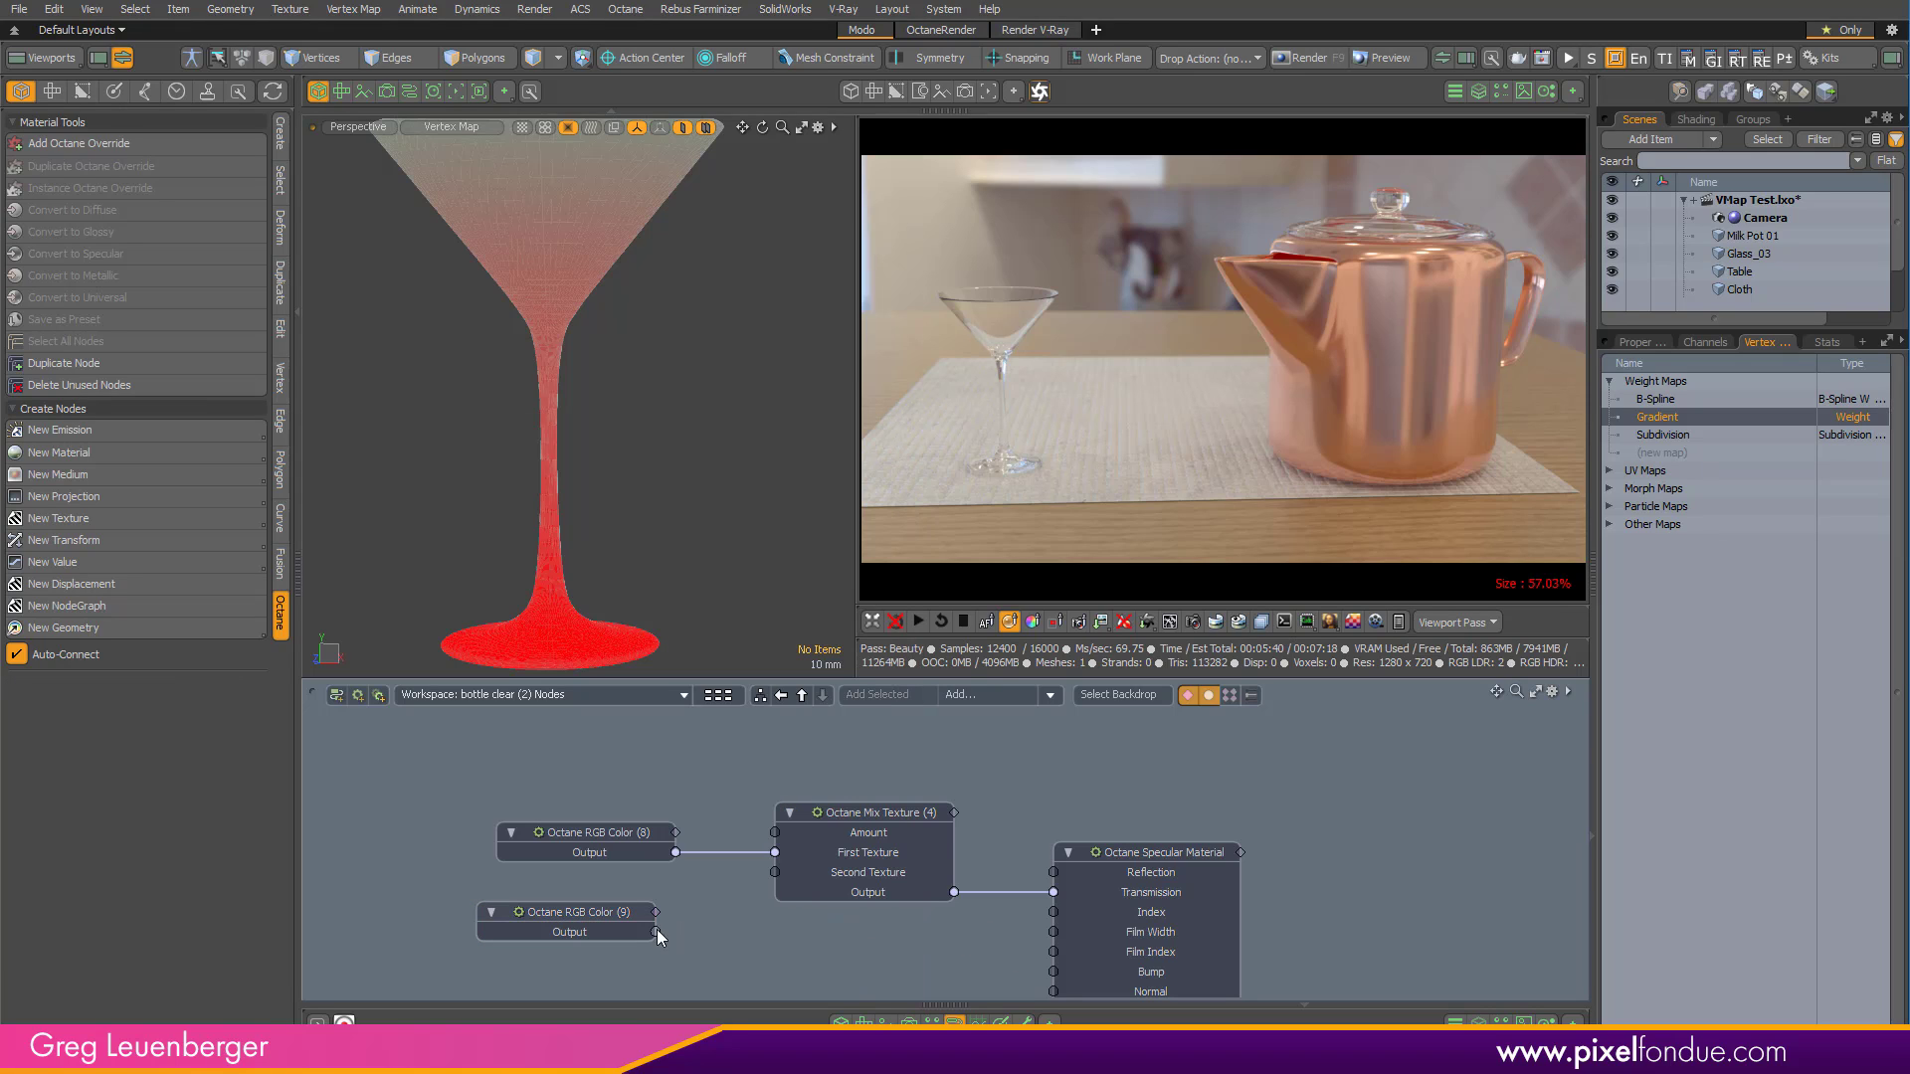
left_click_drag(656, 931, 775, 873)
left_click_drag(585, 923, 604, 904)
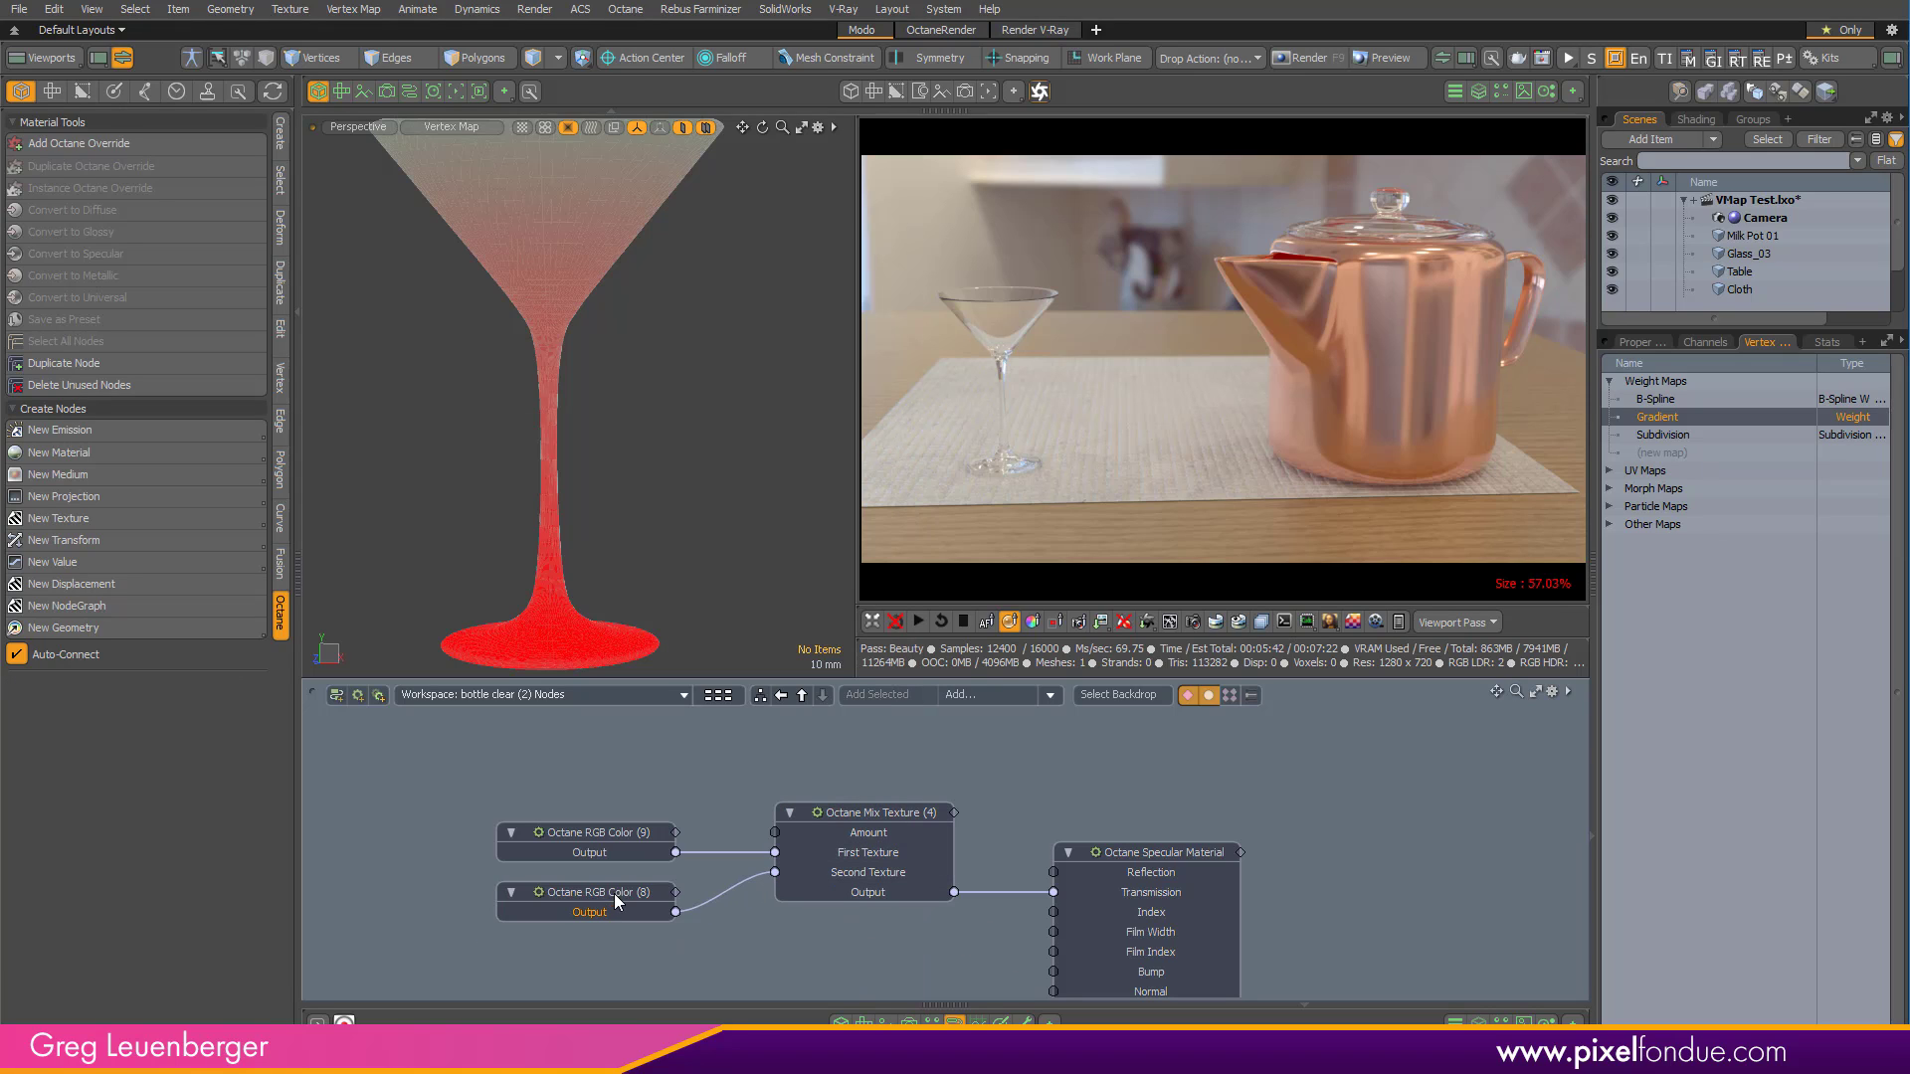
Add a Greyscale Vertex Attribute texture to the Mix Texture's Amount input and place it above the RGB Color nodes.
left_click(869, 813)
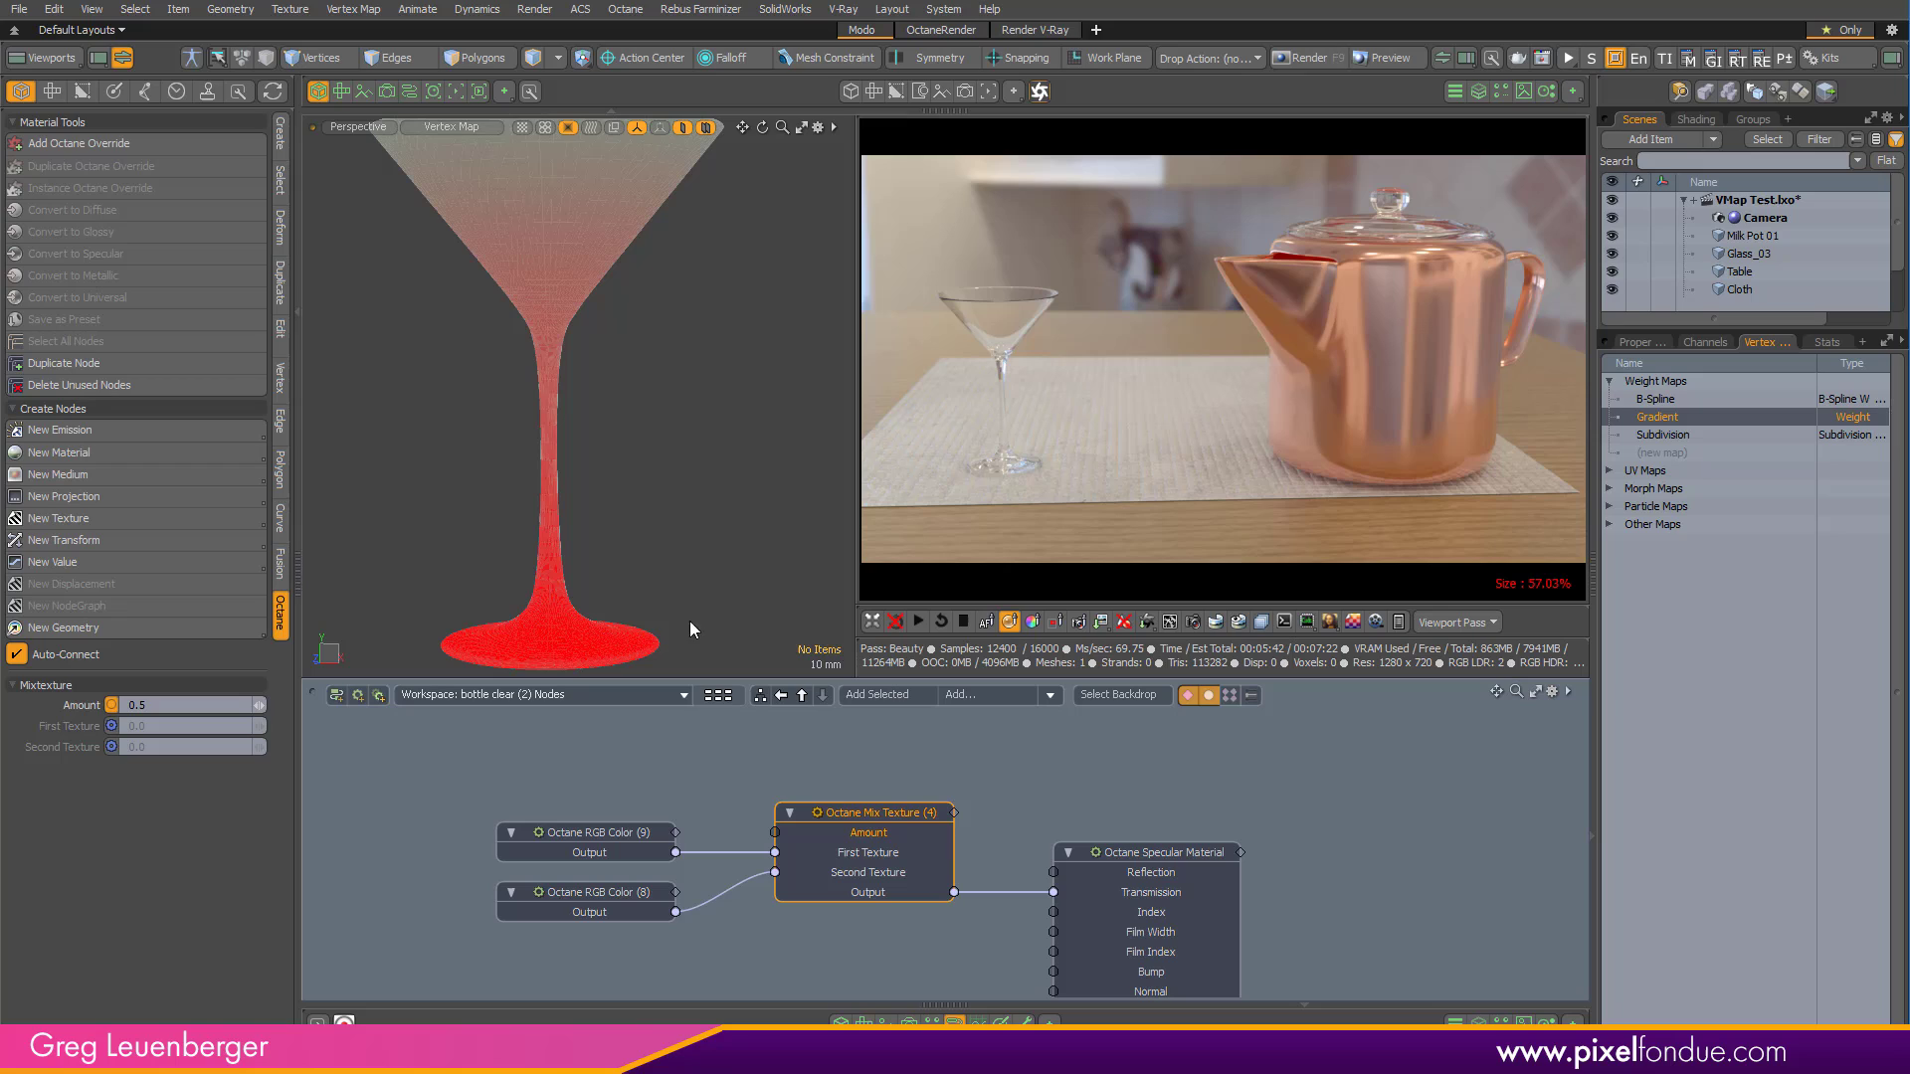
left_click(100, 518)
mouse_move(354, 416)
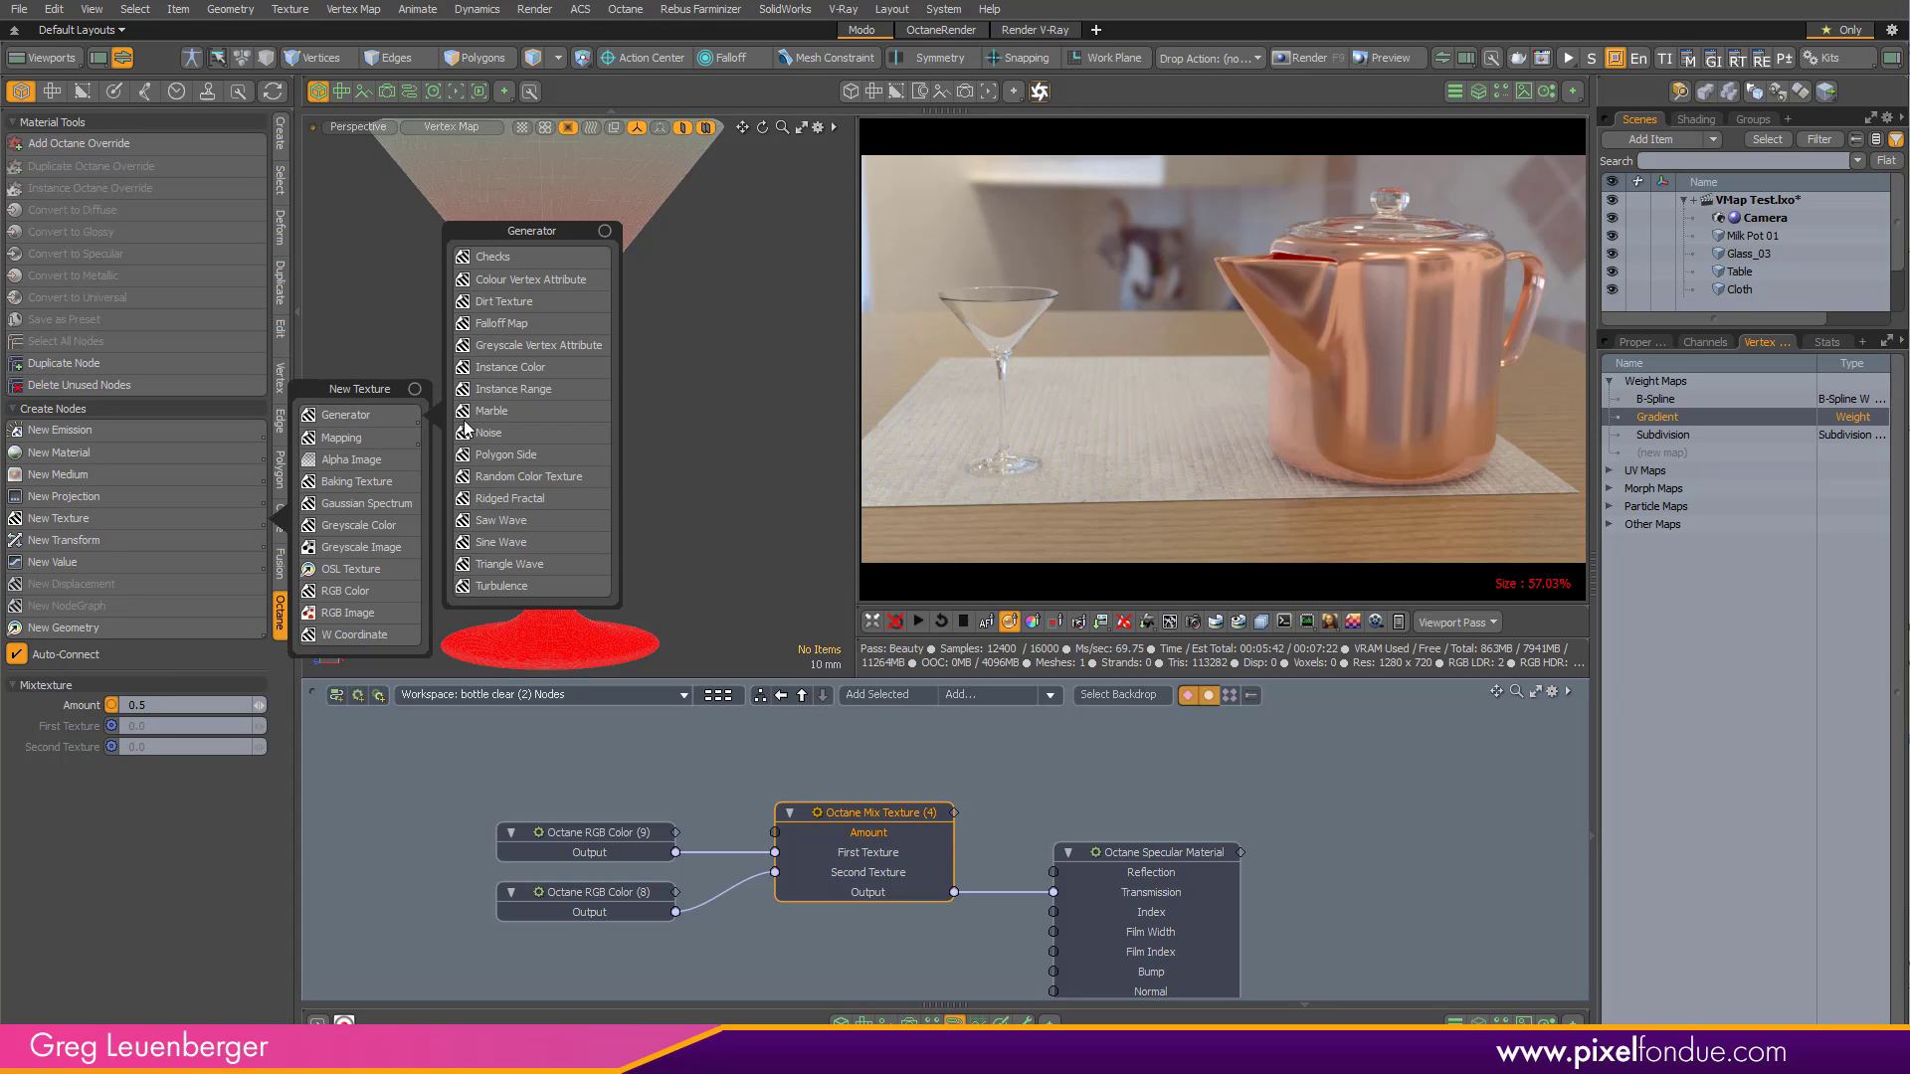
left_click(538, 347)
left_click_drag(1028, 791, 612, 755)
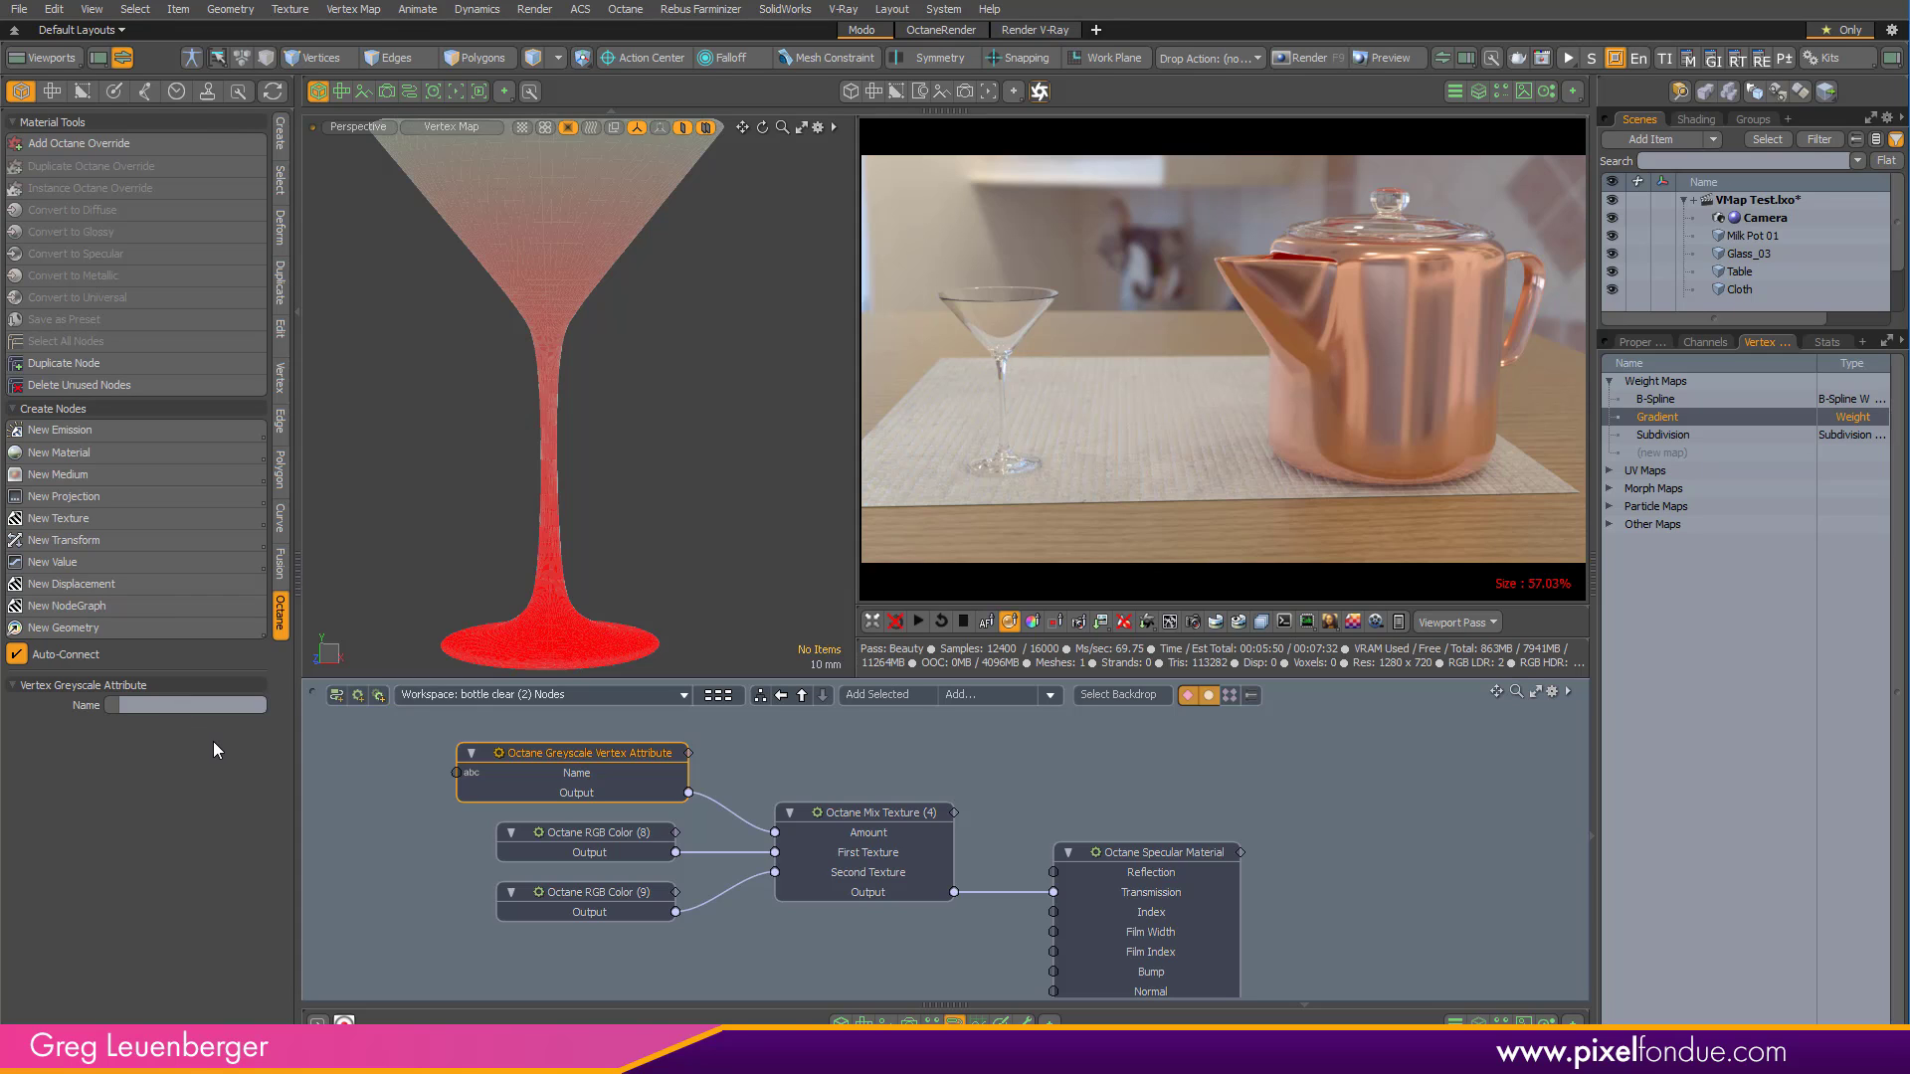
Enable Live Geometry Update in the Octane Mesh settings of the Glass_03 mesh and dismiss the refresh warning.
left_click(574, 257)
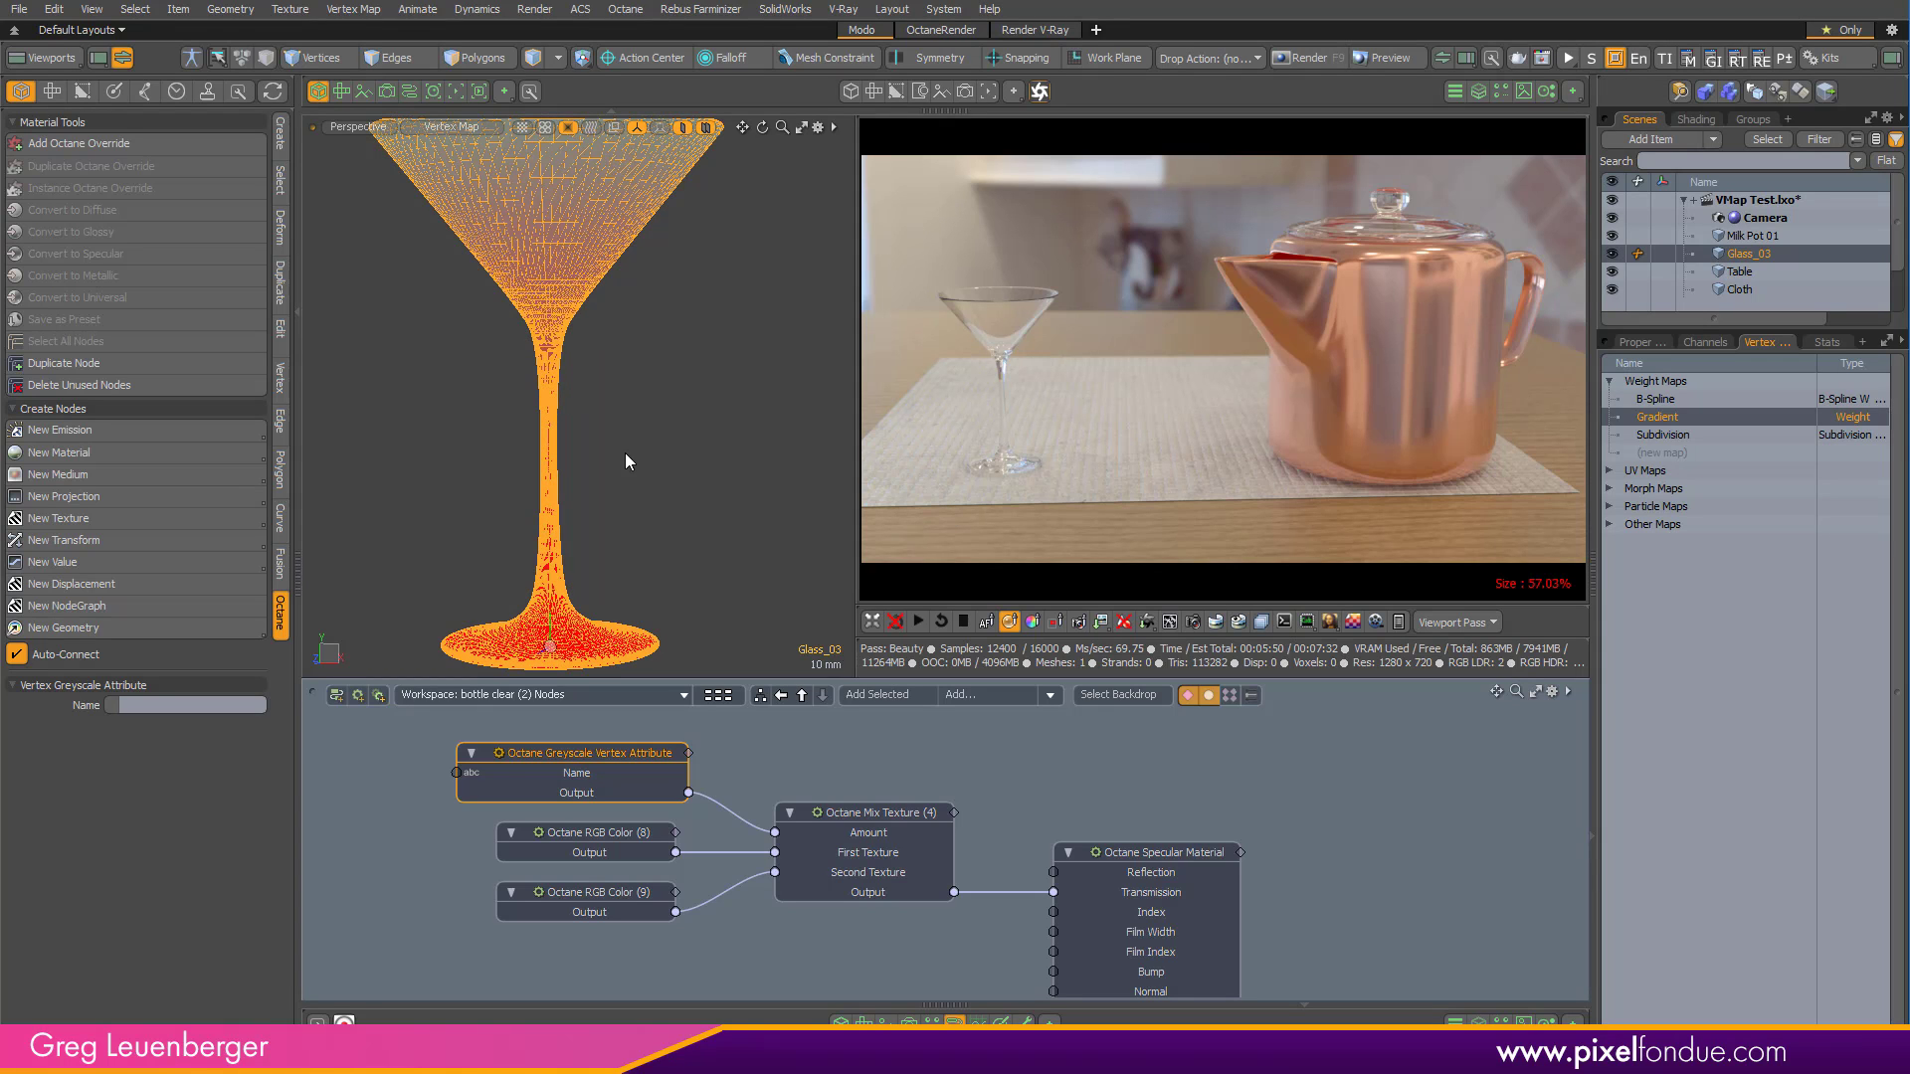
left_click(1648, 346)
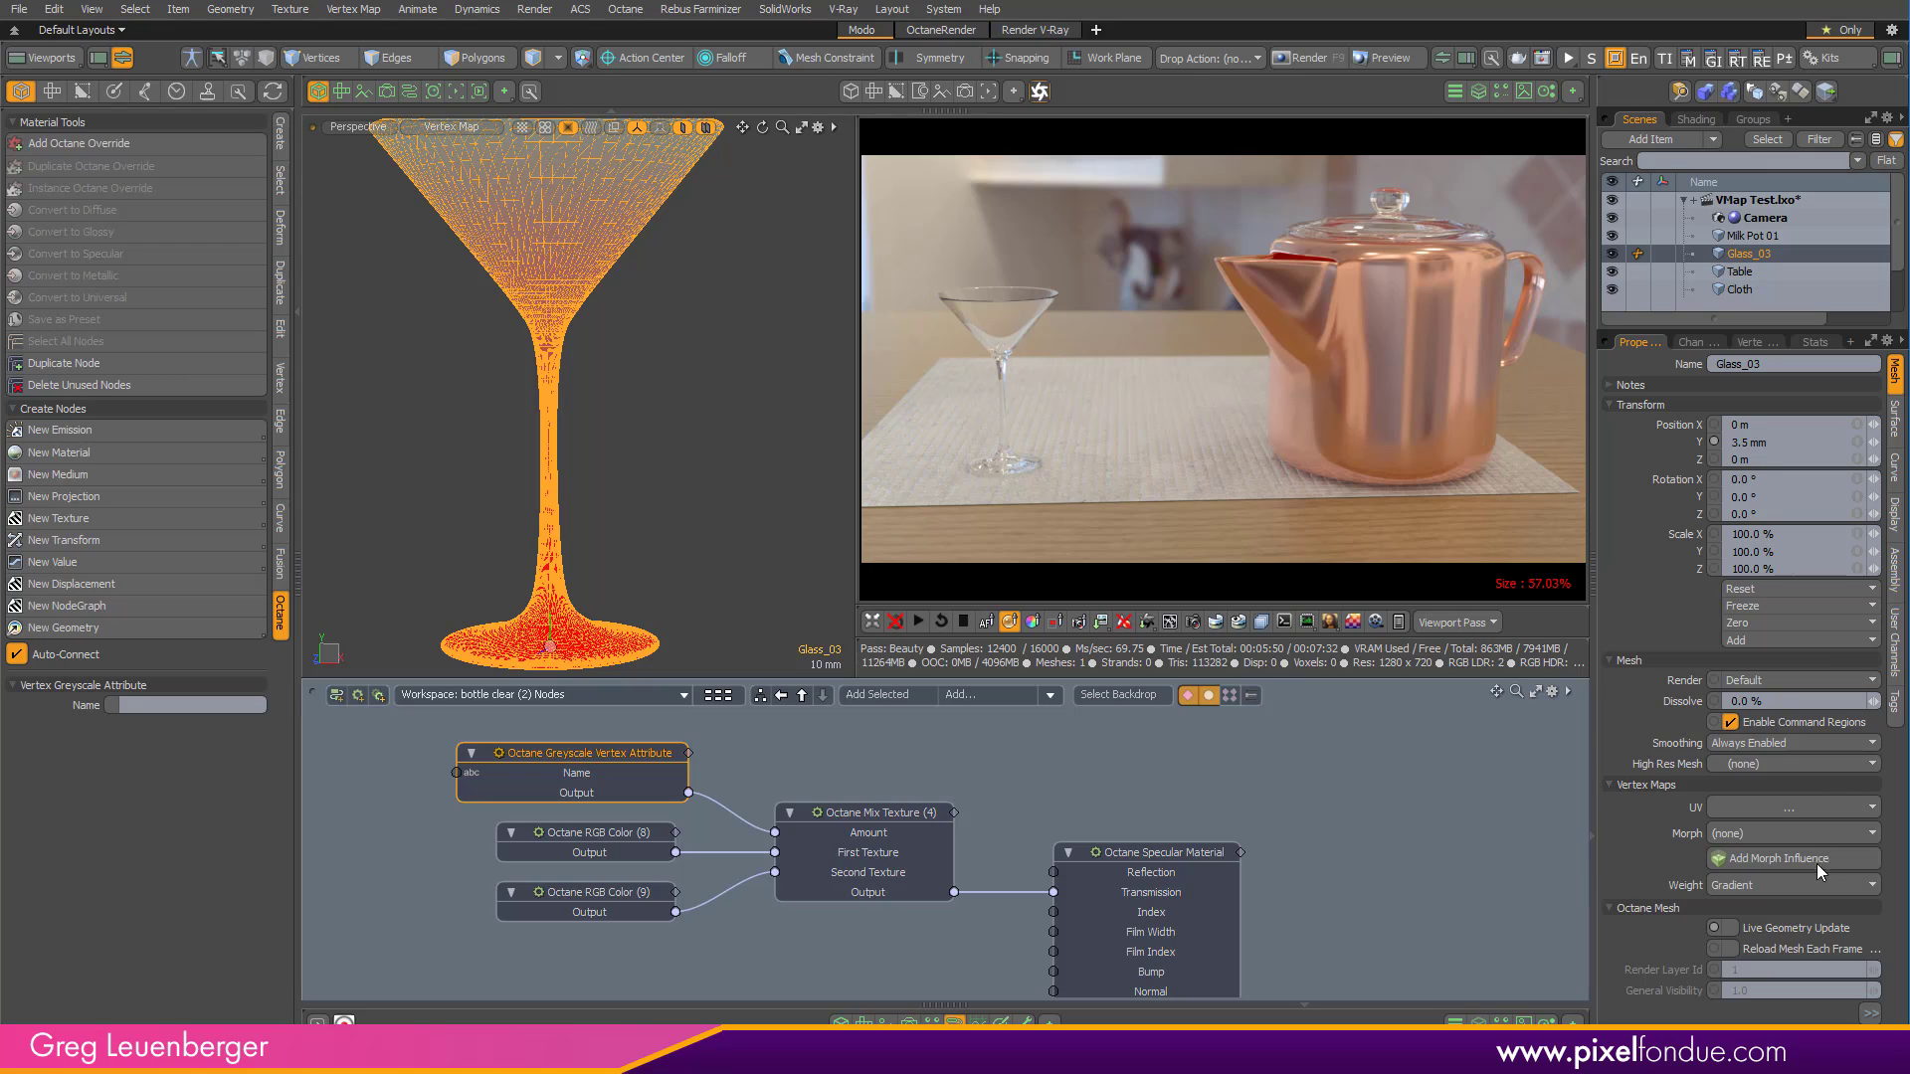
left_click(1789, 927)
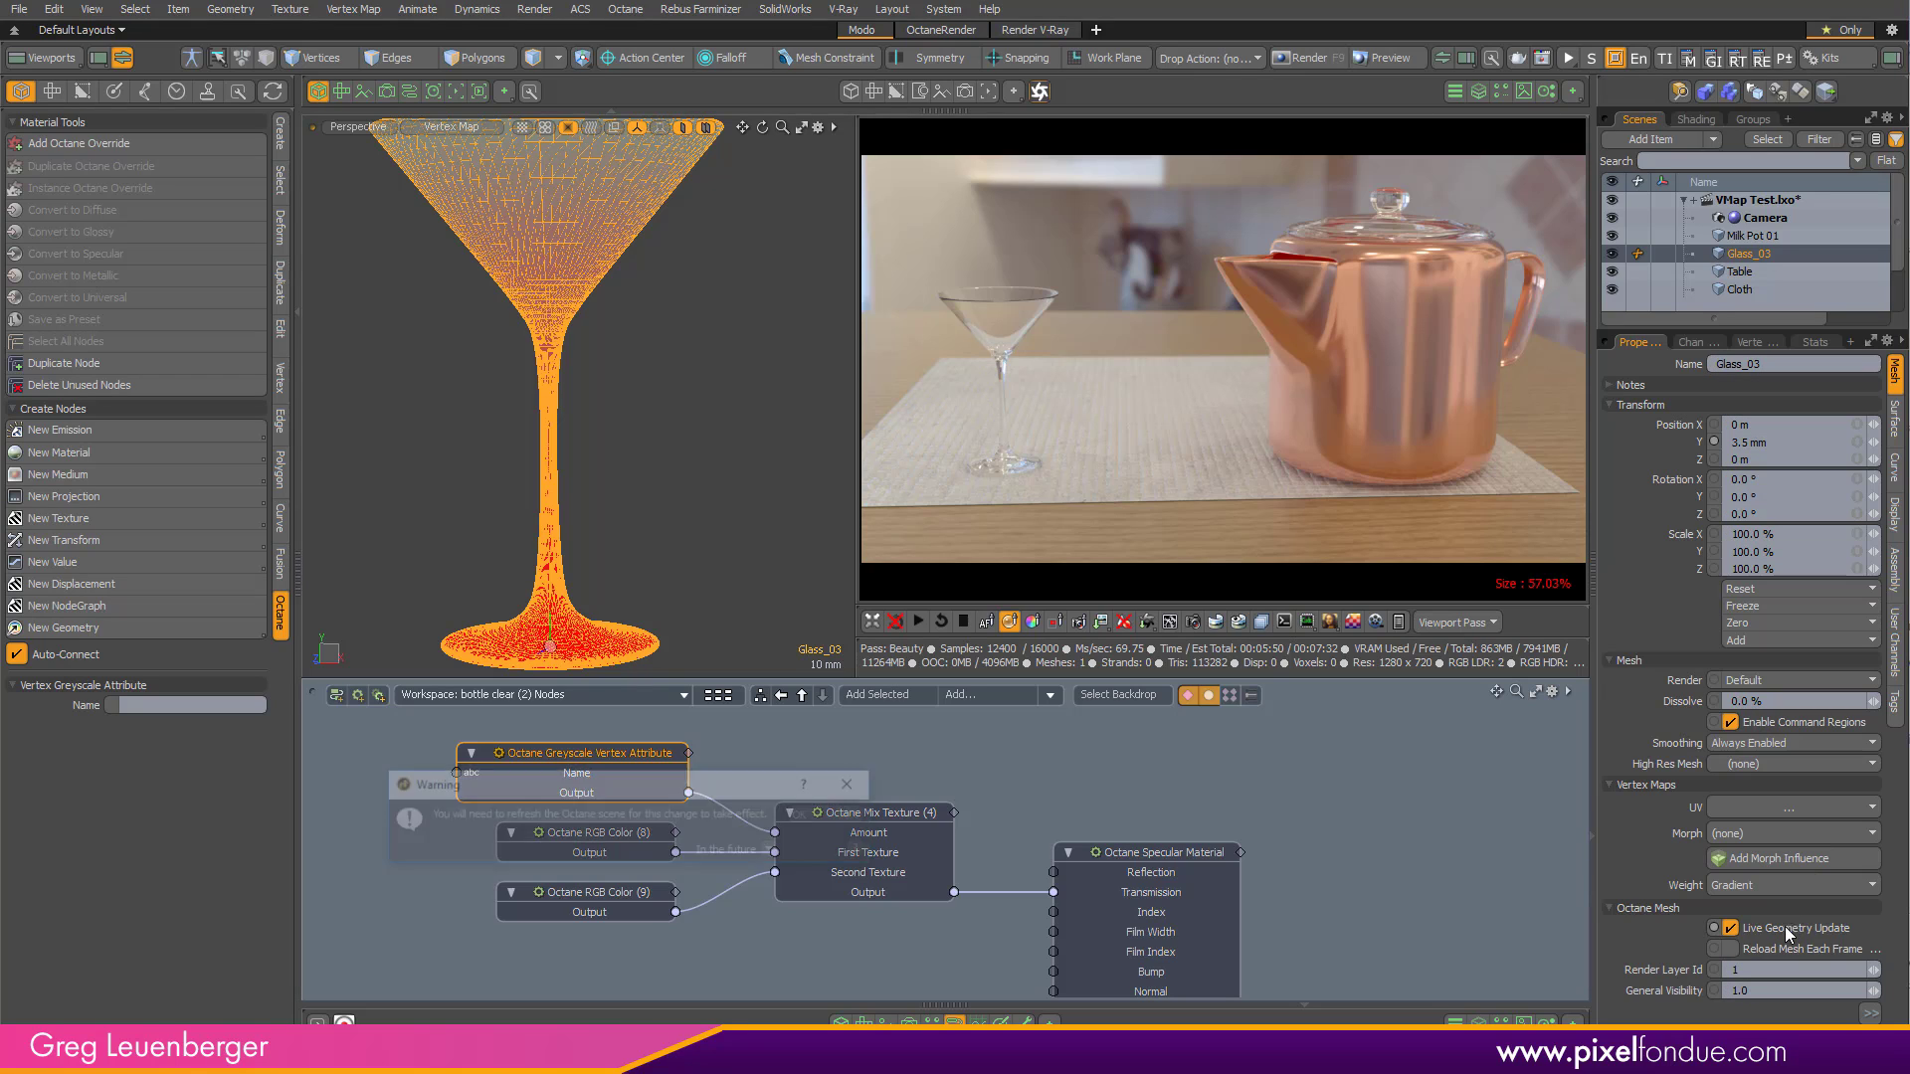
left_click(825, 818)
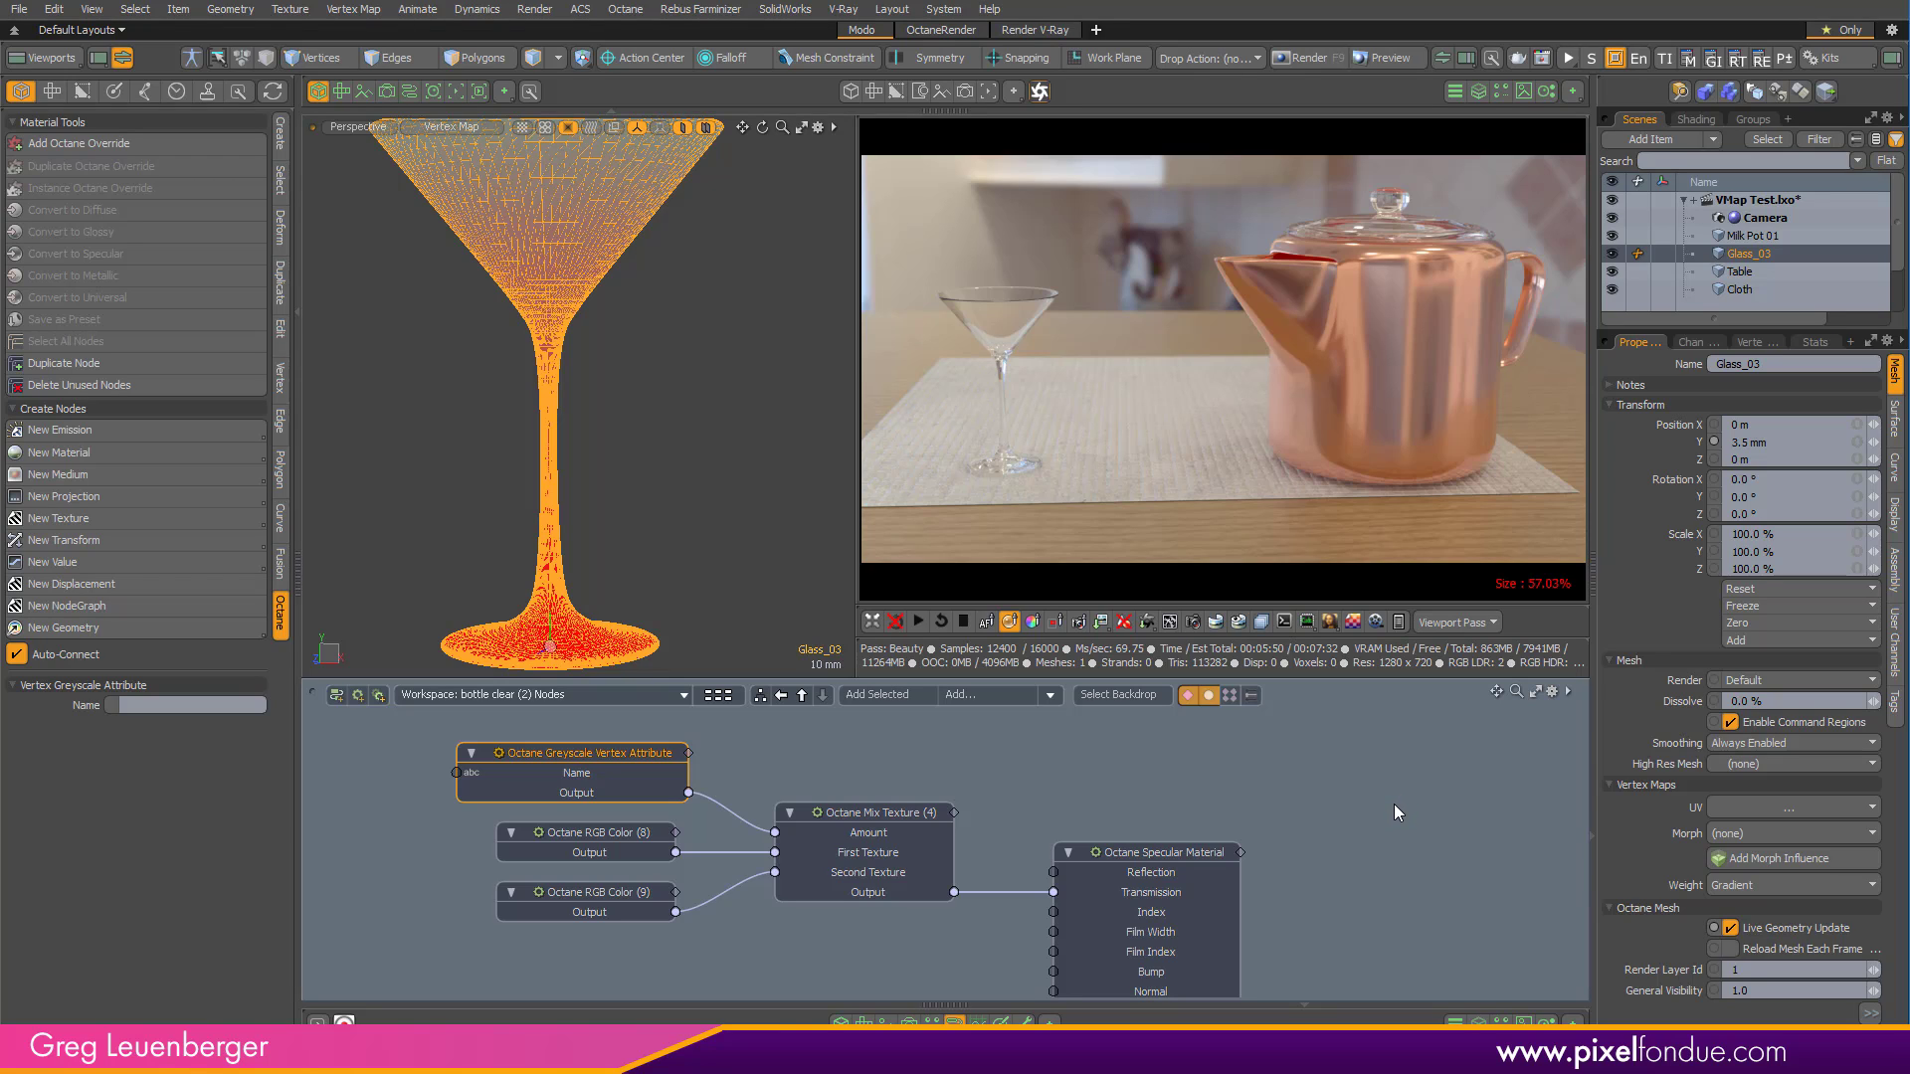
Look up the glass's weight map name and set the Greyscale Vertex Attribute's name to Gradient.
left_click(1756, 338)
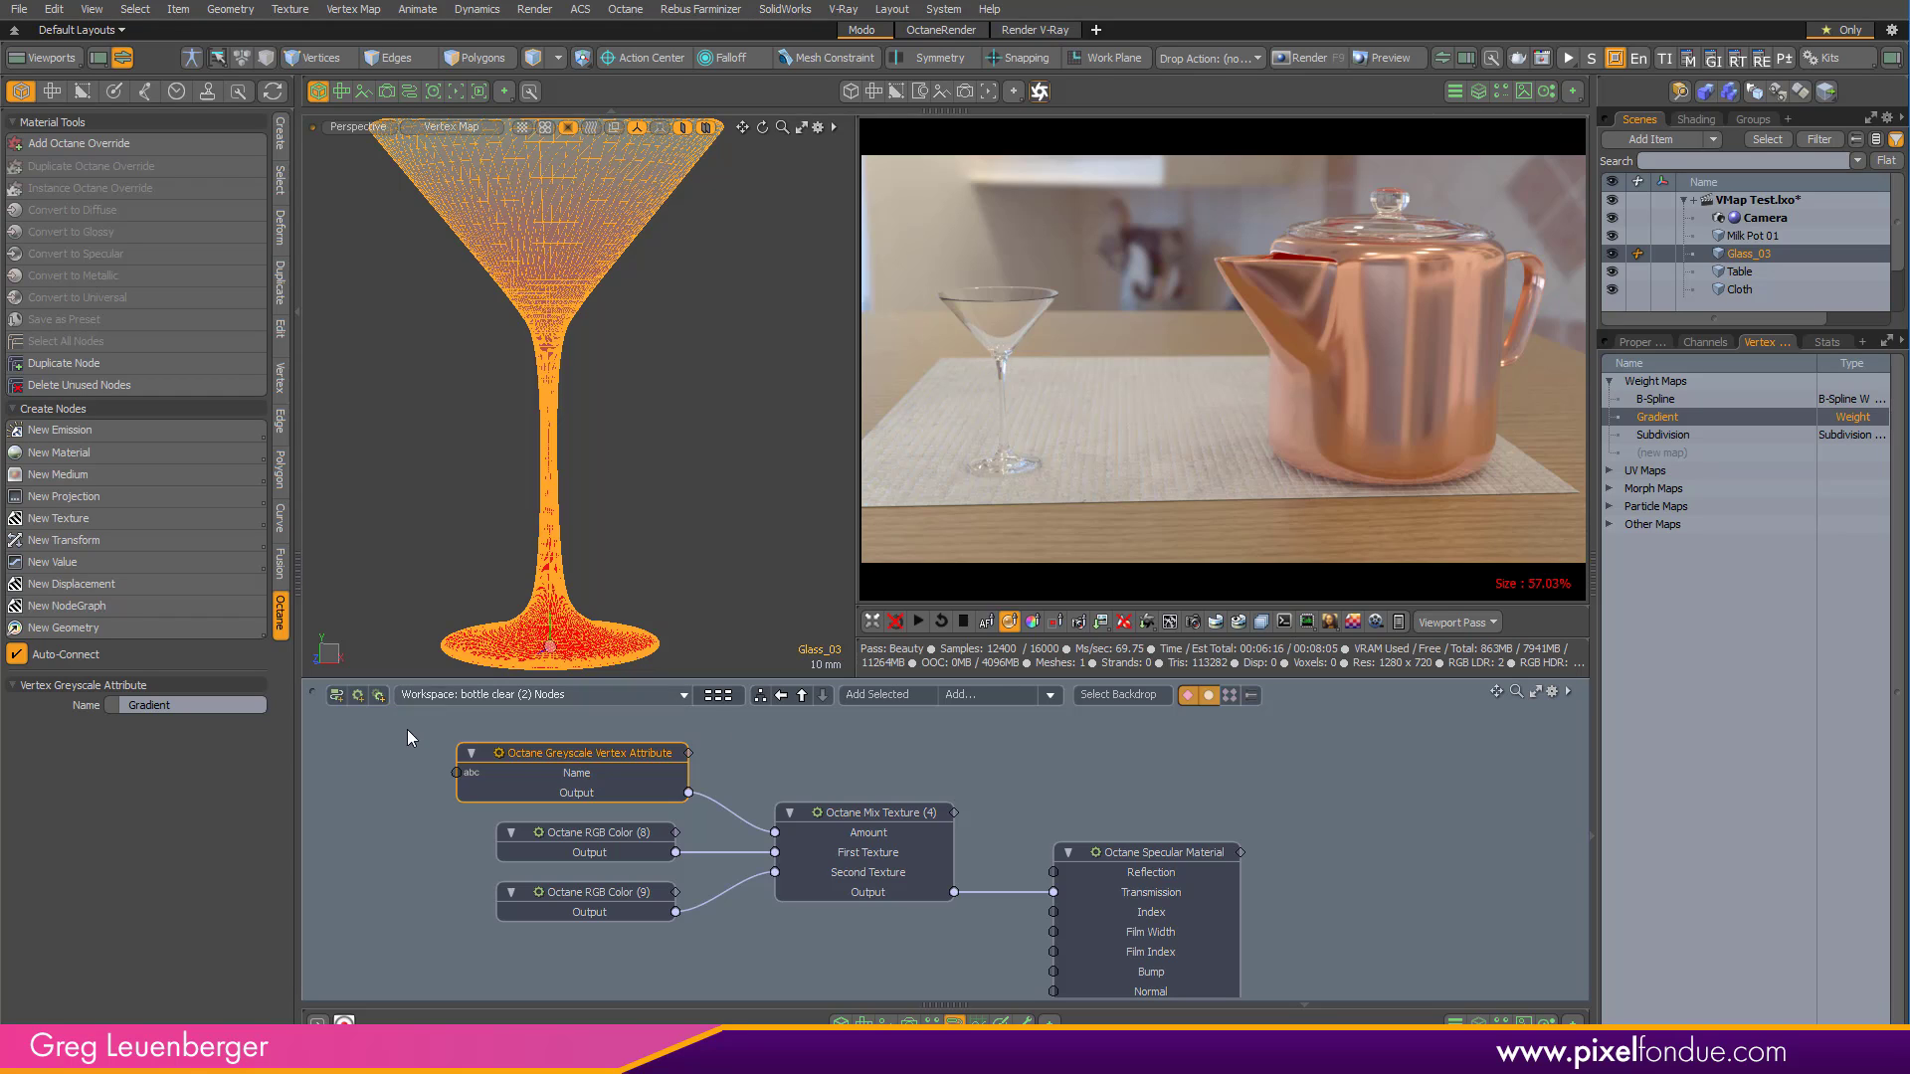
left_click(1017, 748)
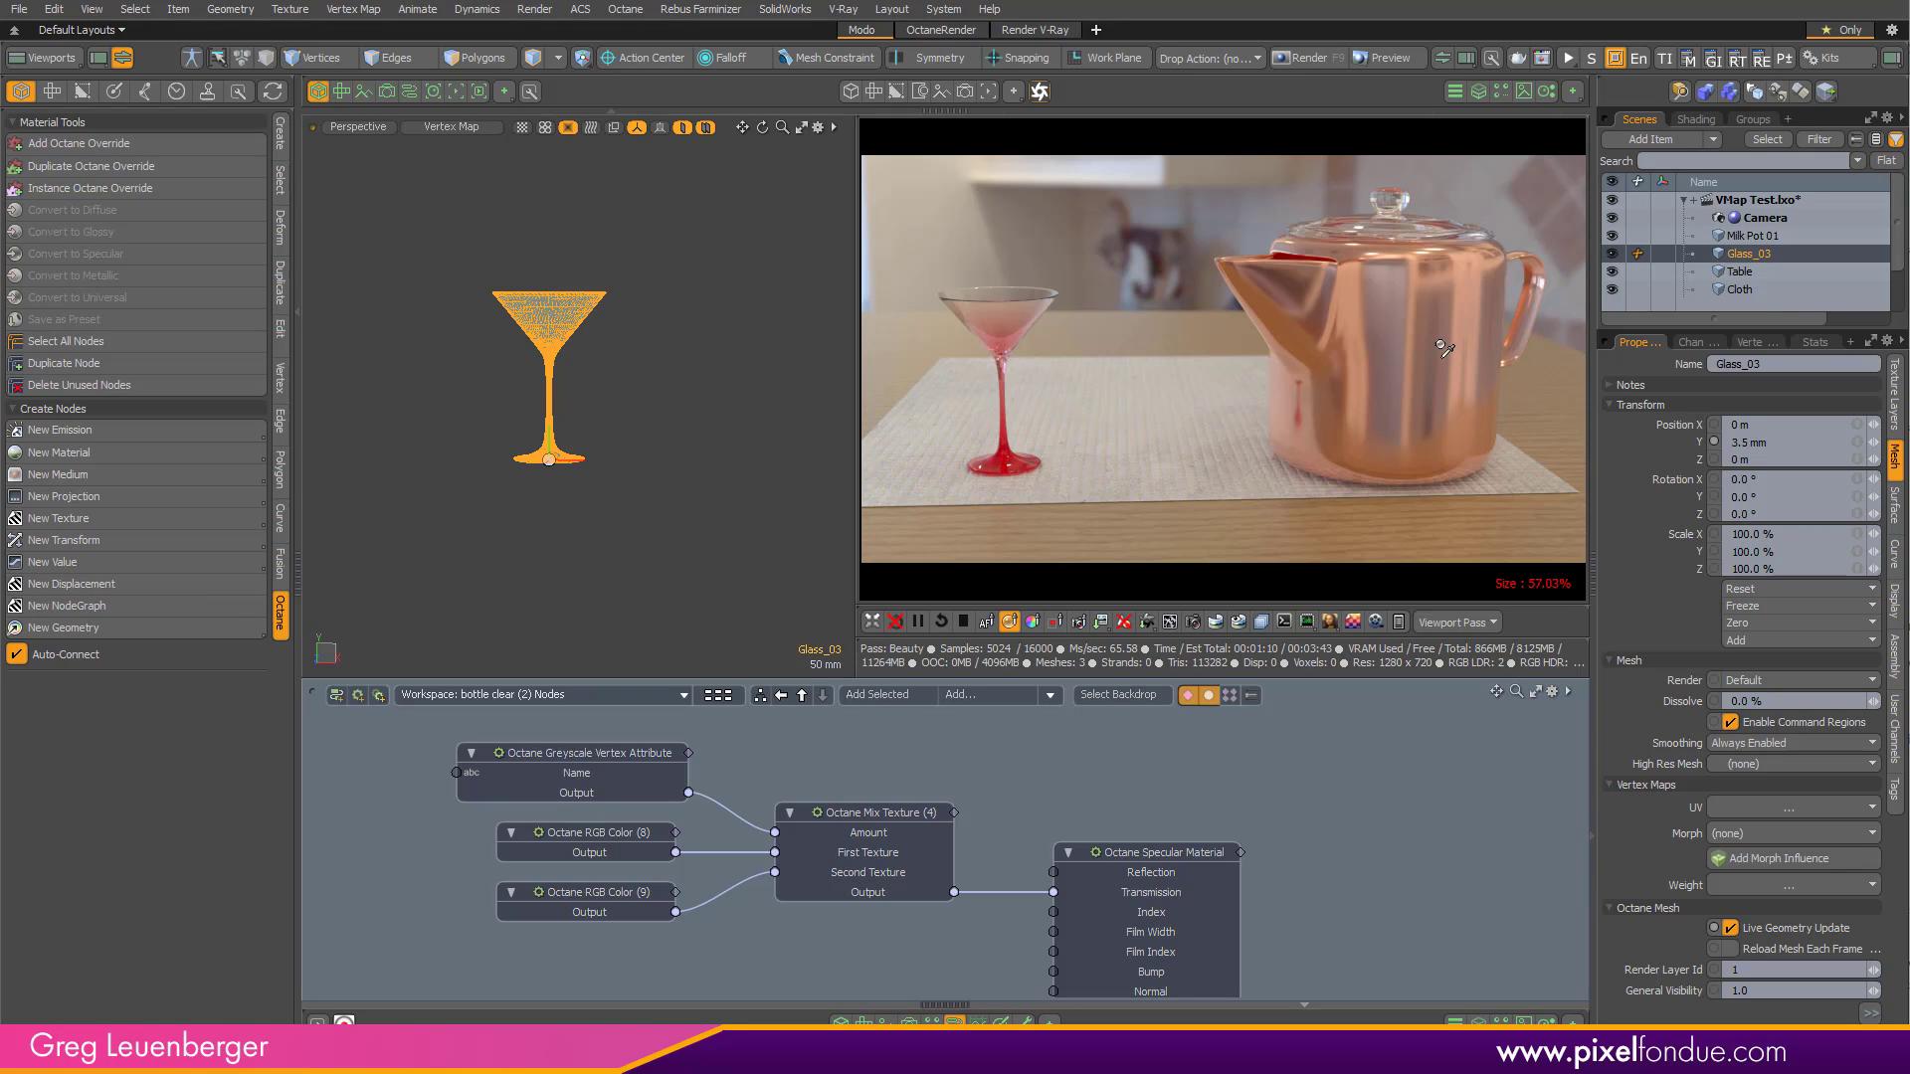
Unhide the other meshes, select and frame Milk Pot 01, and choose its Milk weight map.
left_click(685, 128)
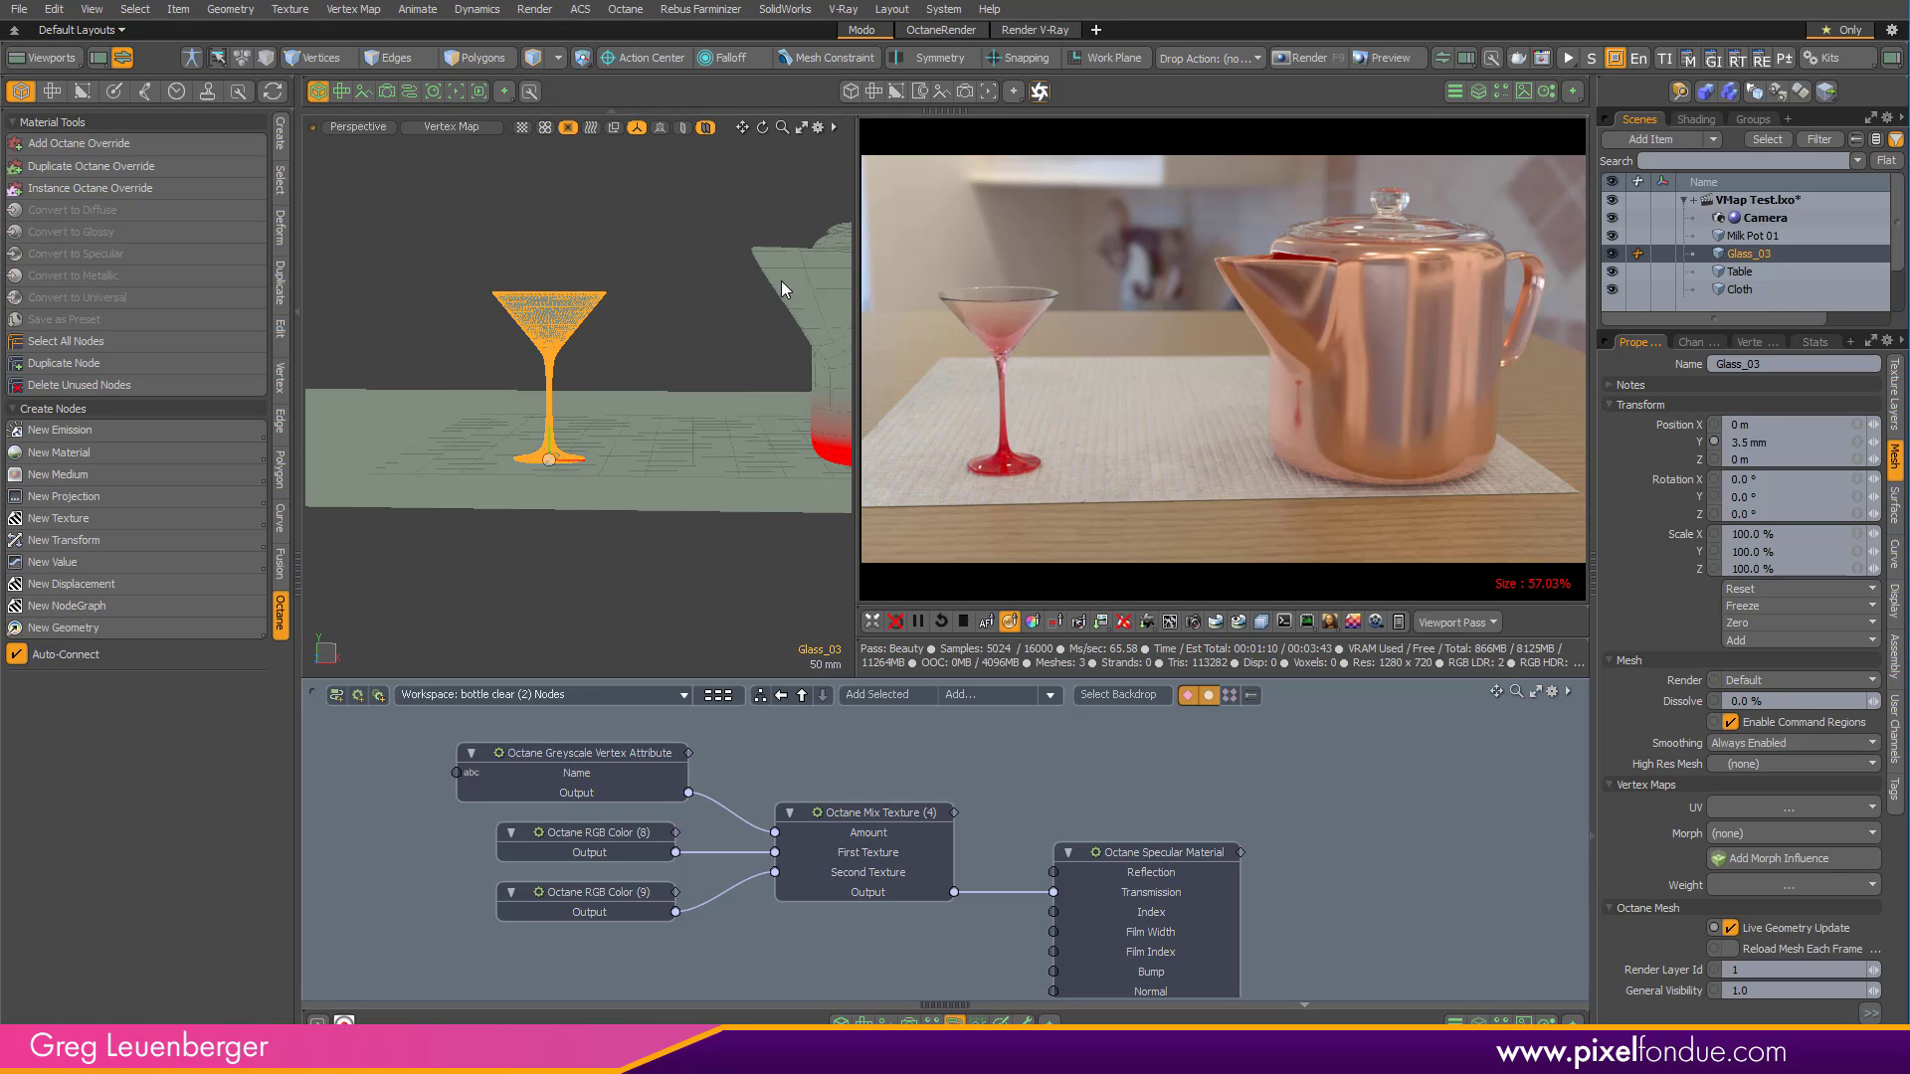
left_click(742, 325)
key("shift+a")
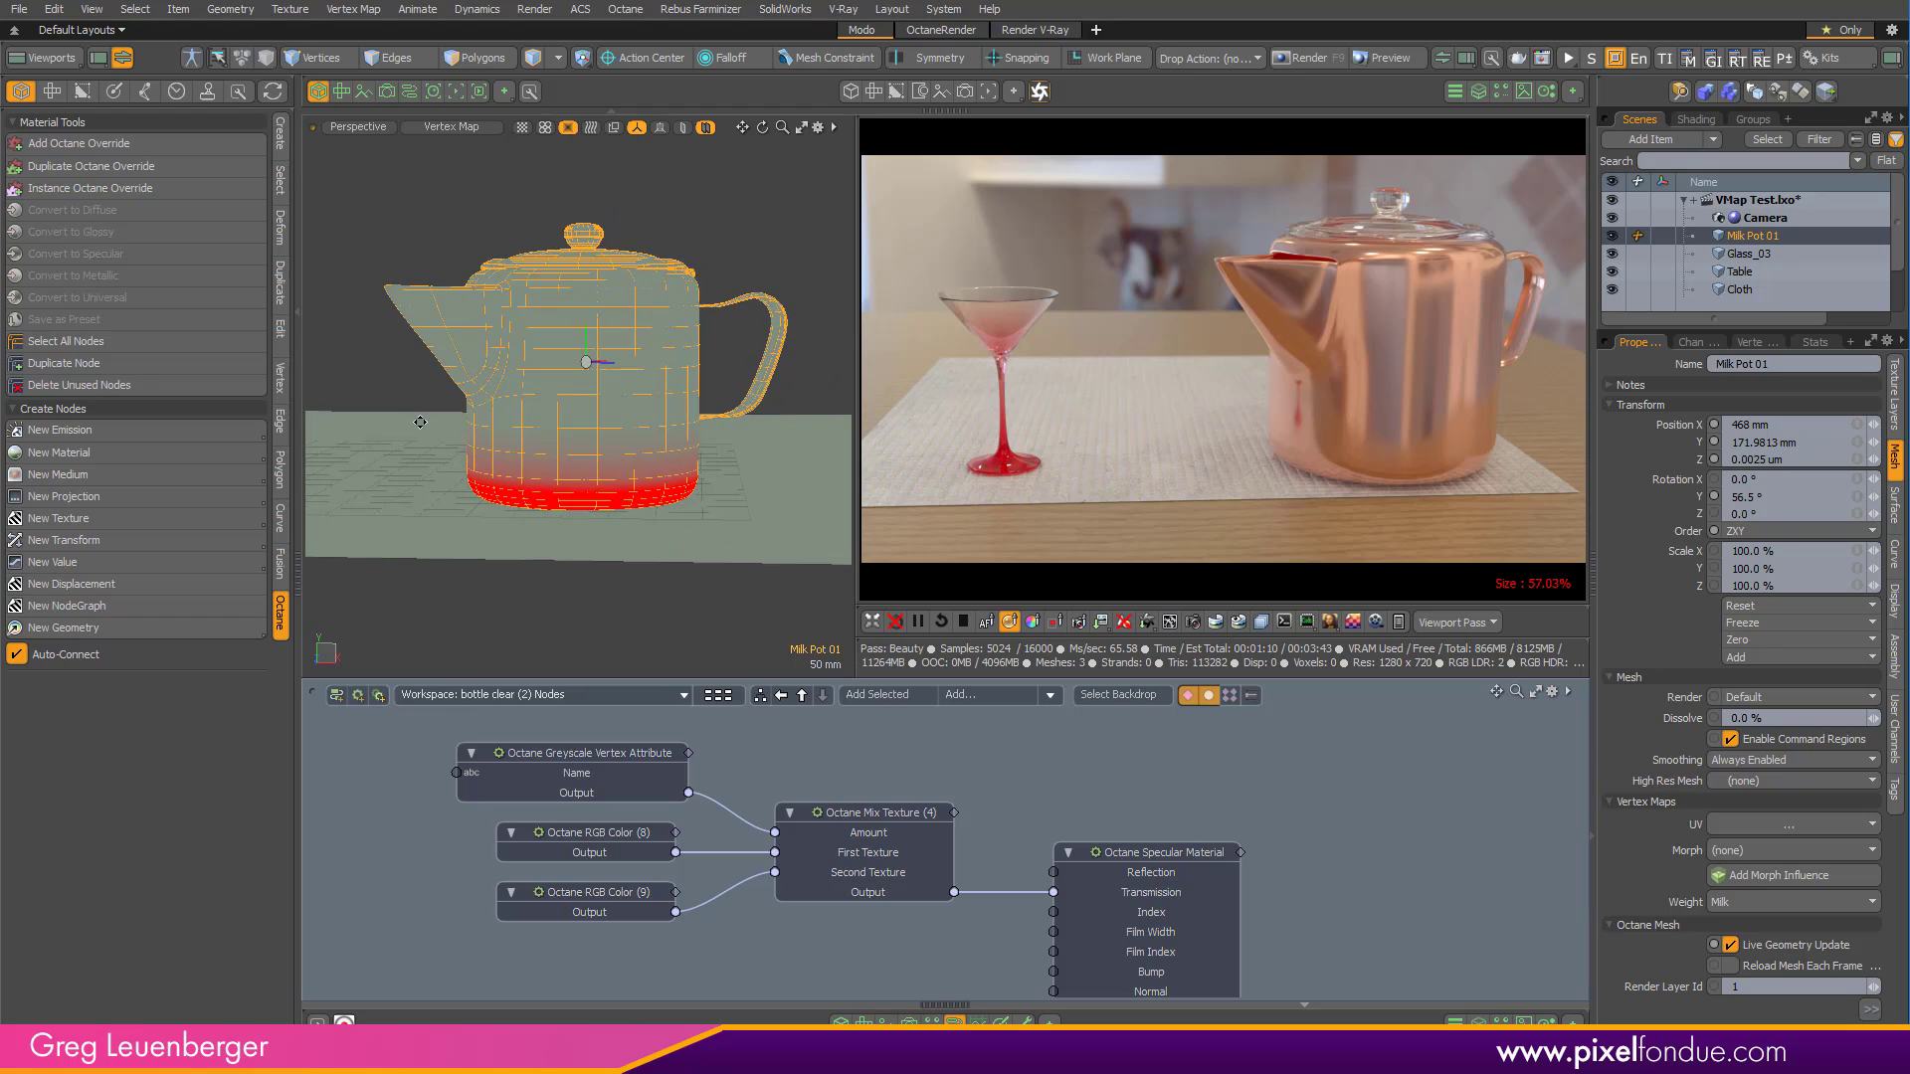
left_click(1755, 342)
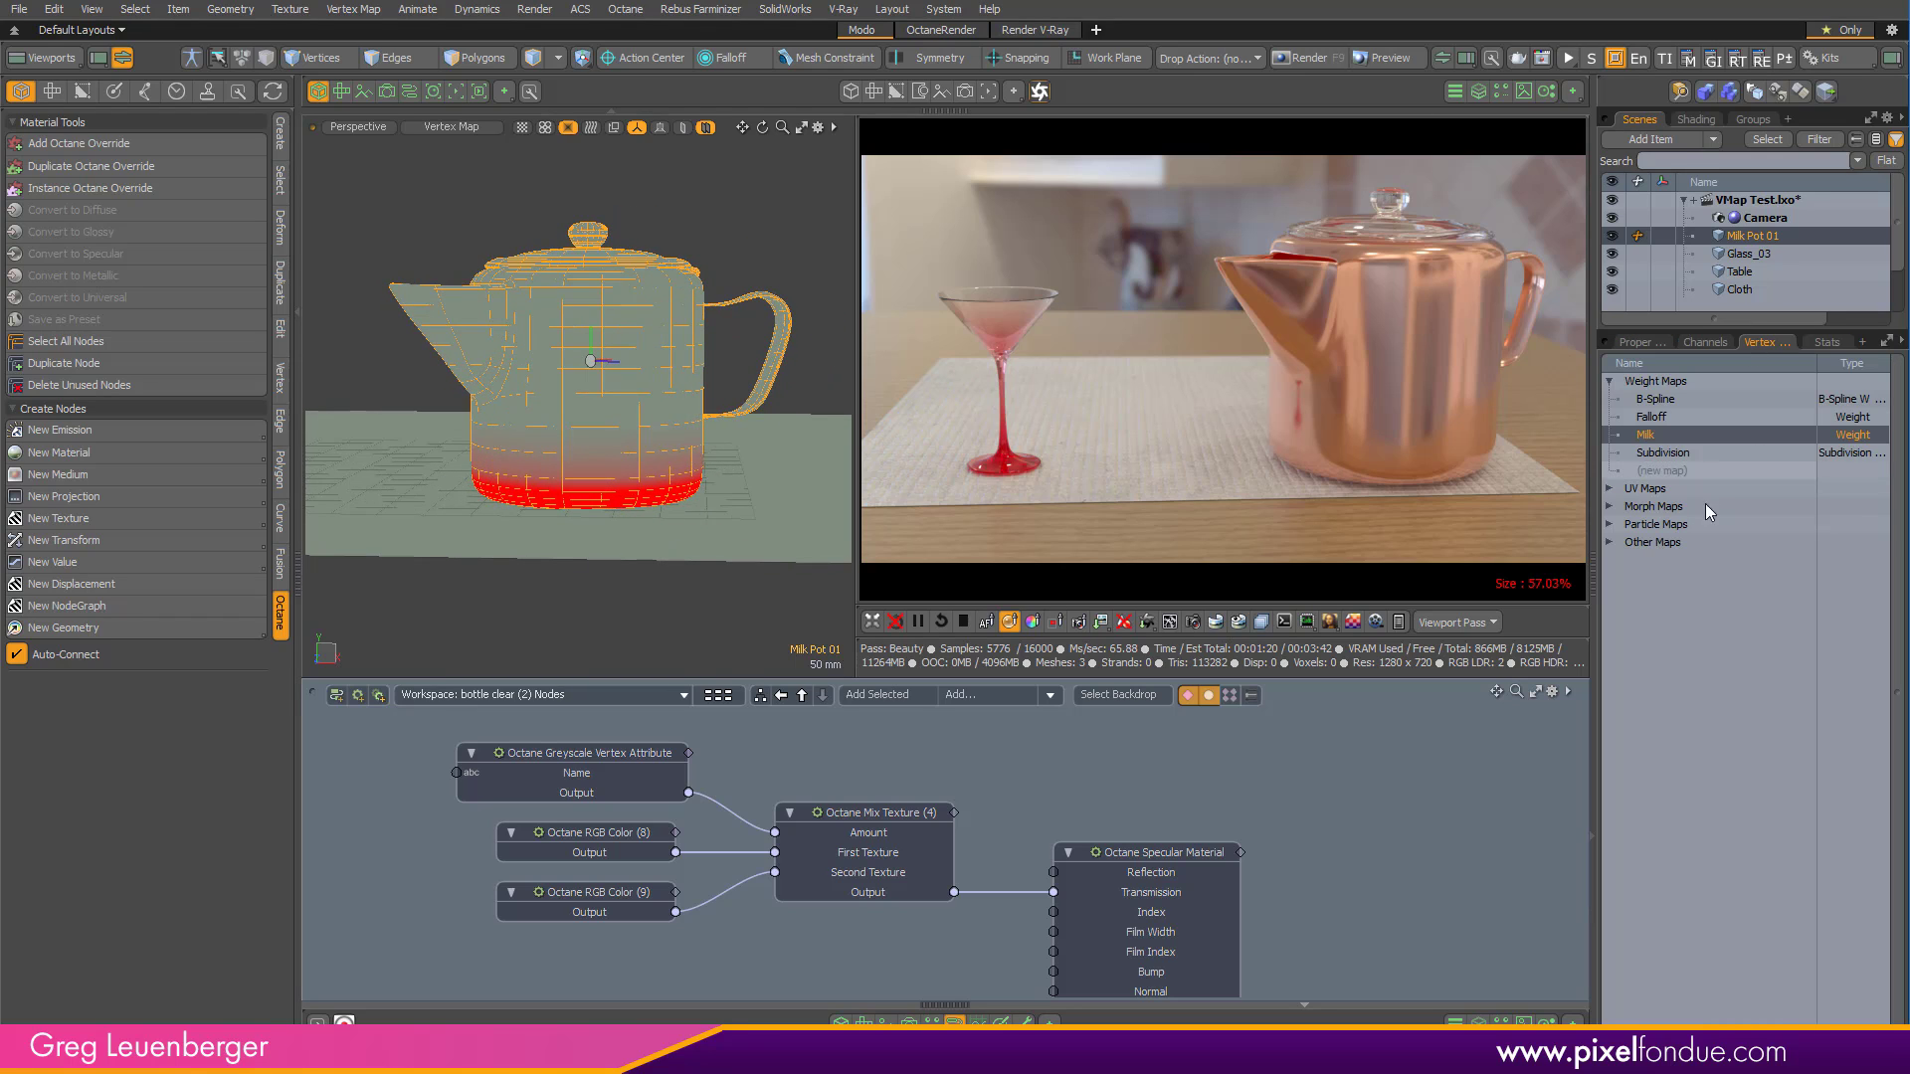
left_click(1643, 436)
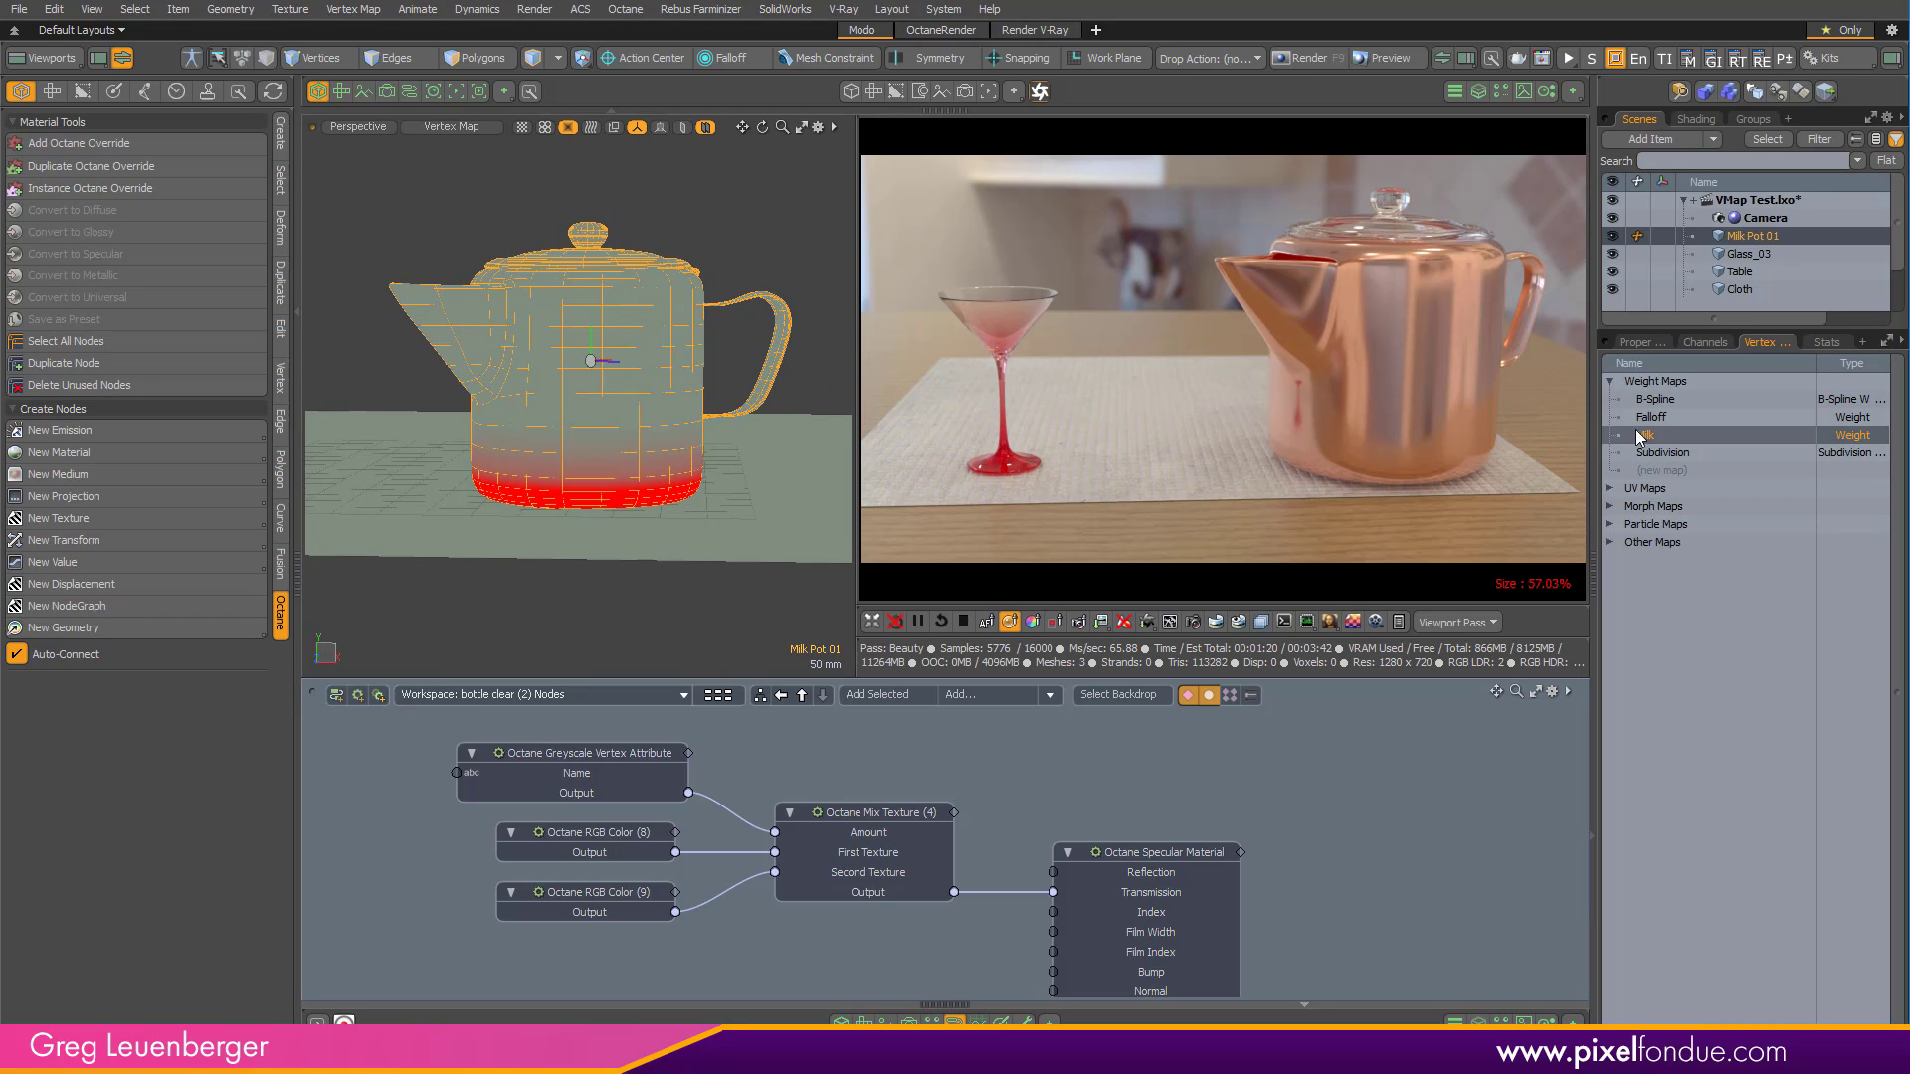
Isolate the milk pot in the 3D viewport and show its mesh properties with the Octane Mesh settings.
left_click(682, 128)
left_click_drag(627, 311, 644, 465, "alt")
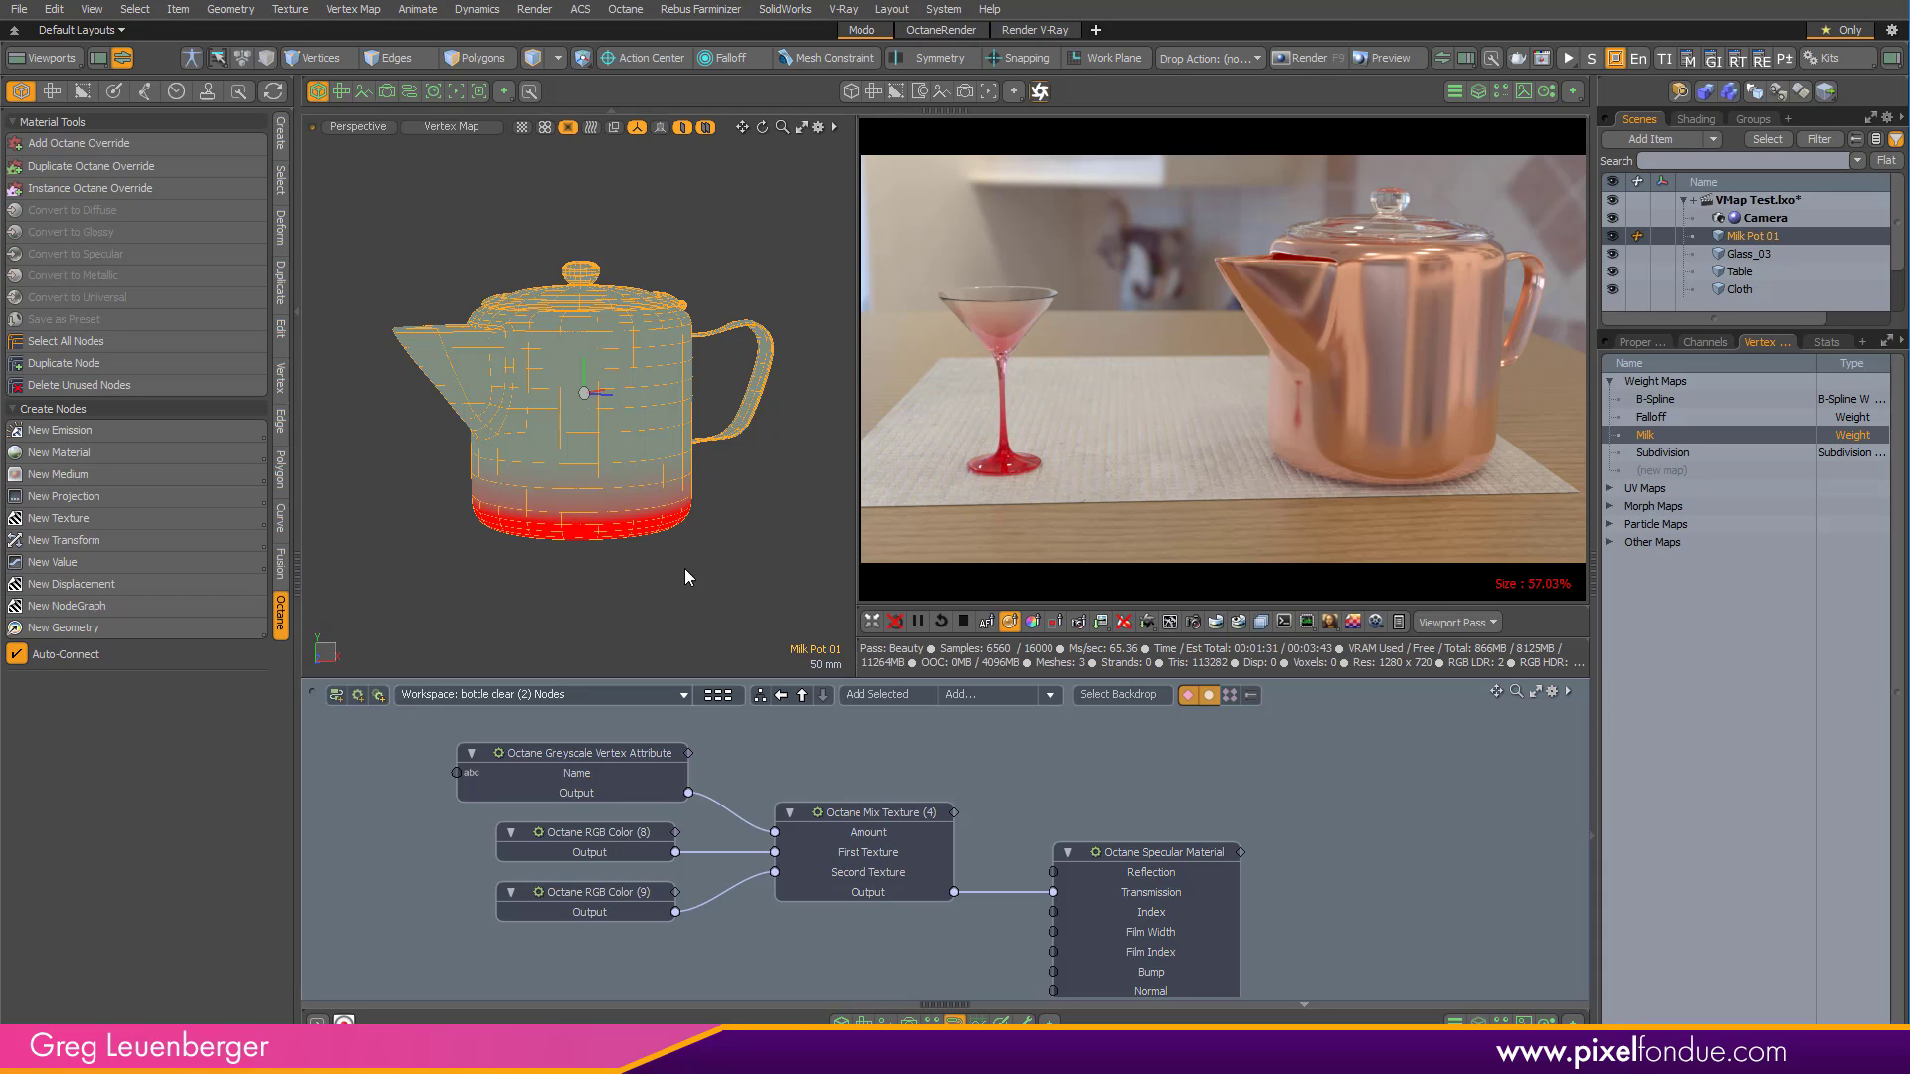
left_click_drag(622, 537, 597, 398, "alt")
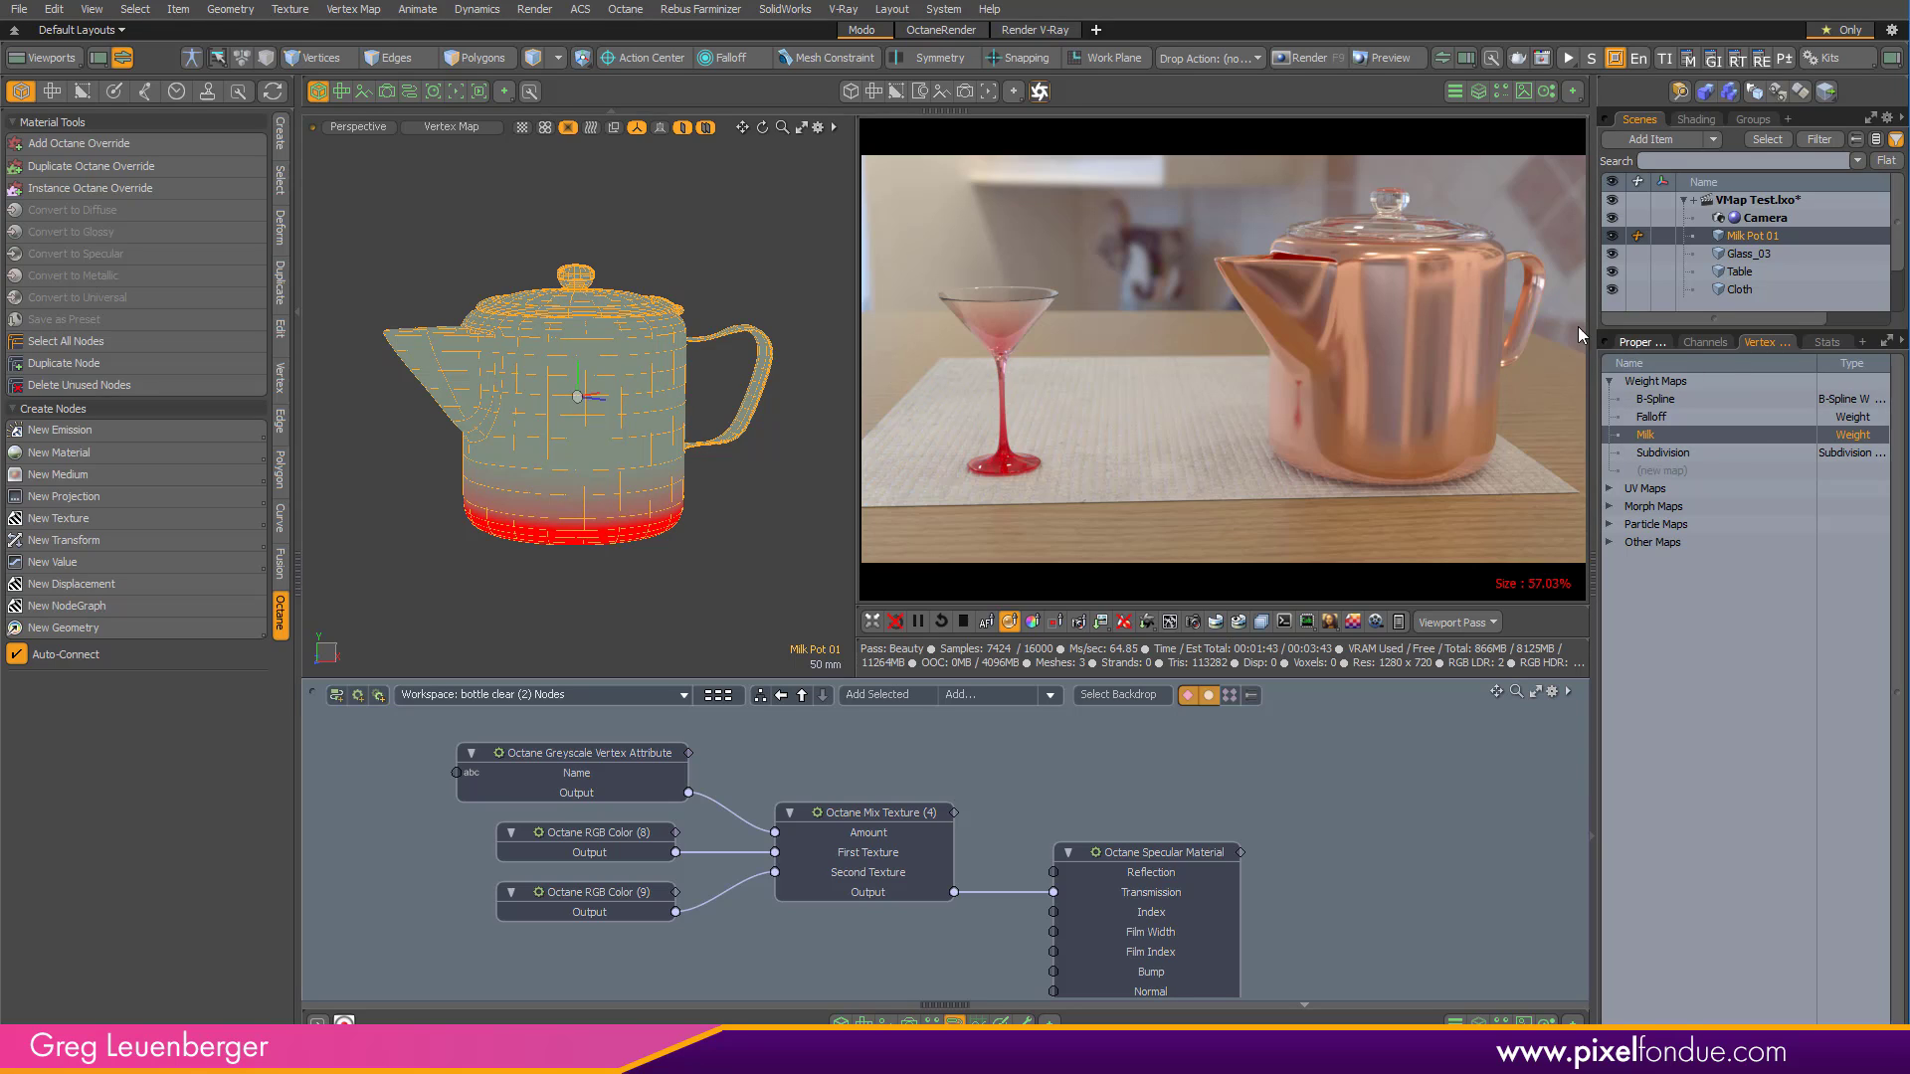
left_click(1635, 341)
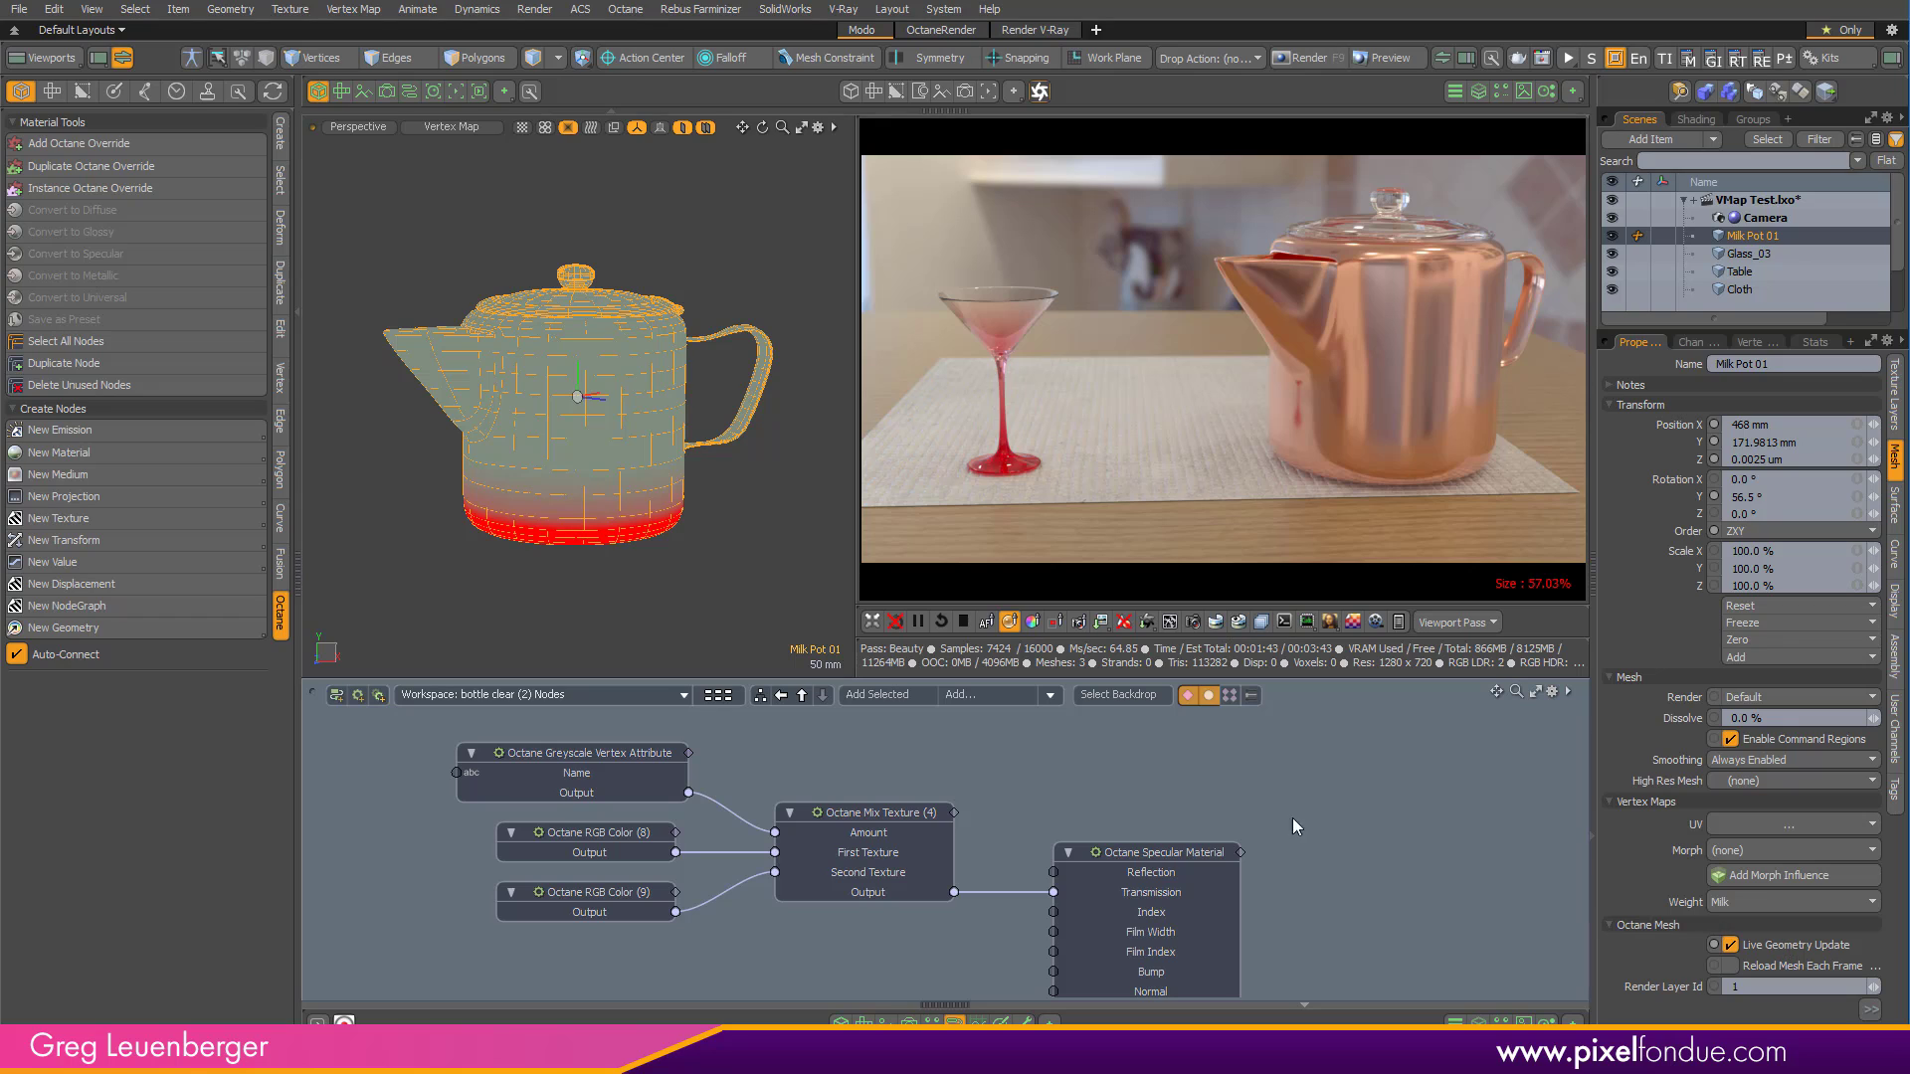
left_click_drag(716, 570, 720, 555, "alt")
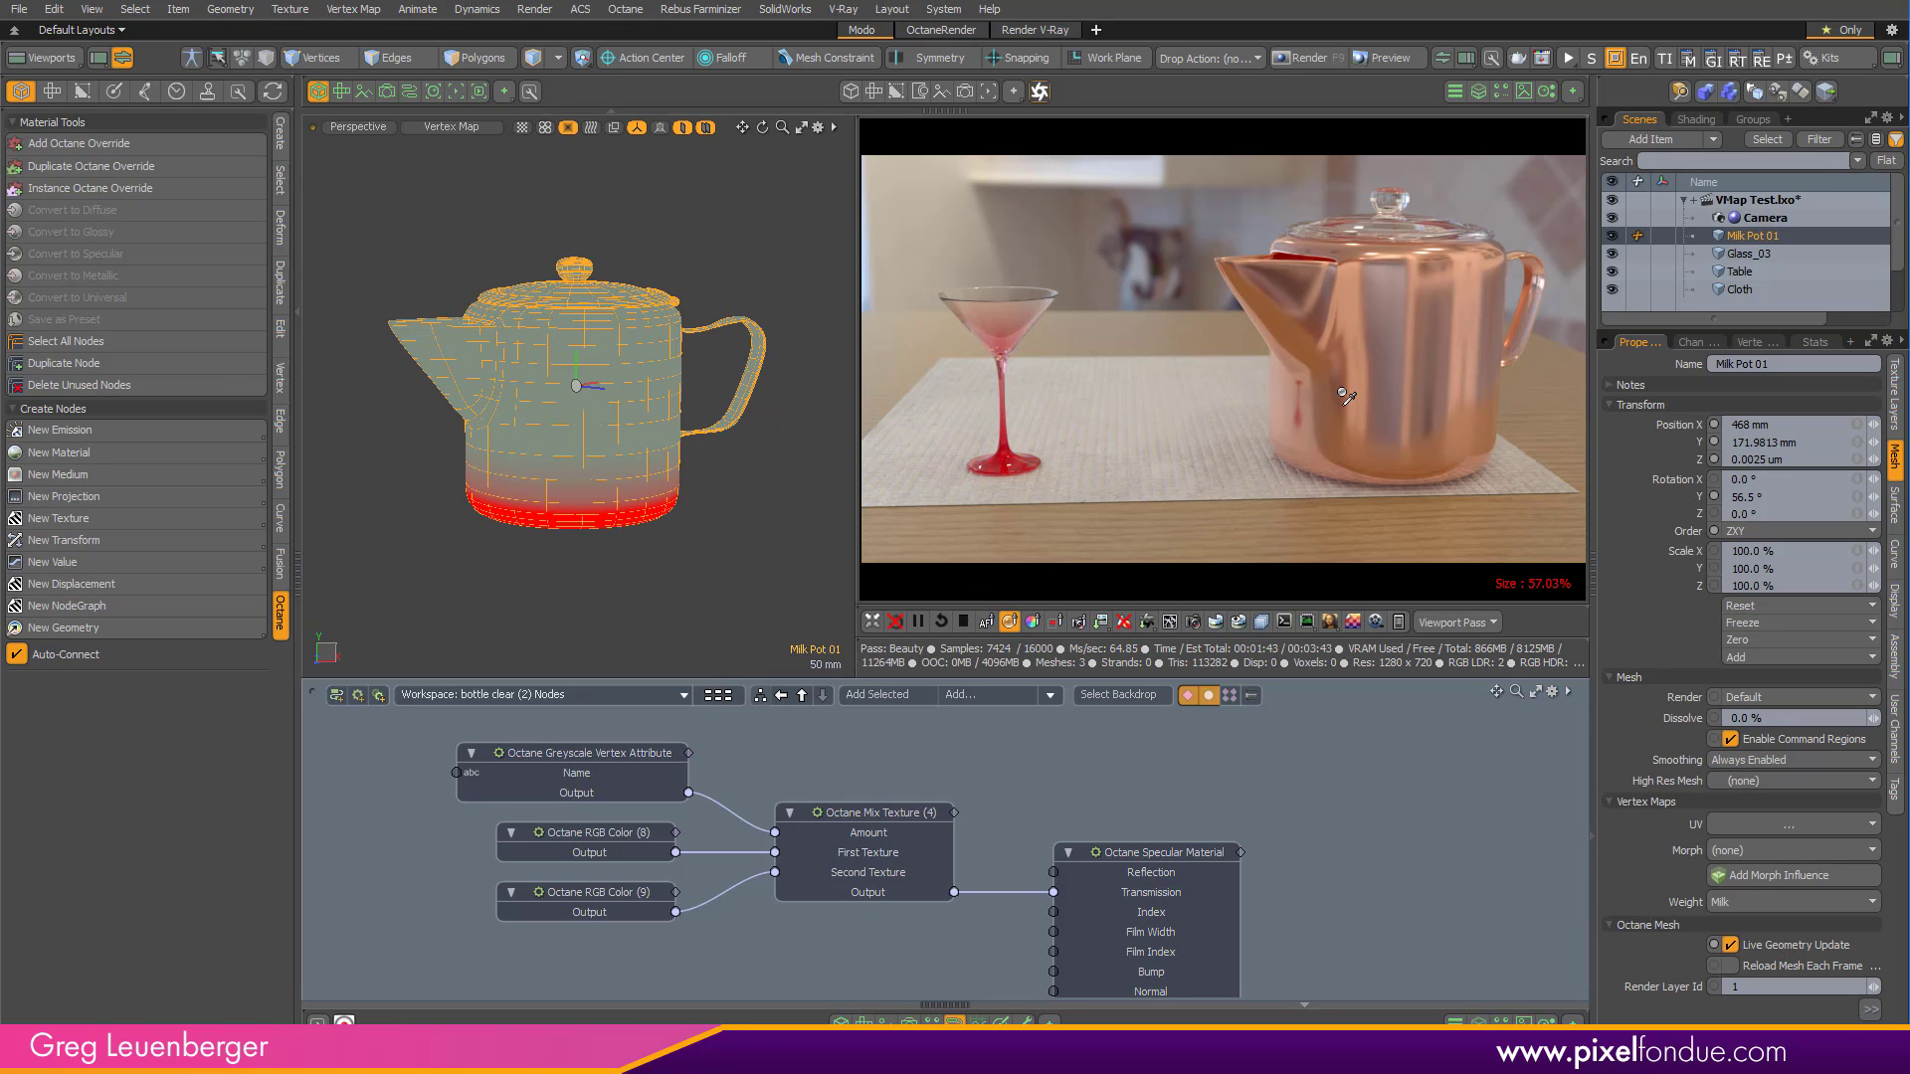
Pick the pot's copper - brushed material from the render and examine its two RGB Color nodes and the Falloff Map.
left_click(1413, 336)
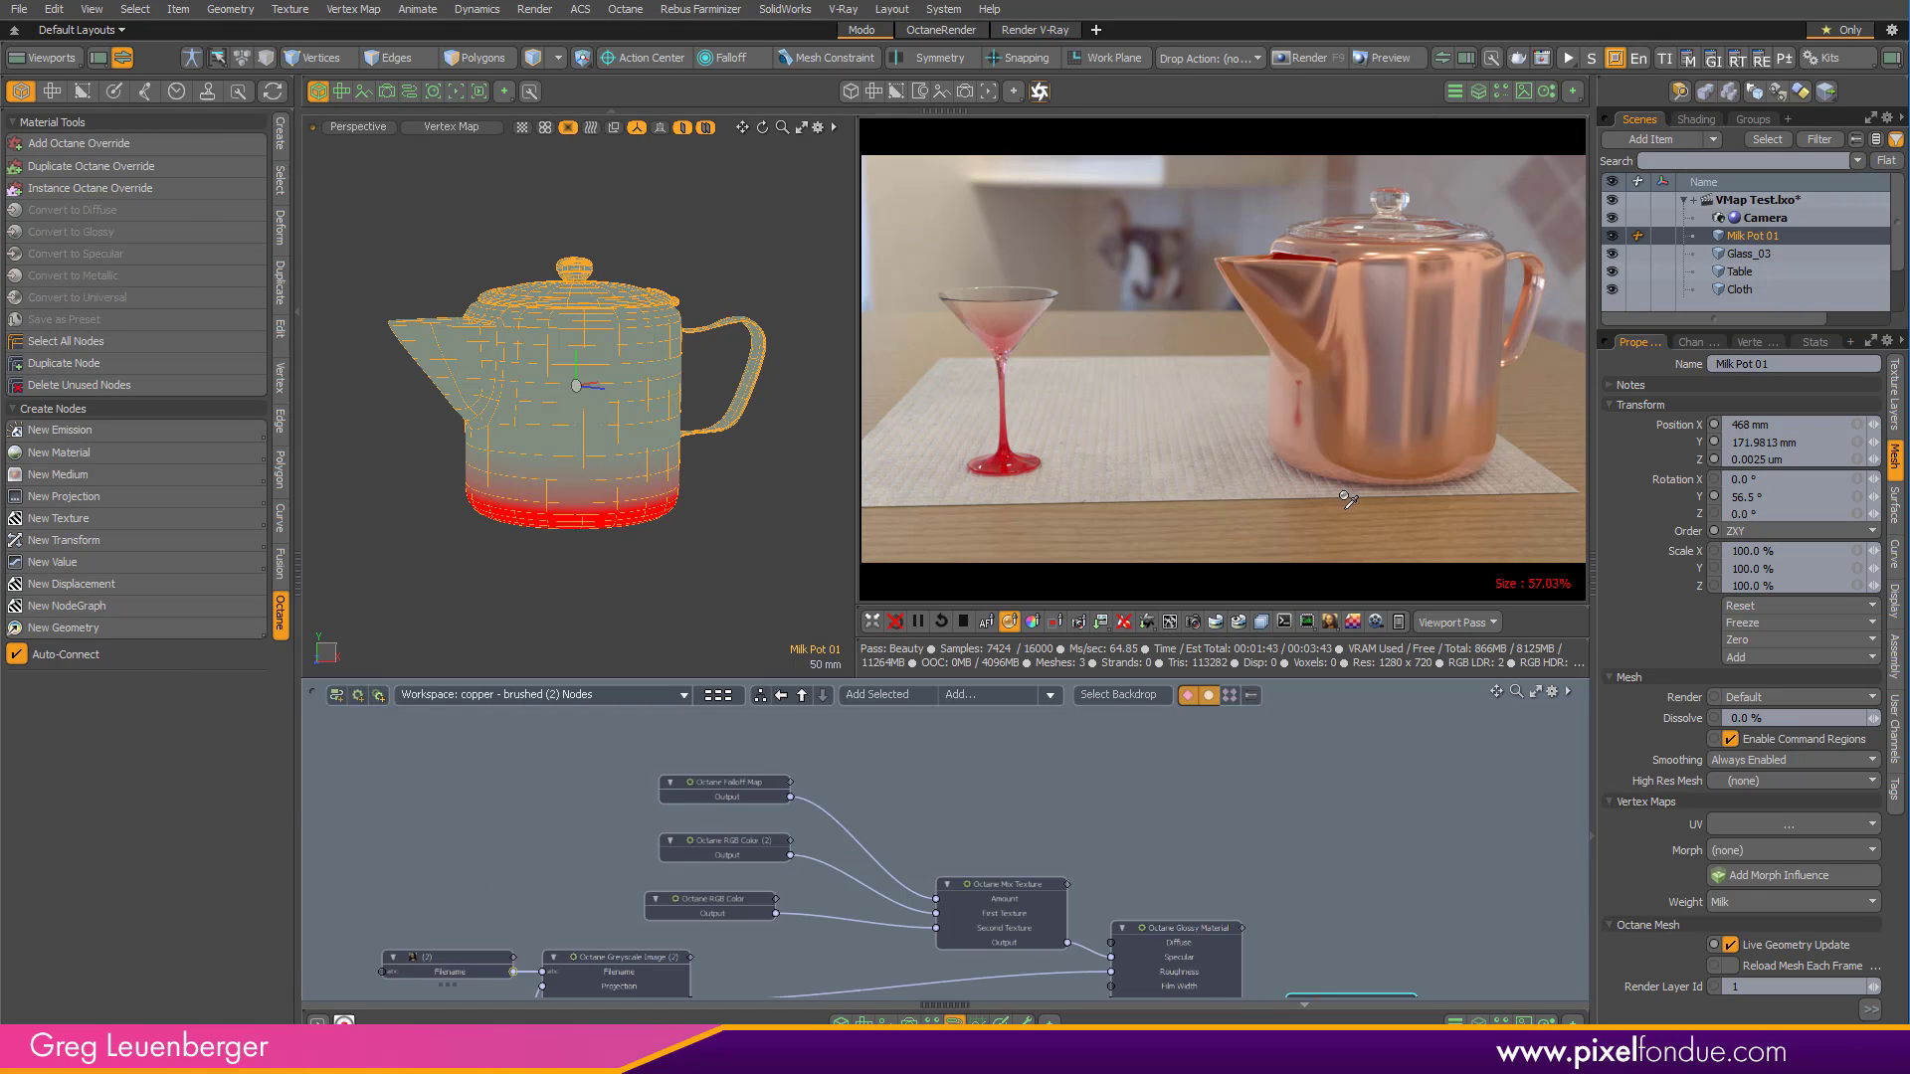
scroll(1105, 838, "up", 5)
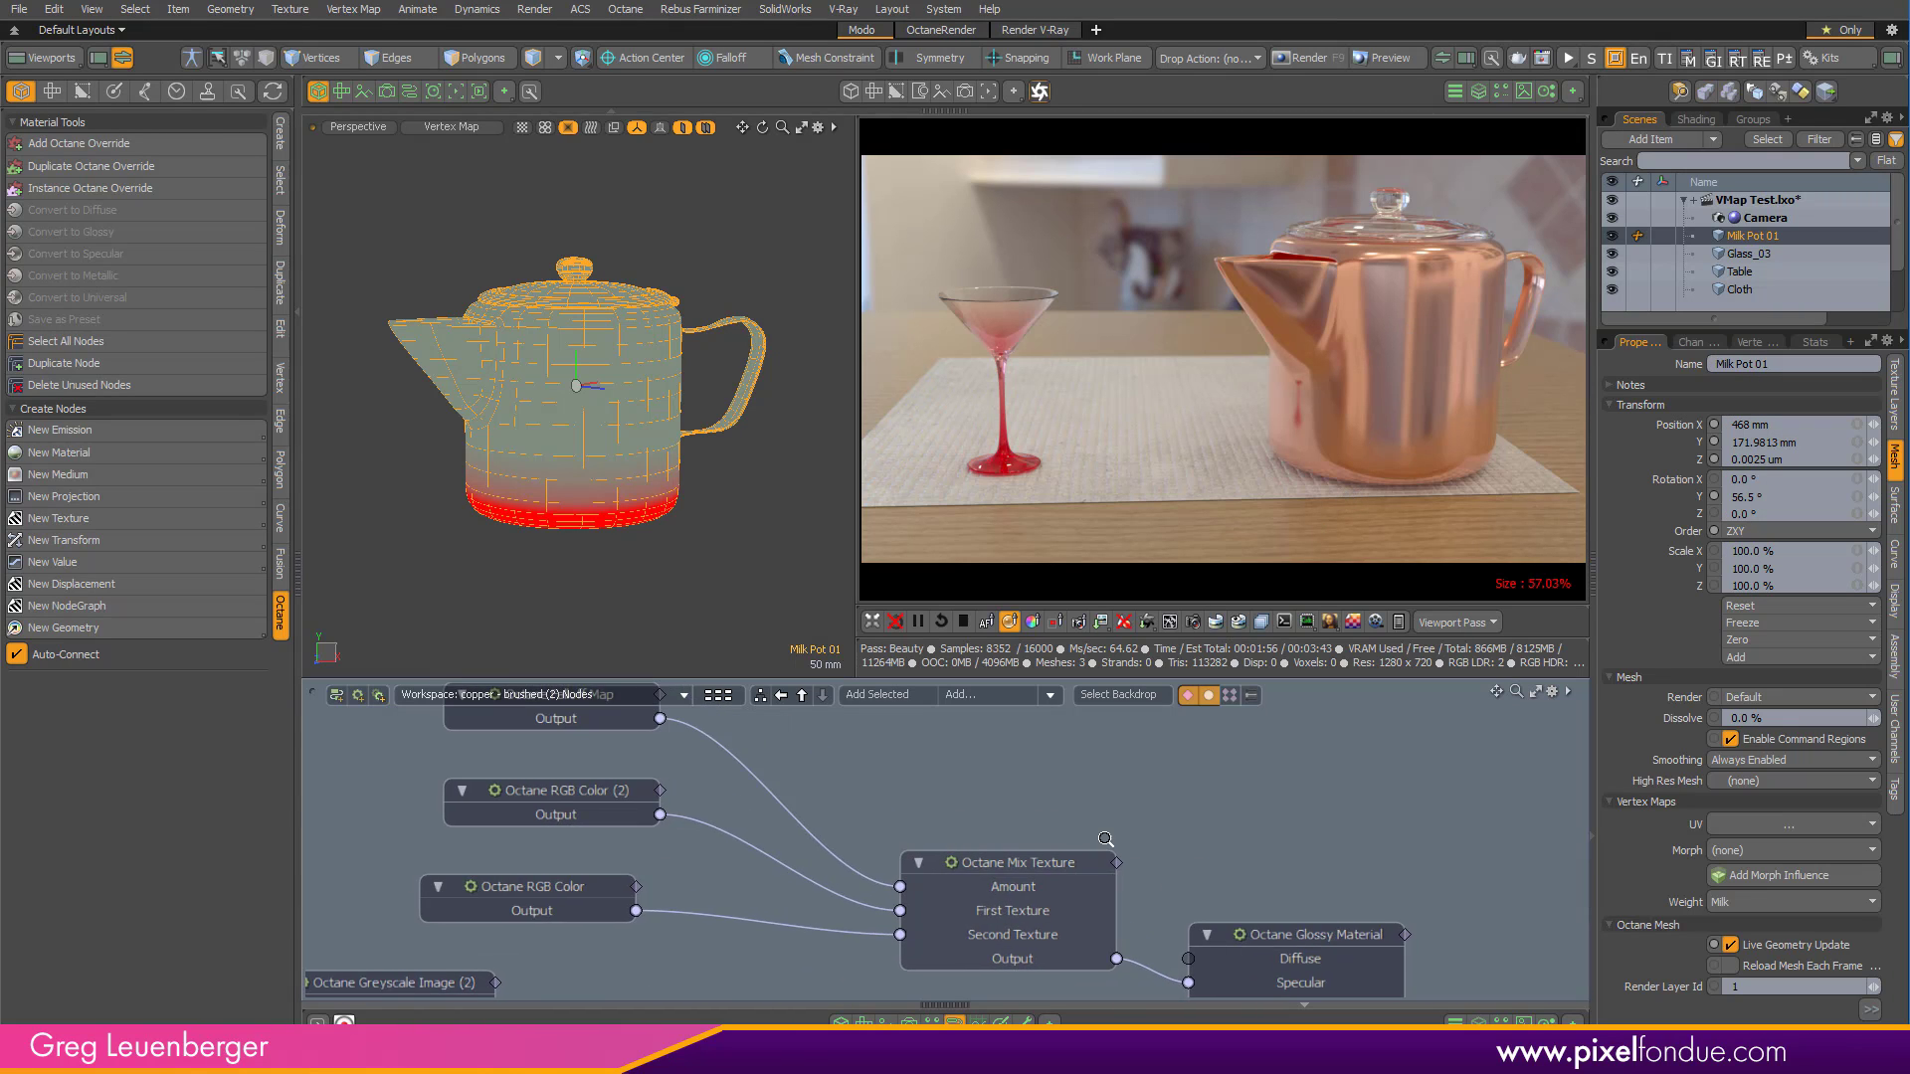
scroll(1105, 839, "down", 2)
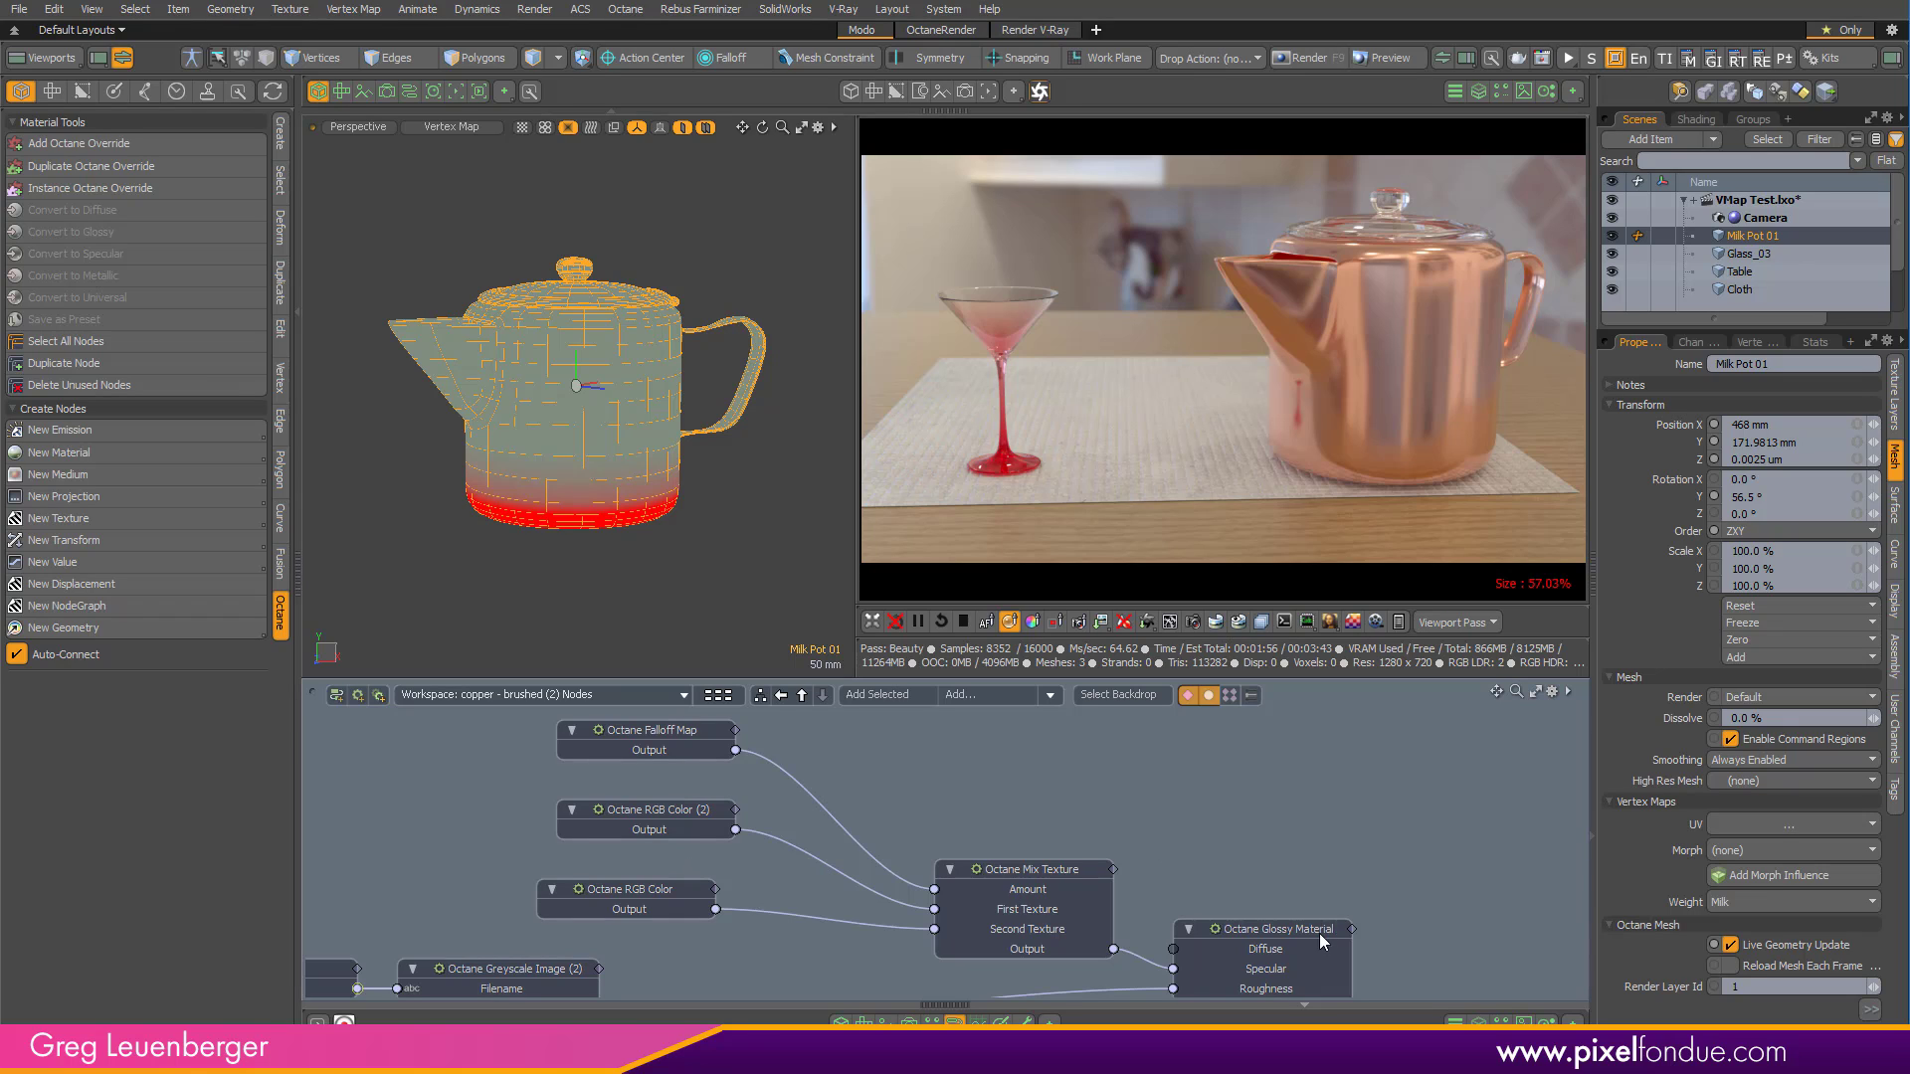
left_click(667, 826)
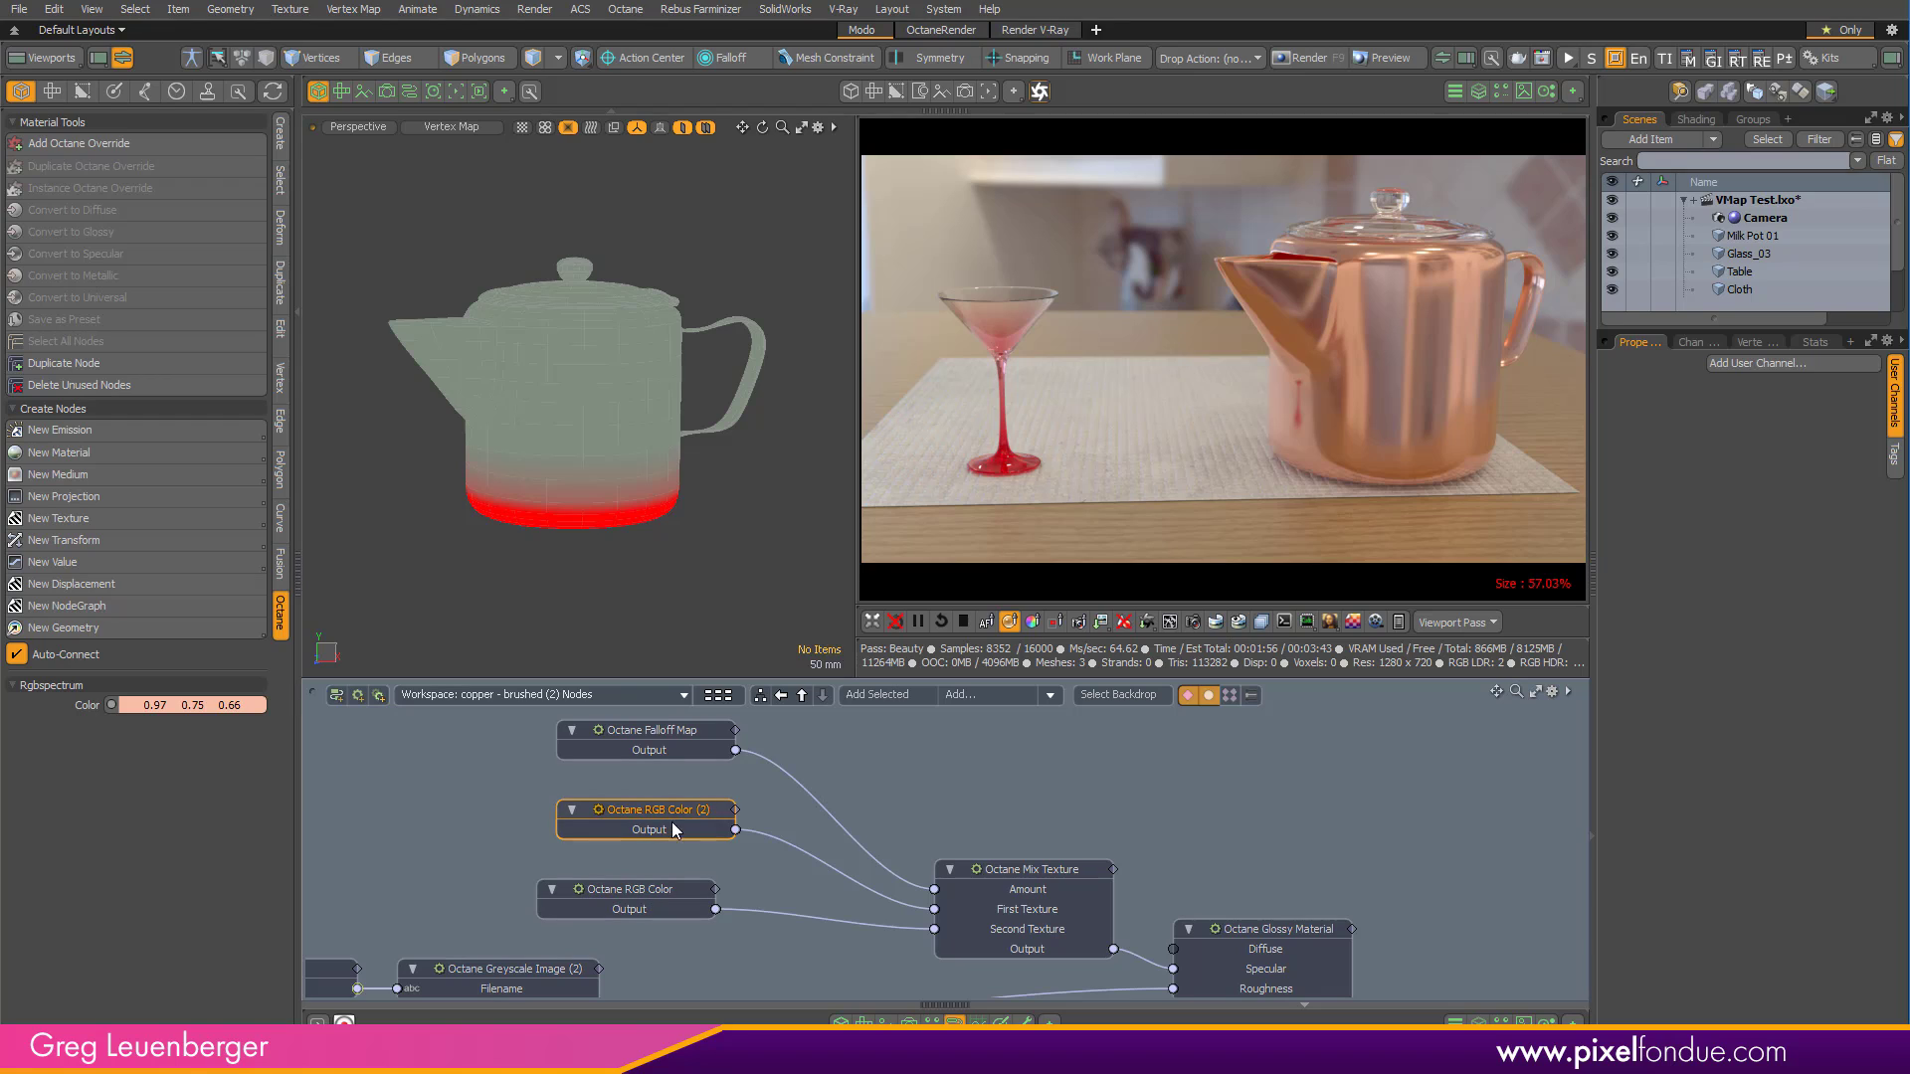
left_click(603, 898)
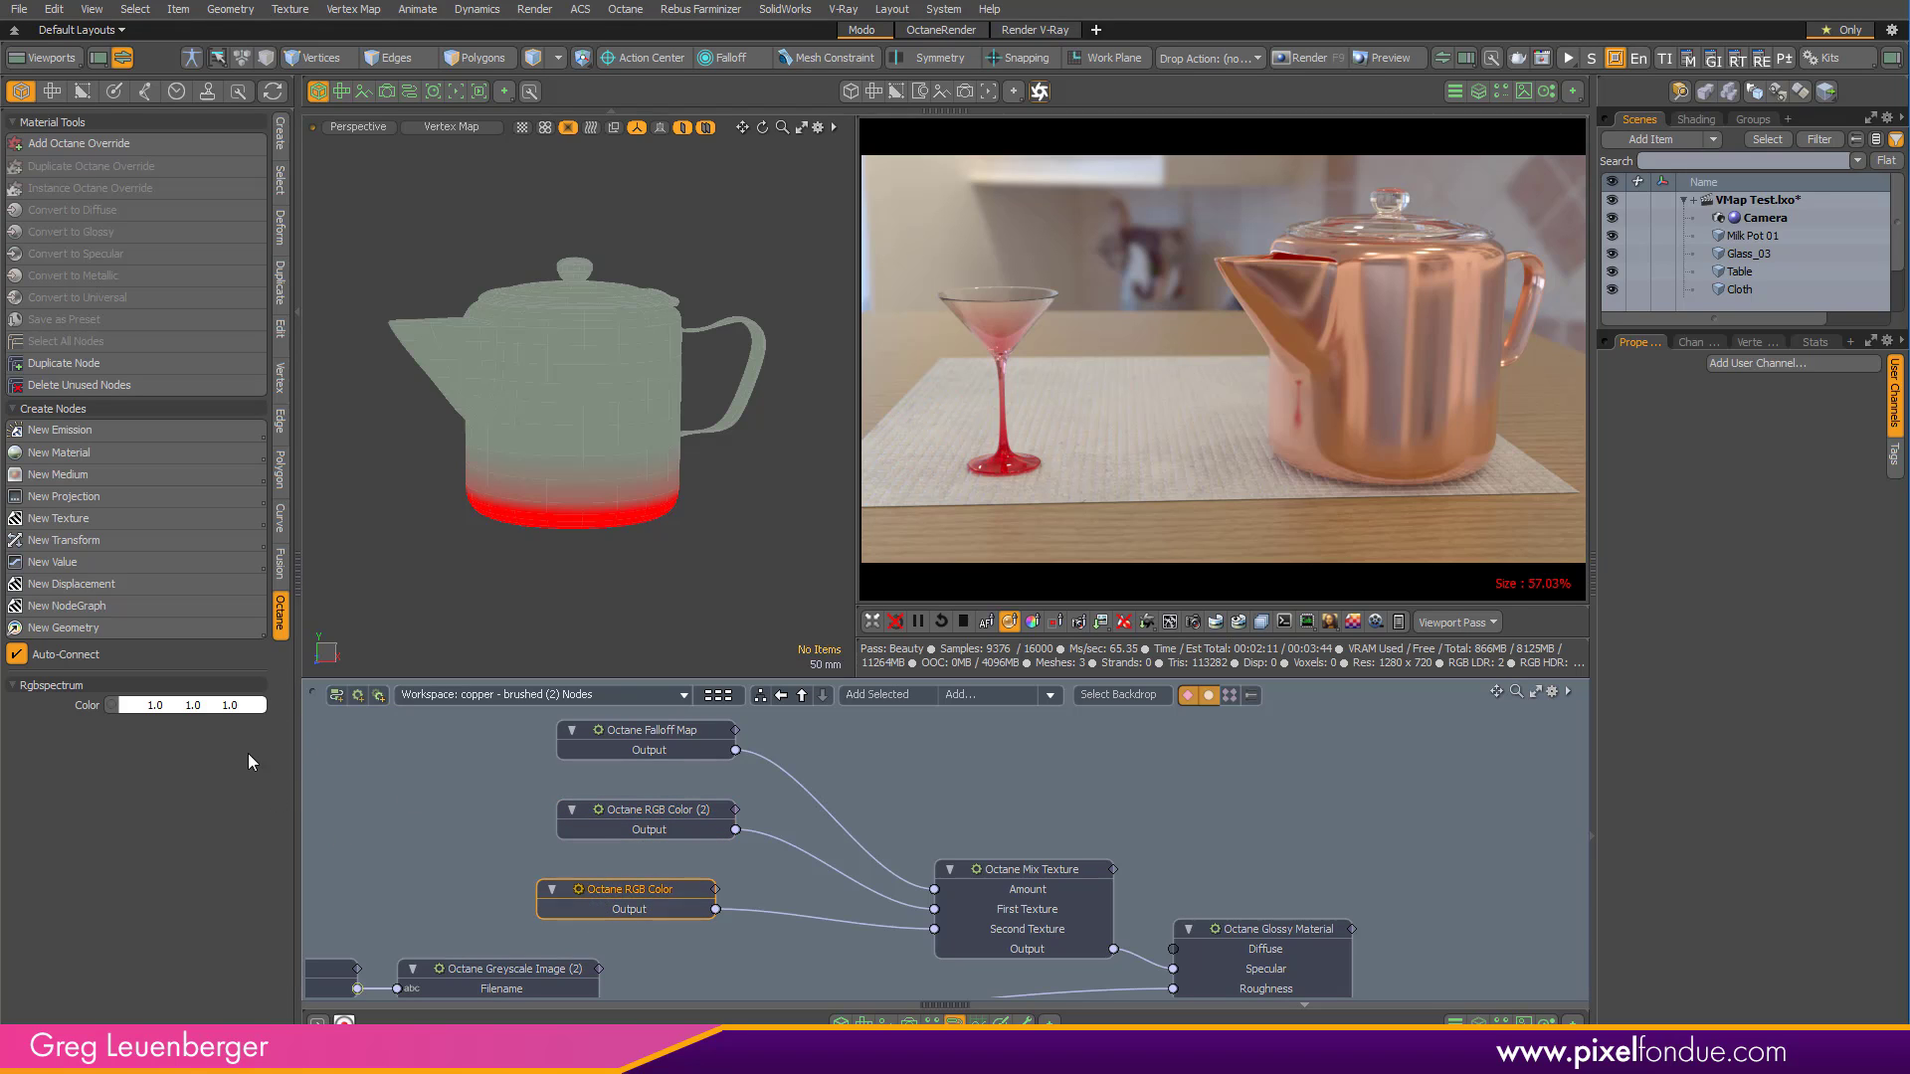
left_click(664, 741)
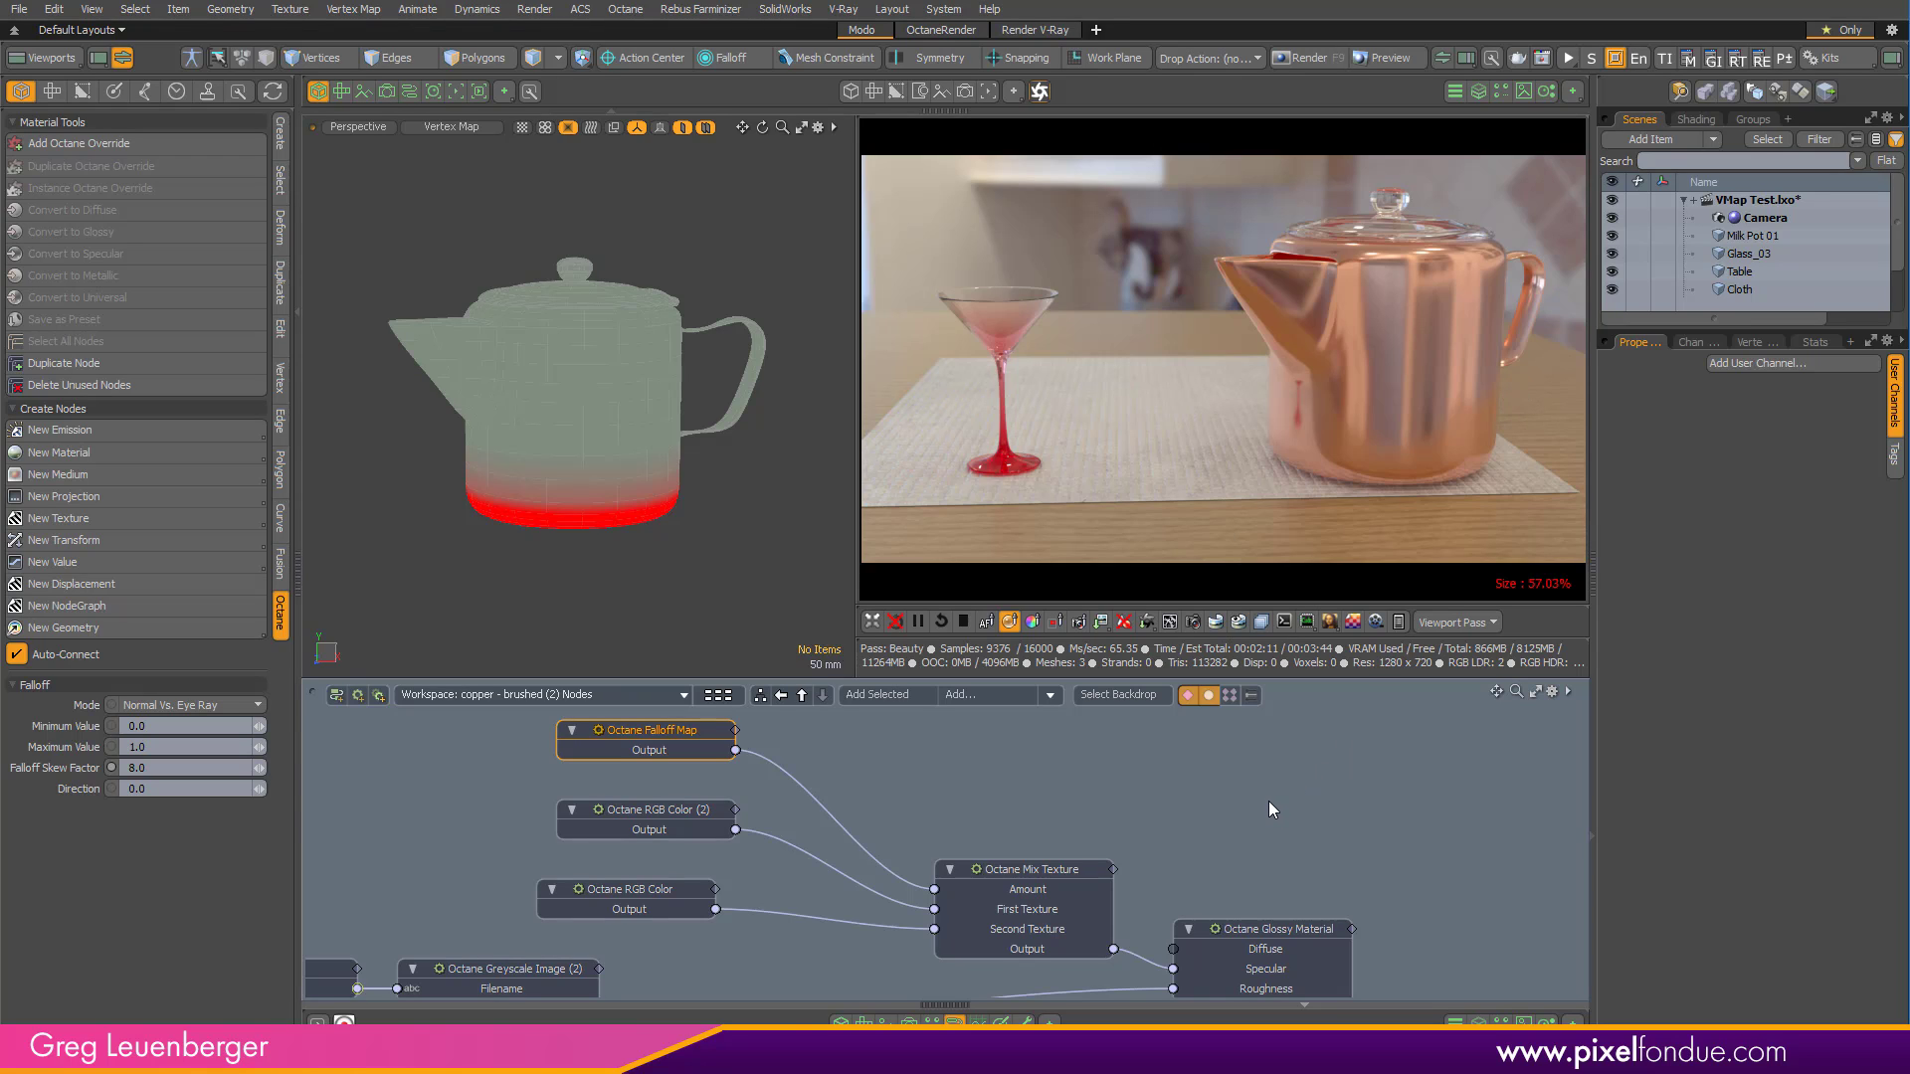
Disconnect the Falloff Map and the white RGB Color from the Mix Texture and delete both nodes.
left_click_drag(934, 929, 818, 832)
left_click(898, 876)
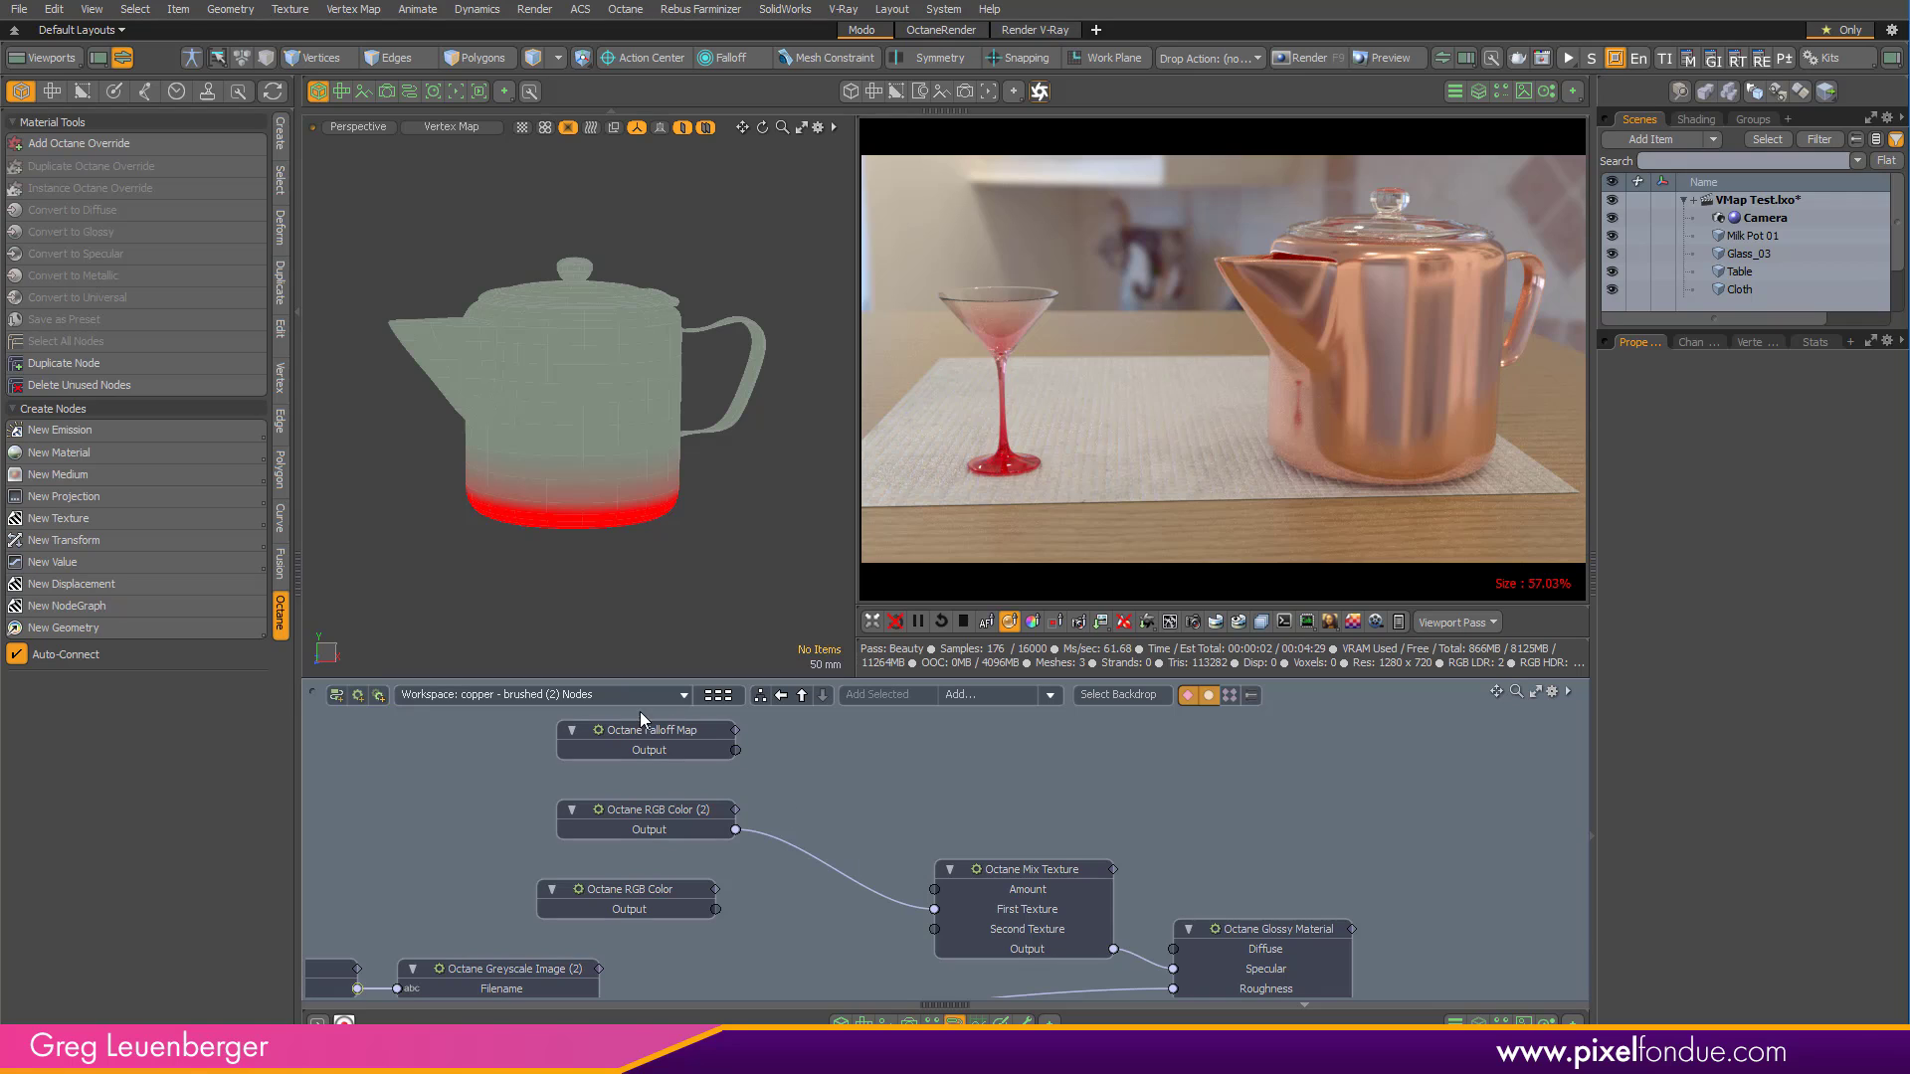
left_click_drag(586, 737, 438, 738)
key("Delete")
left_click_drag(607, 893, 567, 894)
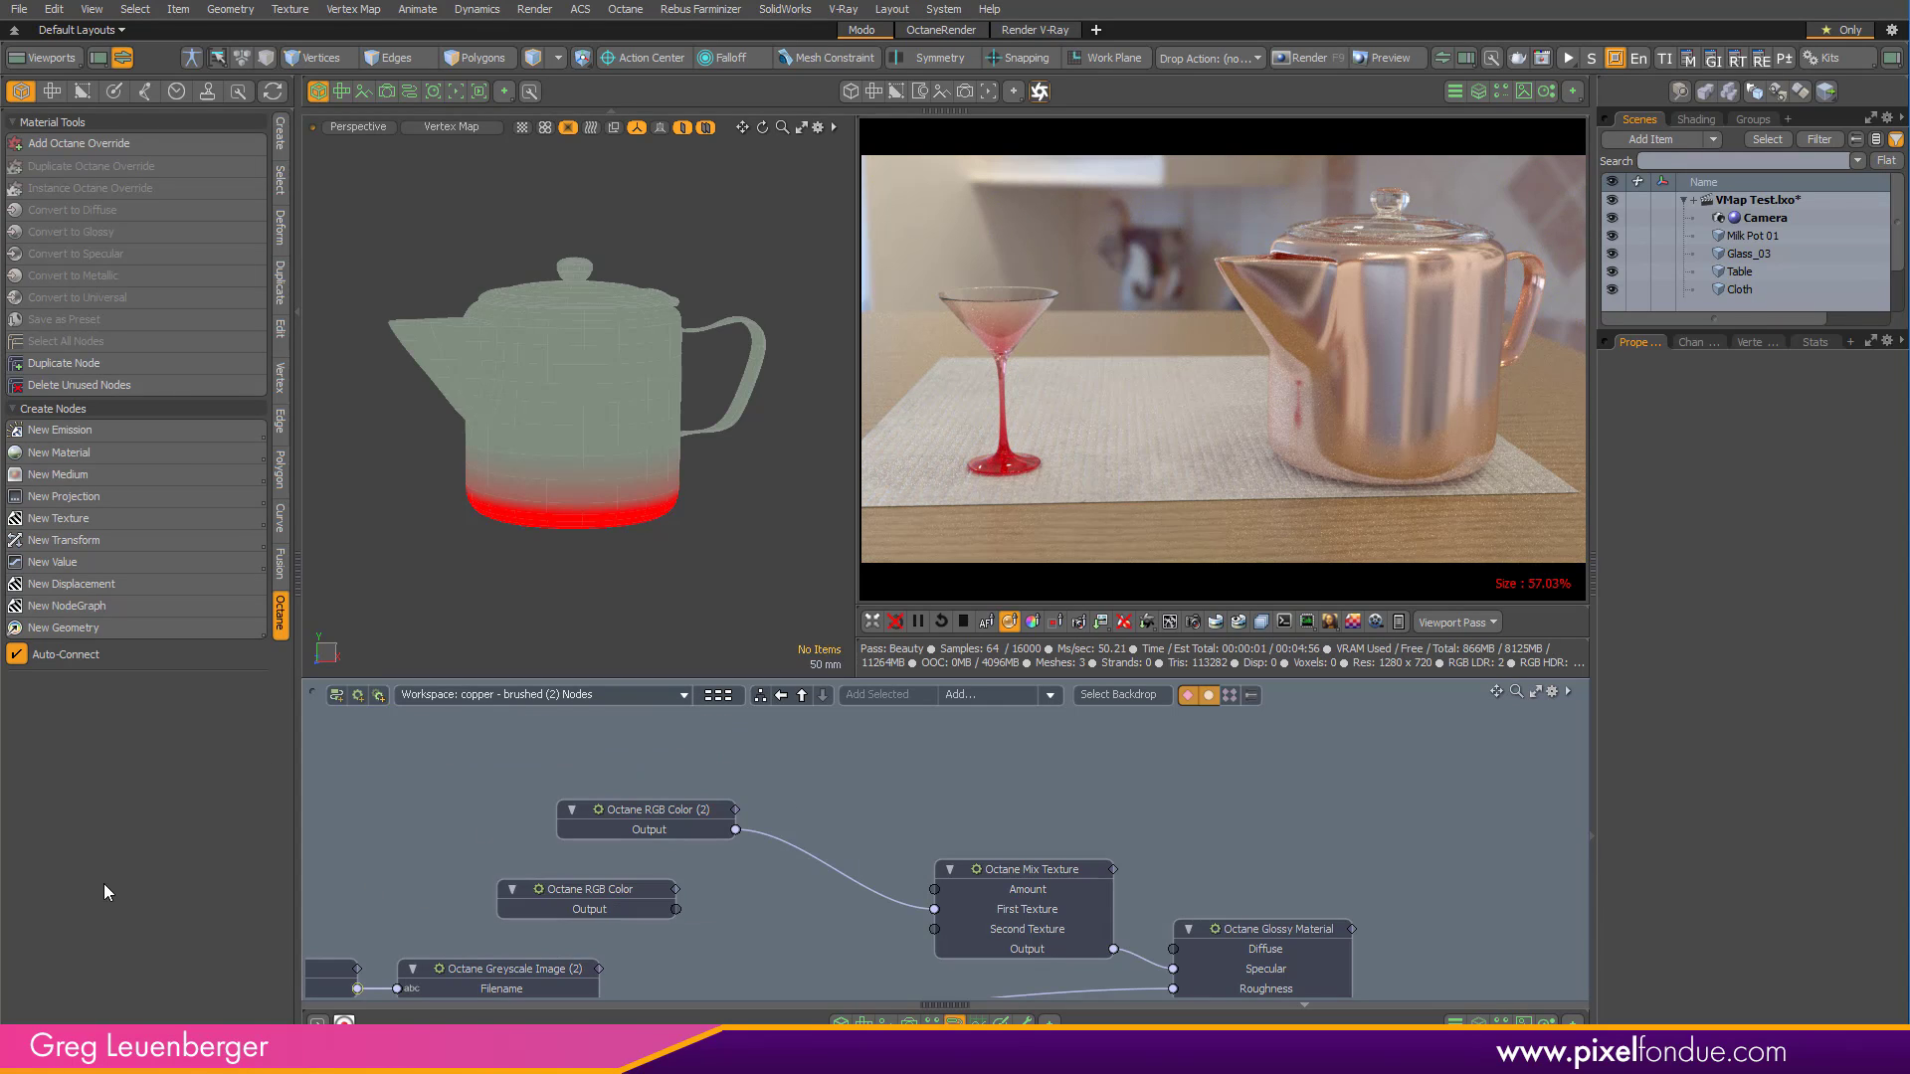
key("Delete")
Duplicate the remaining copper RGB Color, darken the copy to about 0.46 0.36 0.31 and connect it to the Mix Texture's Second Texture.
left_click(668, 830)
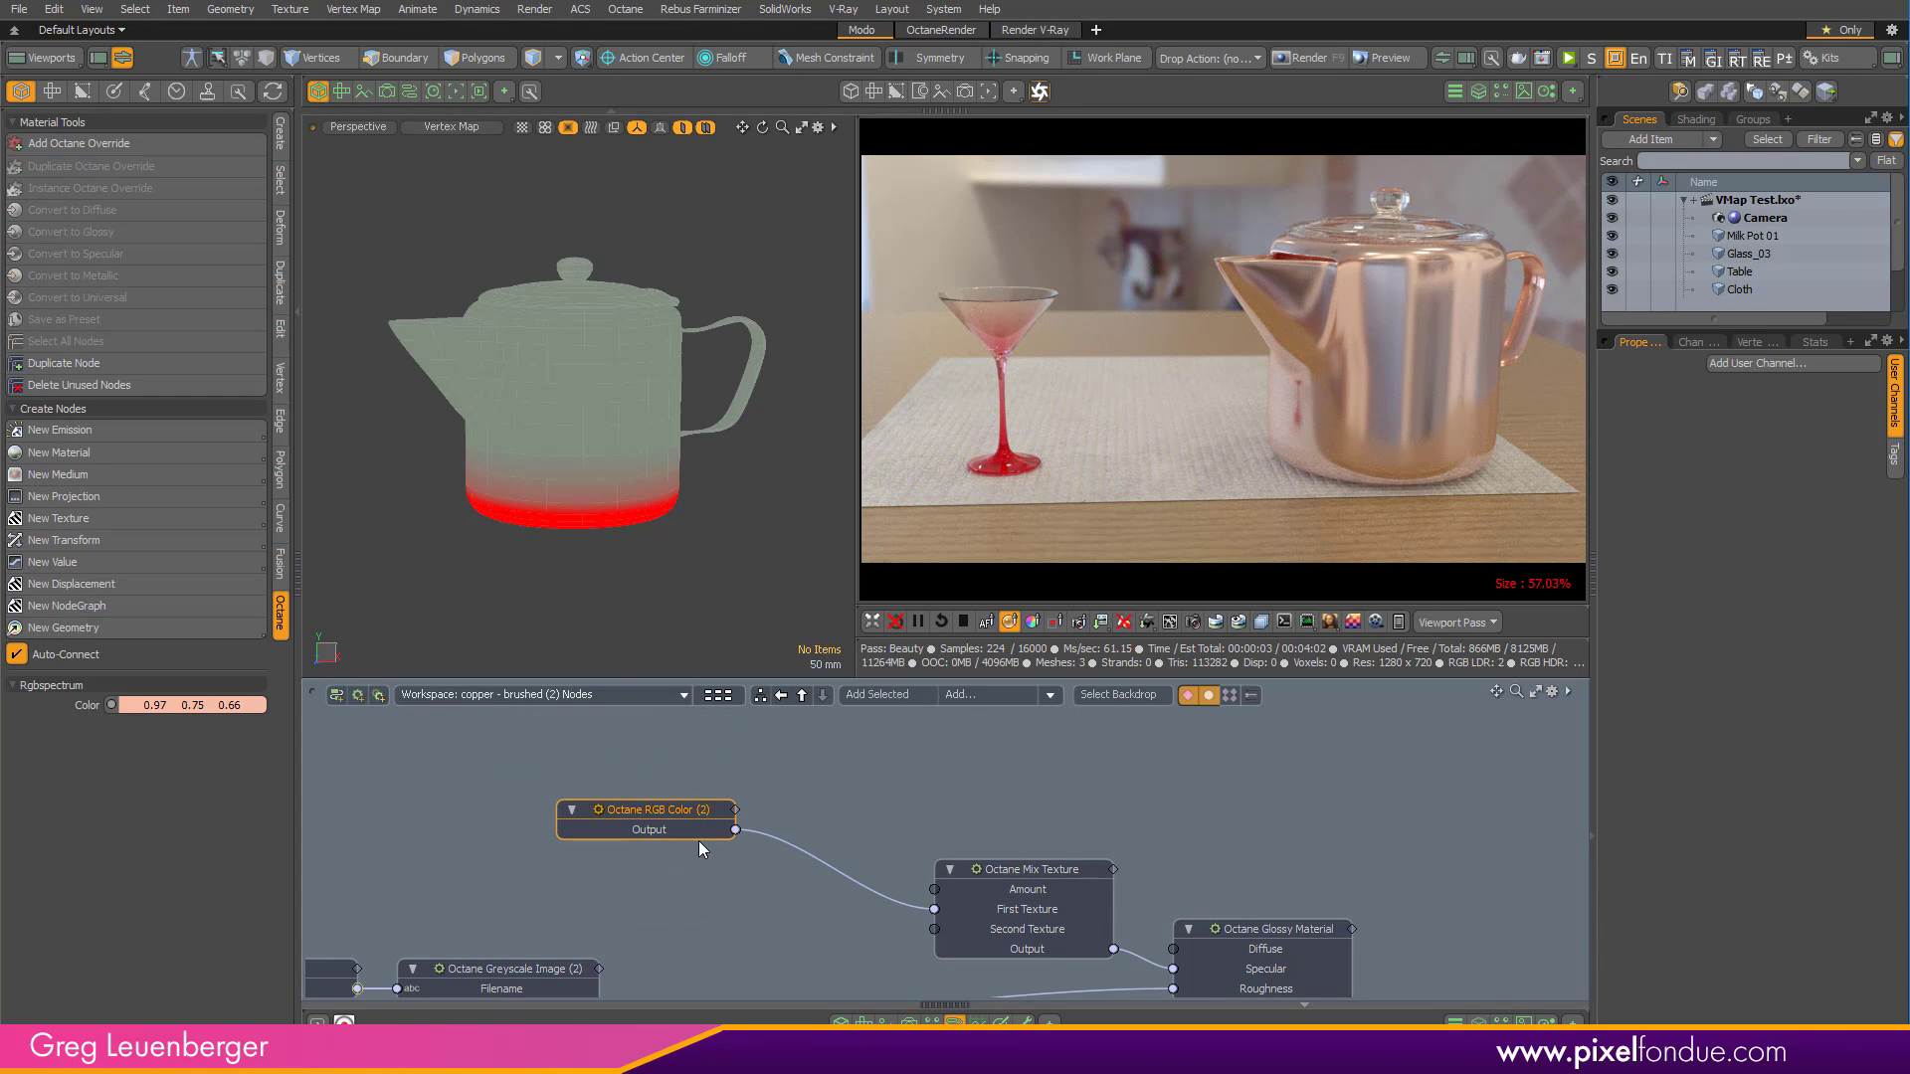
key("ctrl+d")
left_click(636, 884)
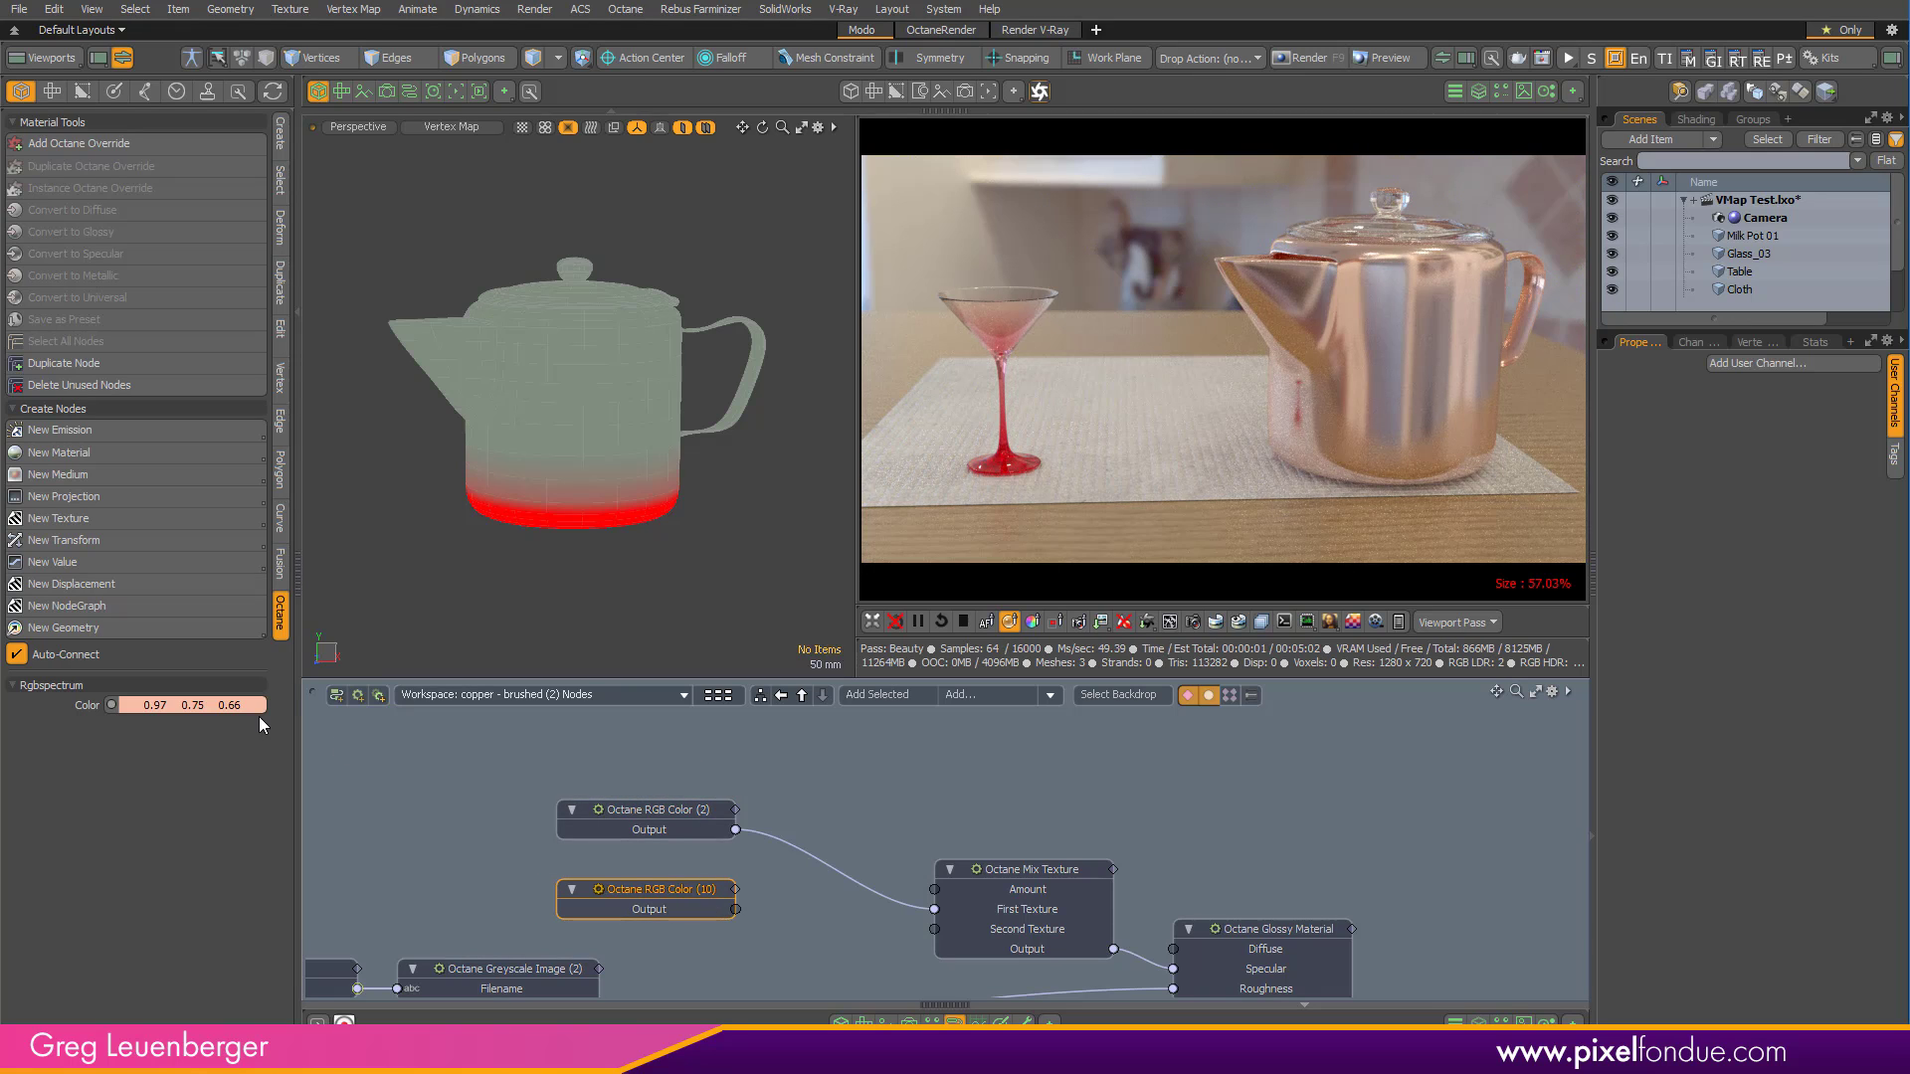
left_click_drag(259, 707, 243, 742)
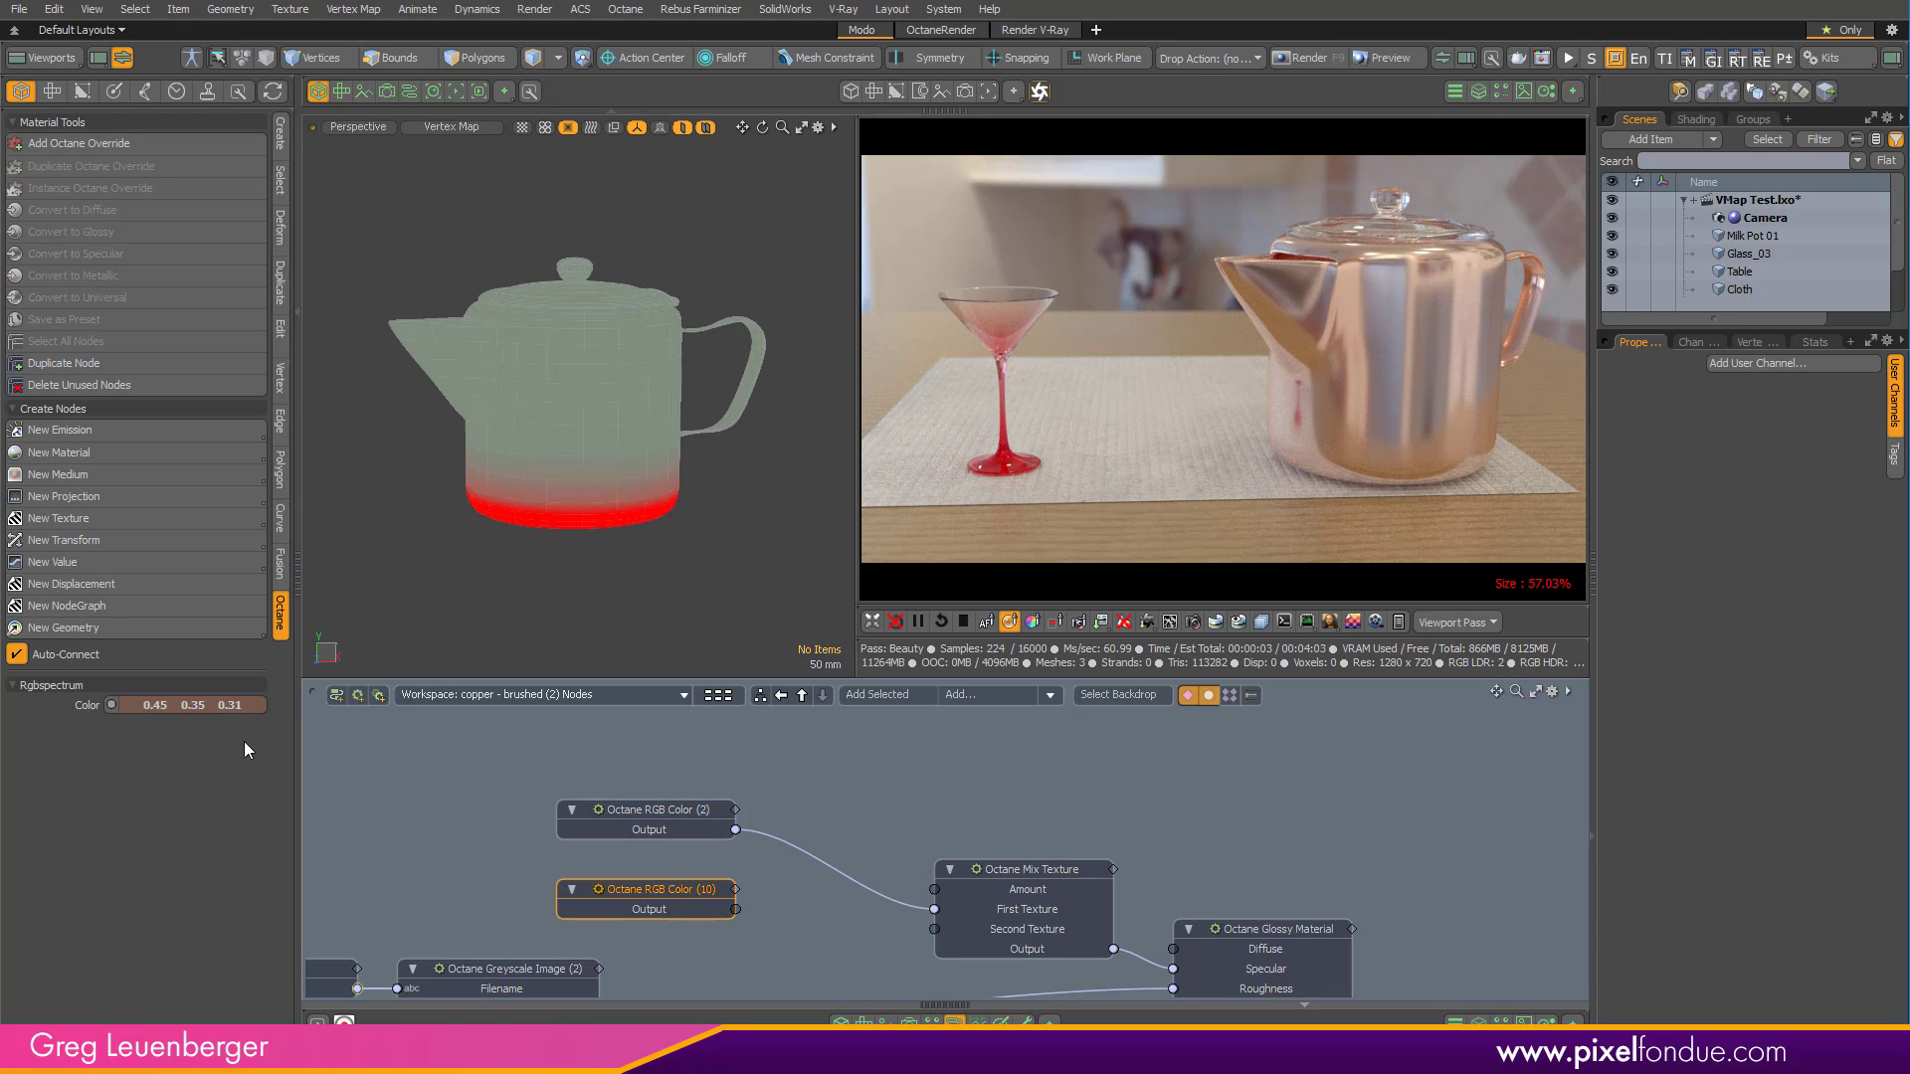
left_click_drag(736, 909, 935, 929)
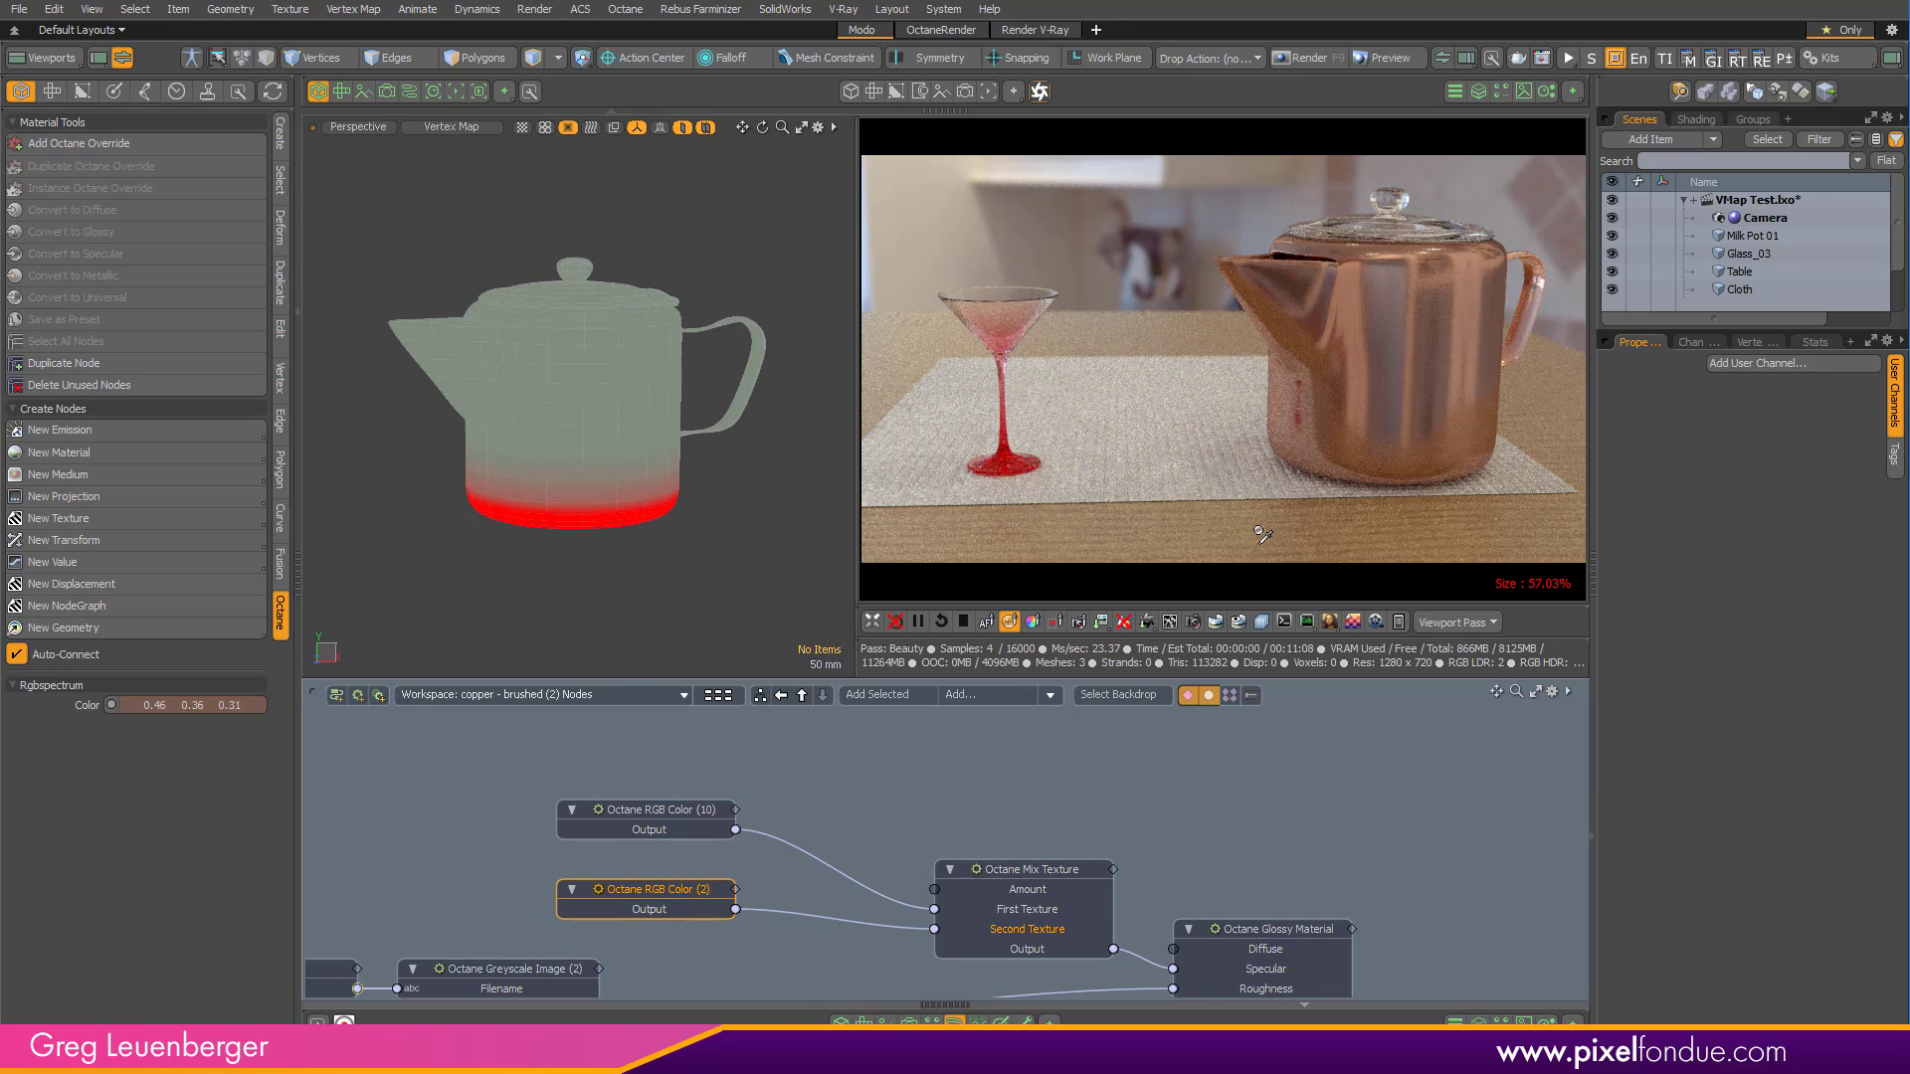
Add a Greyscale Vertex Attribute named Milk to the copper Mix Texture's Amount input and place it above the RGB Color nodes.
left_click(1047, 909)
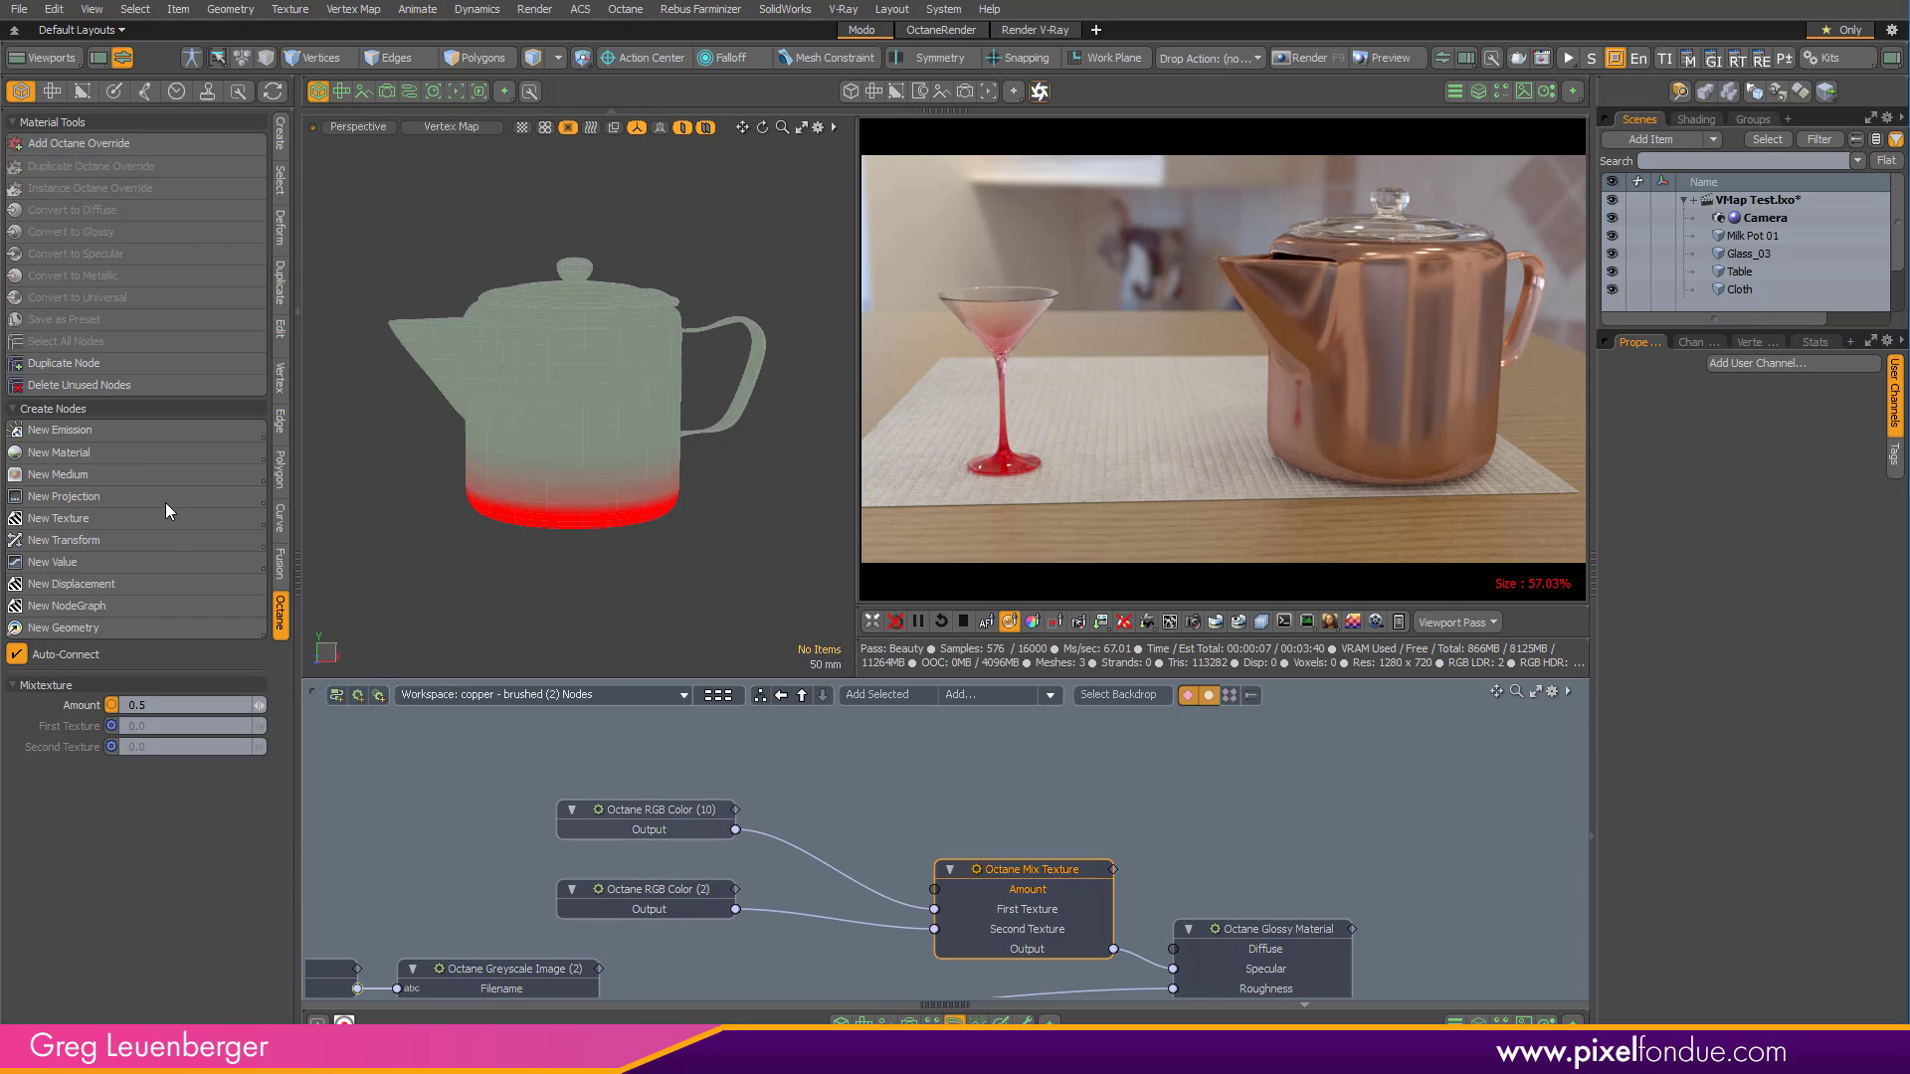
left_click(99, 519)
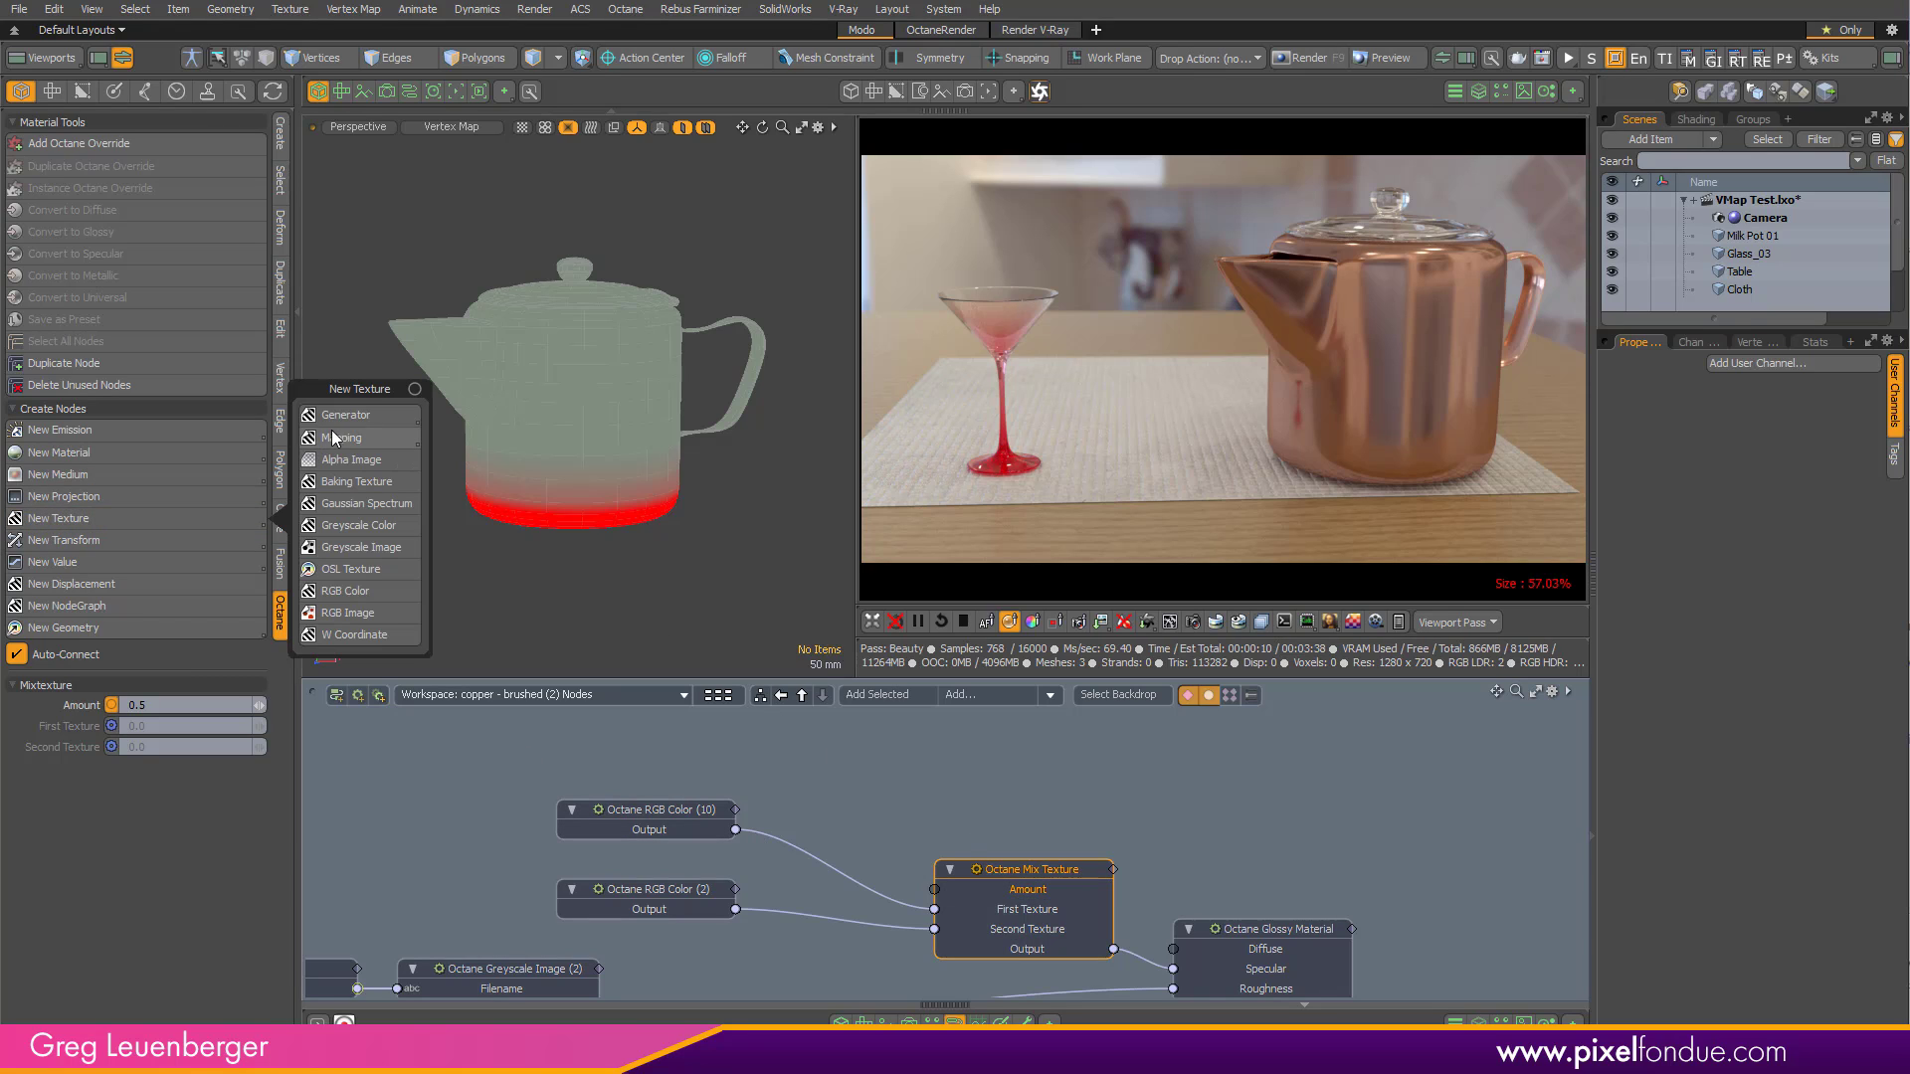
mouse_move(351, 414)
left_click(529, 343)
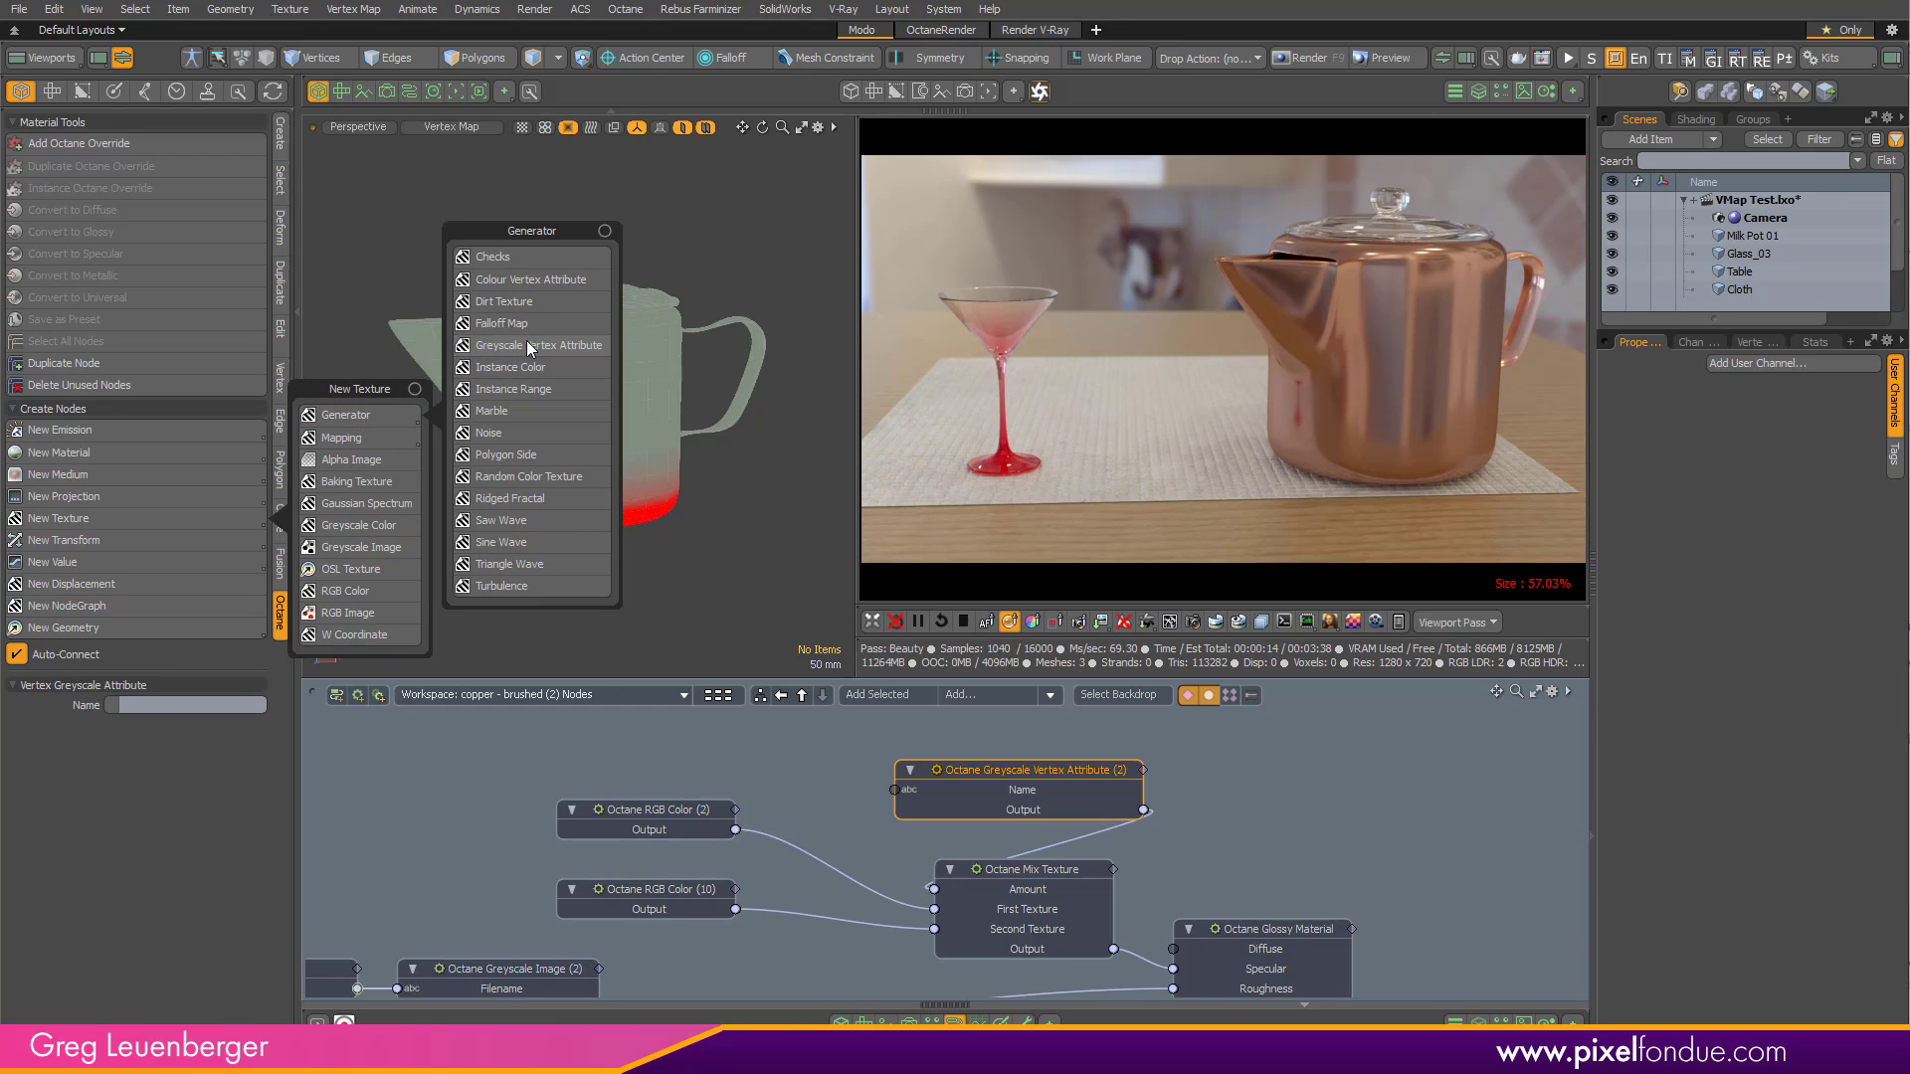
left_click_drag(1025, 785, 652, 751)
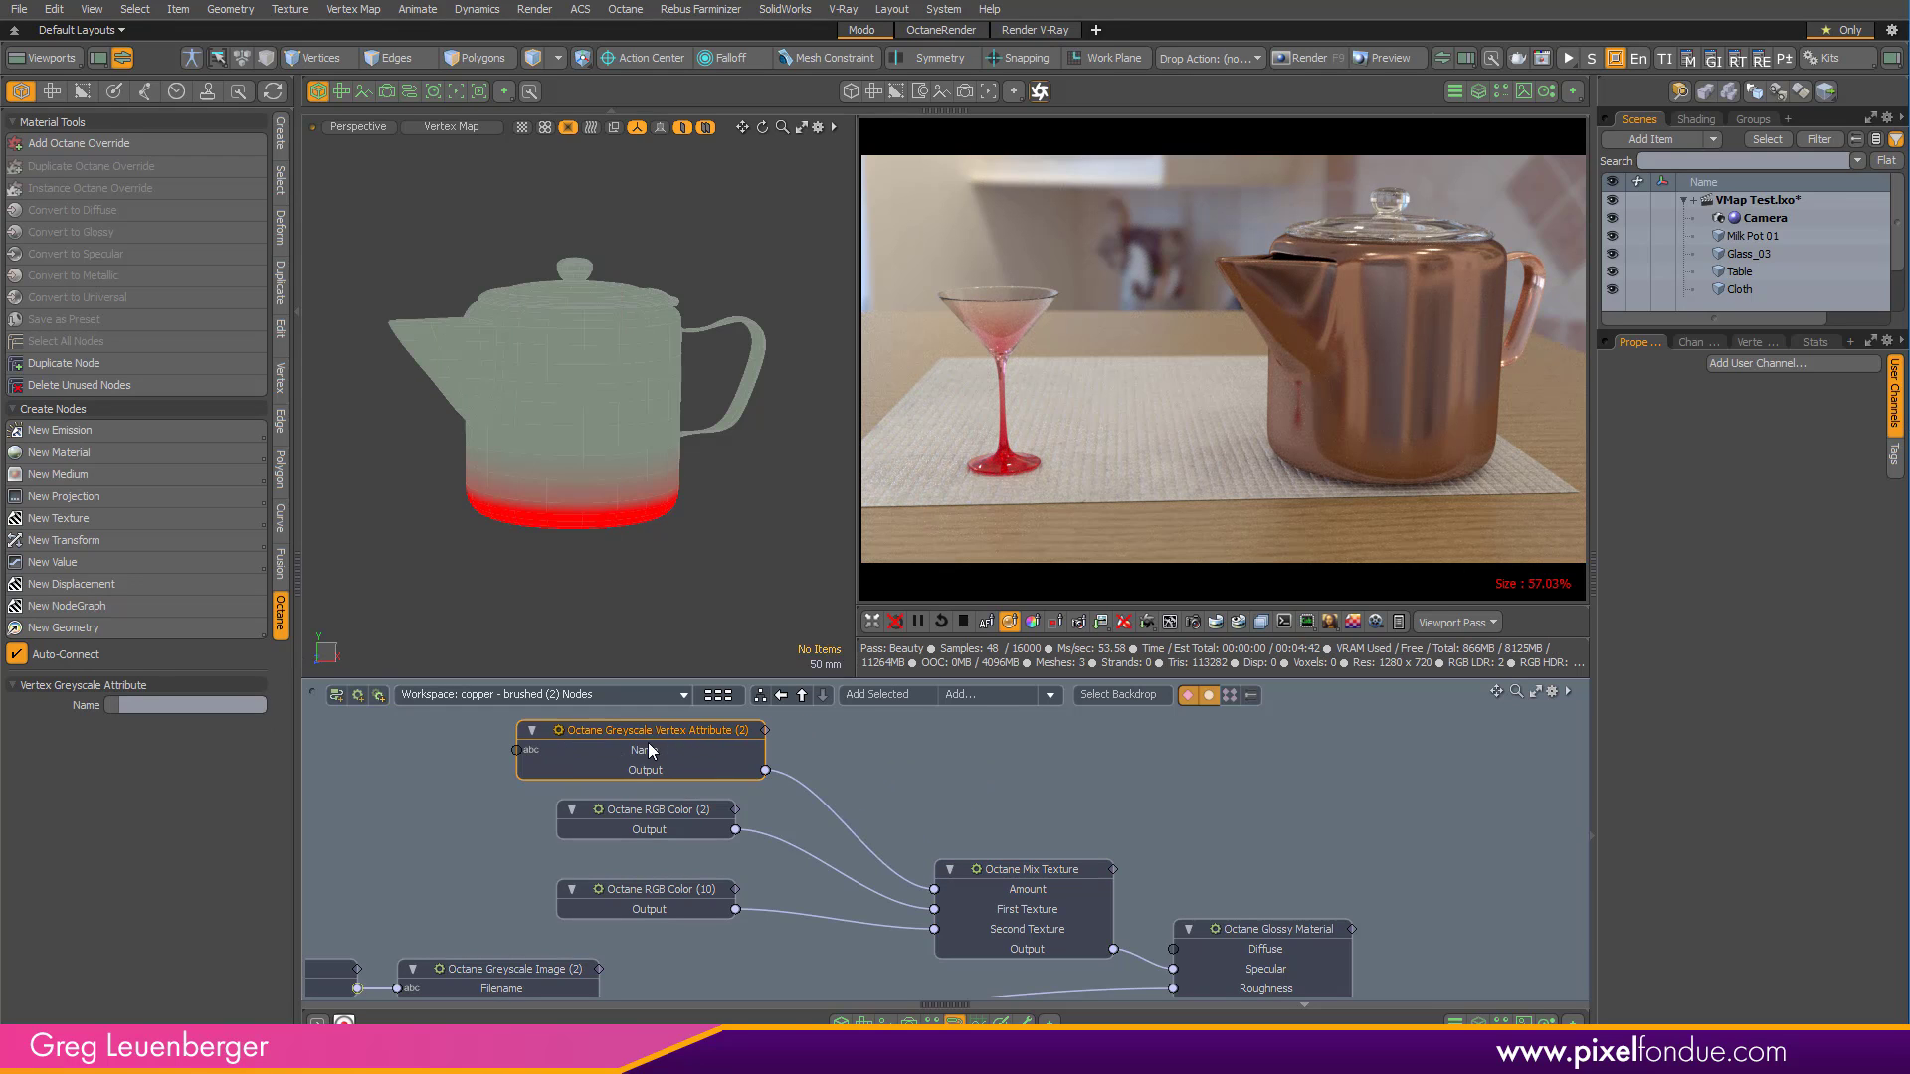
type("Milk")
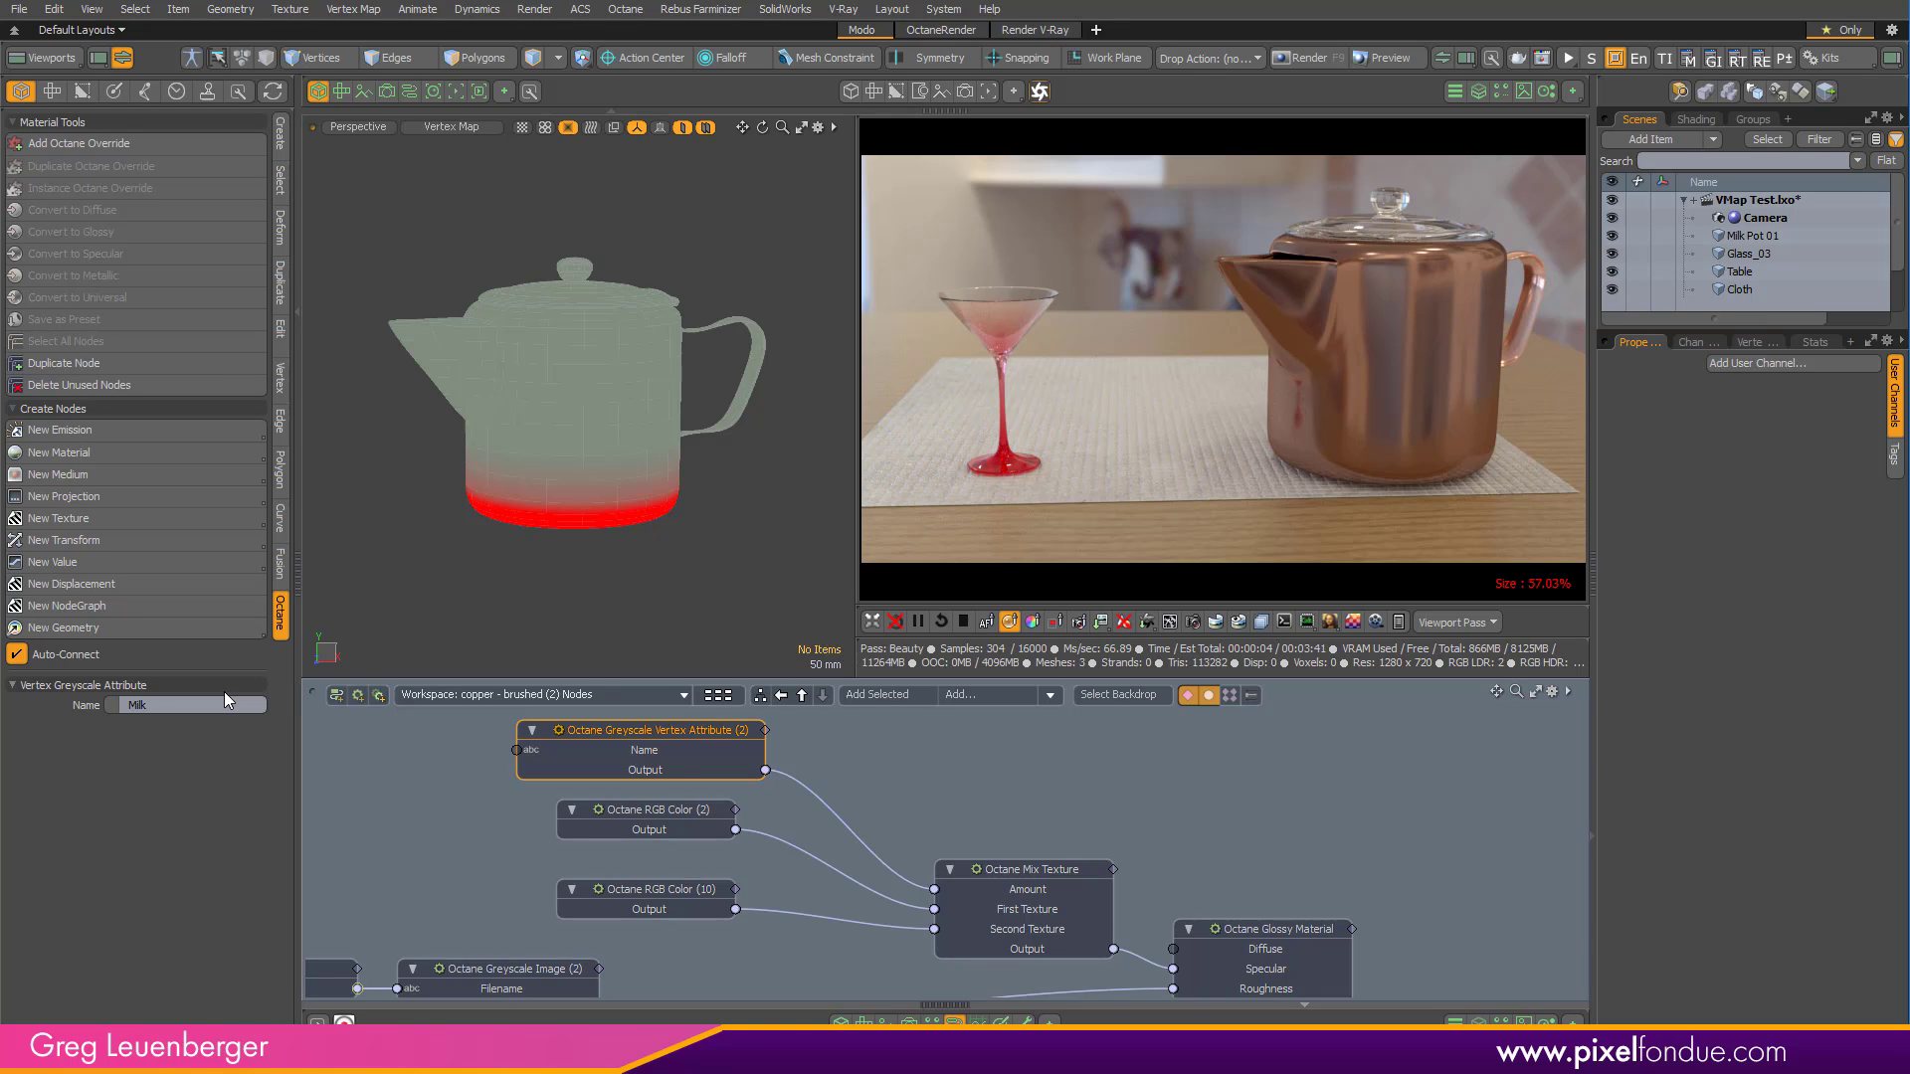
key("Return")
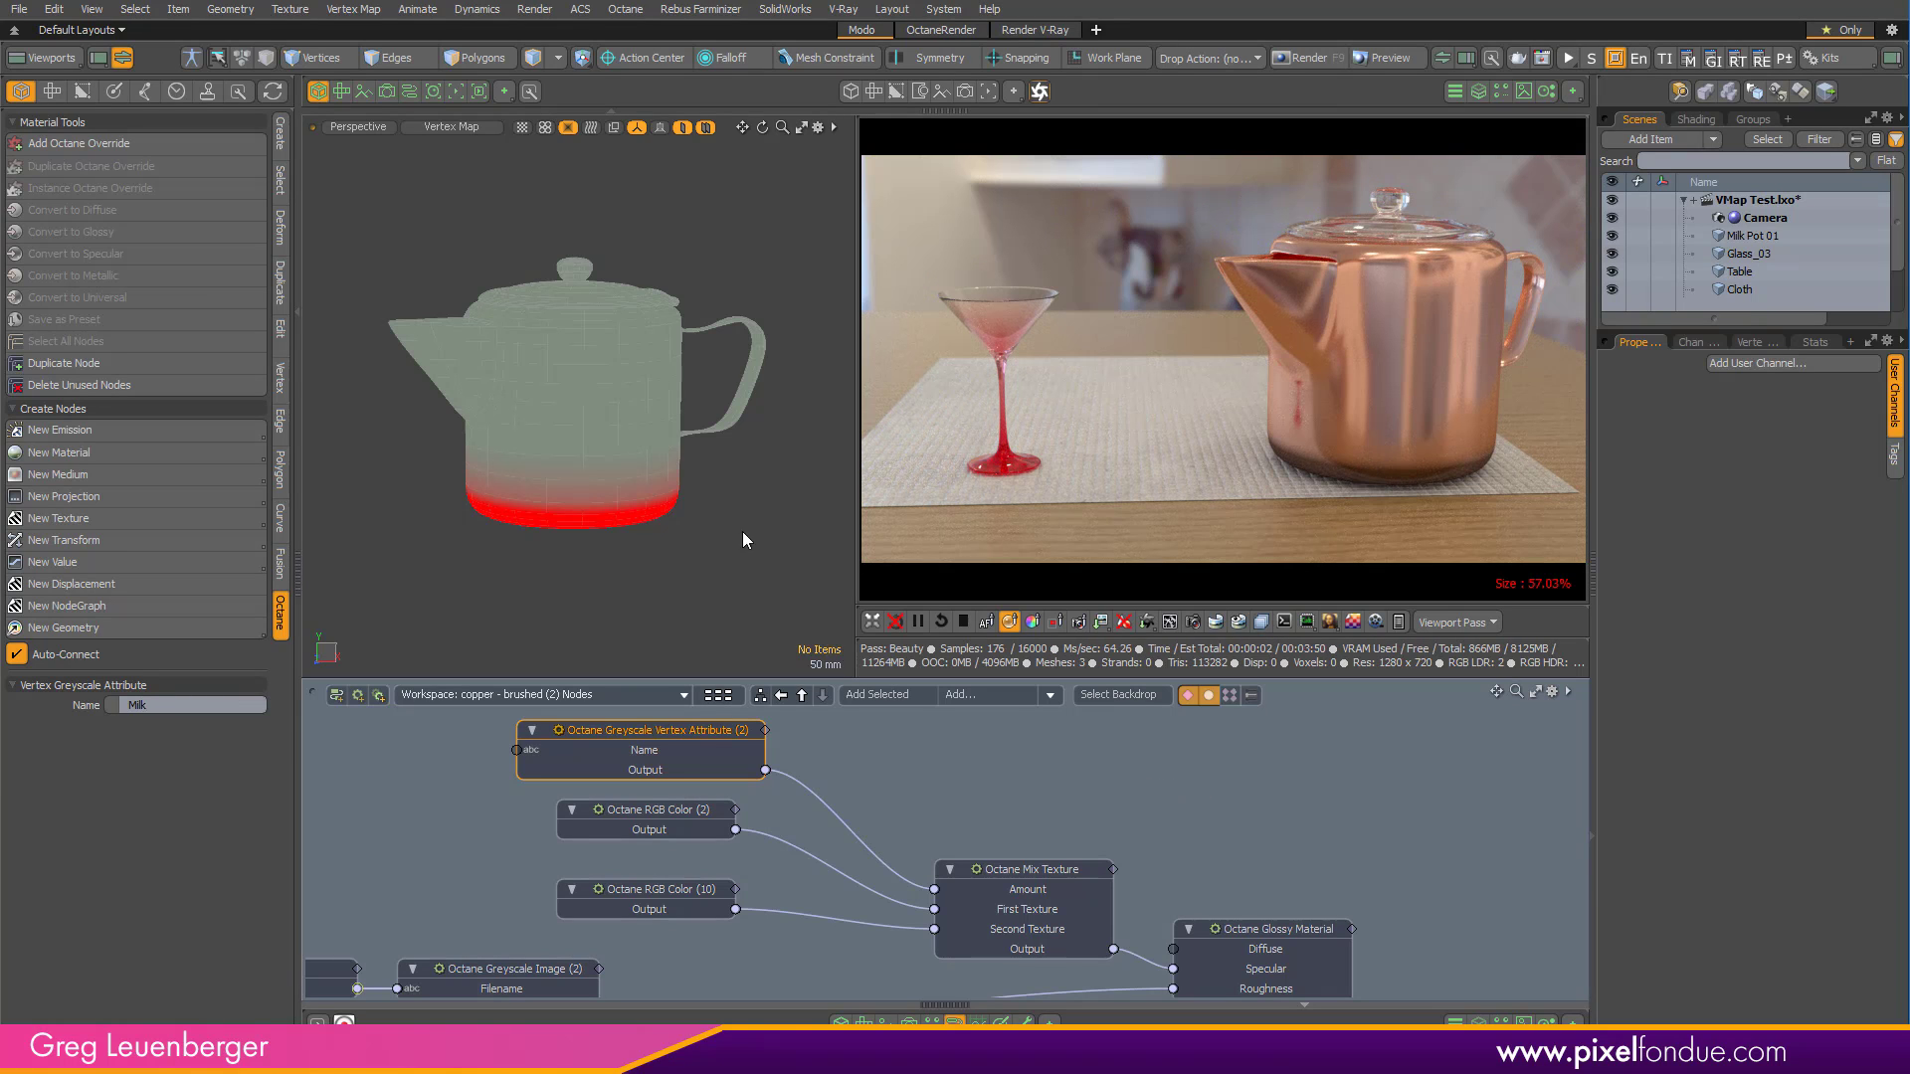
Apply a Linear falloff to the pot's vertices in front view, auto-sized along Y, and lower its end to about Y 156 mm.
key("ctrl+space")
left_click(795, 382)
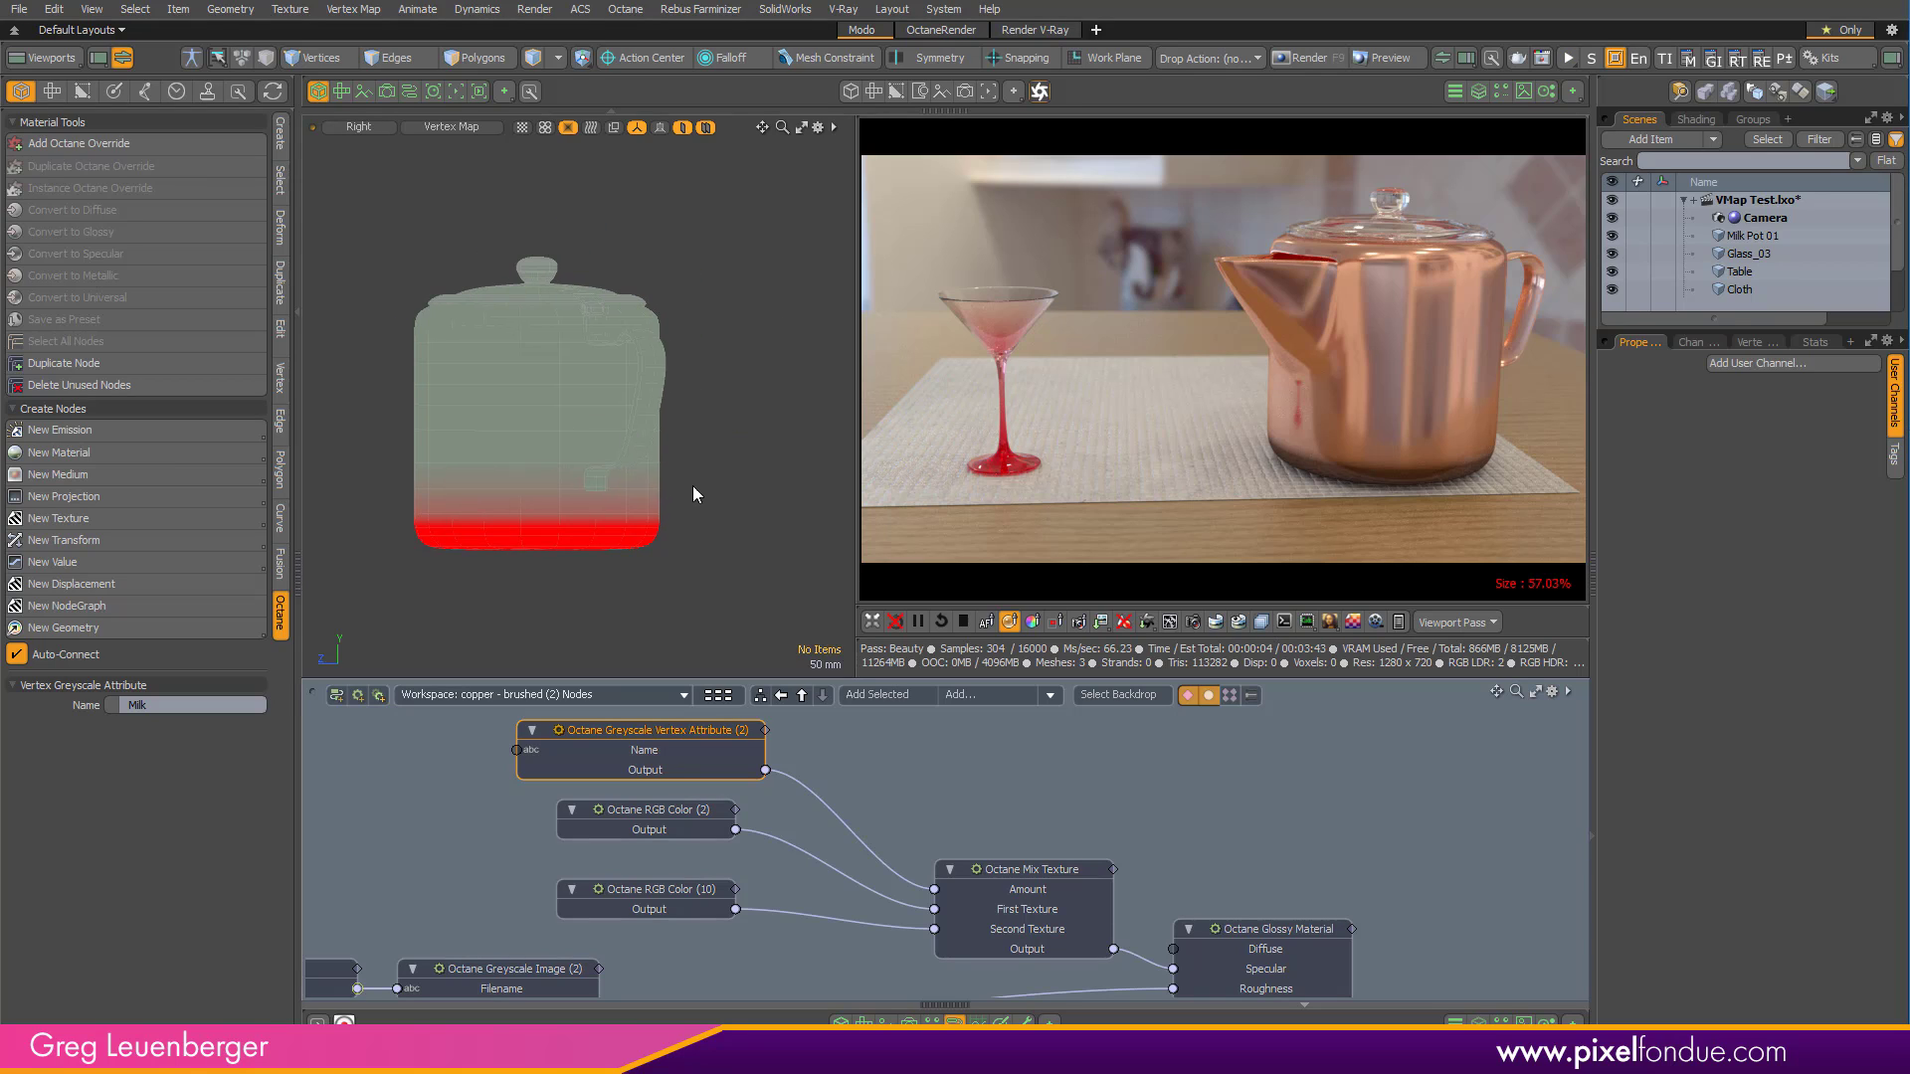
key("ctrl+space")
left_click(752, 546)
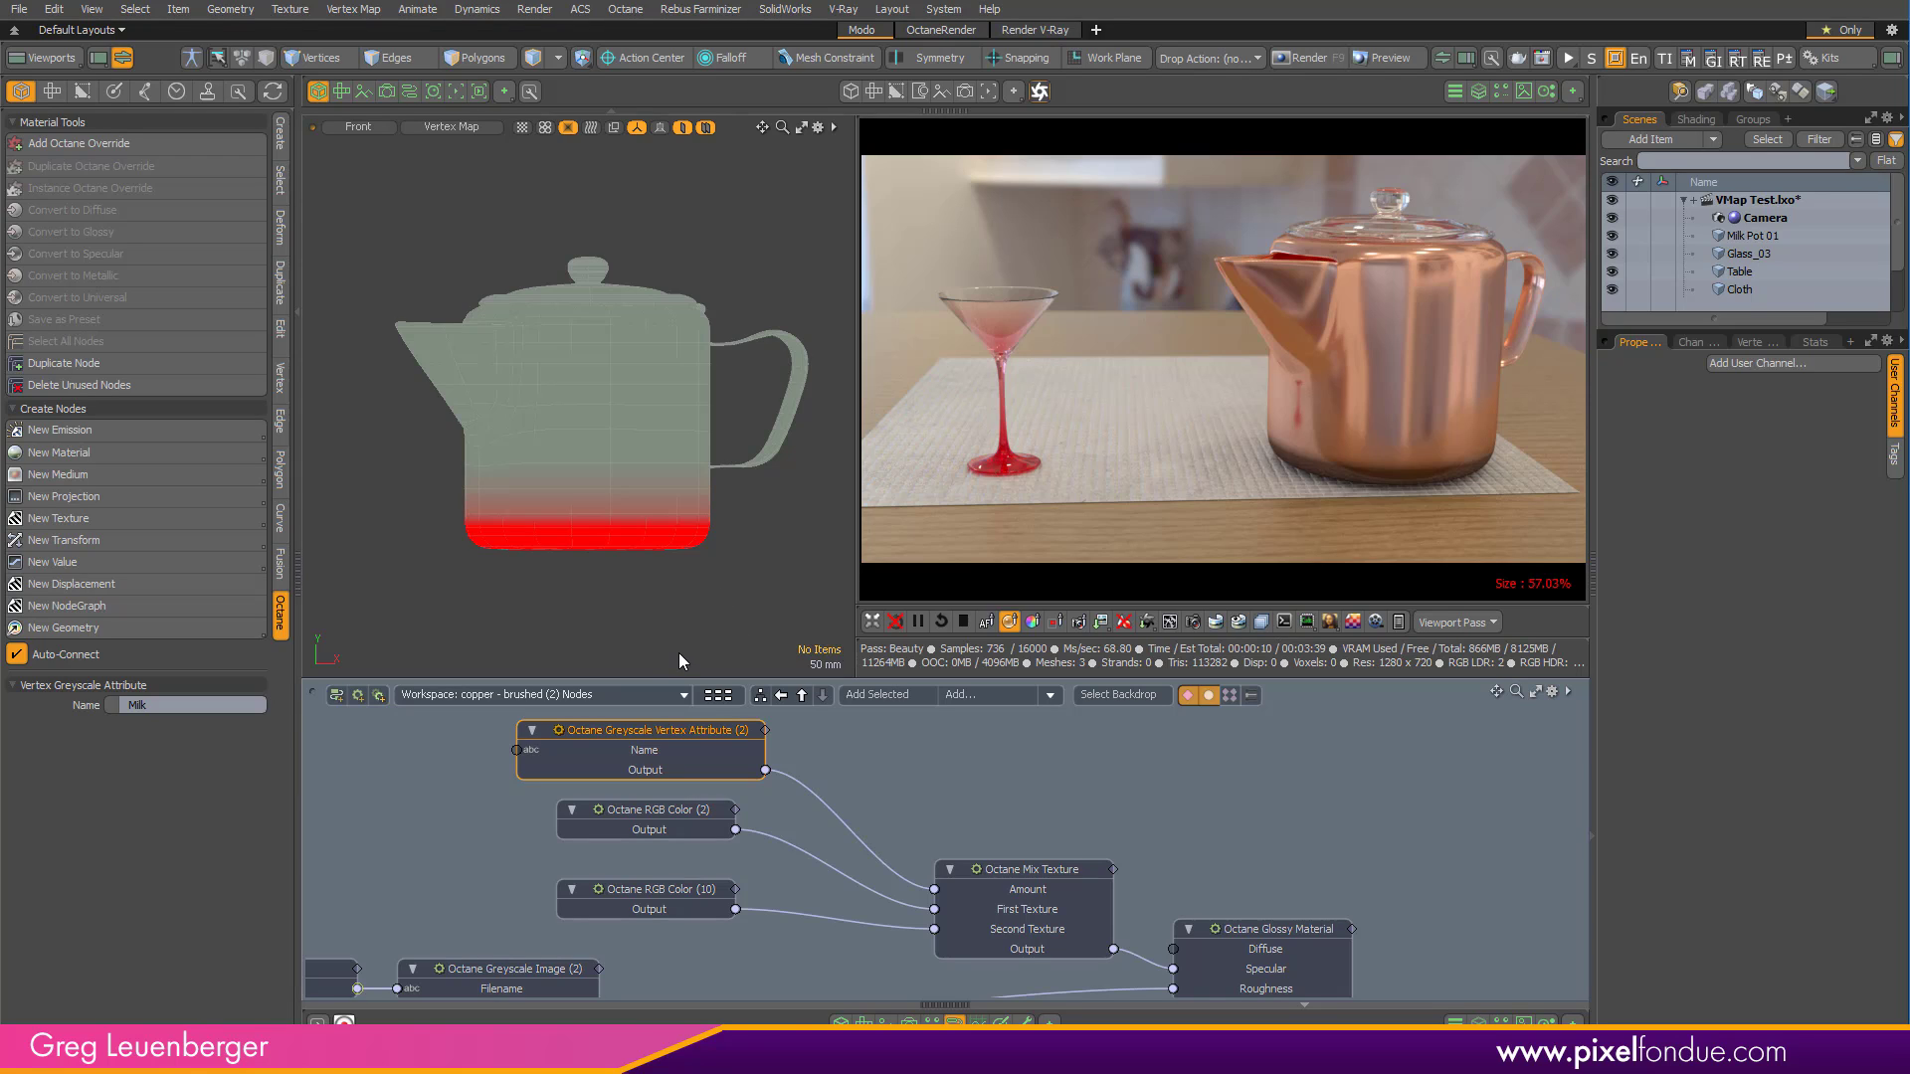
key("1")
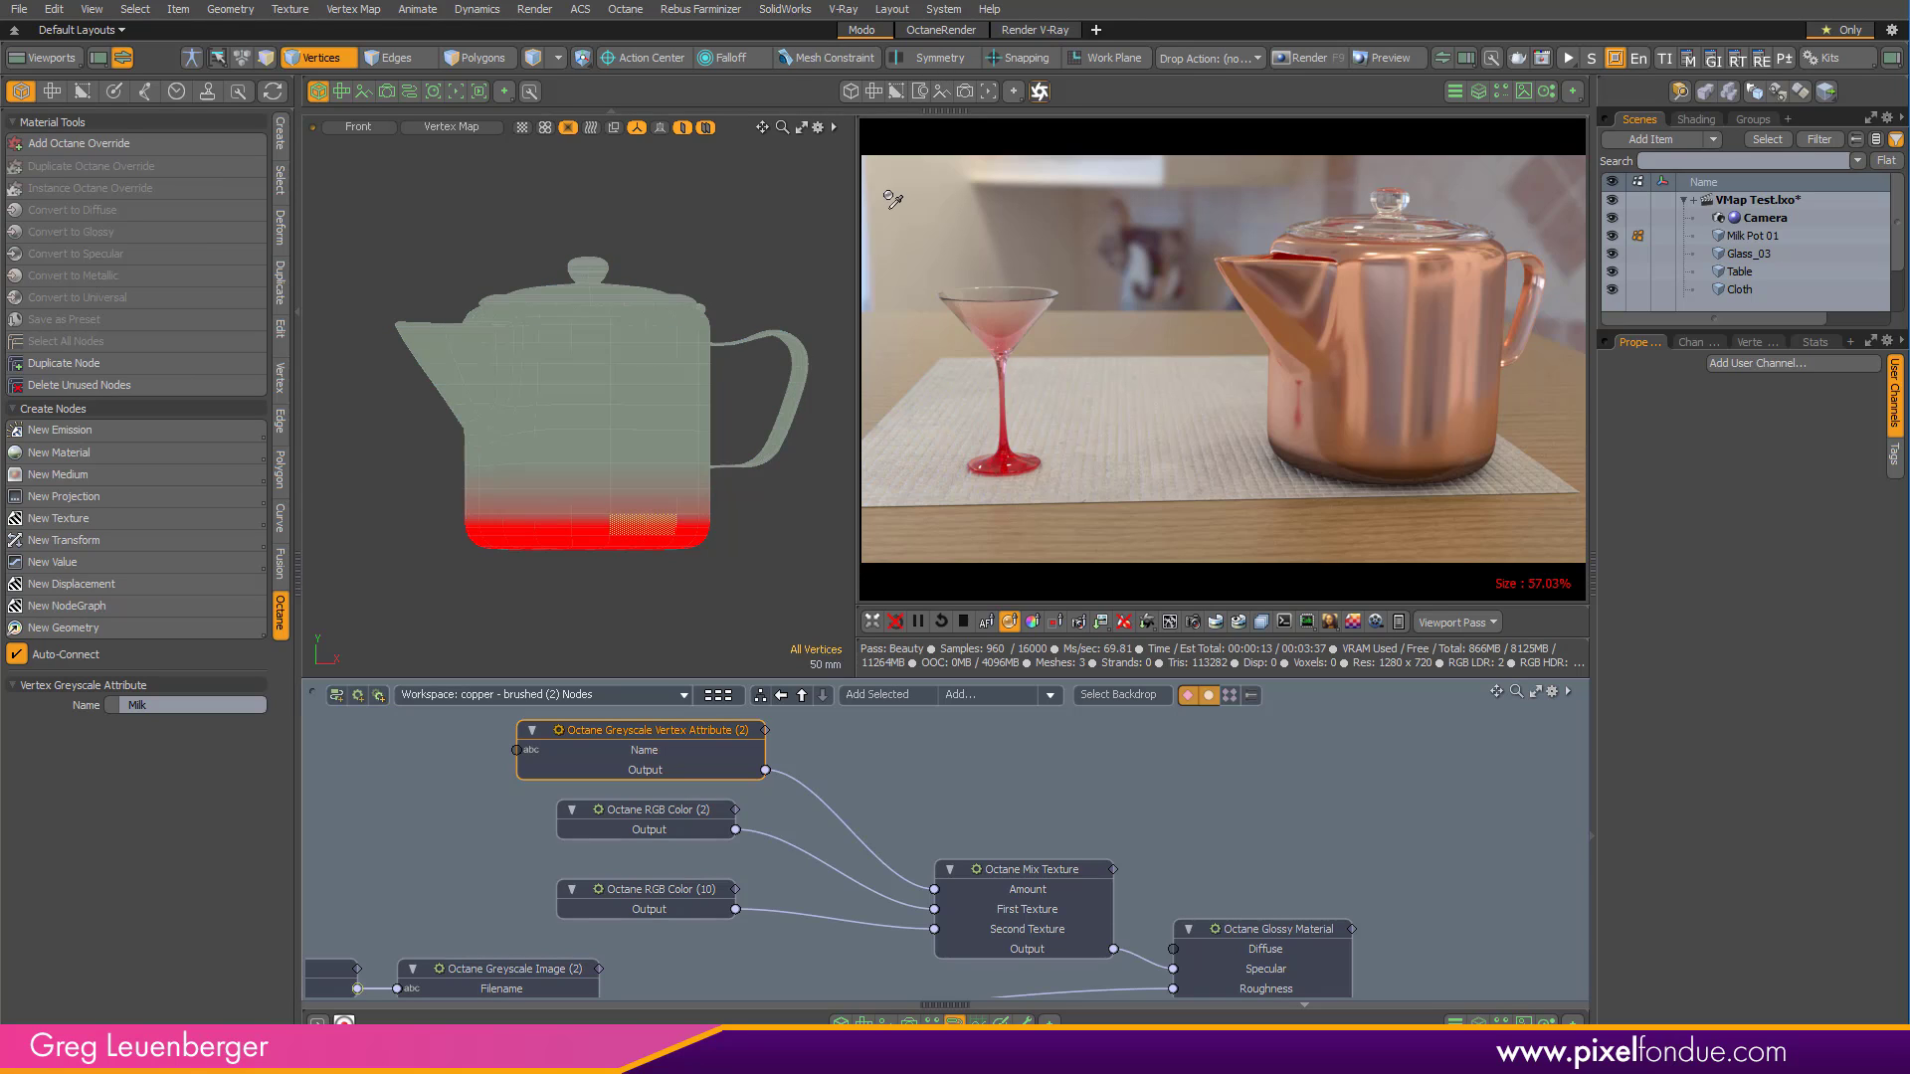
left_click(727, 60)
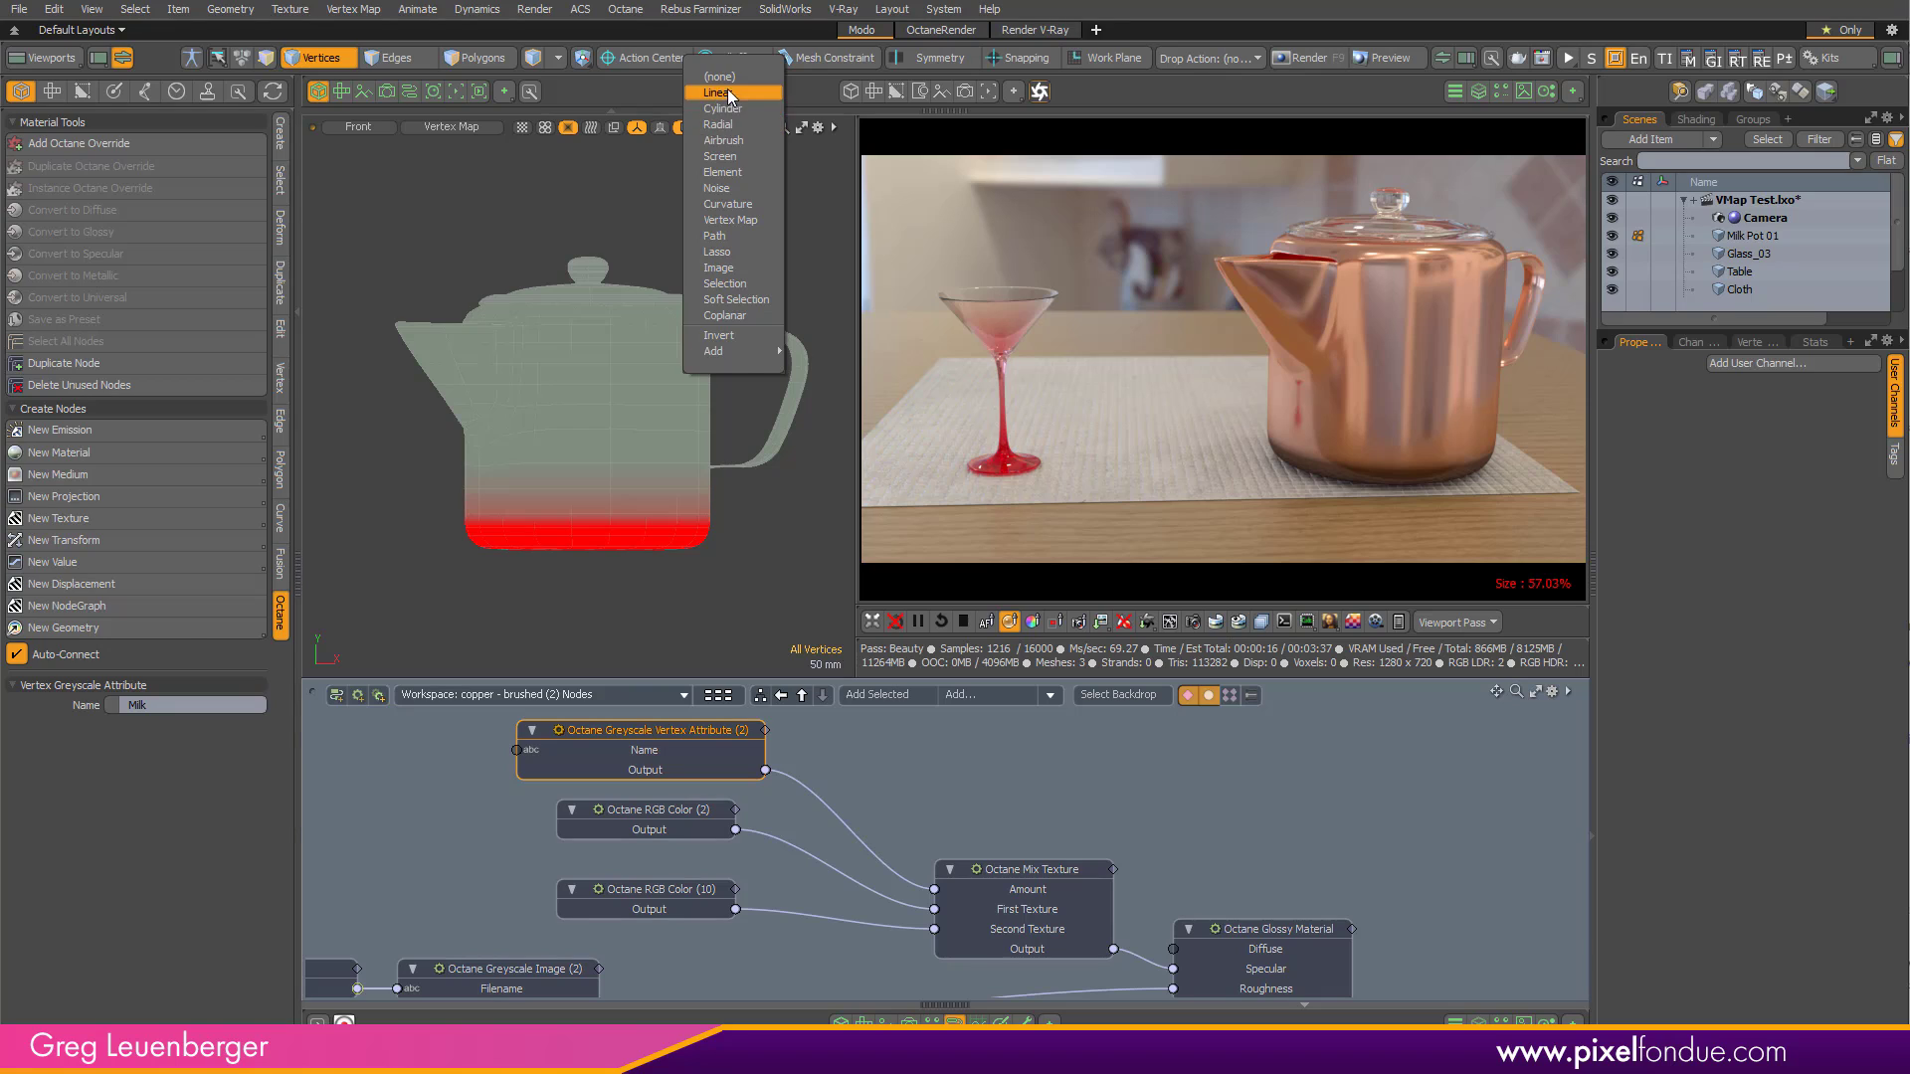
left_click(724, 91)
left_click_drag(610, 554, 620, 299)
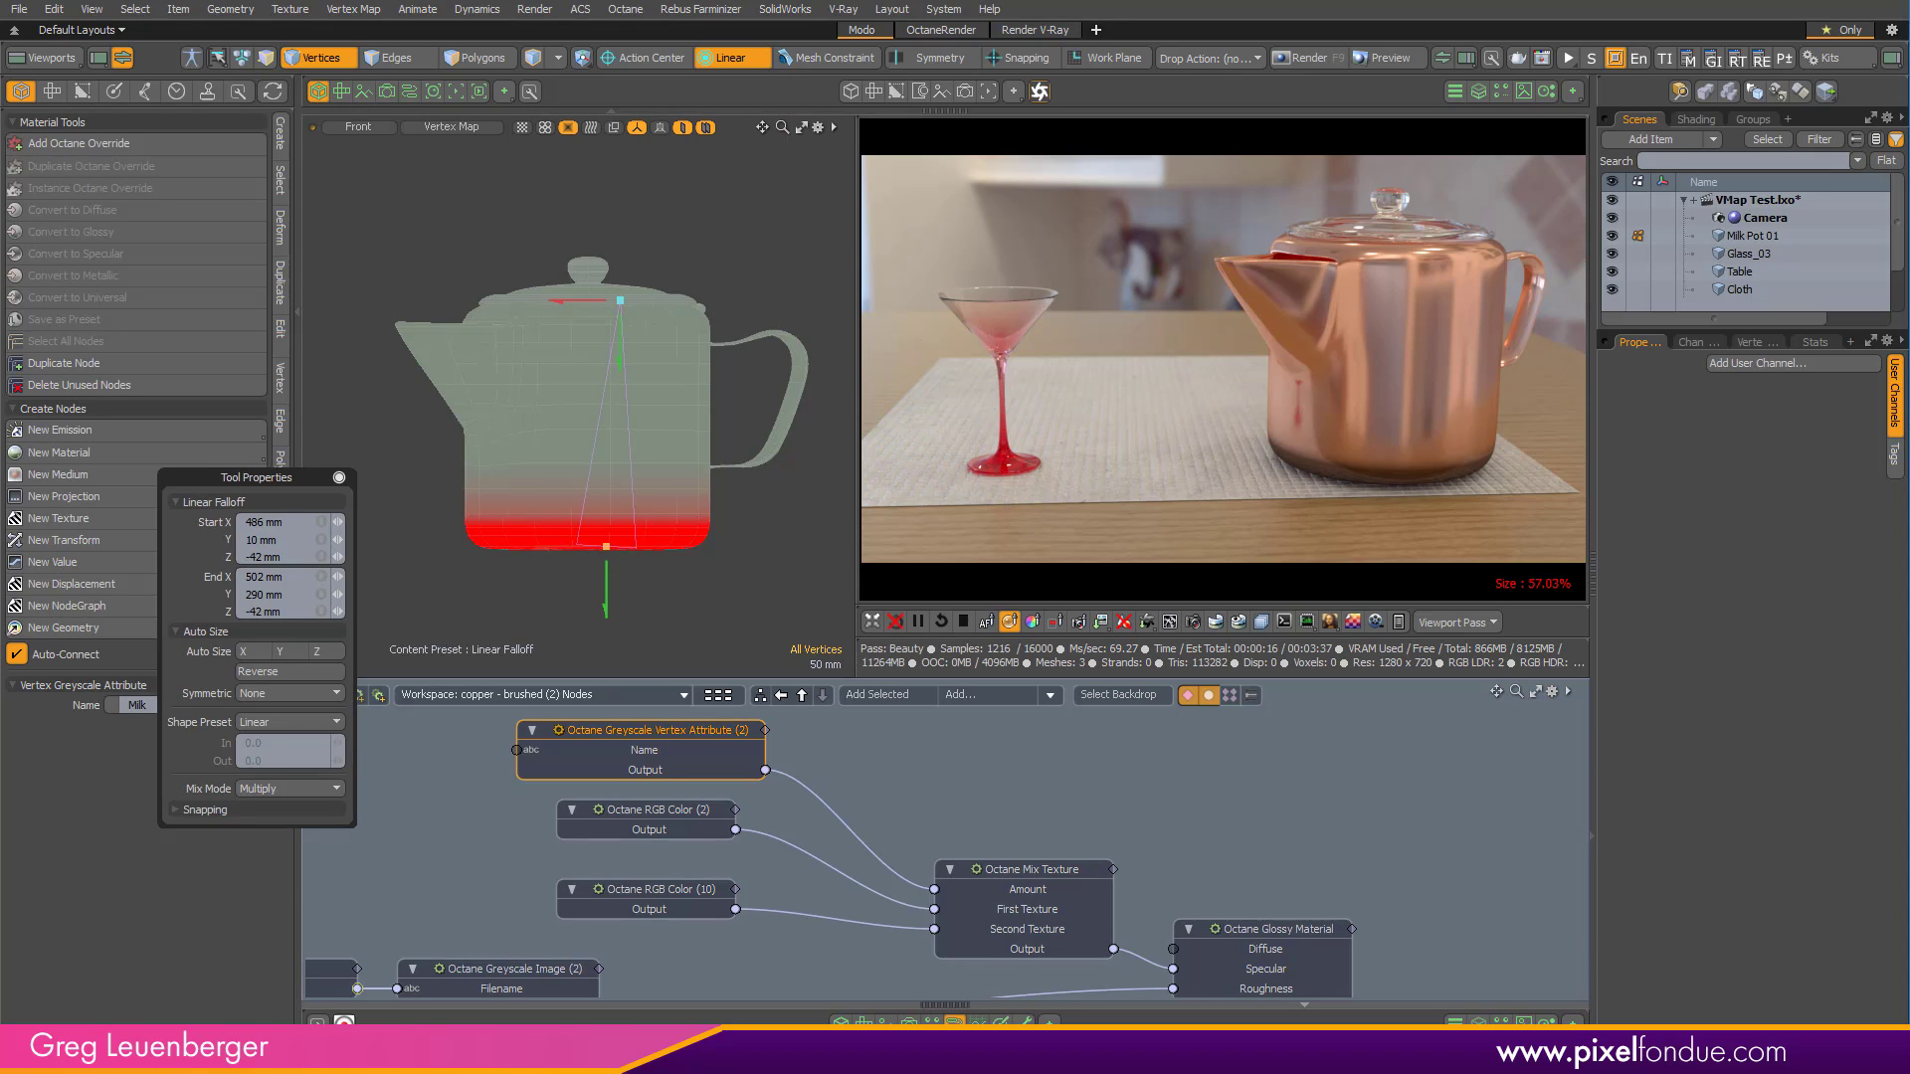
left_click(288, 652)
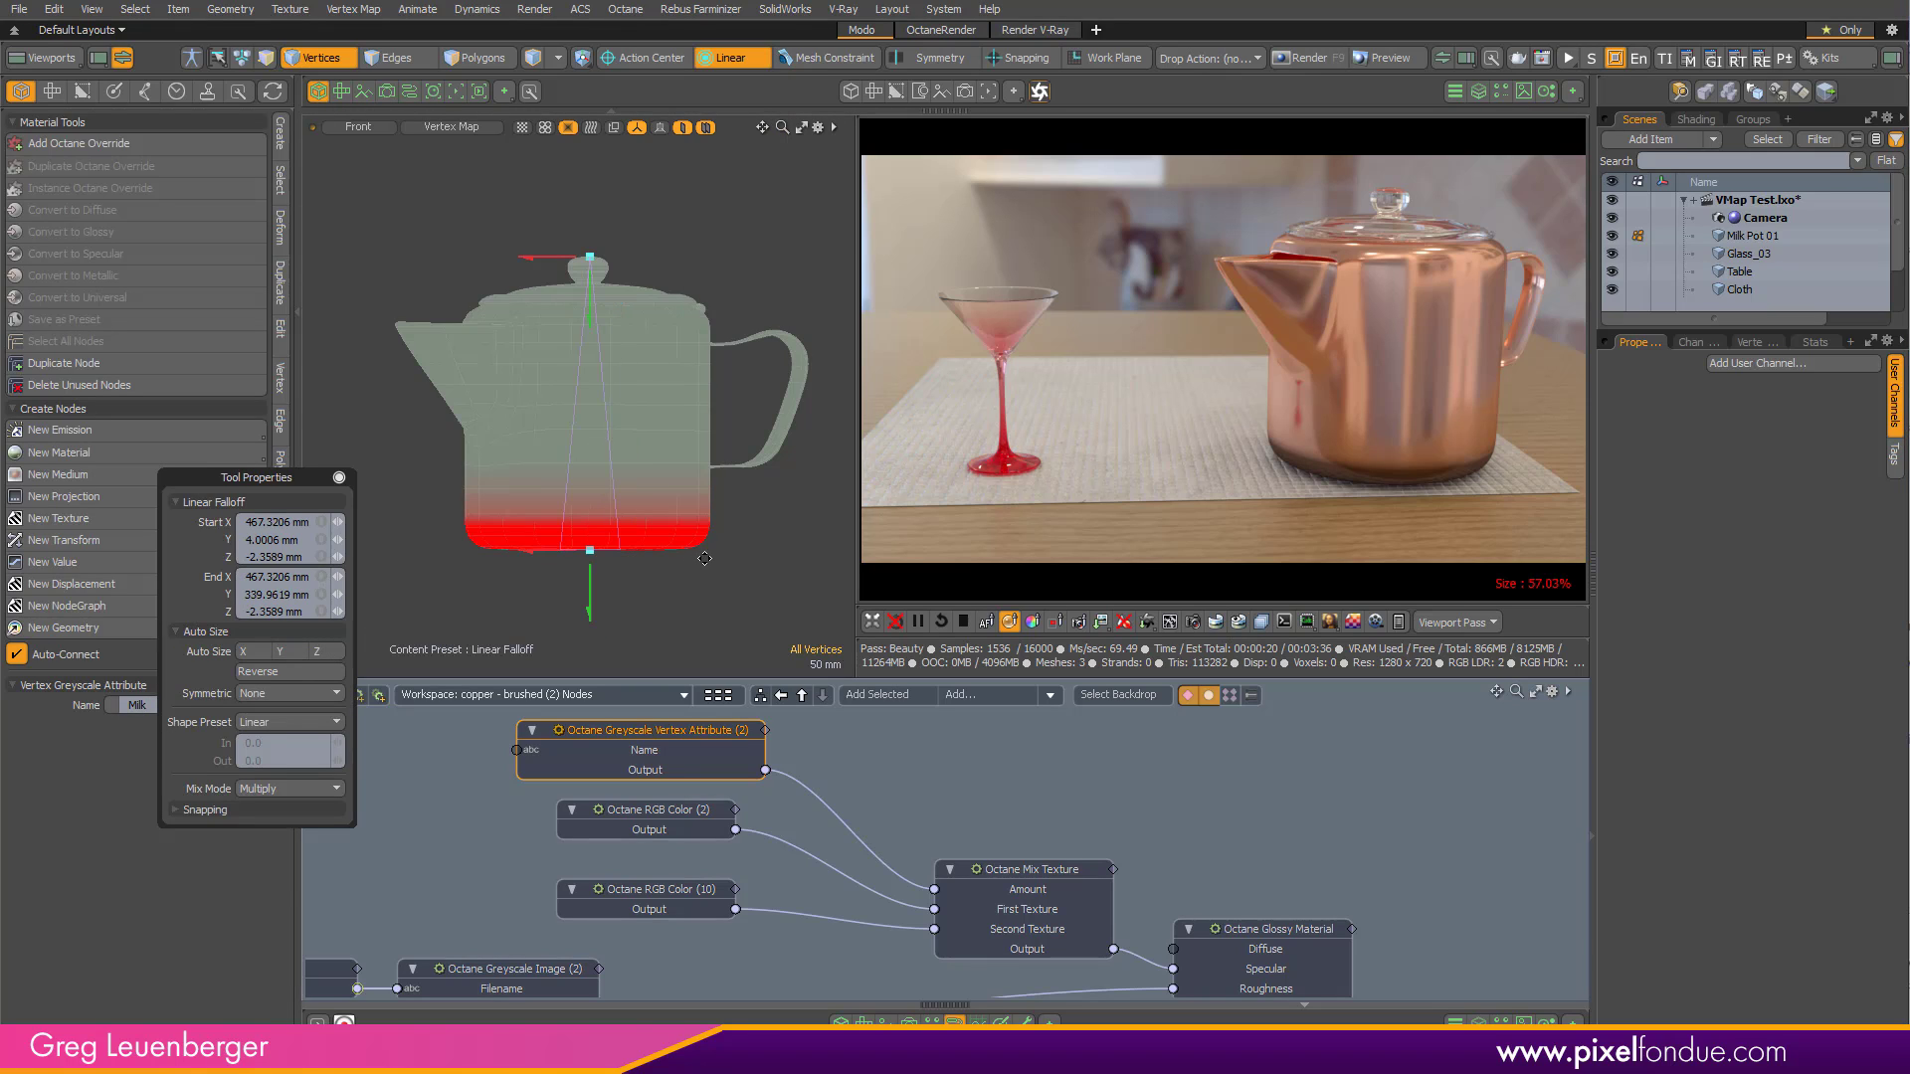
left_click_drag(685, 529, 713, 557, "alt+shift")
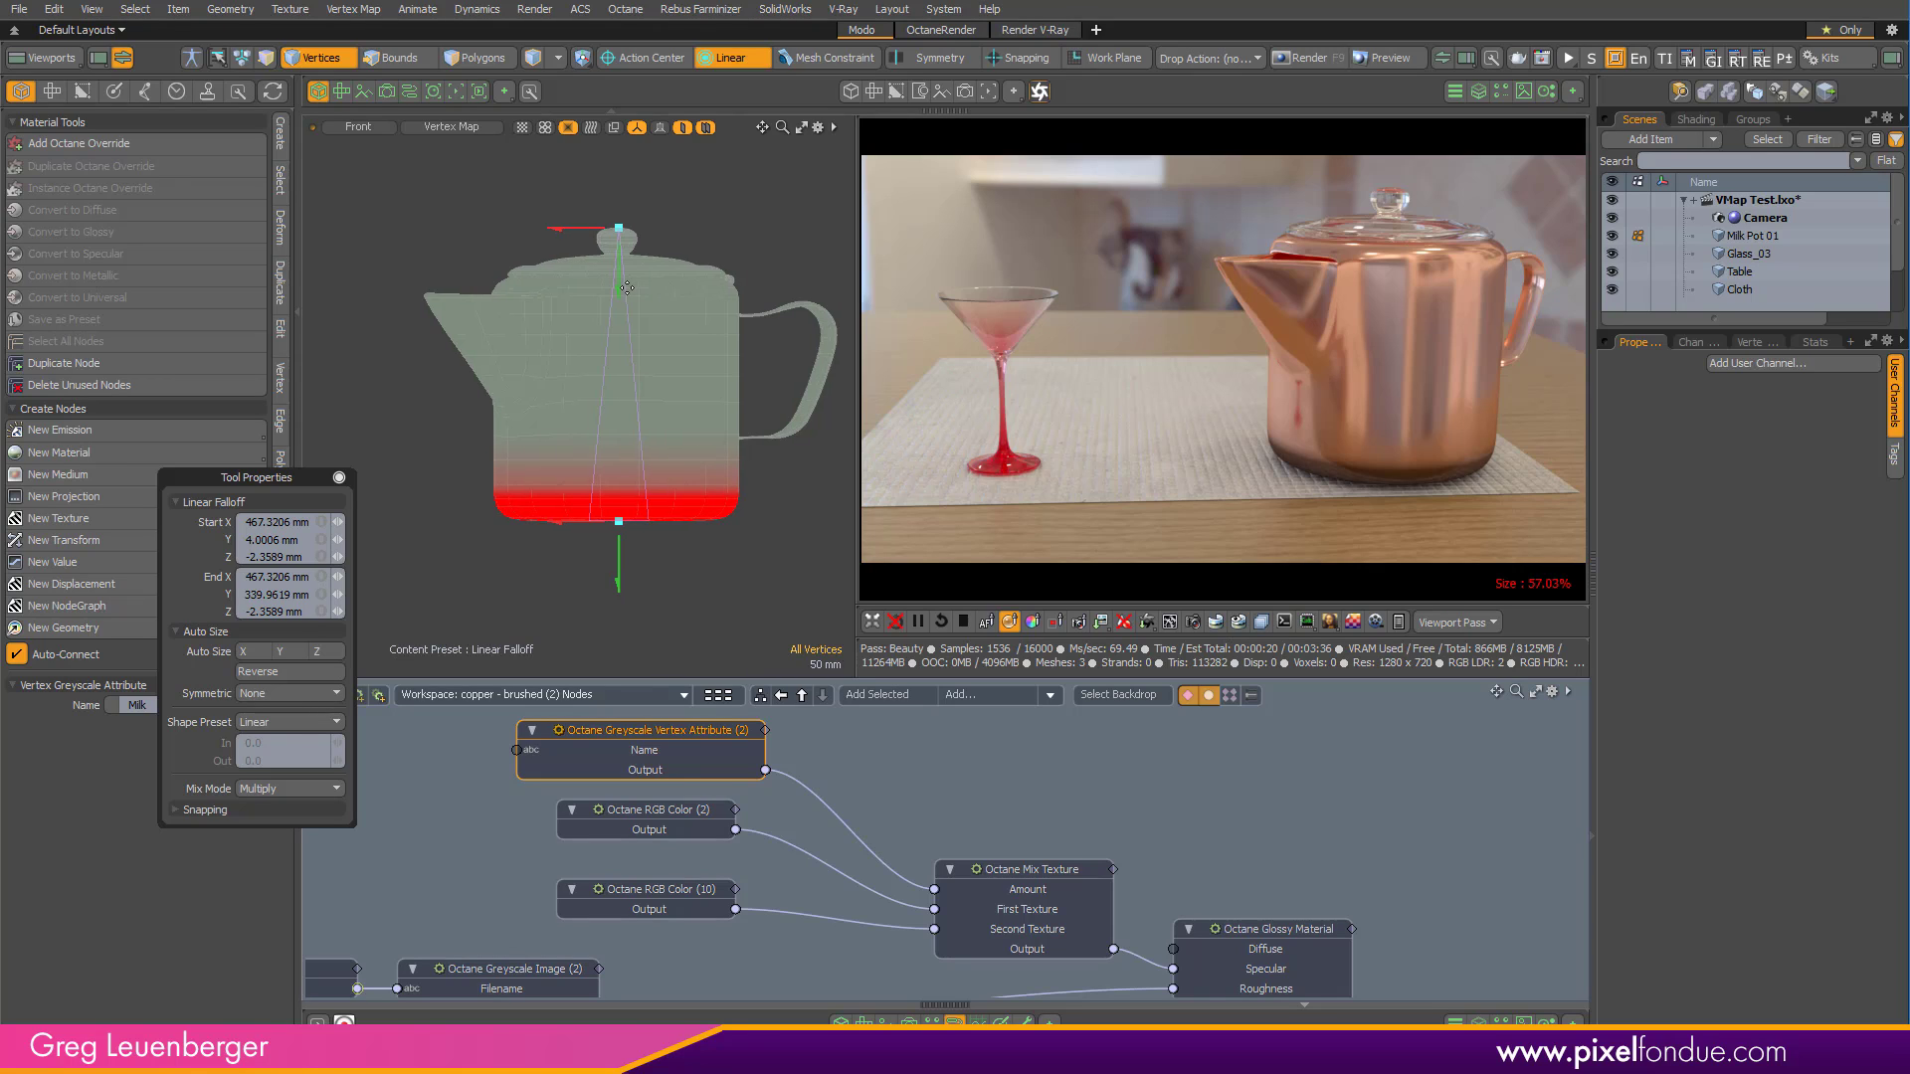
left_click_drag(619, 228, 619, 389)
Set the Milk map's weight to about 88.5 % through the linear falloff with the Vertex Map Weight tool and drop the tool.
key("shift+w")
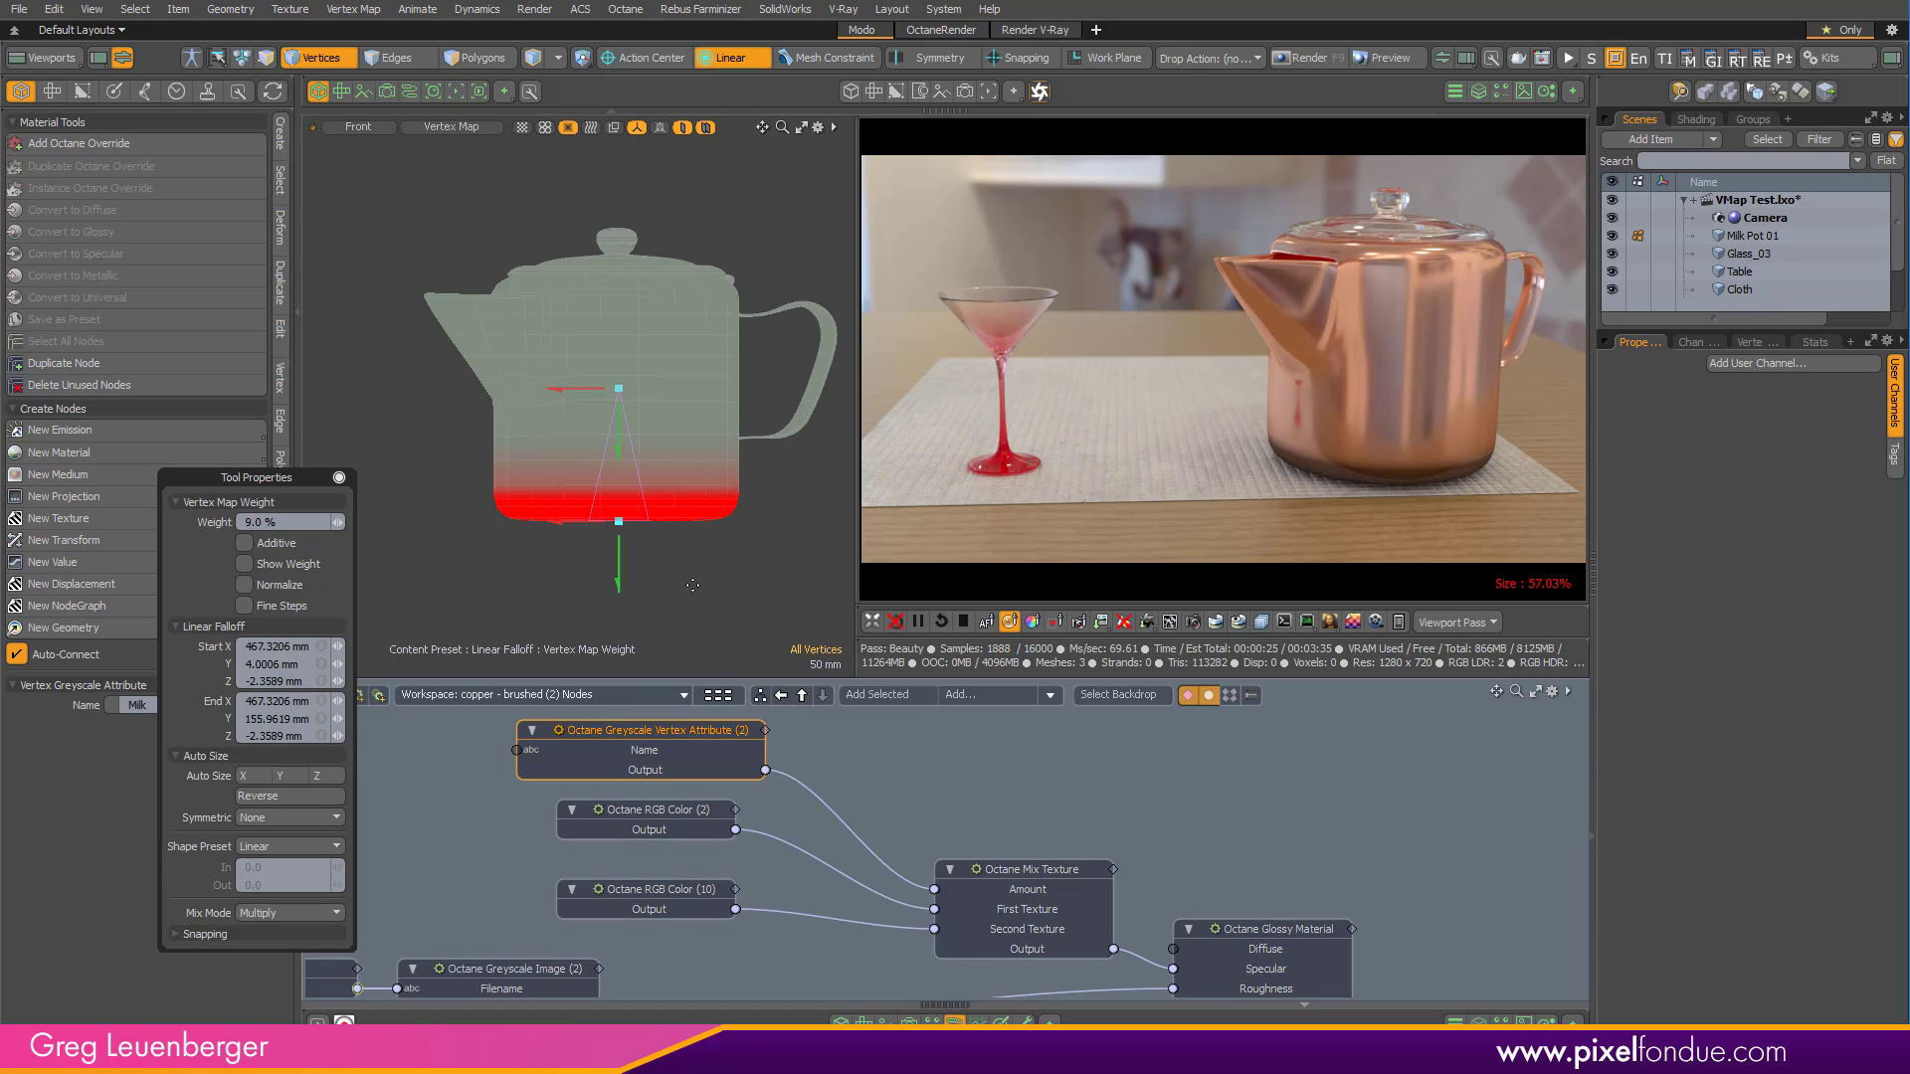
left_click_drag(683, 585, 716, 585)
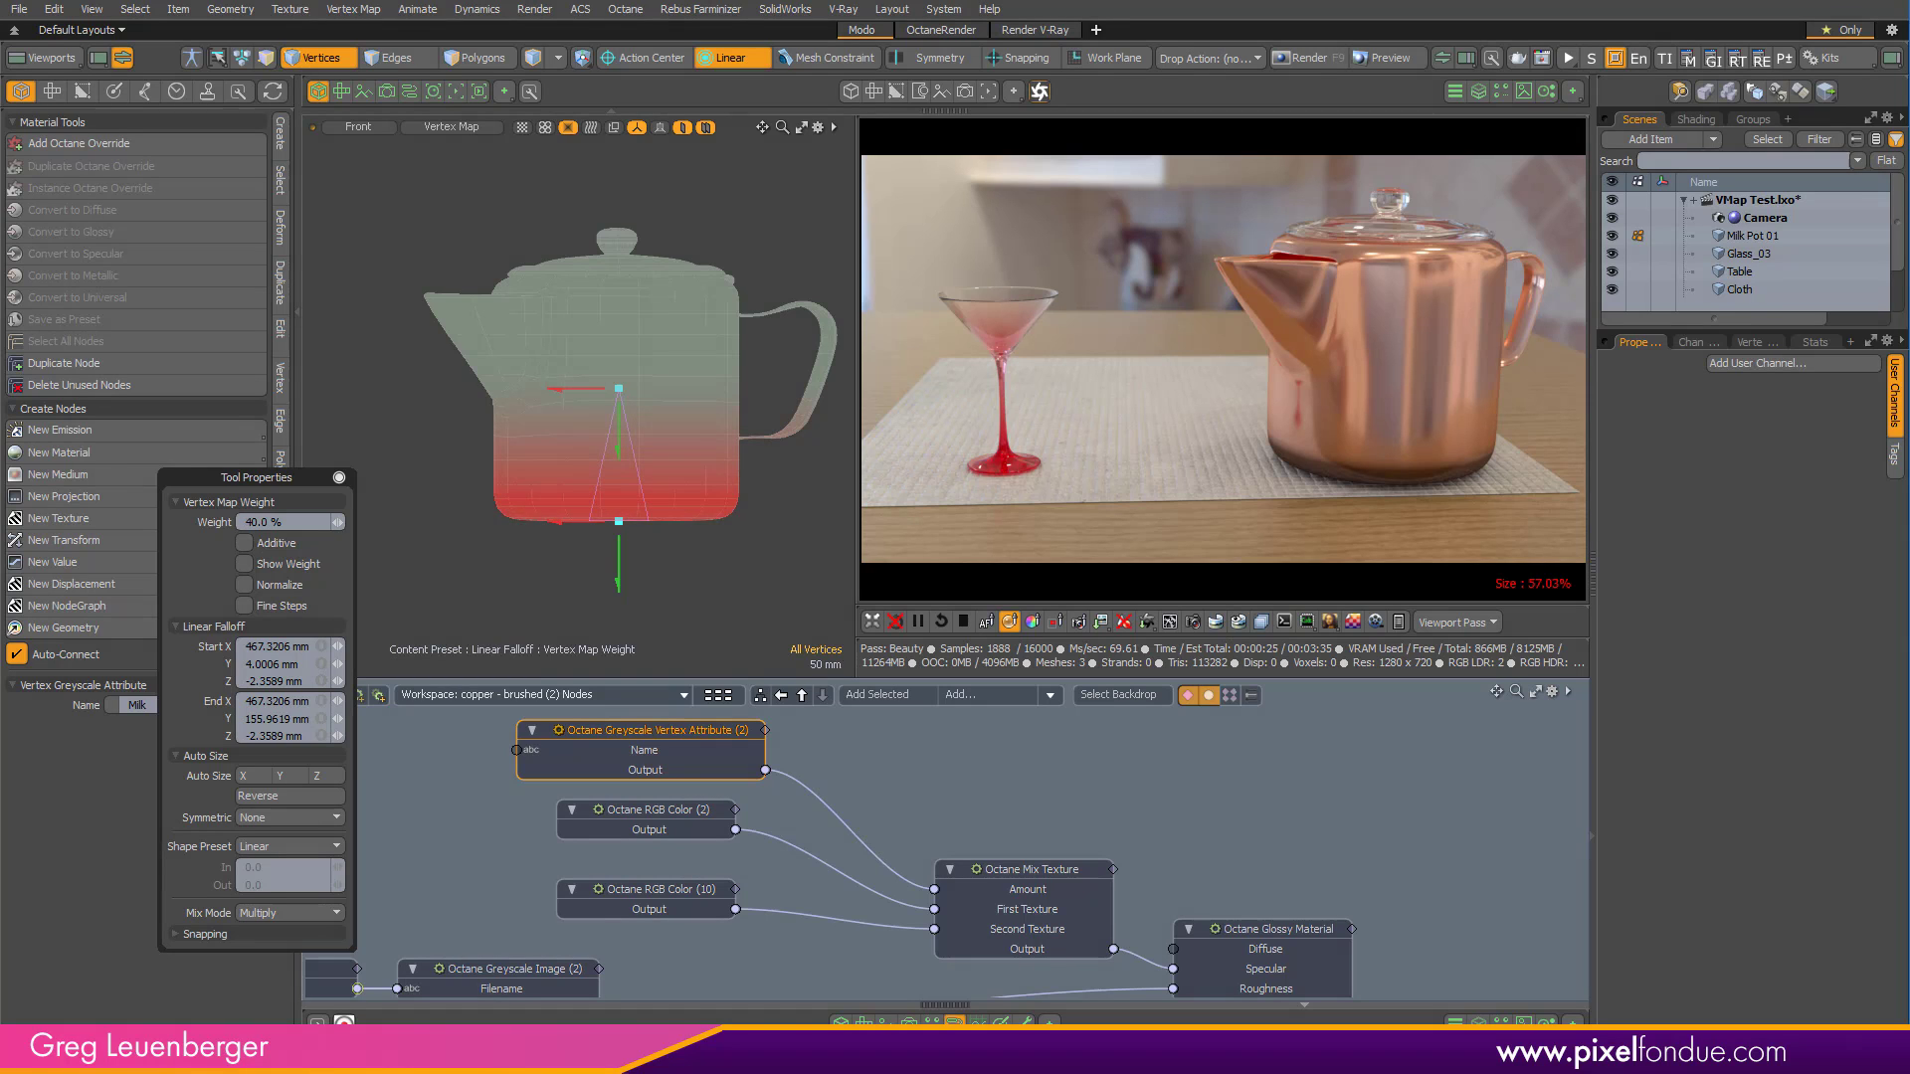
left_click(867, 613)
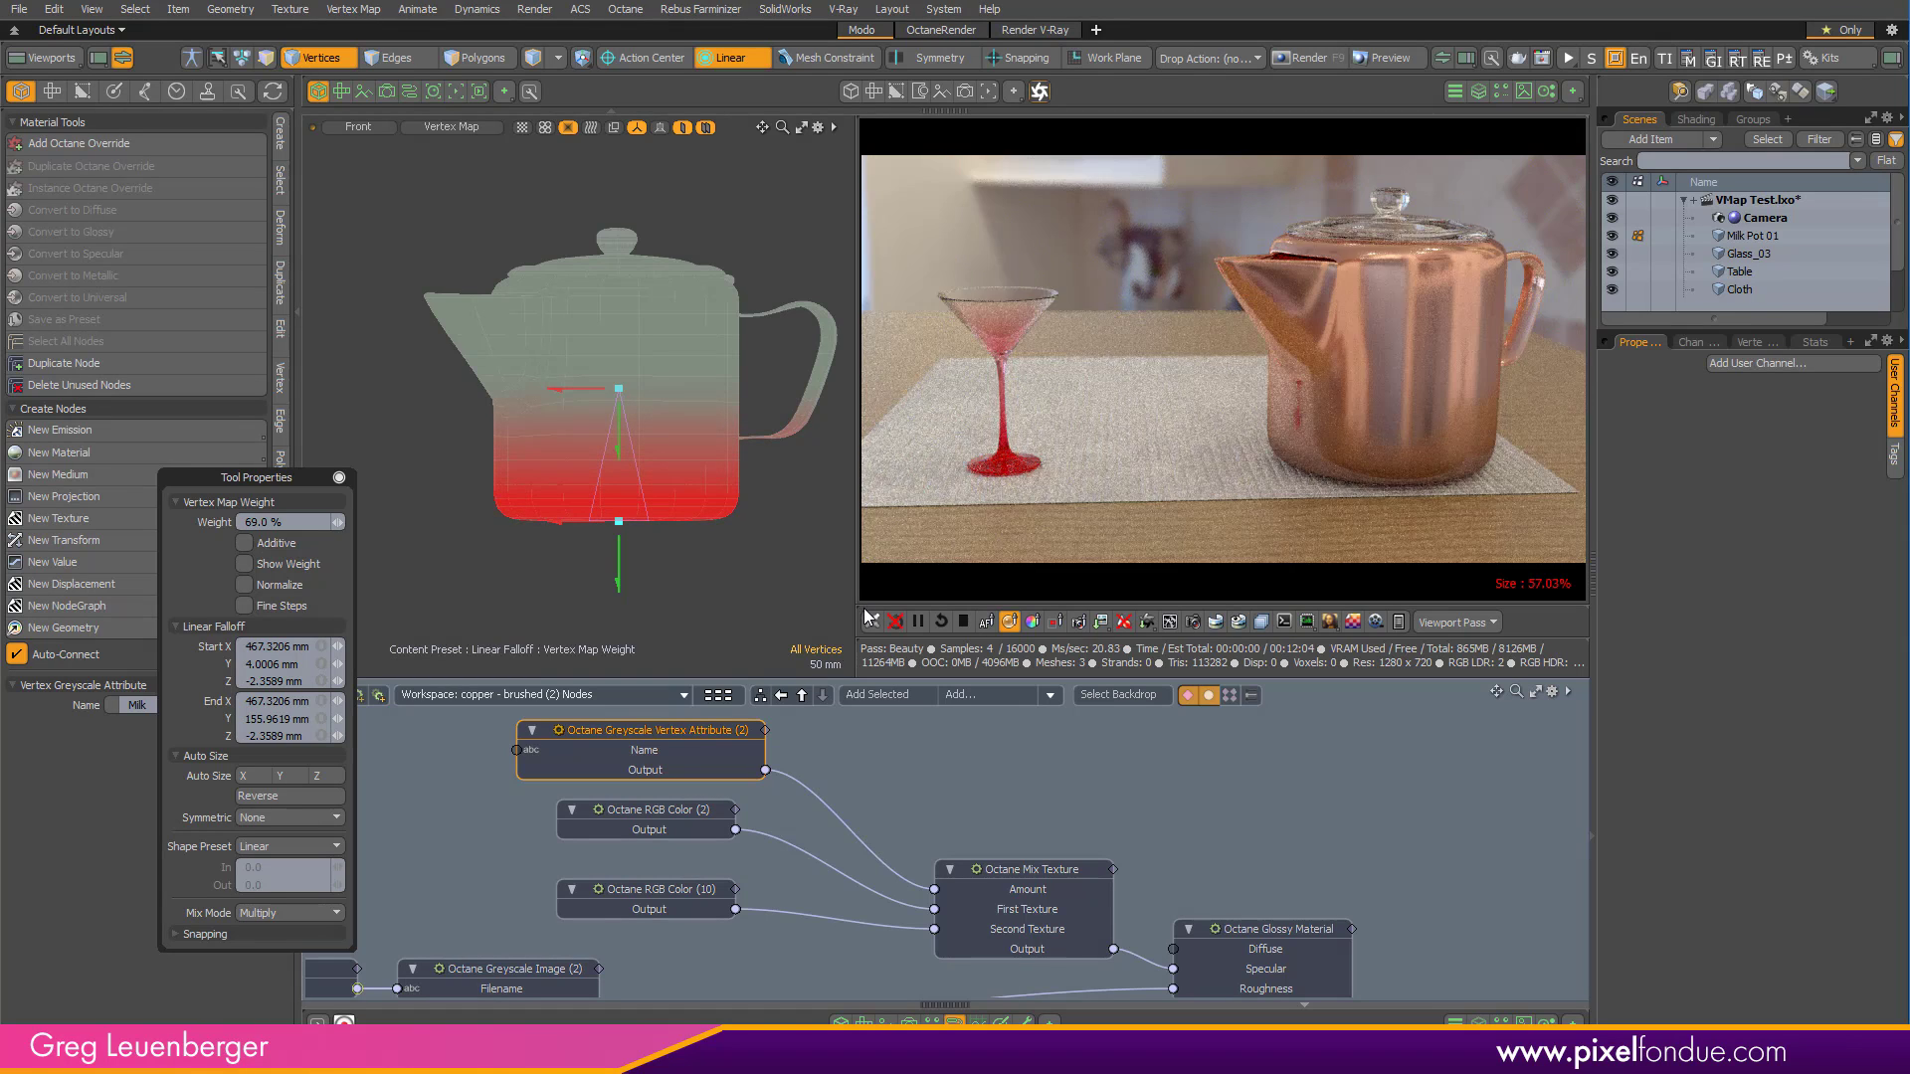
left_click_drag(745, 585, 756, 585)
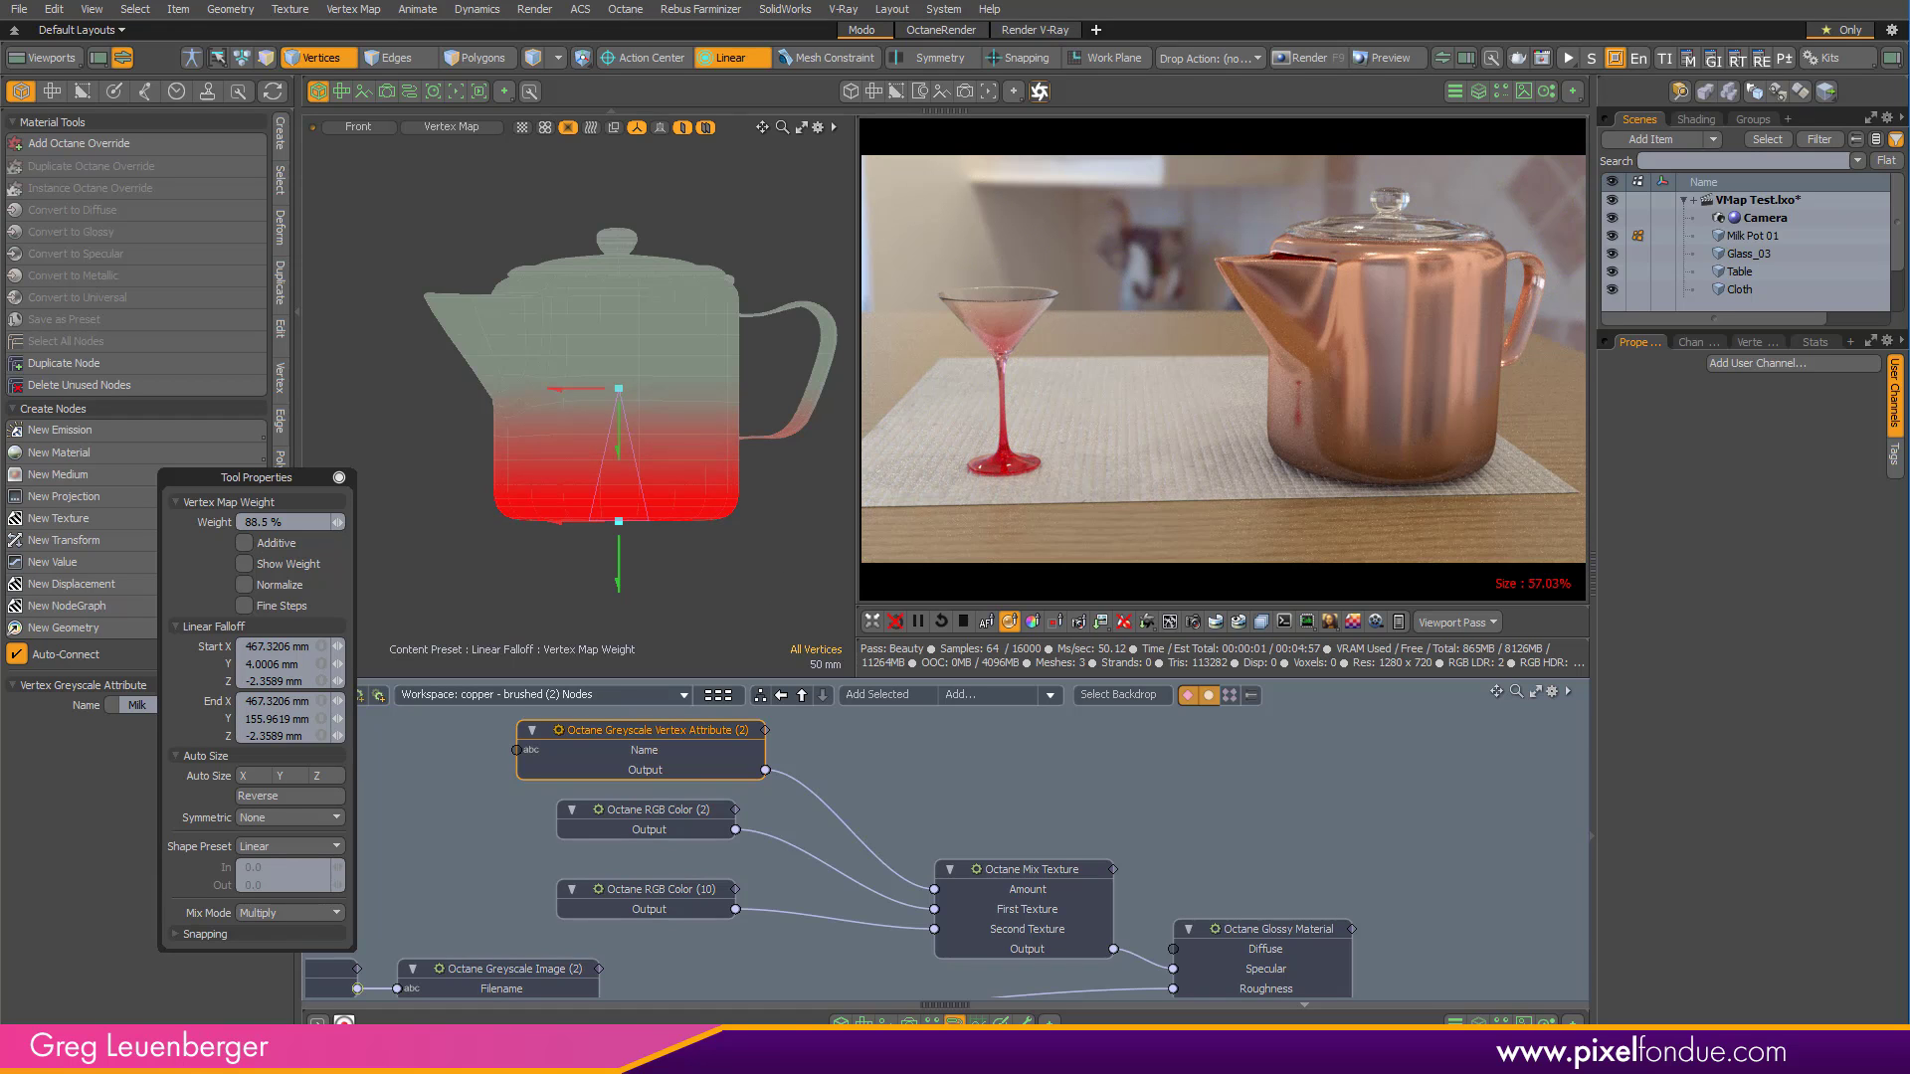
key("space")
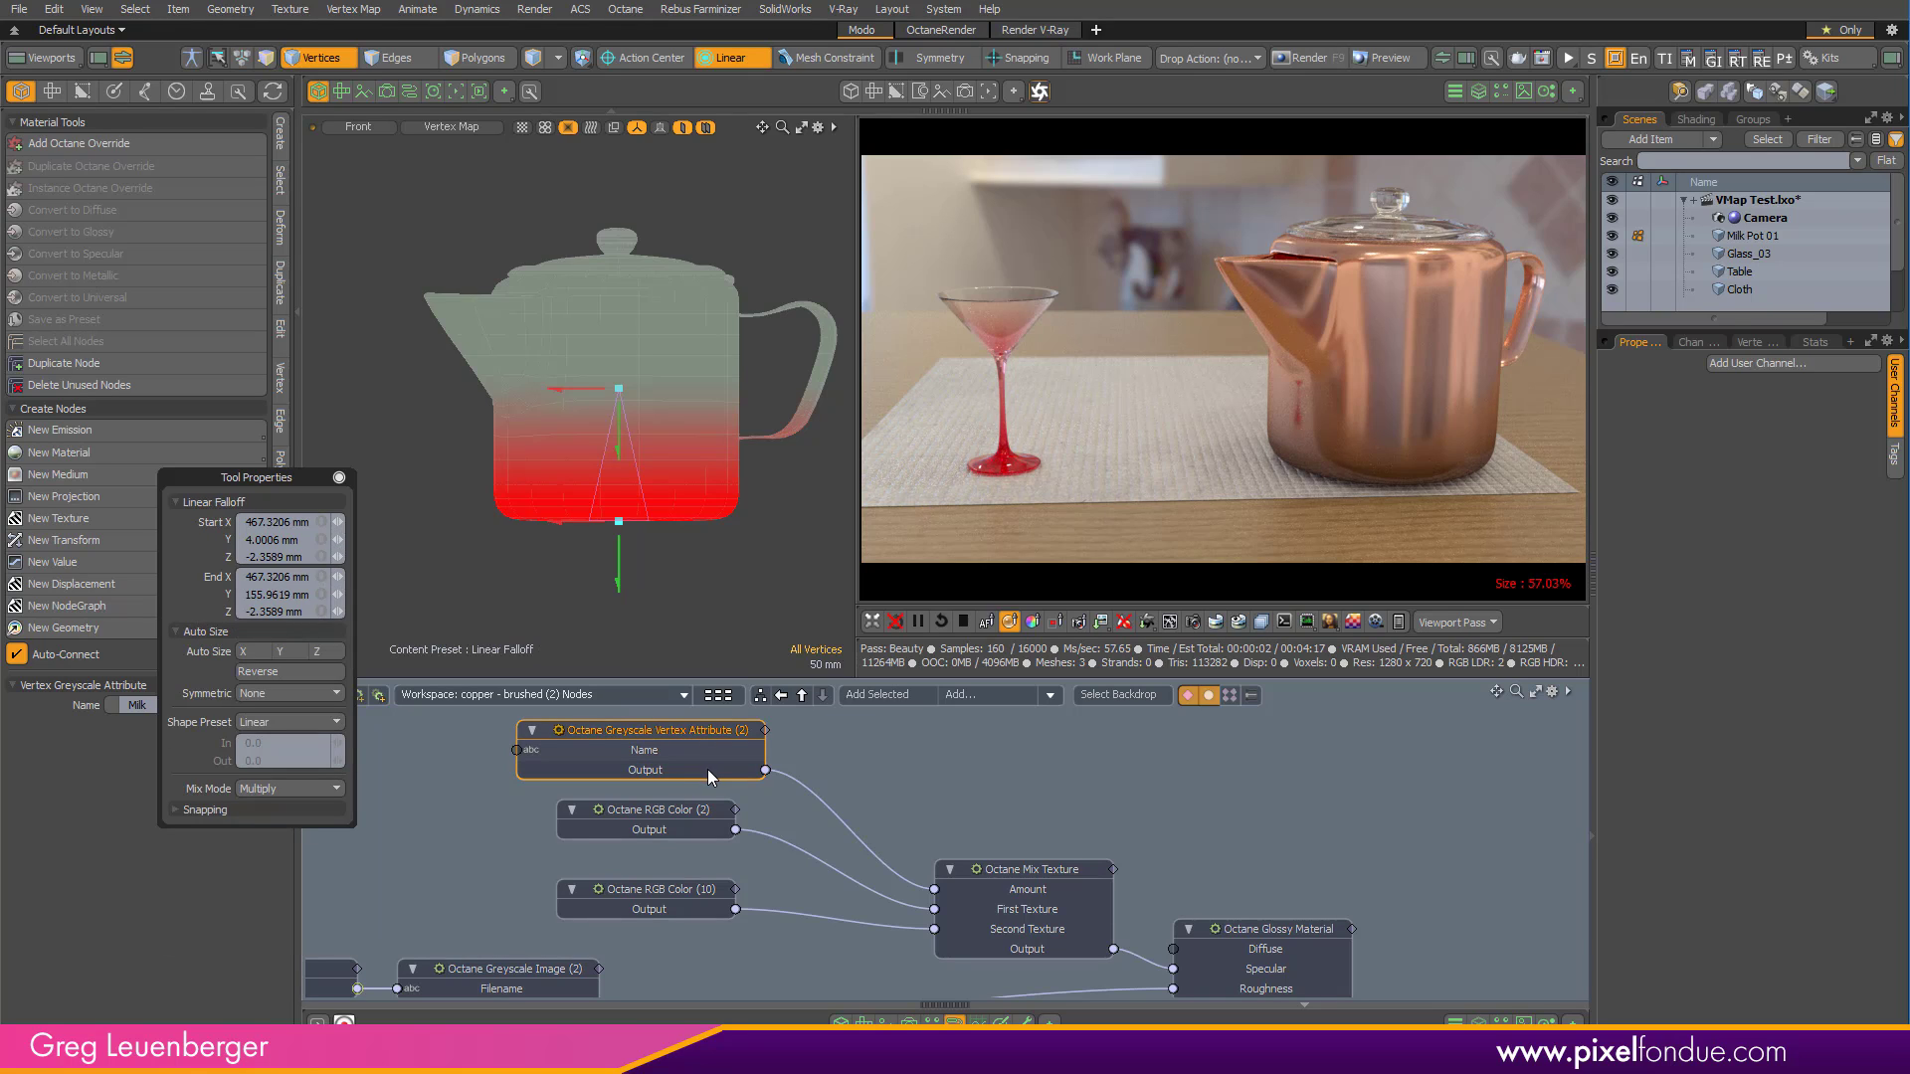
left_click(340, 477)
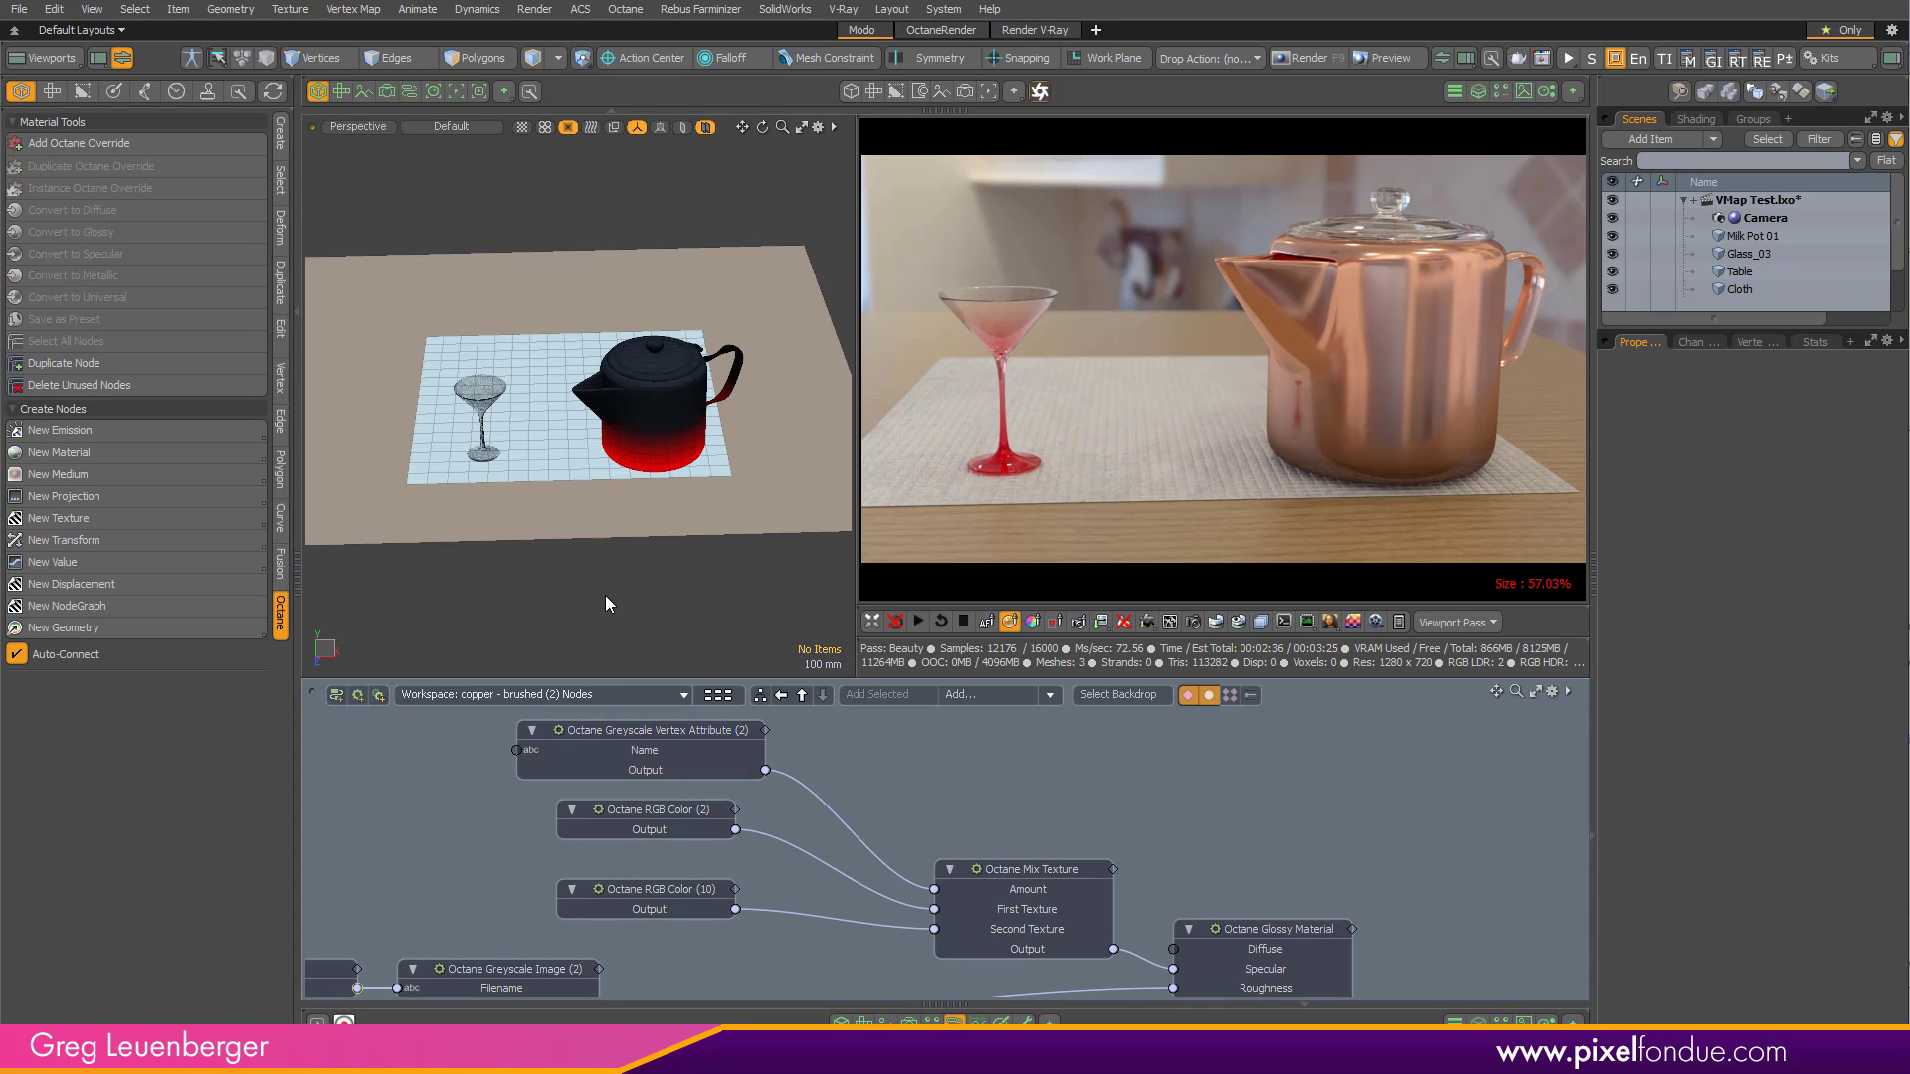
Select the Cloth mesh and isolate it in the perspective view, hiding the table, glass and pot.
left_click(563, 441)
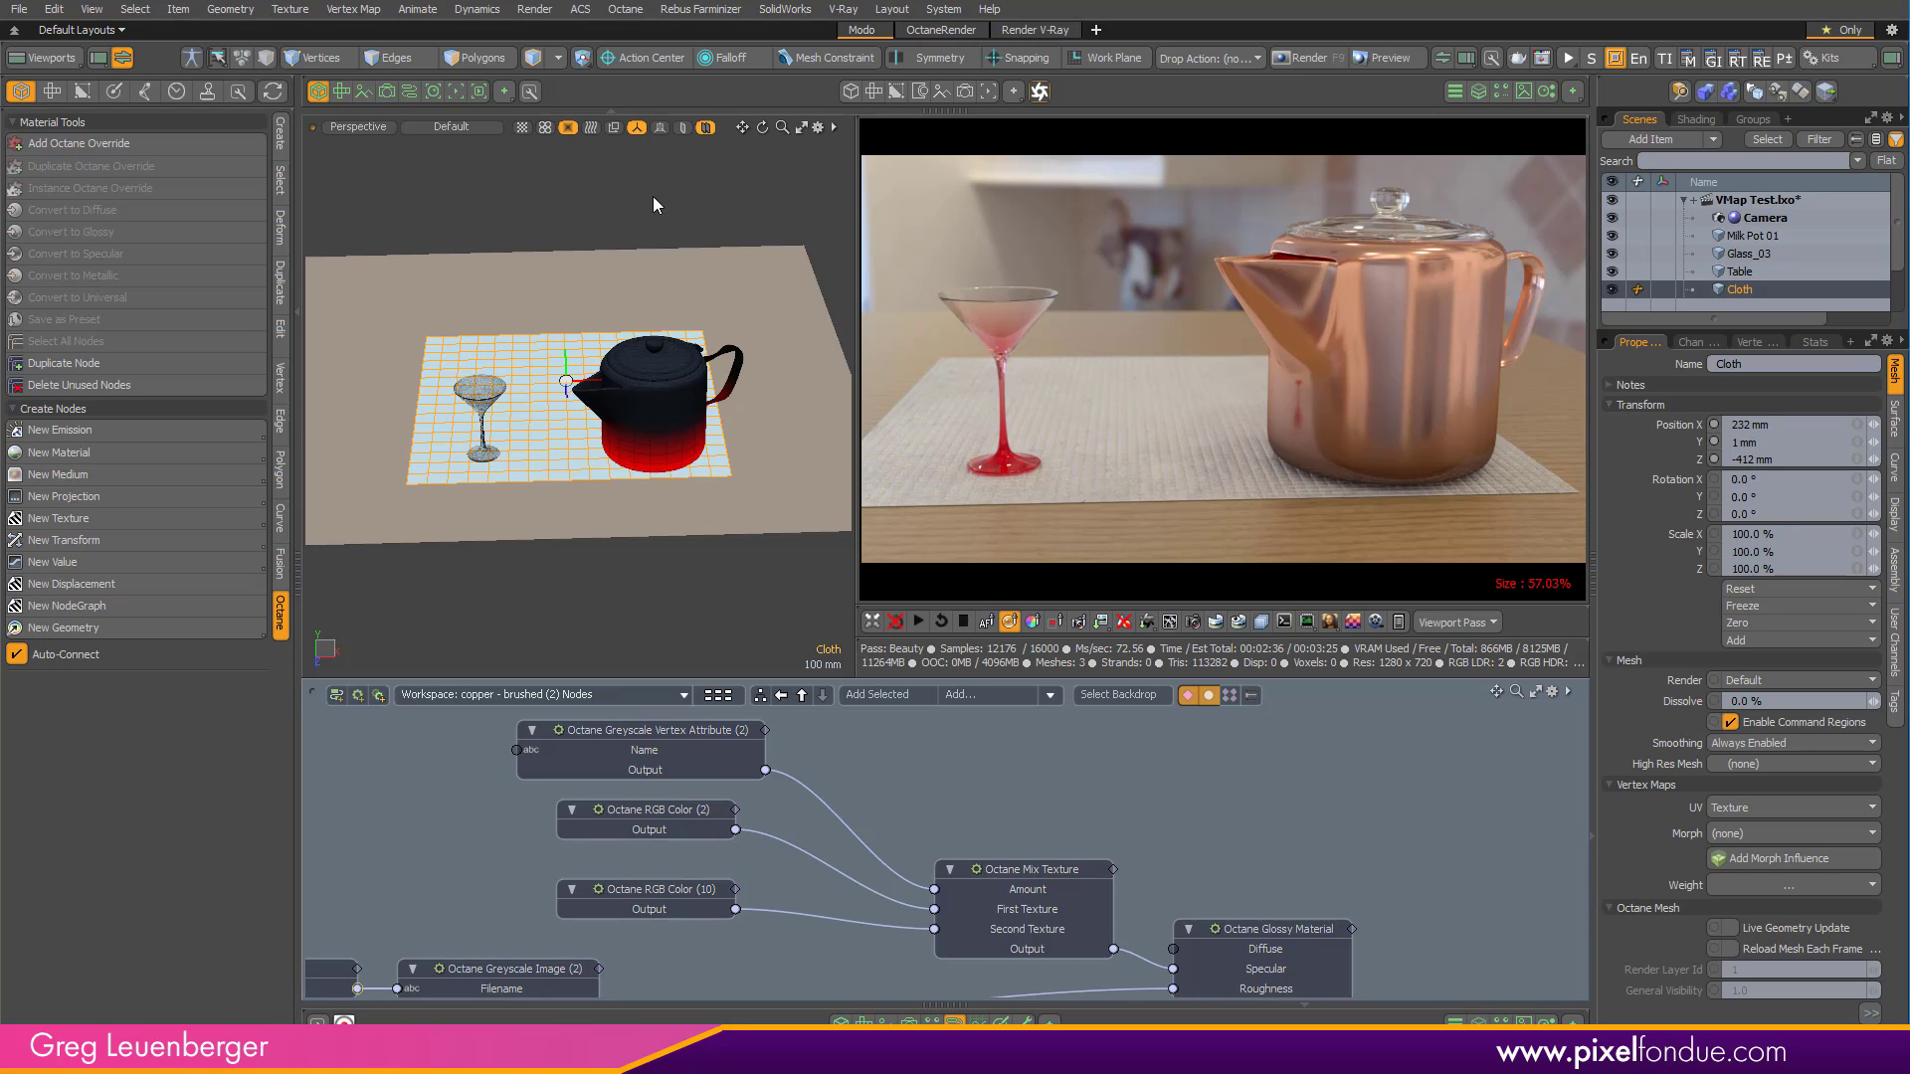
left_click(683, 127)
left_click_drag(660, 341, 651, 347, "alt")
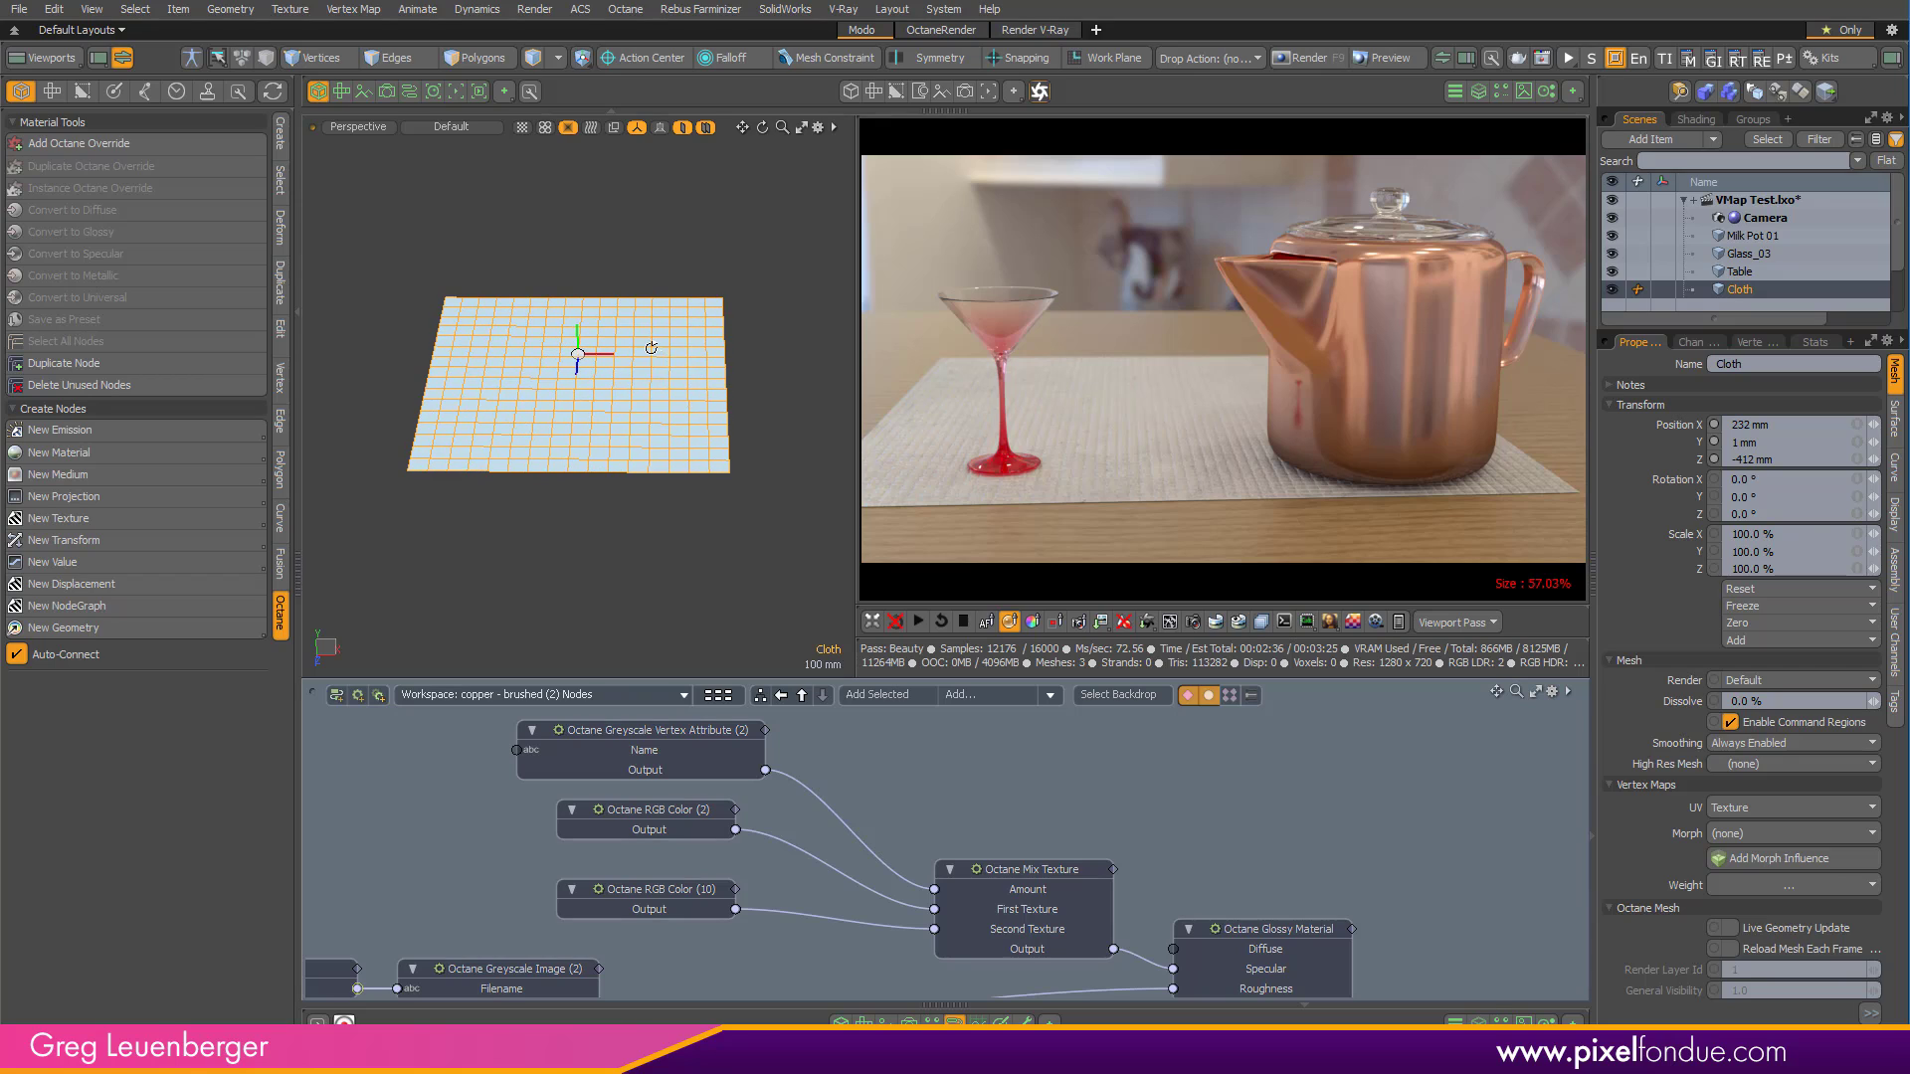
Create an RGB vertex map named Color on the cloth, initialized to white.
left_click(1752, 343)
left_click(1608, 507)
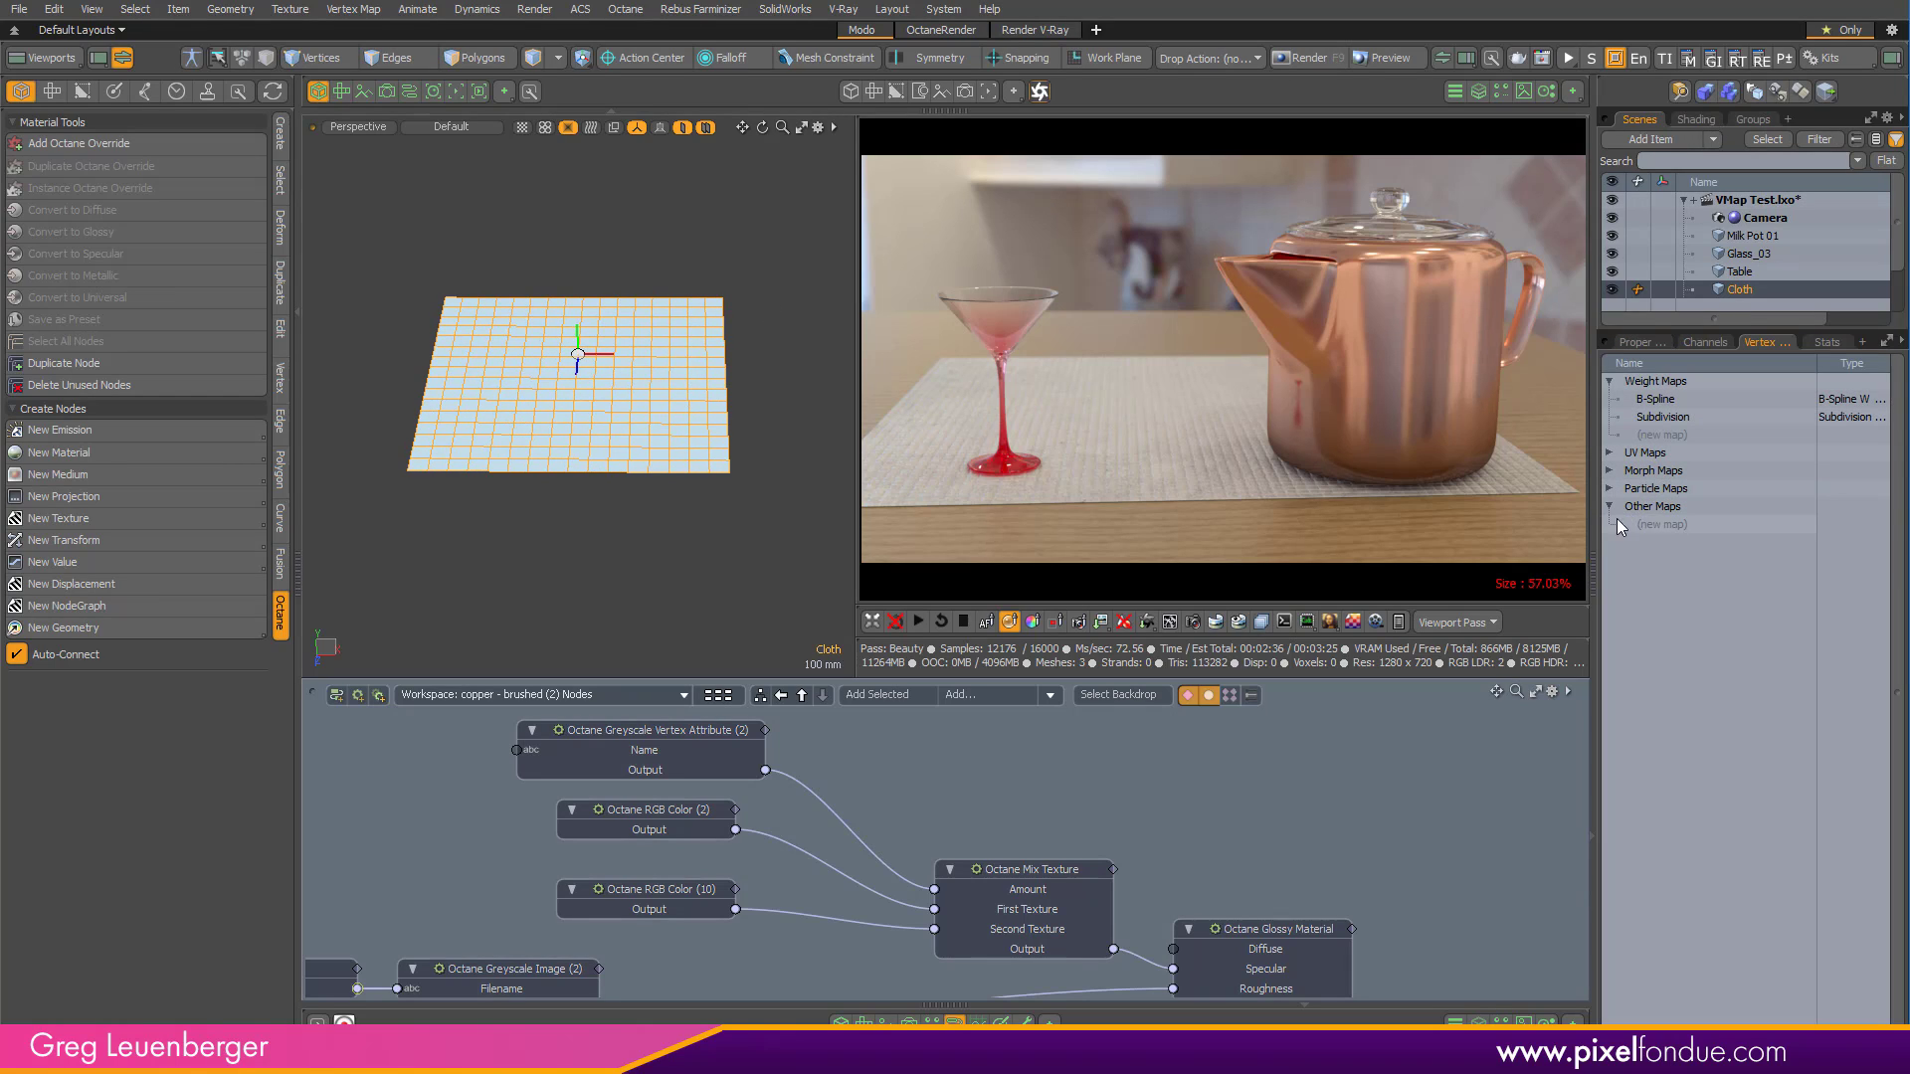
left_click(1655, 524)
left_click(657, 812)
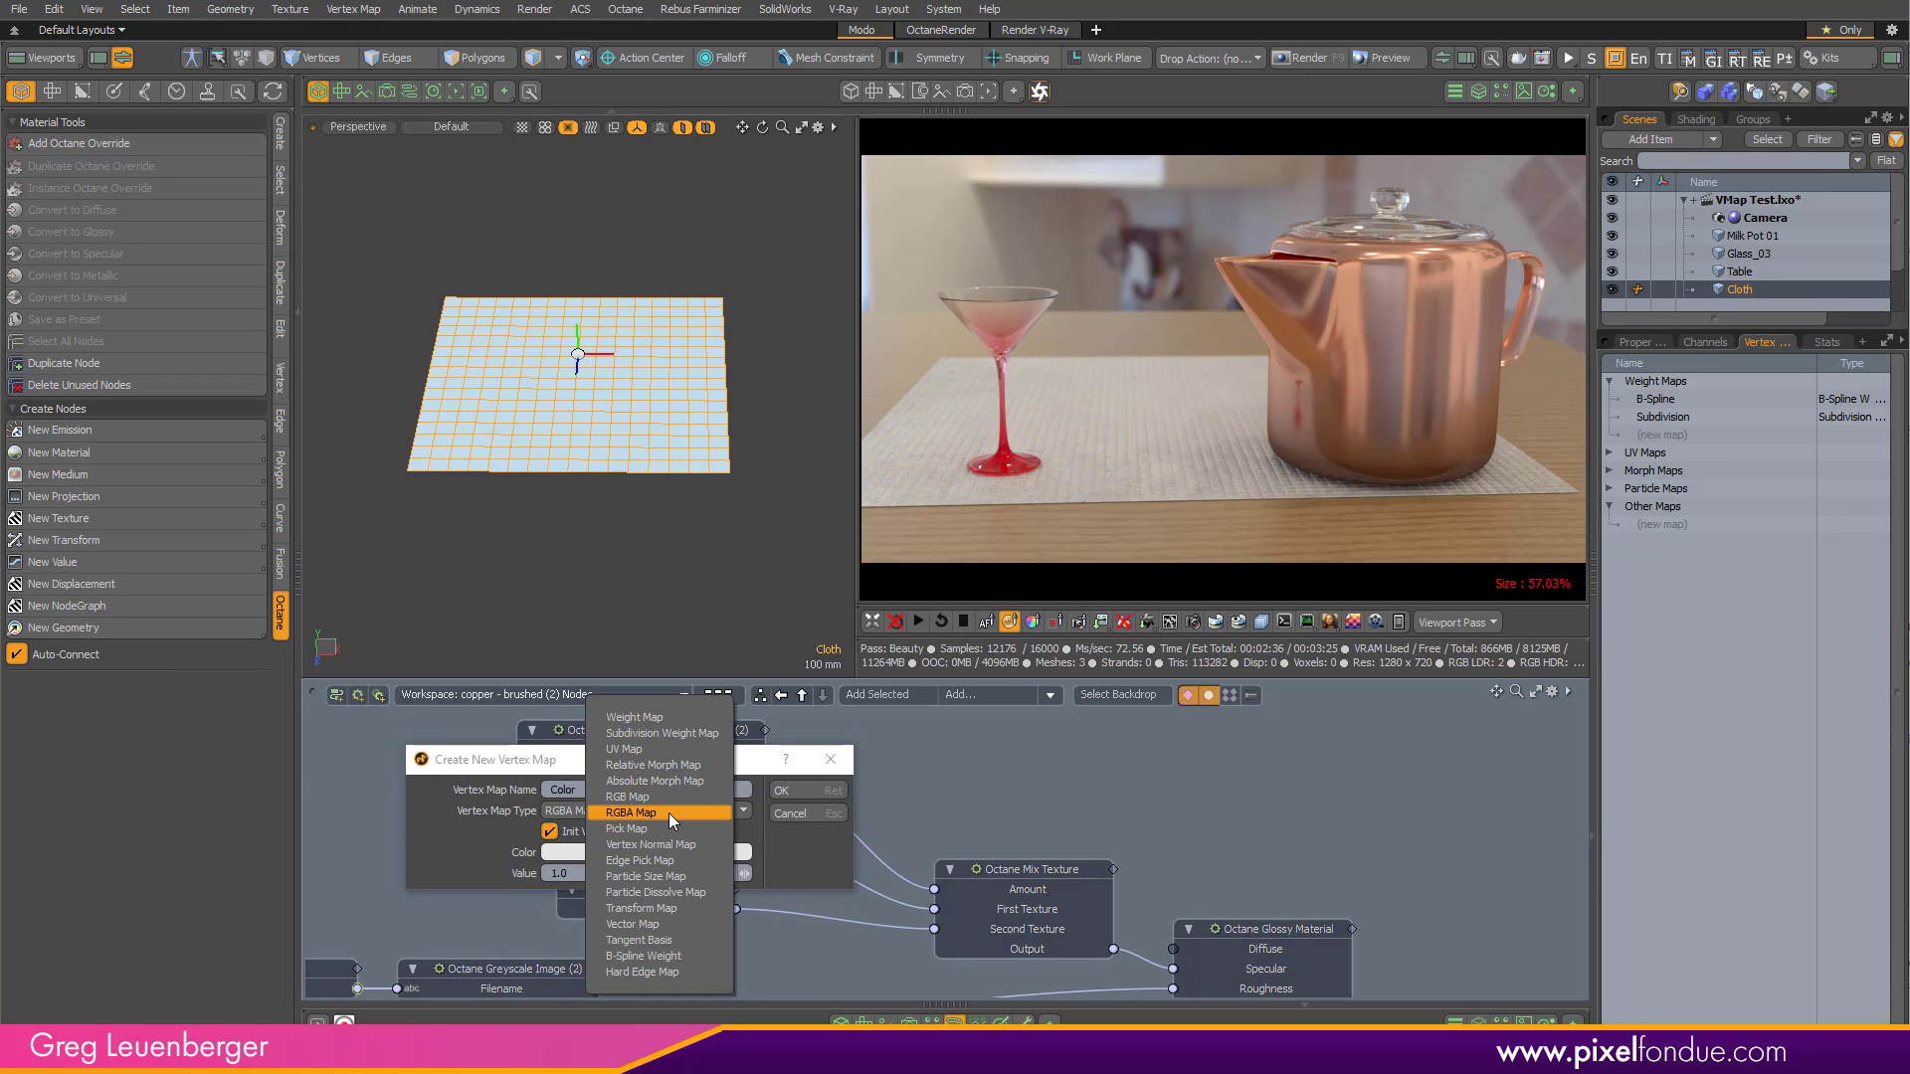
left_click(683, 797)
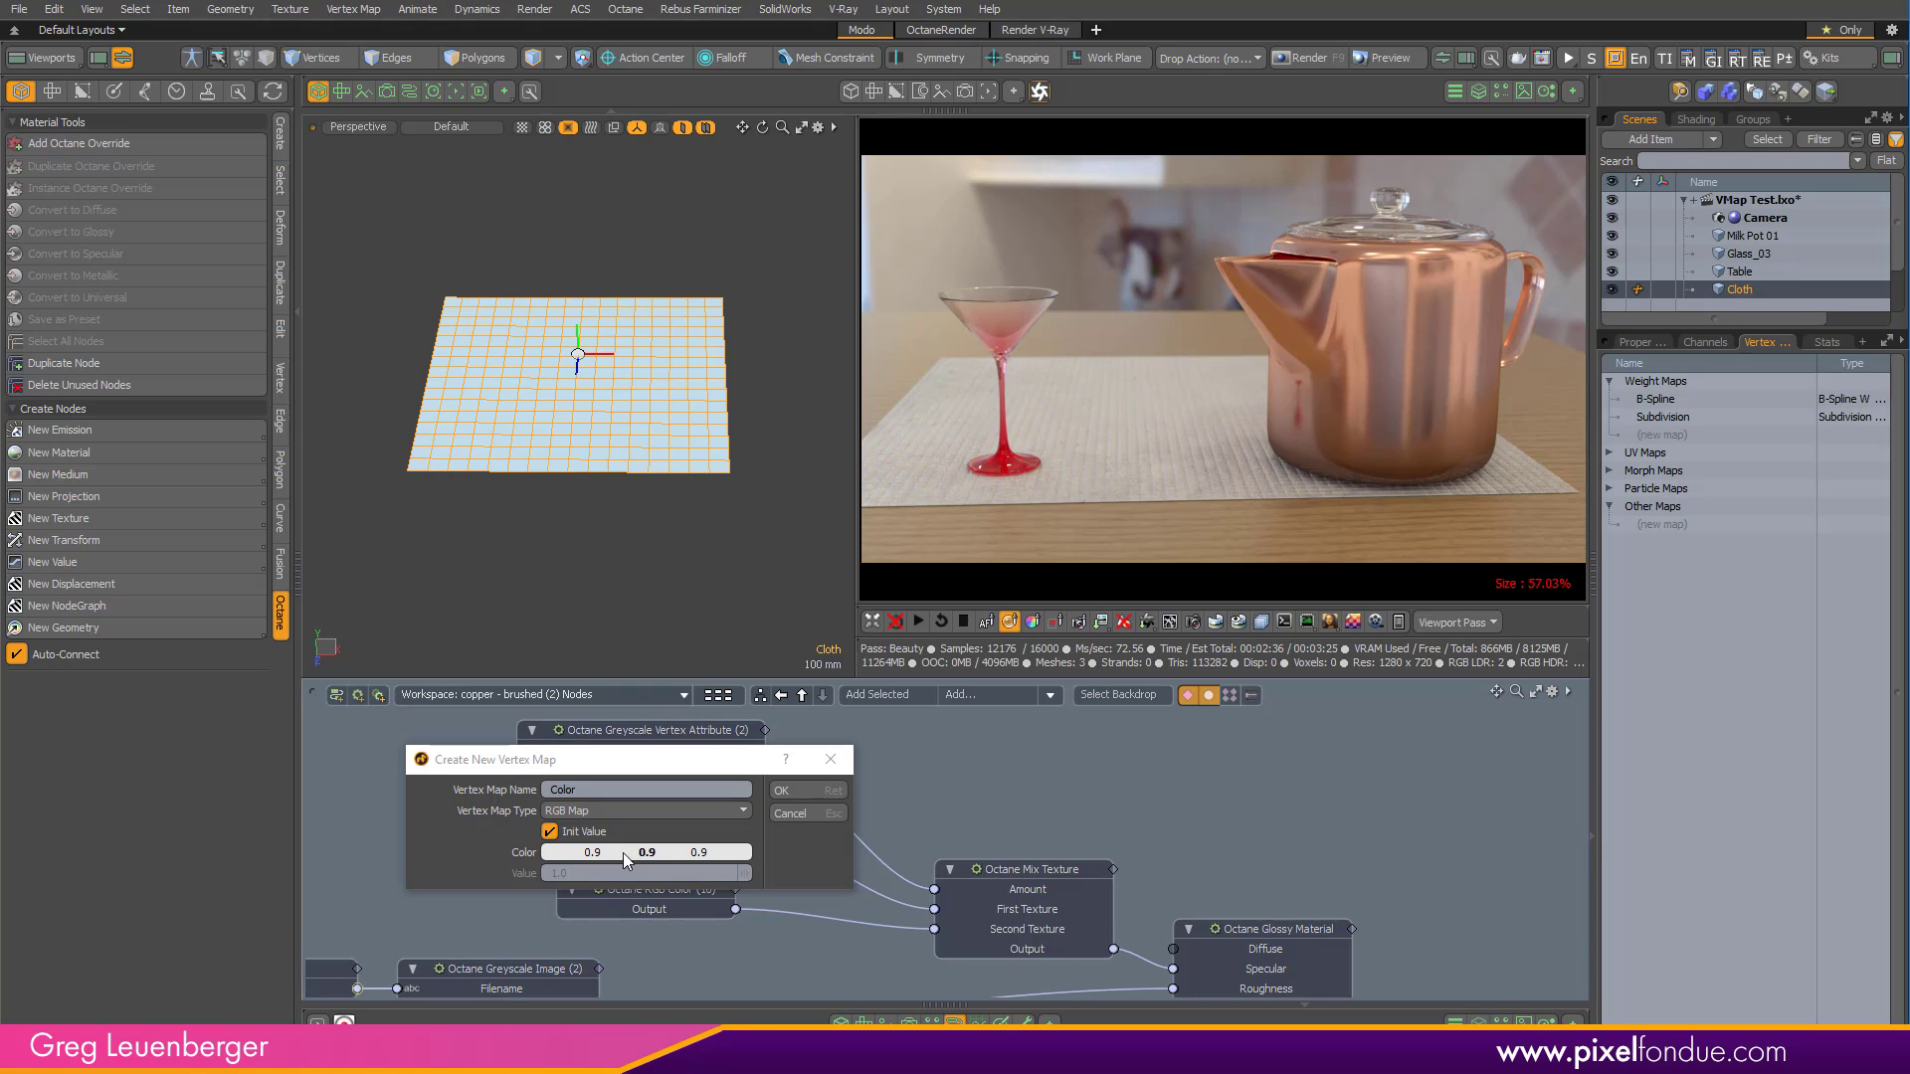
left_click_drag(623, 852, 708, 854)
left_click(808, 791)
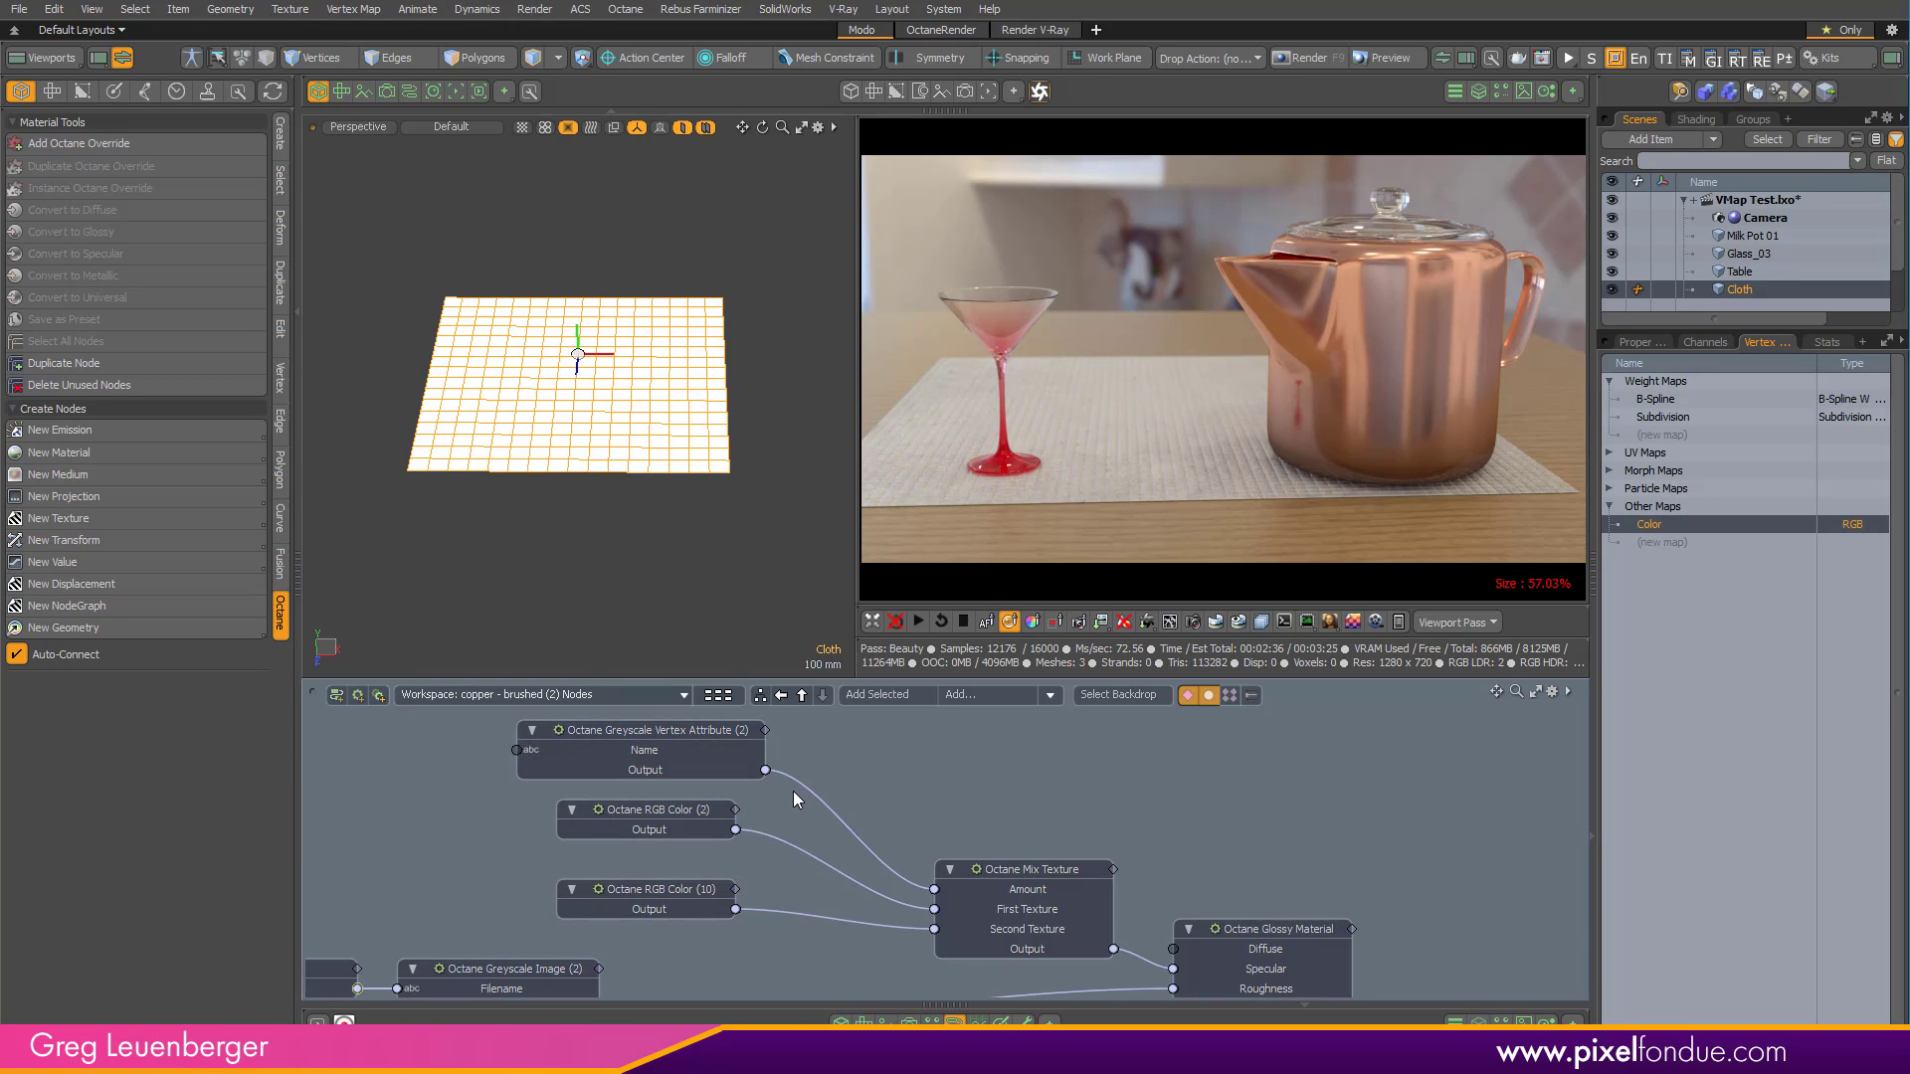
Paint a blue 0.0 0.54 1.0 spot as a left eye on the cloth's Color map with the vertex map Paint tool.
left_click_drag(756, 517, 623, 456, "alt")
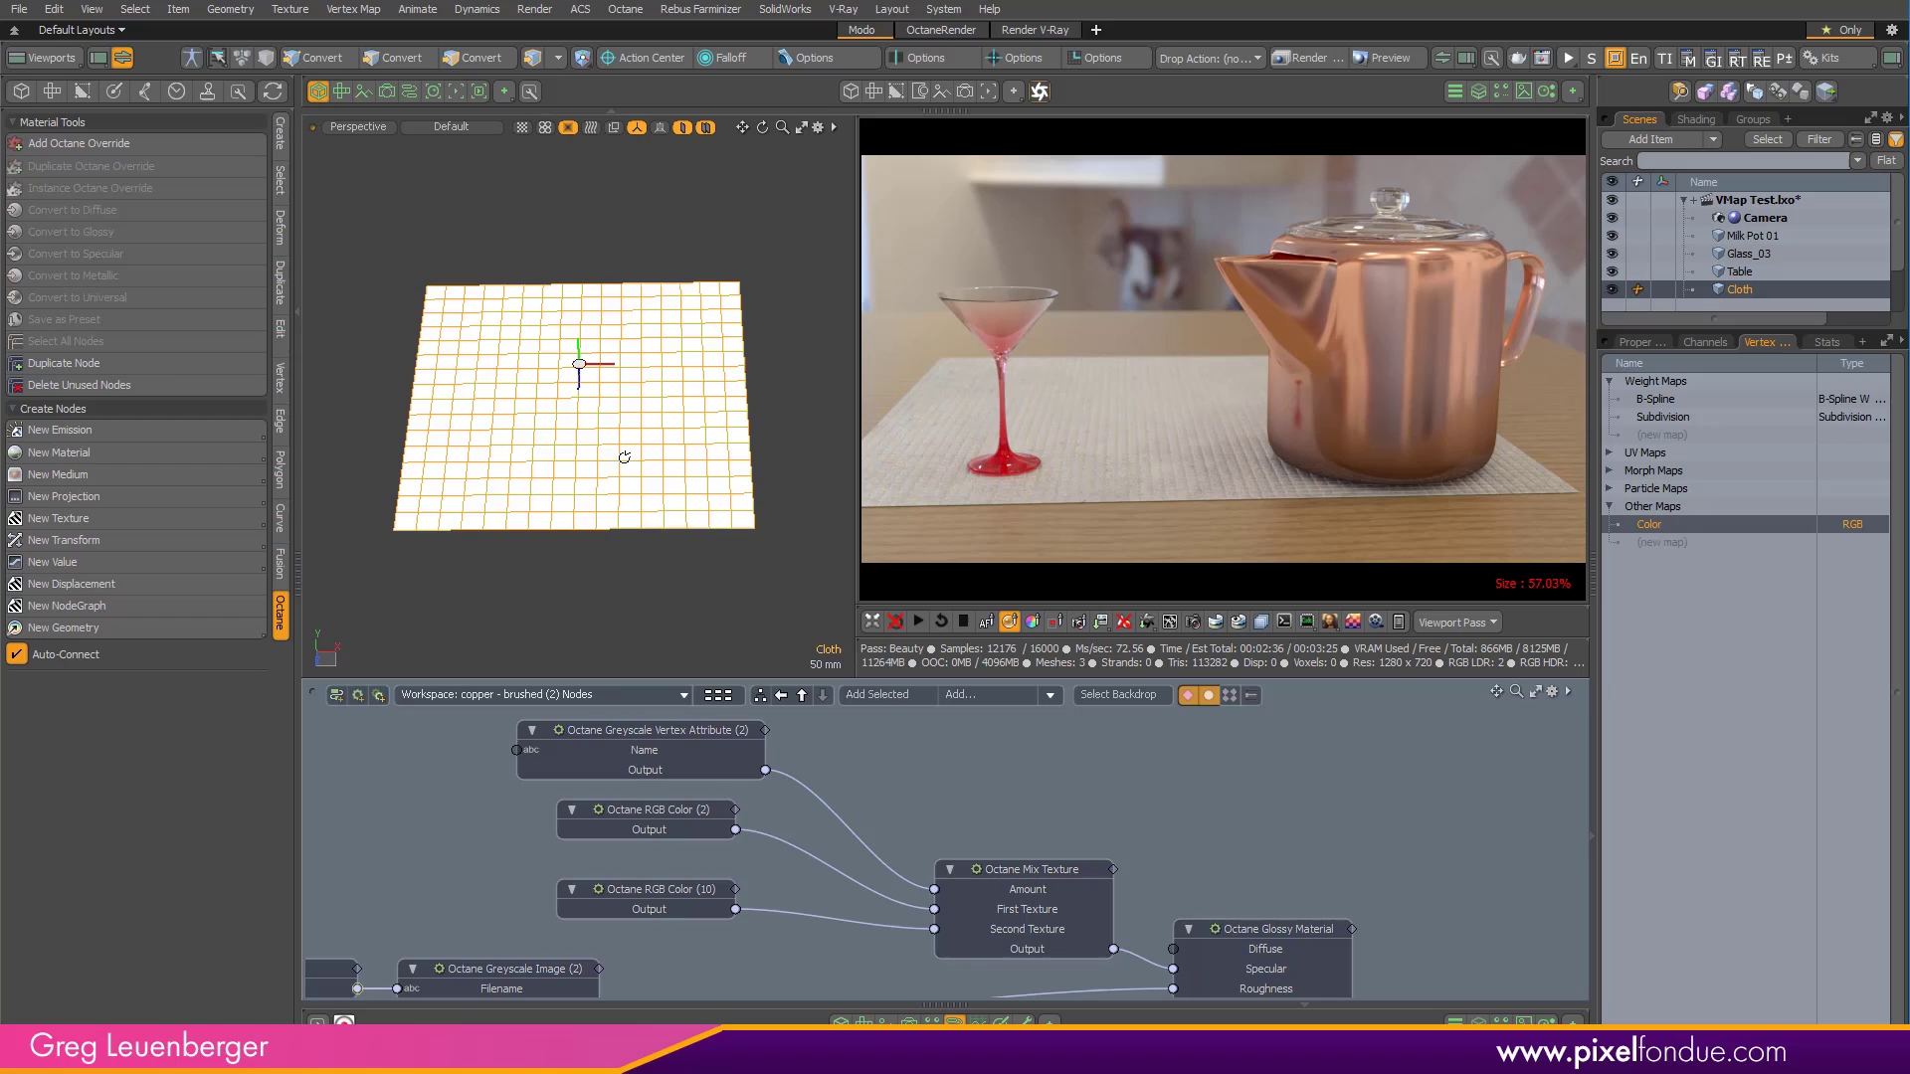
left_click(114, 91)
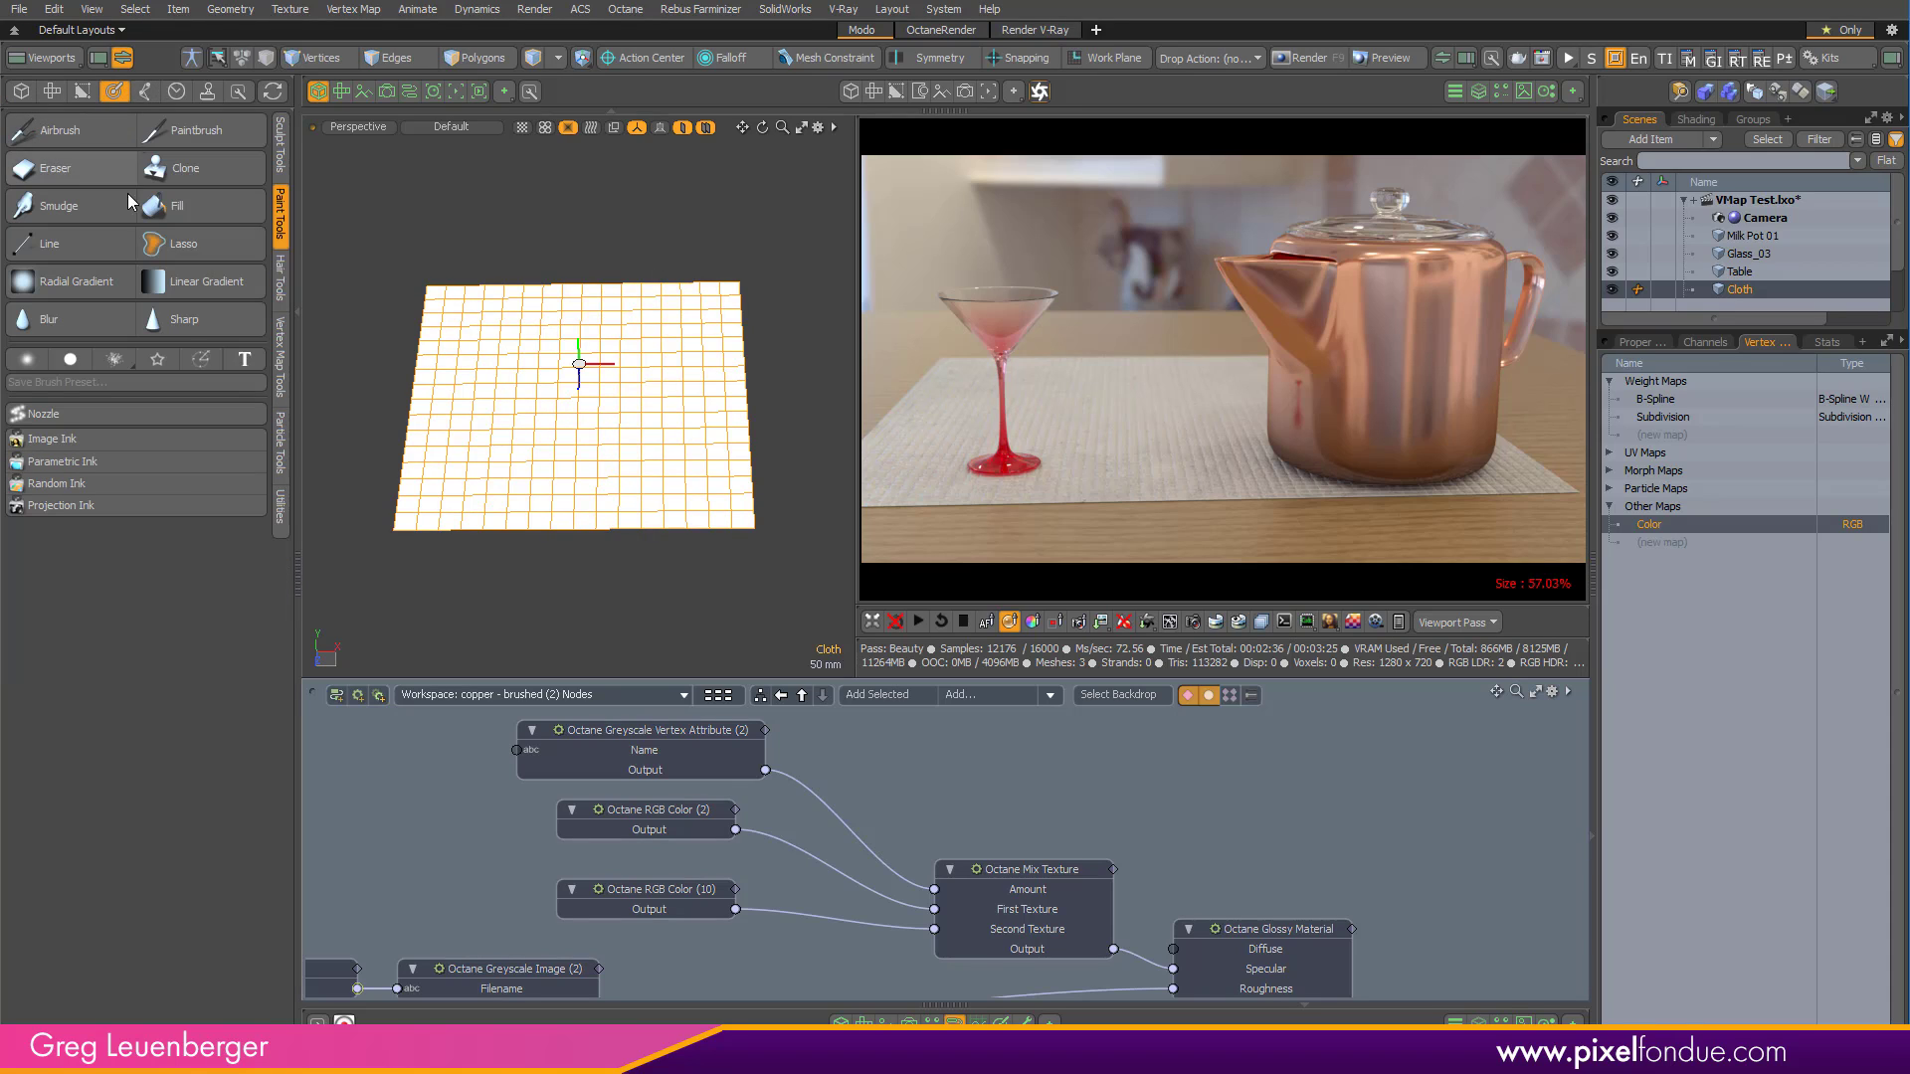
left_click(281, 358)
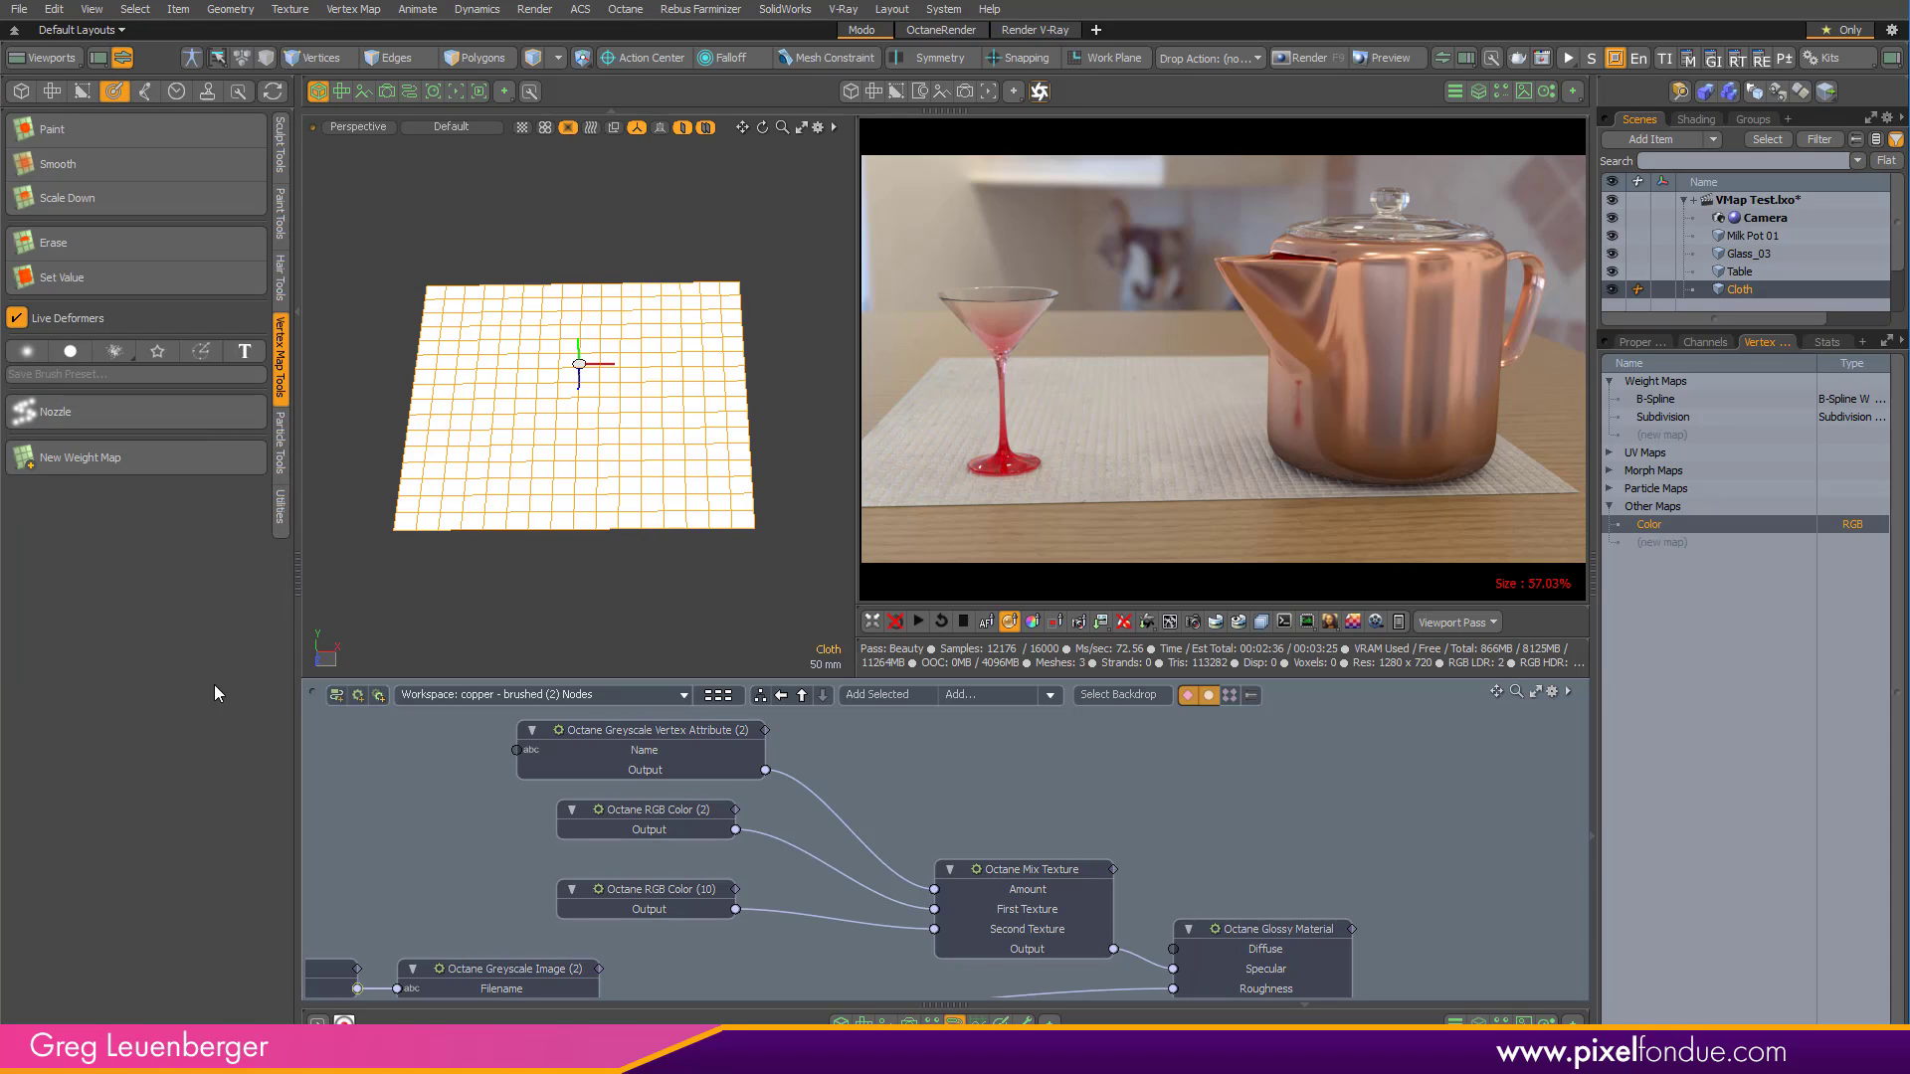
left_click(98, 132)
left_click(146, 522)
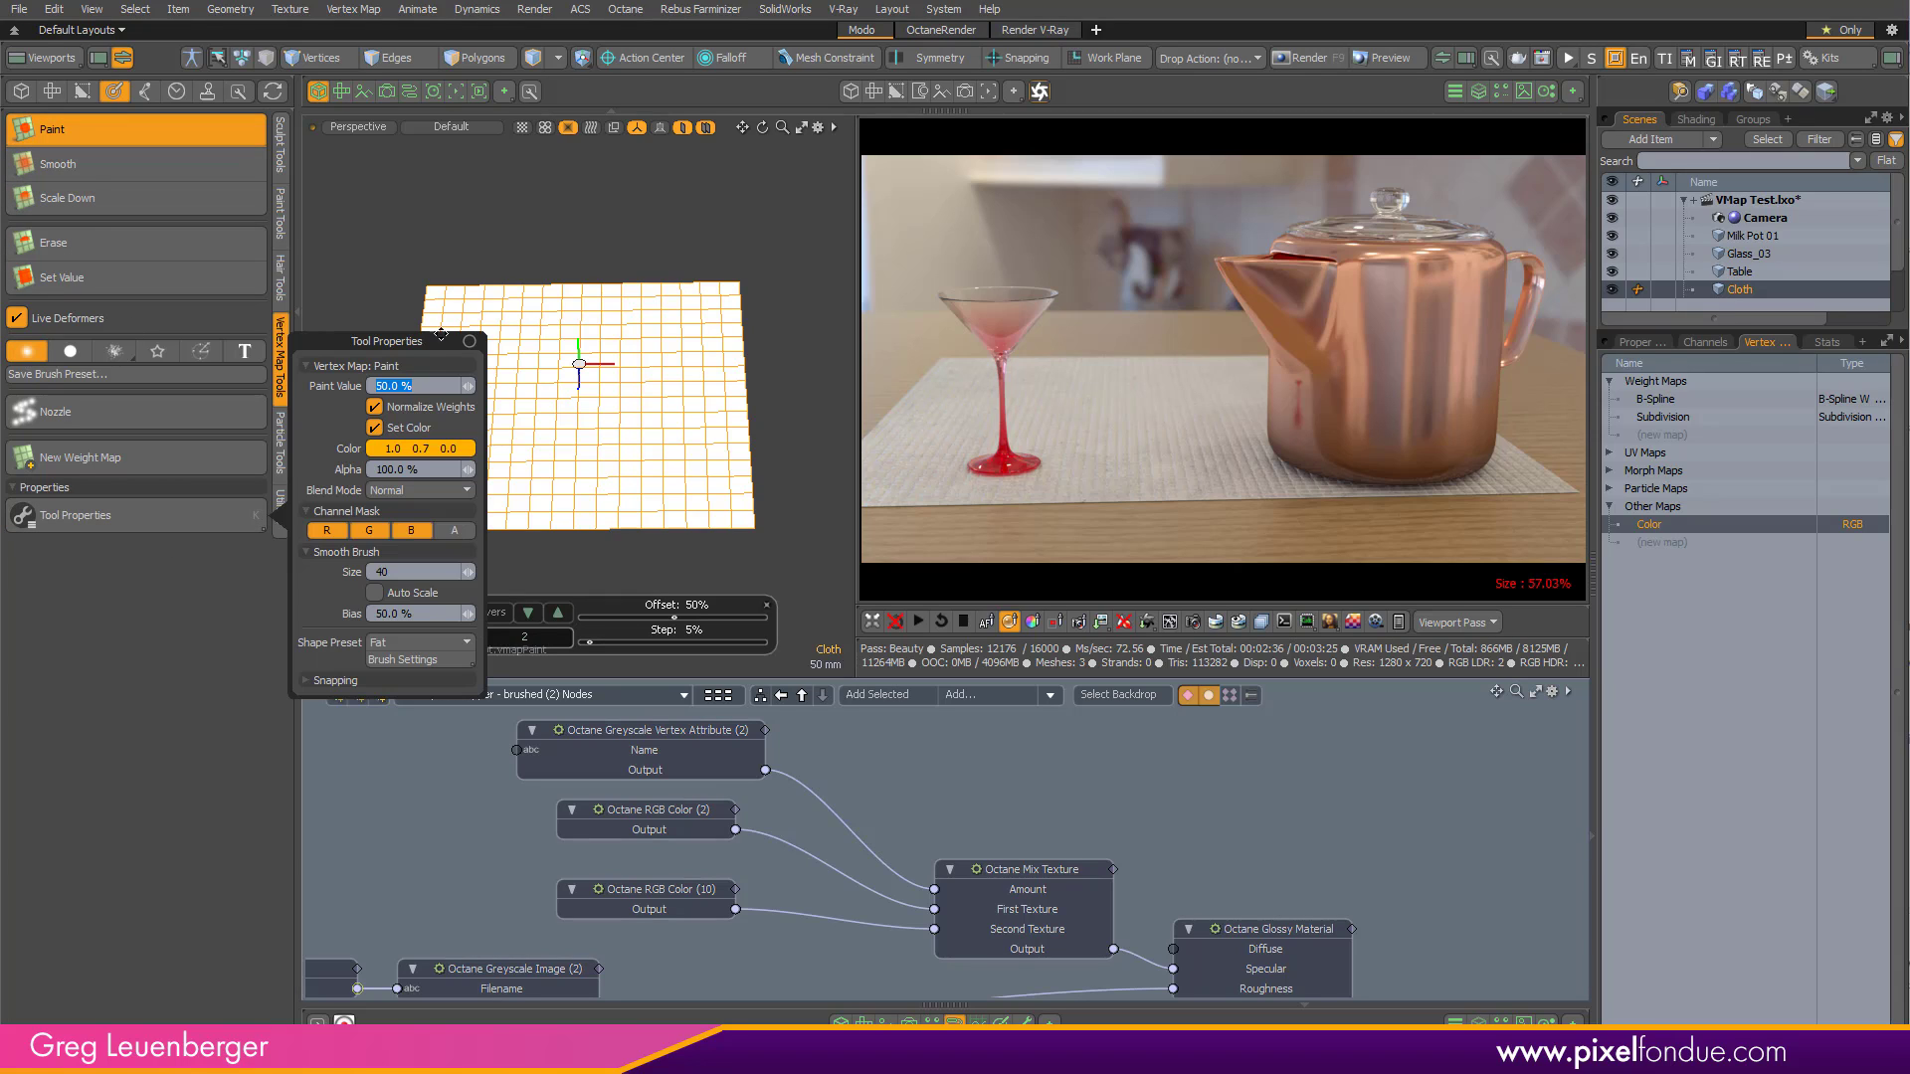
left_click_drag(401, 341, 187, 515)
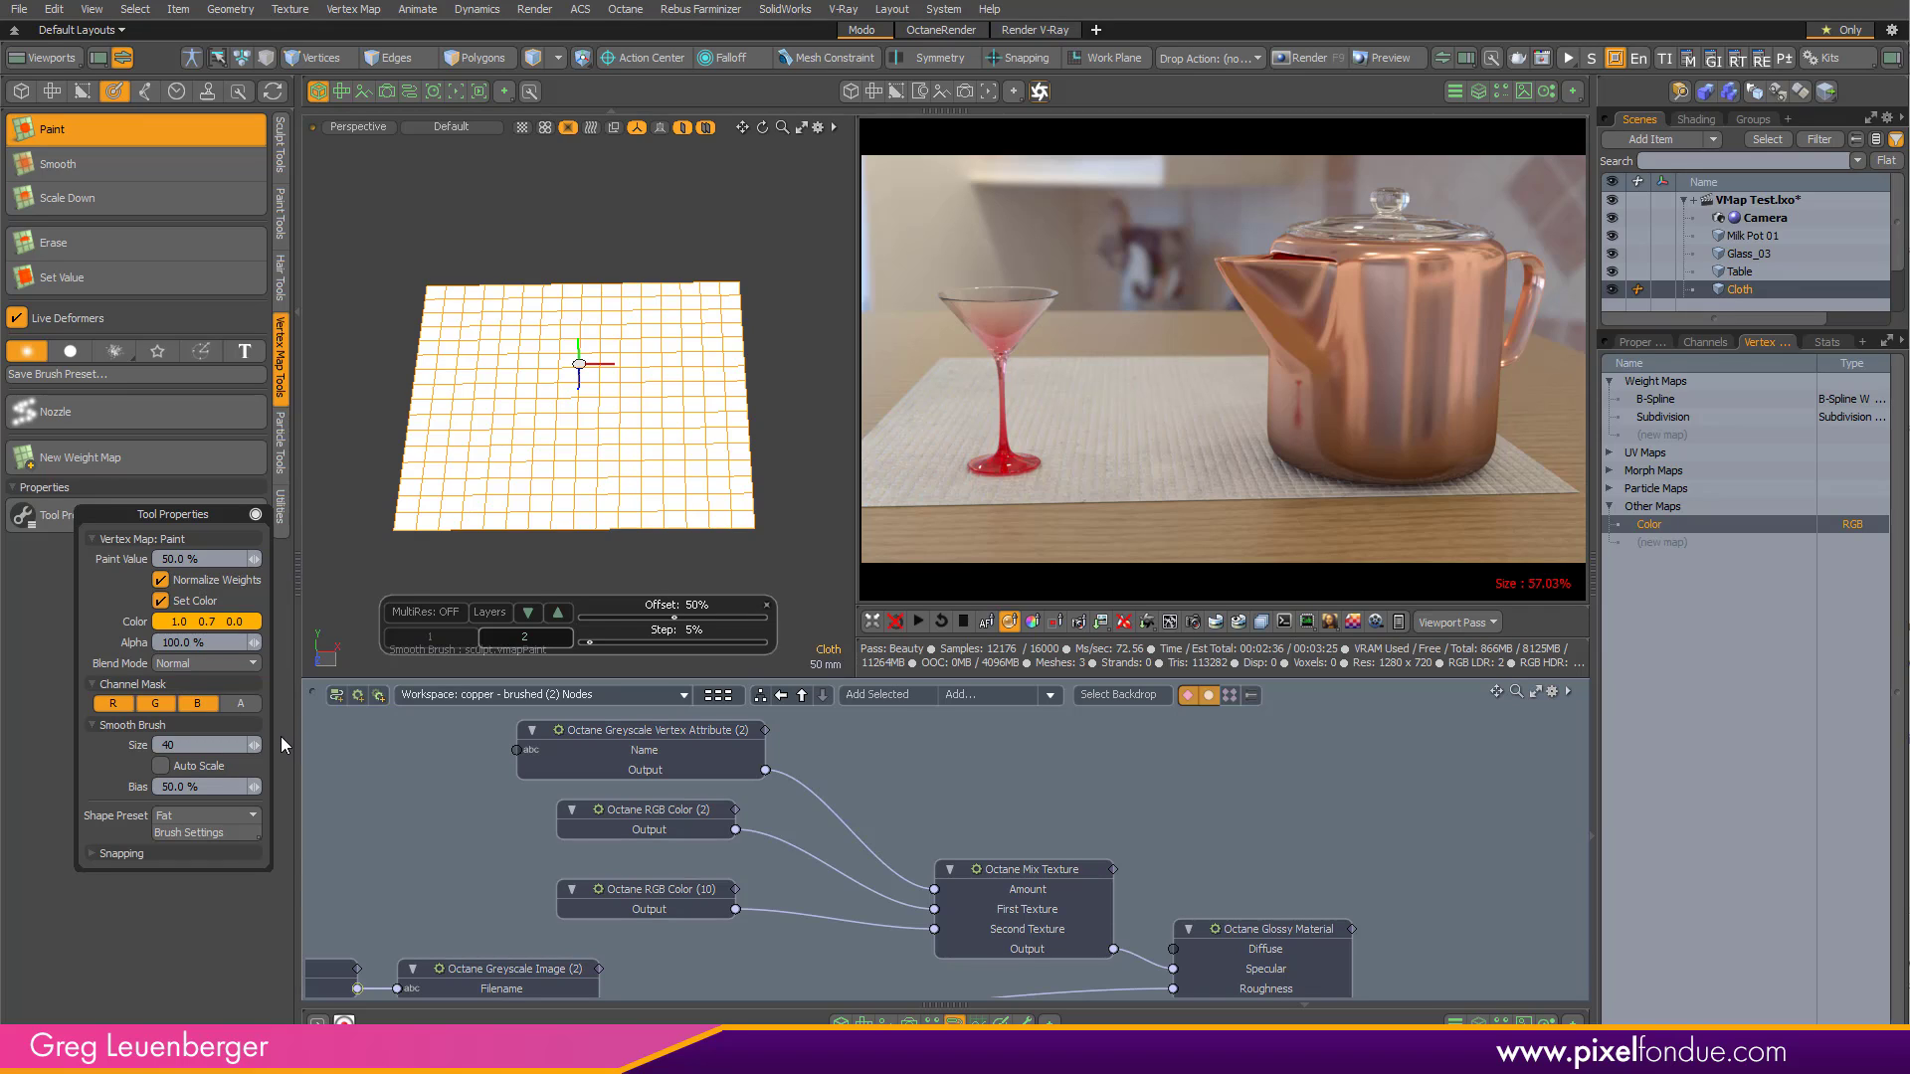
left_click(255, 622)
left_click_drag(532, 495, 602, 503)
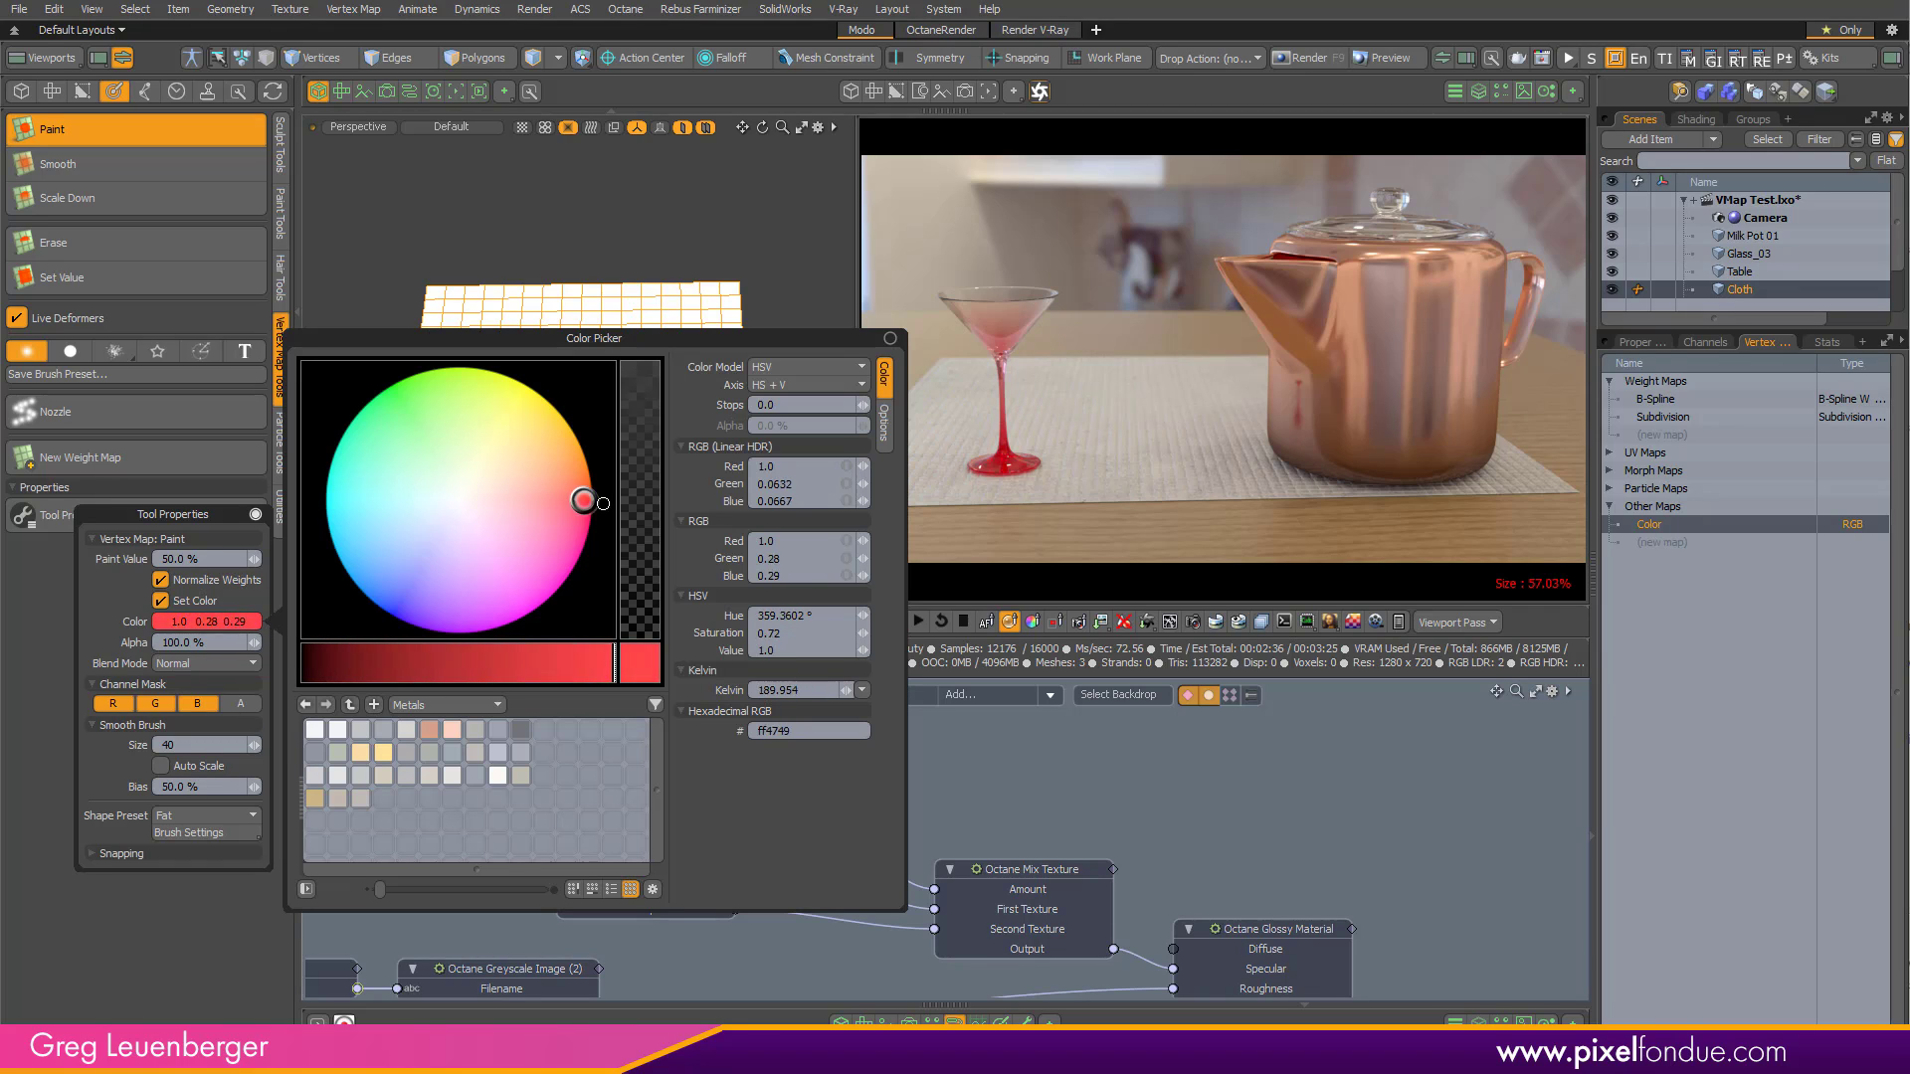
left_click_drag(379, 594, 358, 588)
left_click(412, 553)
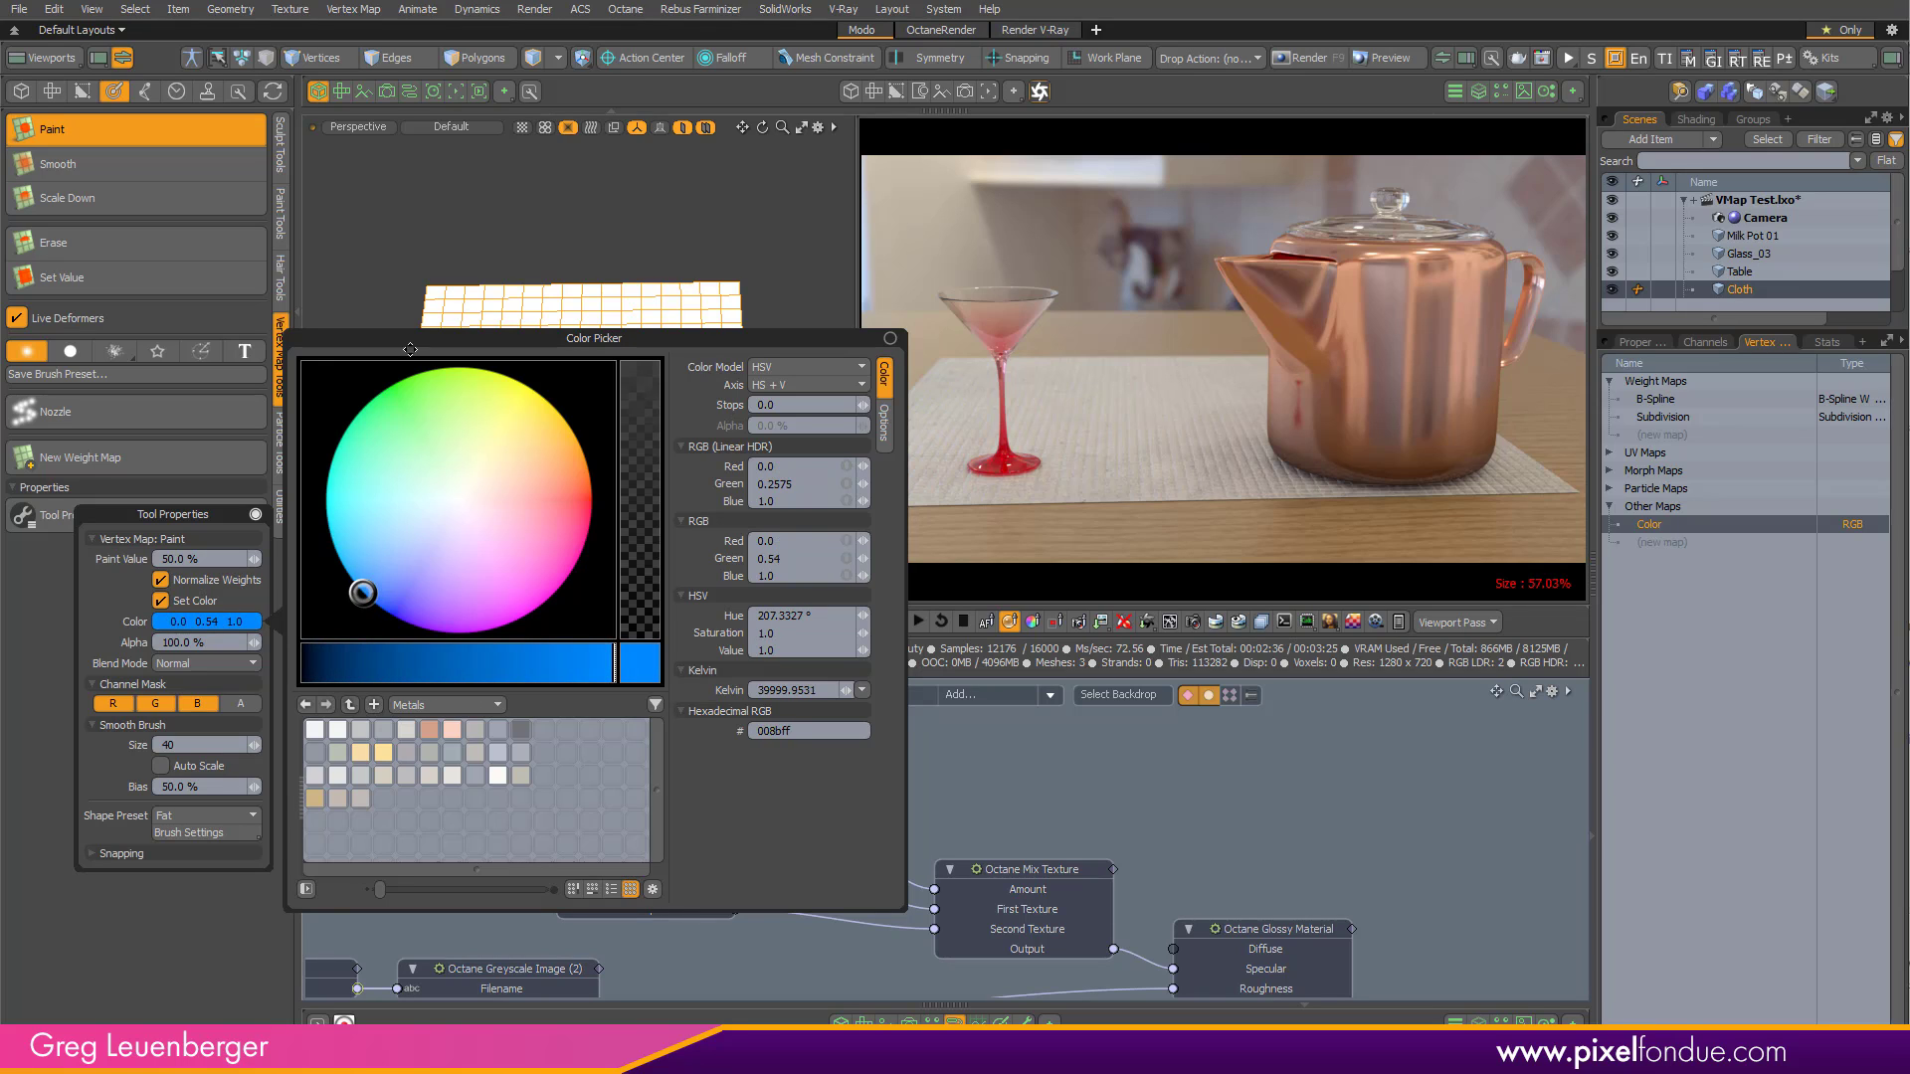
mouse_move(496, 367)
left_mouse_down()
mouse_move(557, 329)
mouse_move(513, 461)
mouse_move(605, 493)
mouse_move(614, 517)
left_mouse_up()
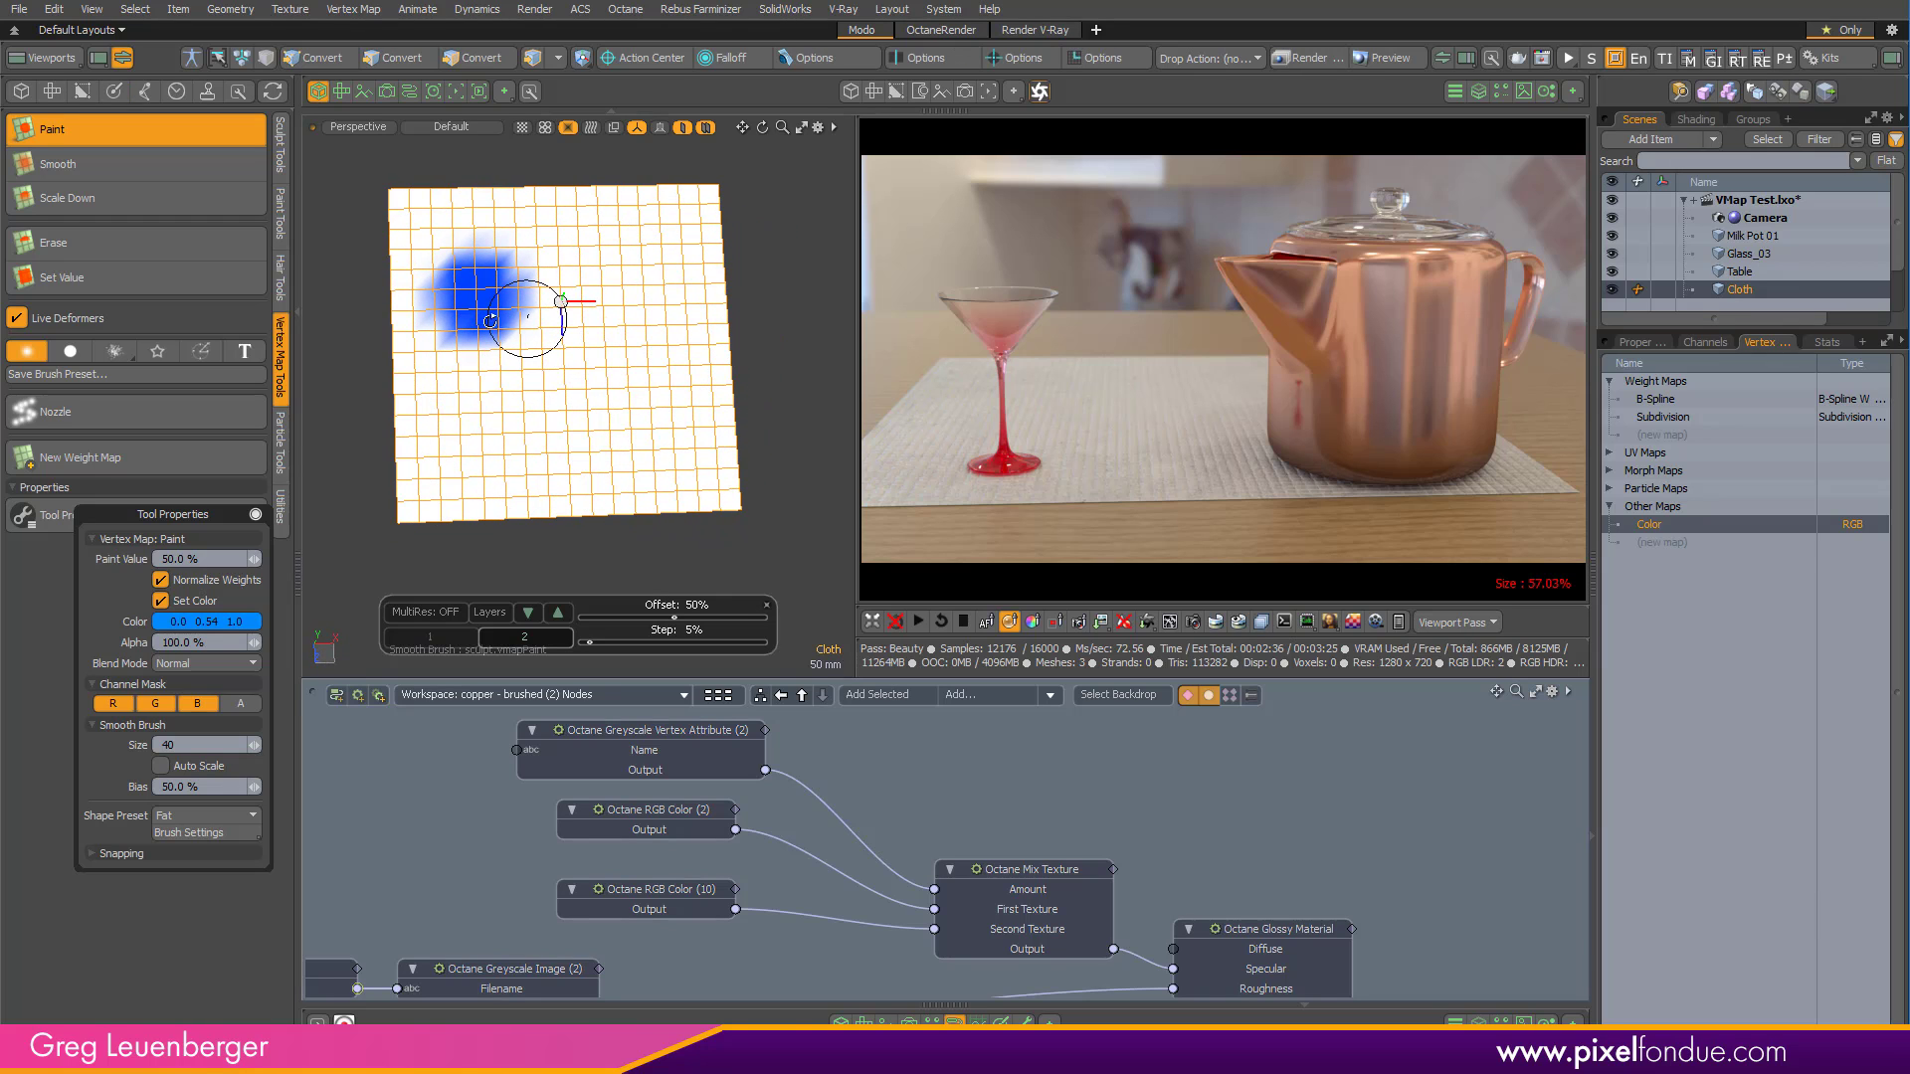
Drop the Paint tool and subdivide the cloth's polygons twice with the Faceted method.
left_click_drag(491, 321, 527, 416, "alt")
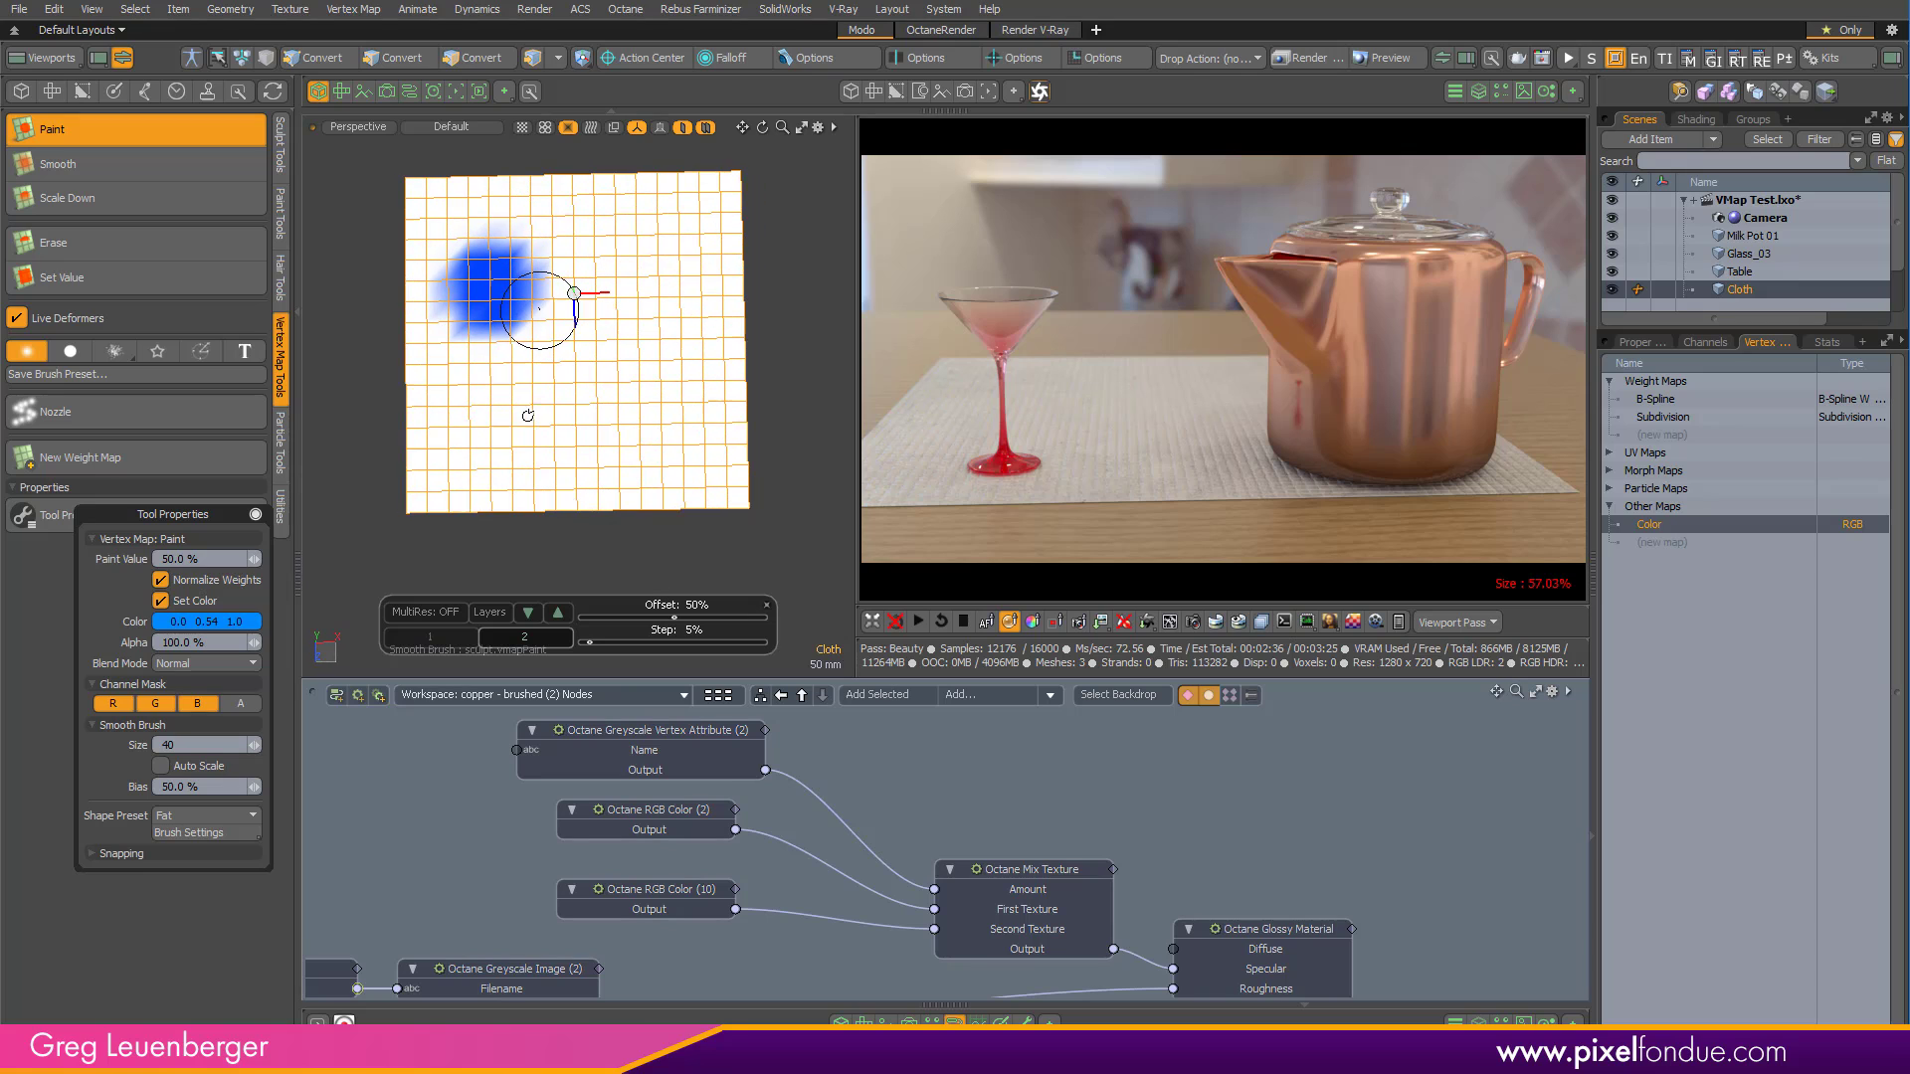
key("space")
key("shift+d")
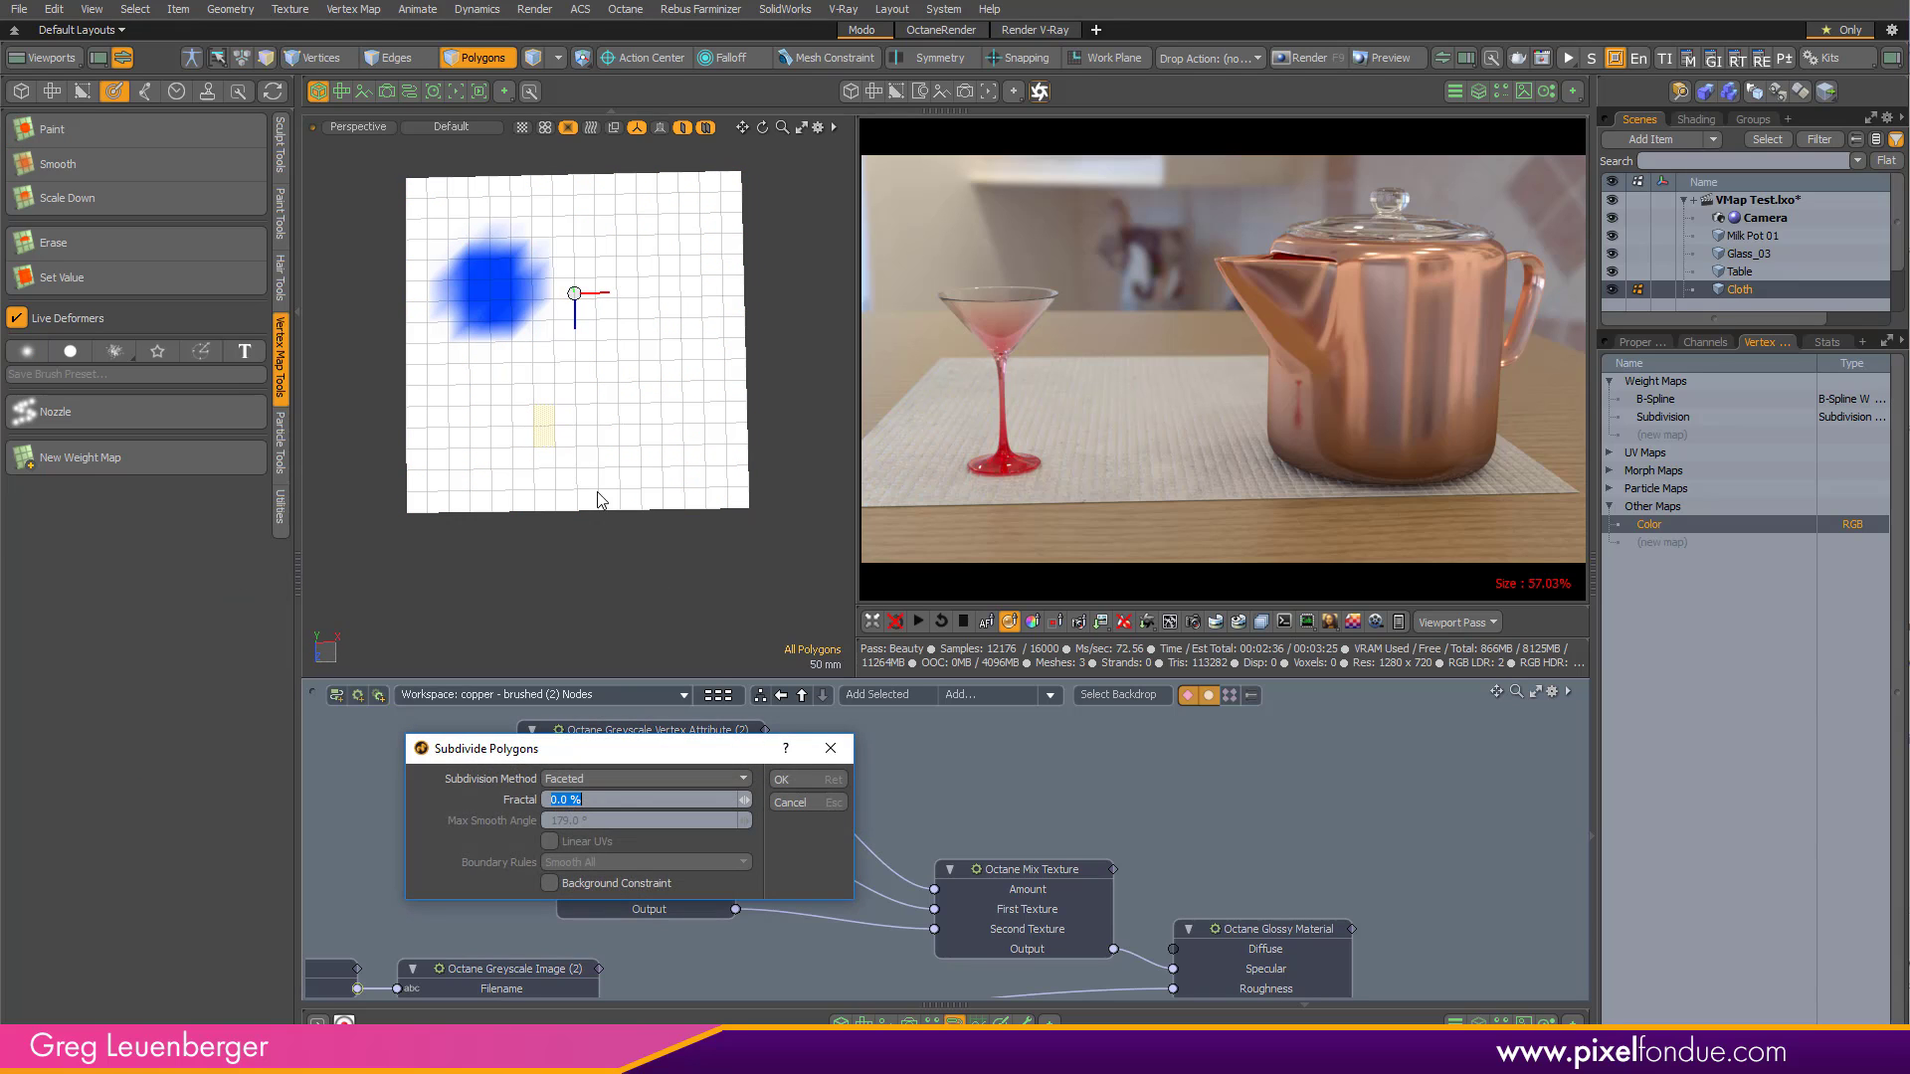
left_click(805, 781)
key("shift+d")
left_click(806, 784)
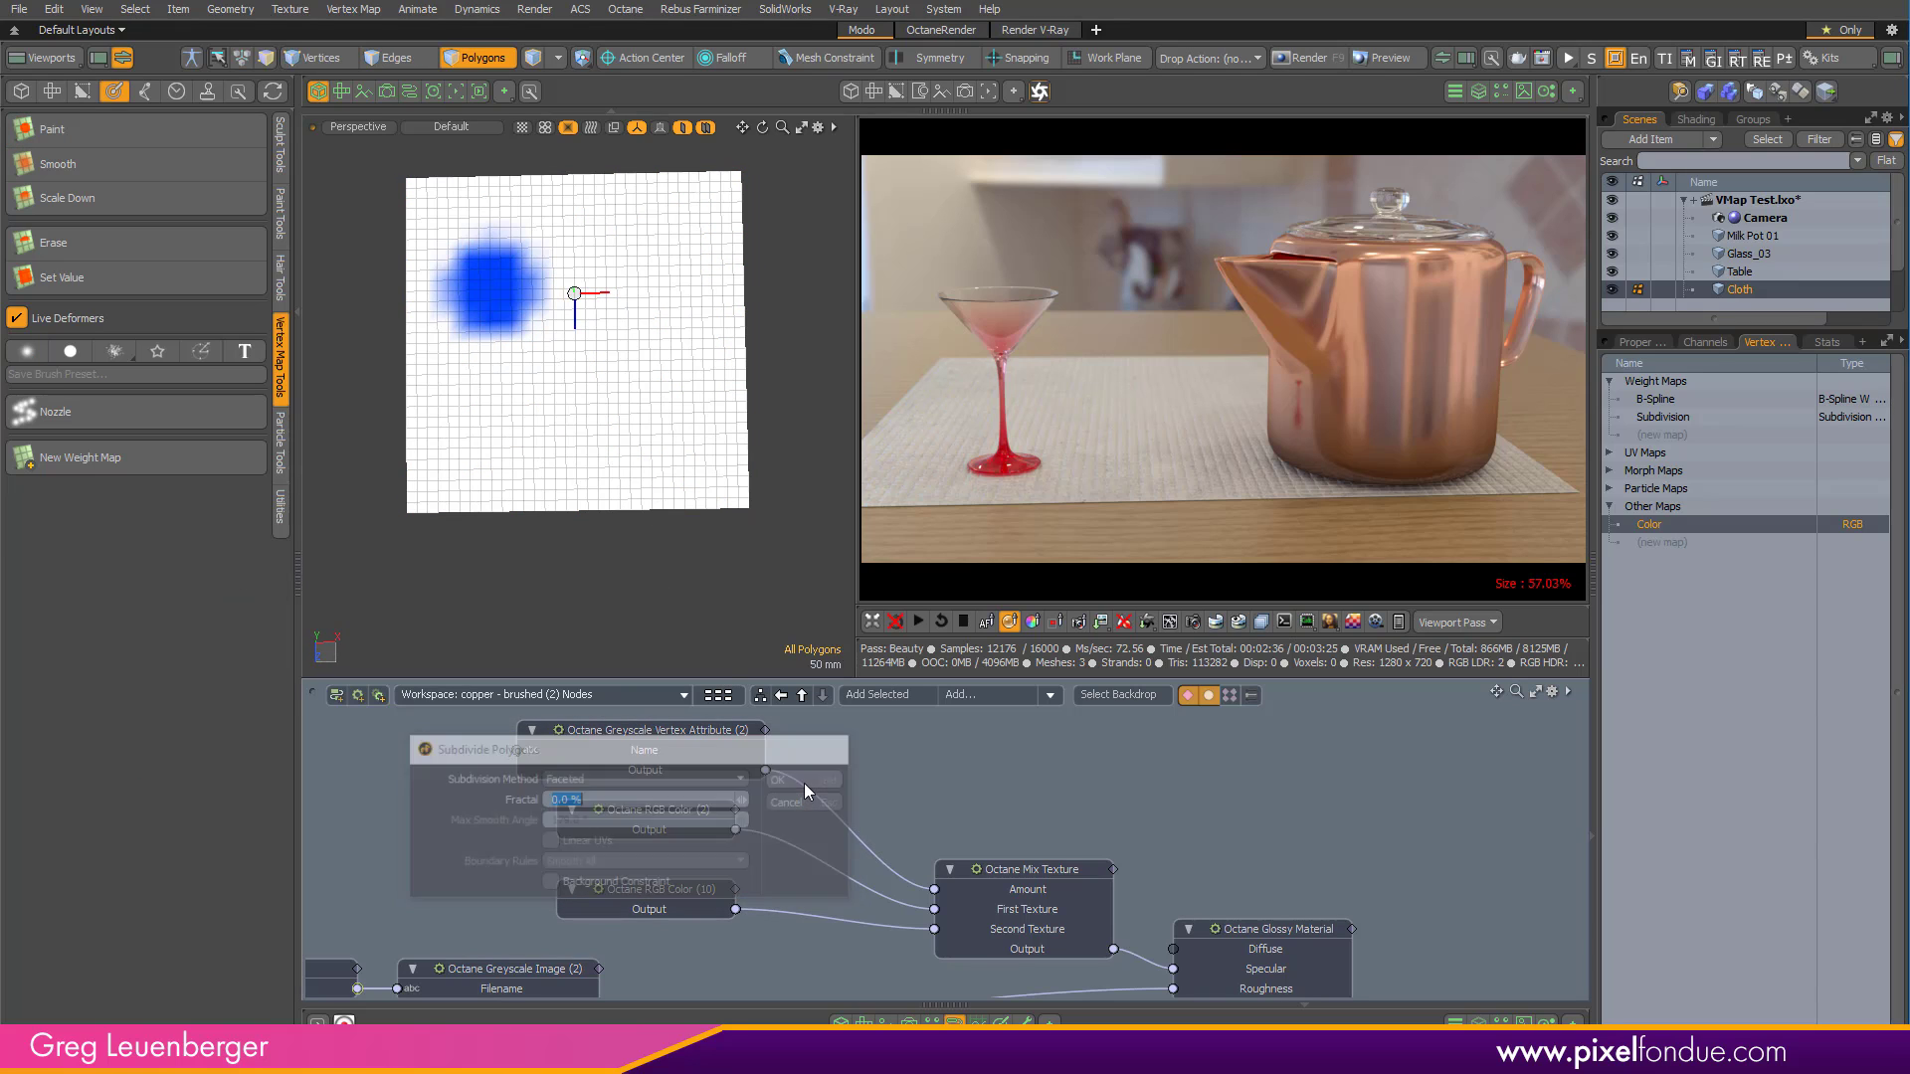
Paint a matching blue right eye on the denser cloth and round out the left one.
left_click(119, 124)
left_click_drag(659, 291, 660, 300)
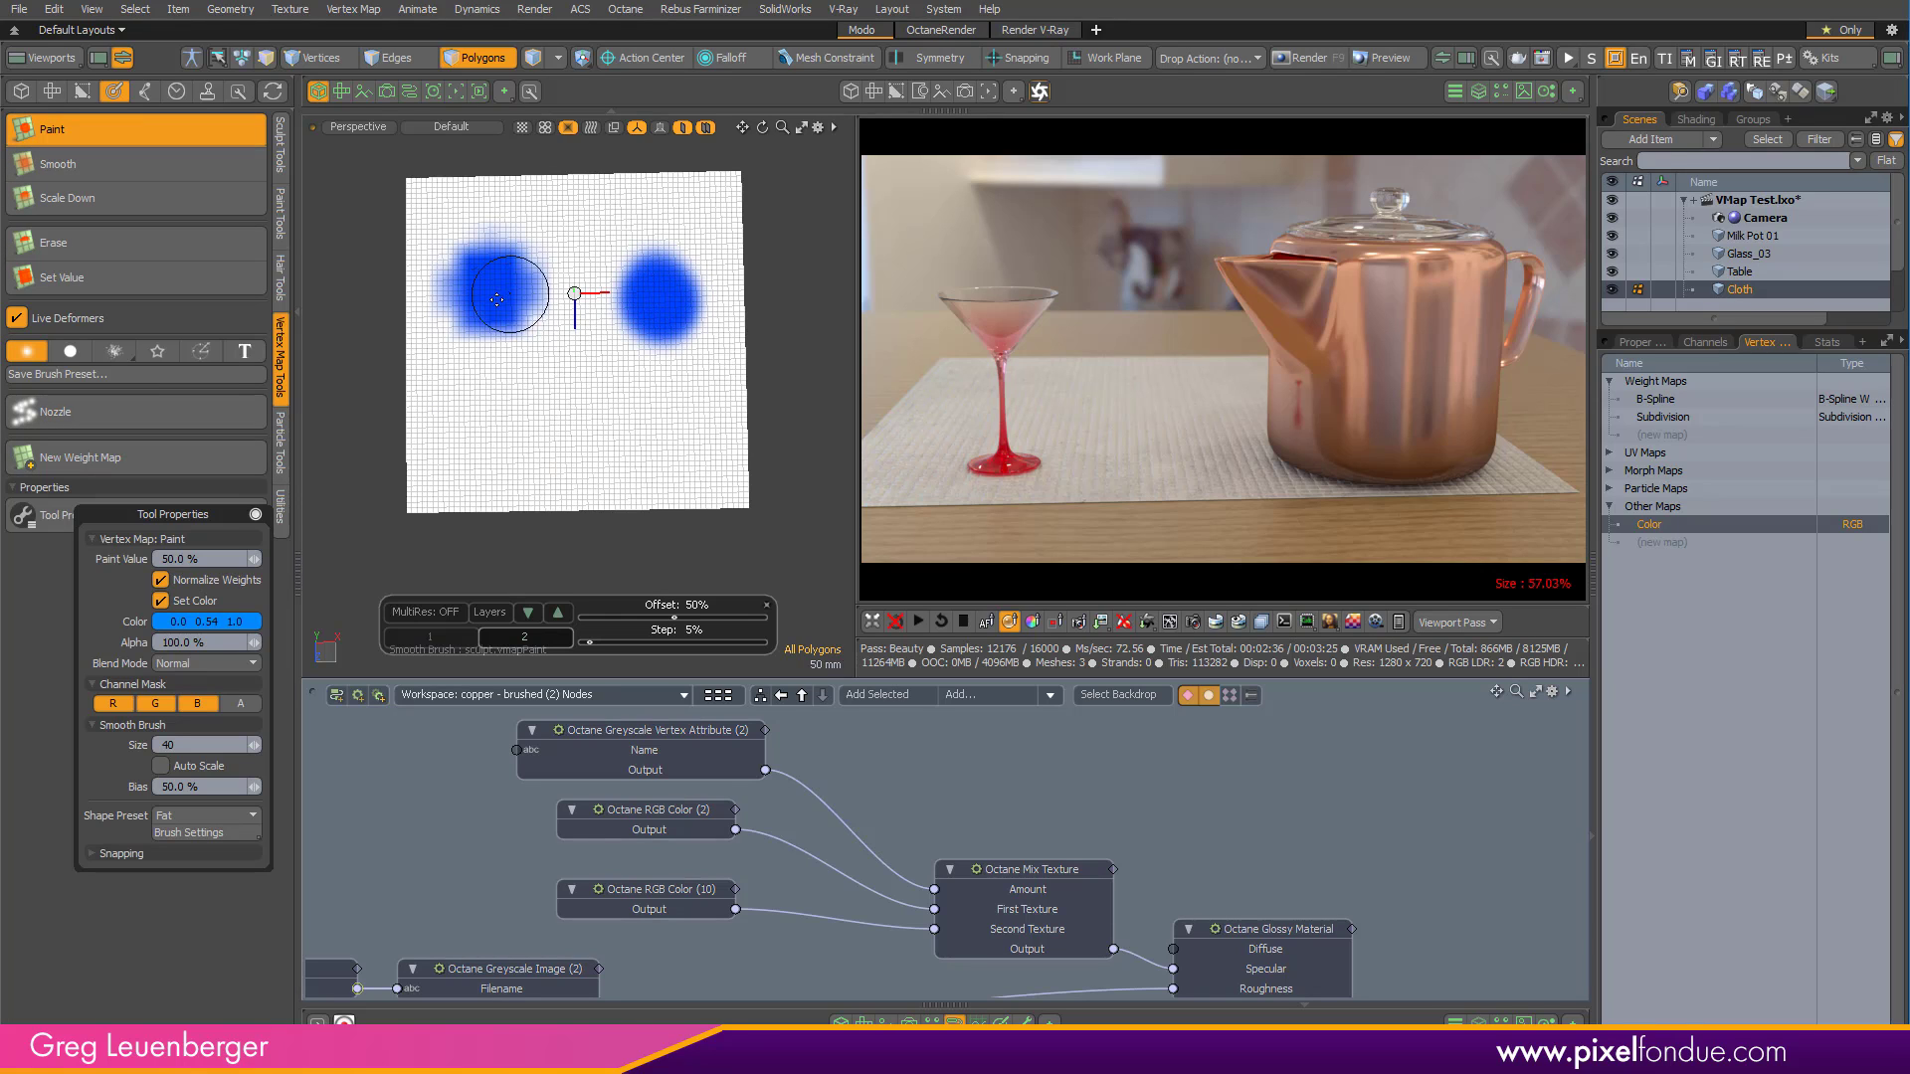
mouse_move(493, 292)
left_mouse_down()
mouse_move(494, 316)
mouse_move(485, 284)
left_mouse_up()
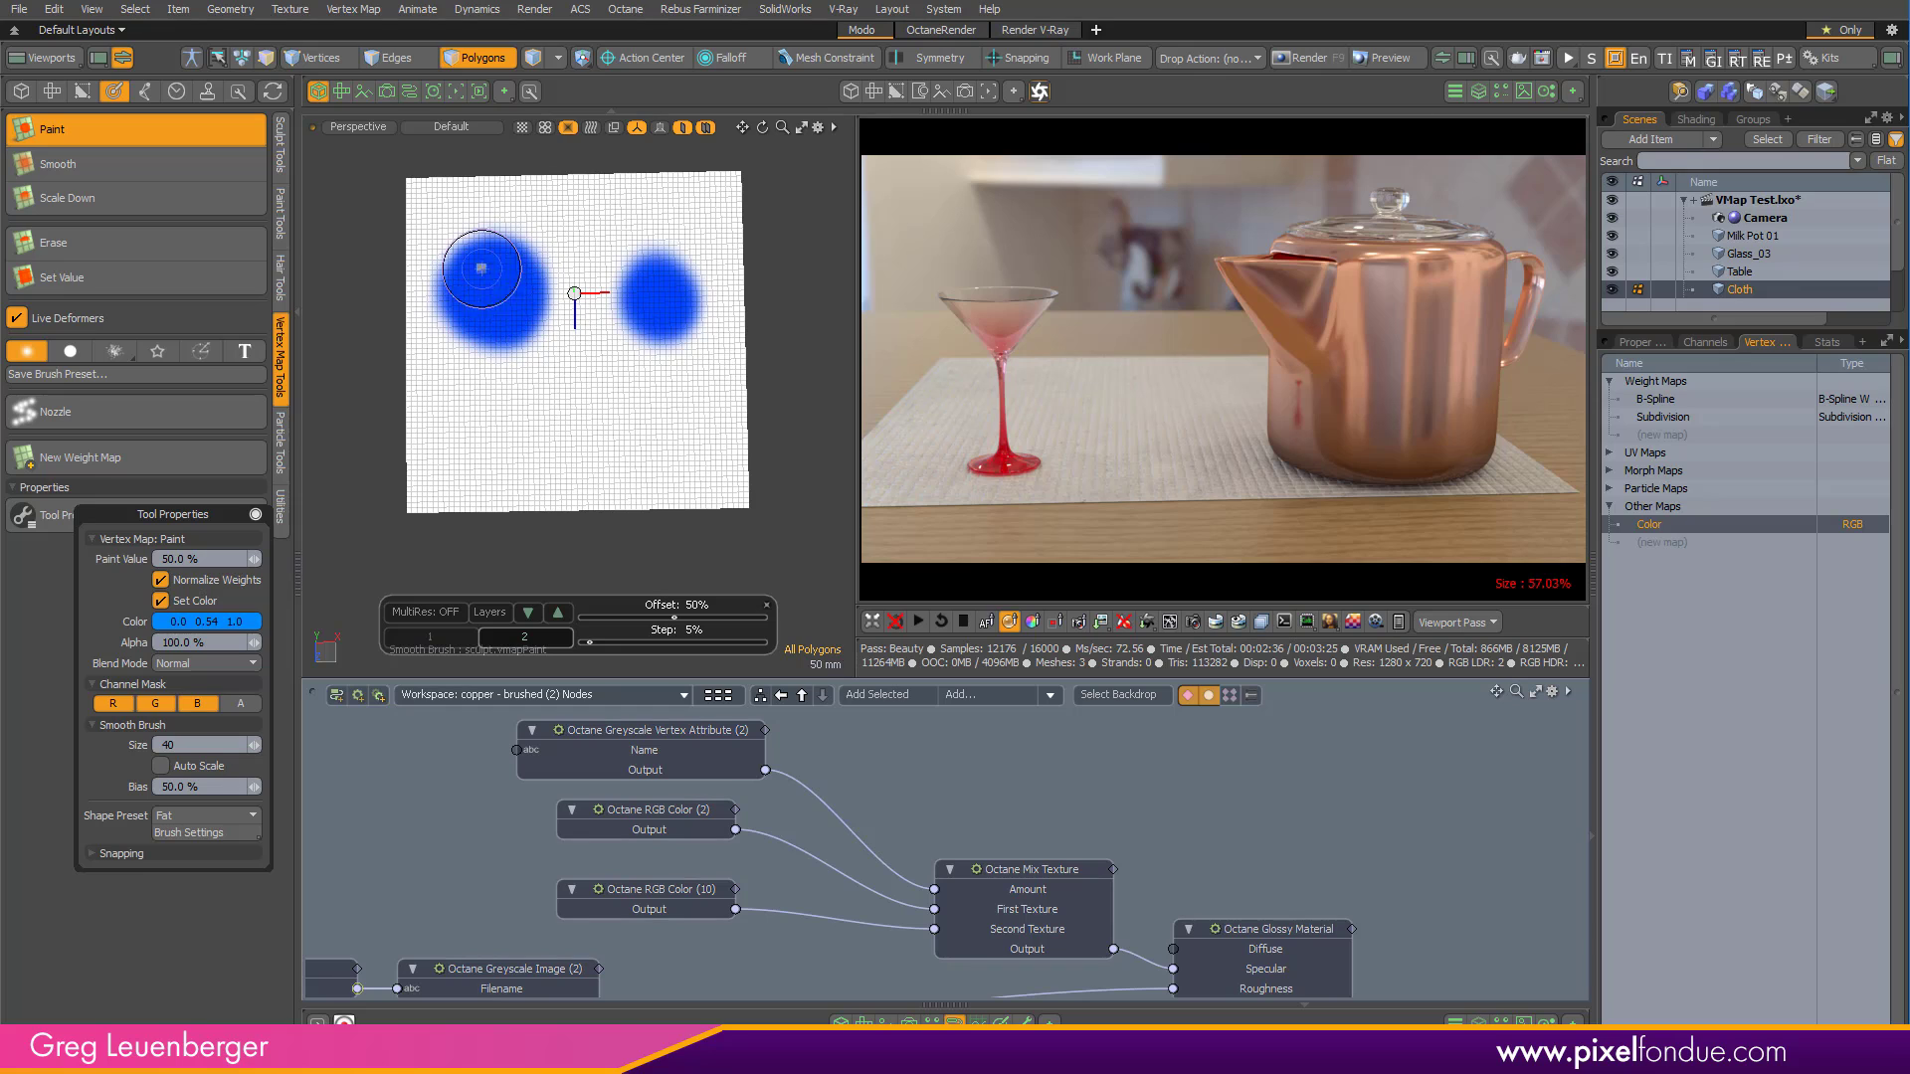
left_click_drag(656, 296, 637, 302)
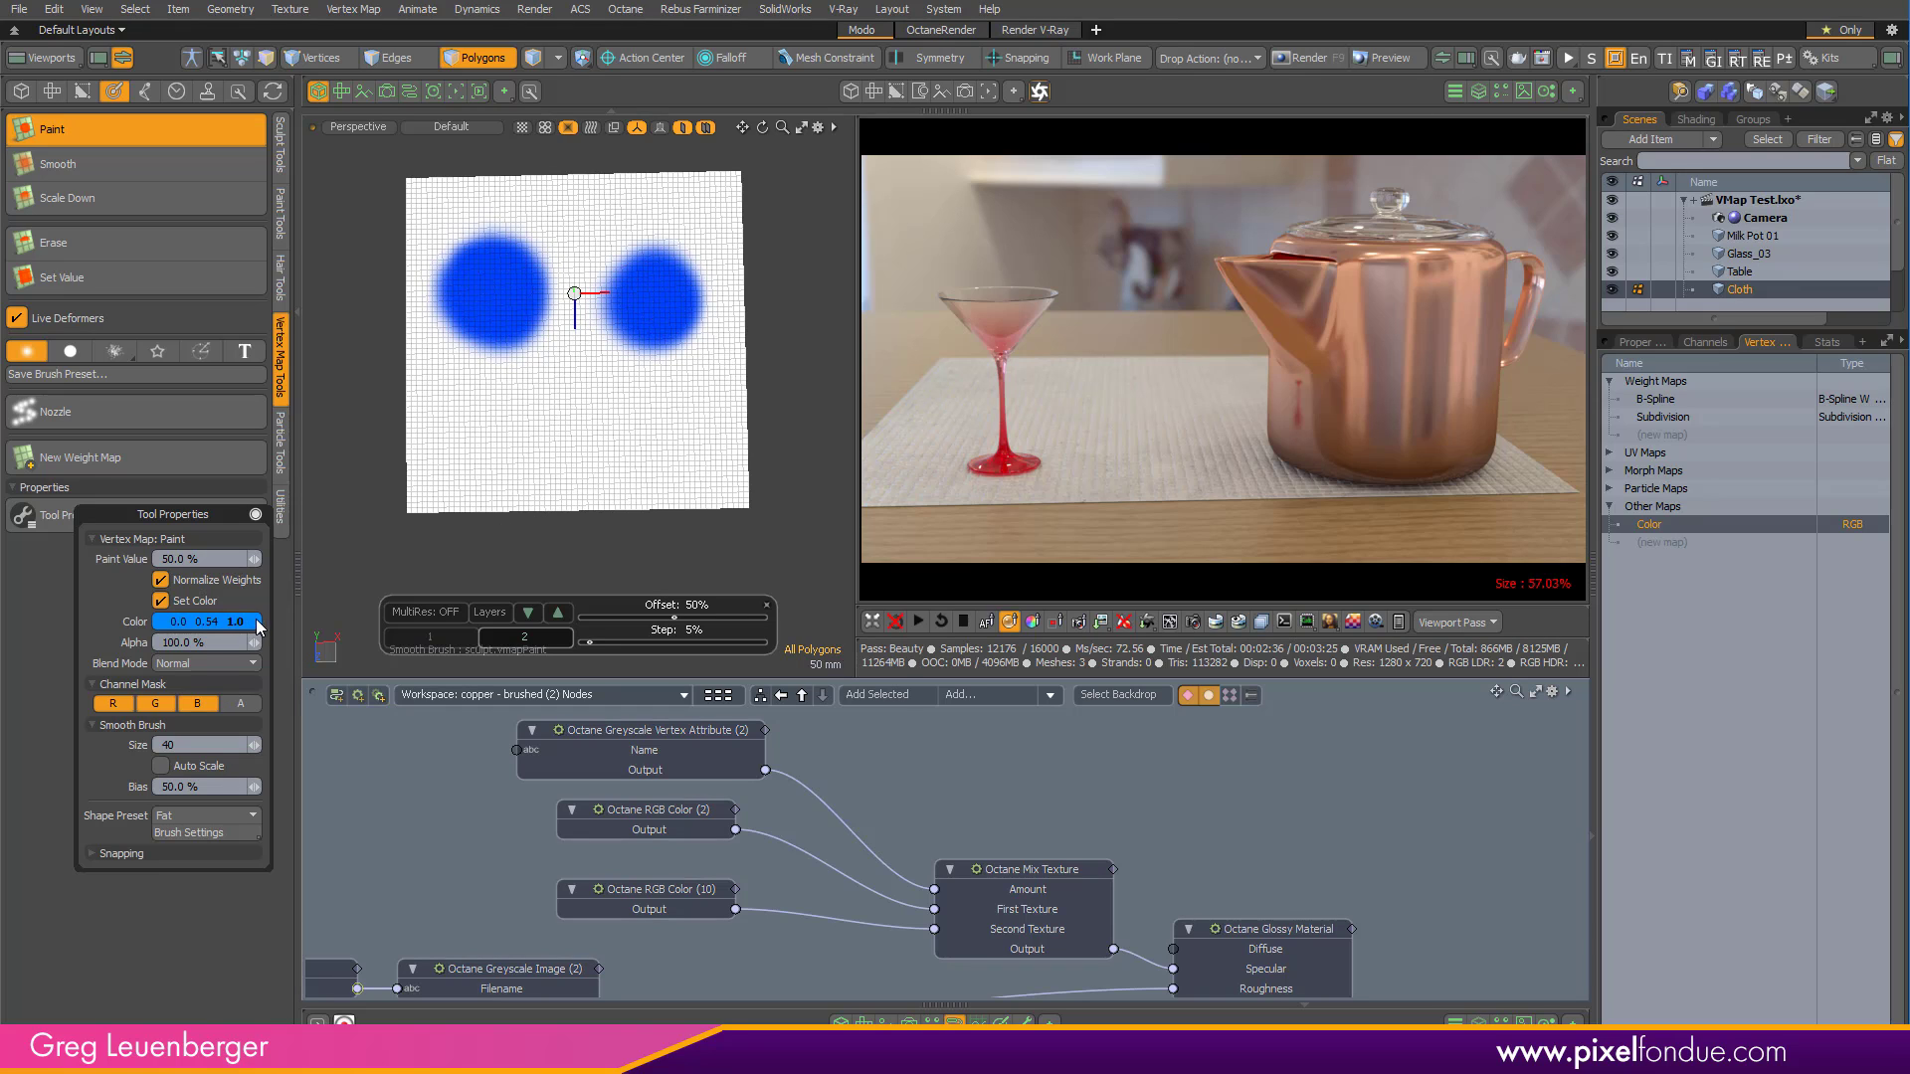
Set the paint color to pink 0.95 0.47 1.0, paint a curved smile below the eyes and drop the tool.
left_click(239, 622)
left_click(536, 542)
left_click(514, 586)
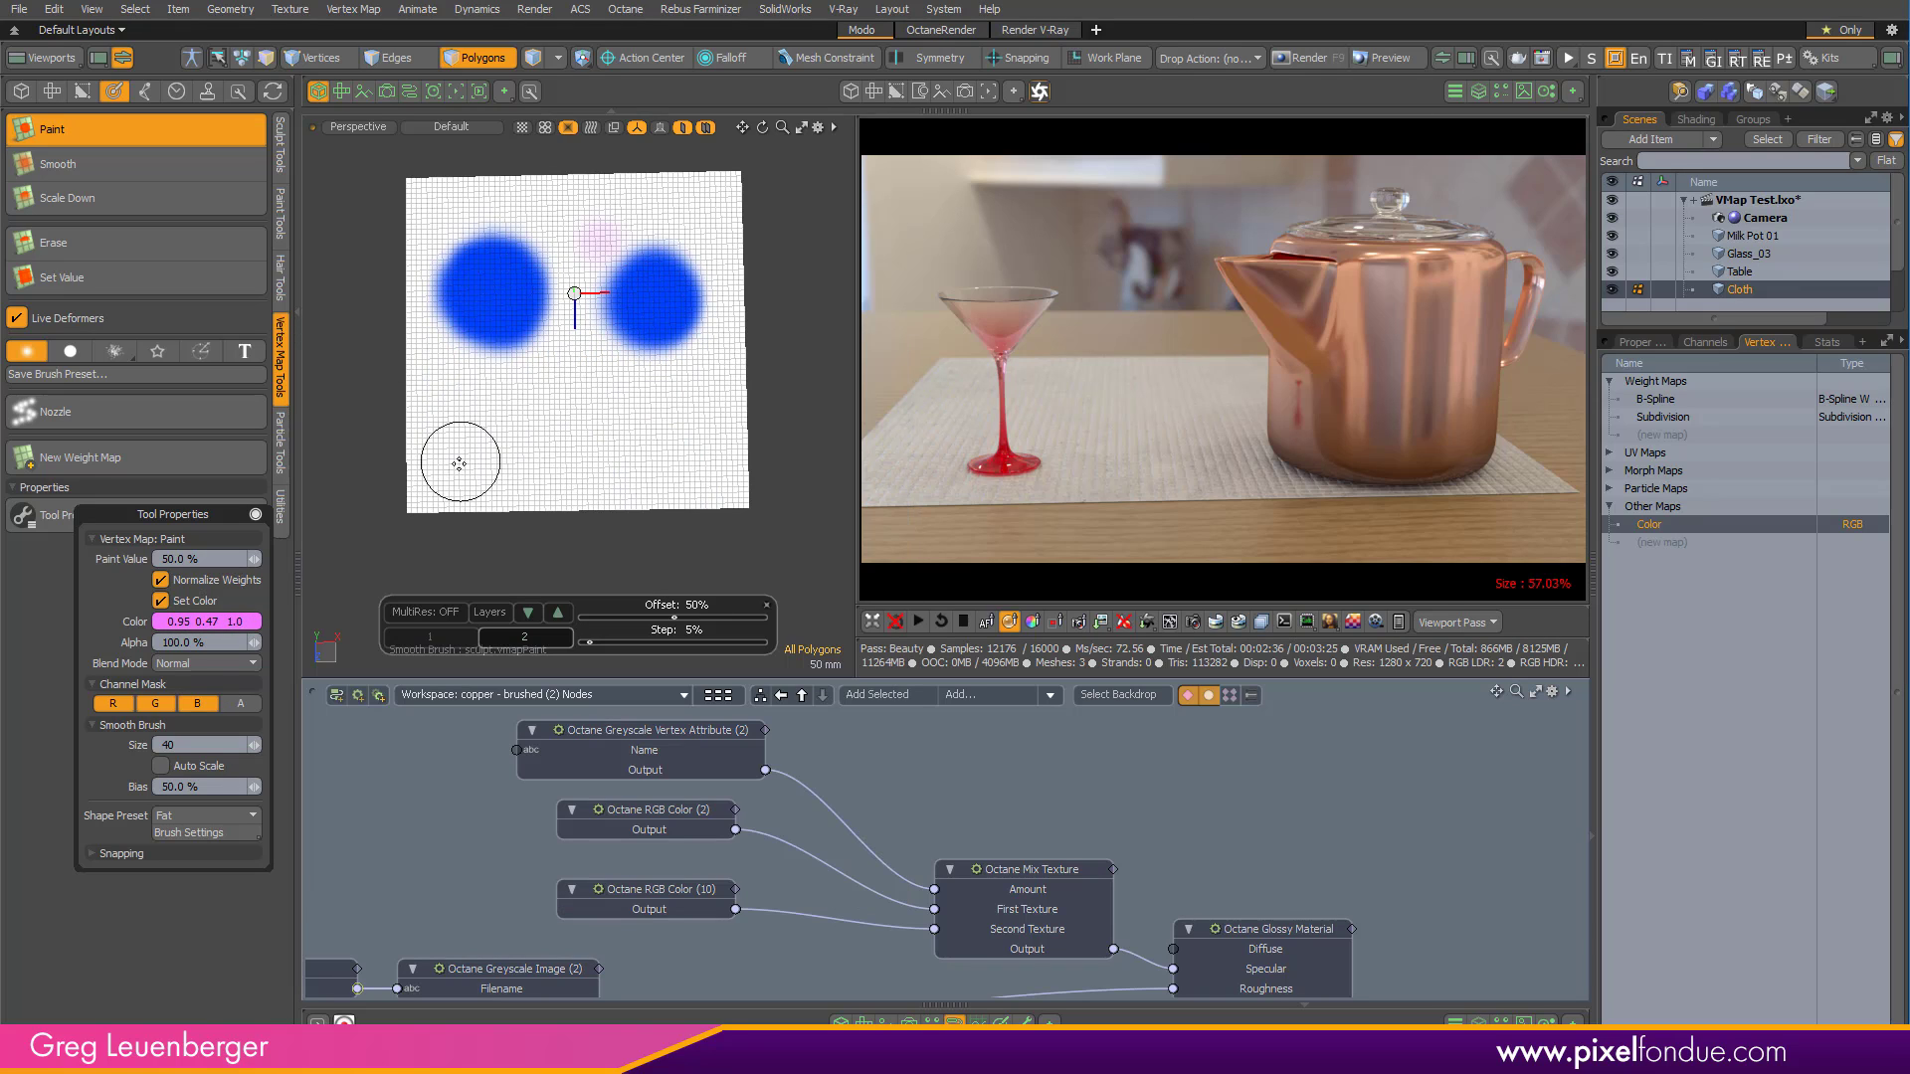
mouse_move(457, 407)
left_mouse_down()
mouse_move(640, 427)
mouse_move(702, 398)
mouse_move(448, 405)
mouse_move(619, 447)
mouse_move(450, 399)
left_mouse_up()
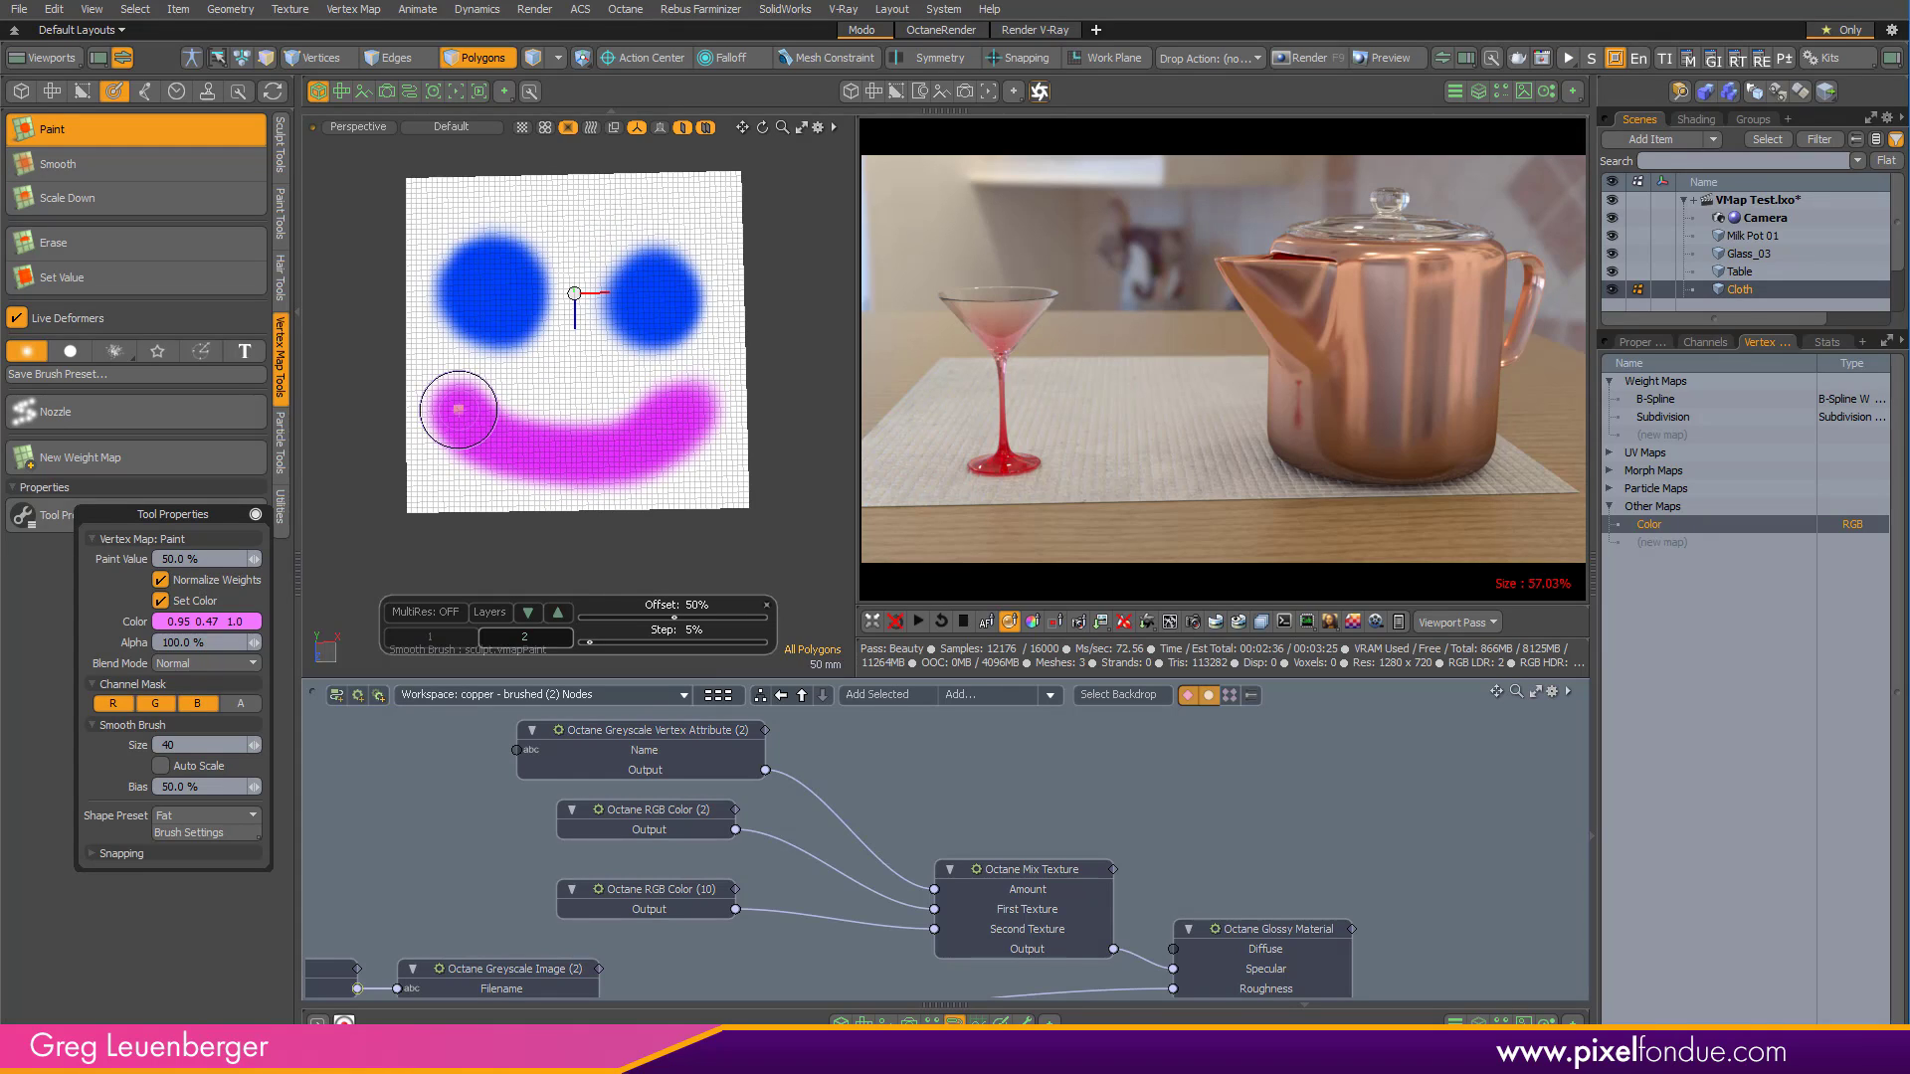
key("space")
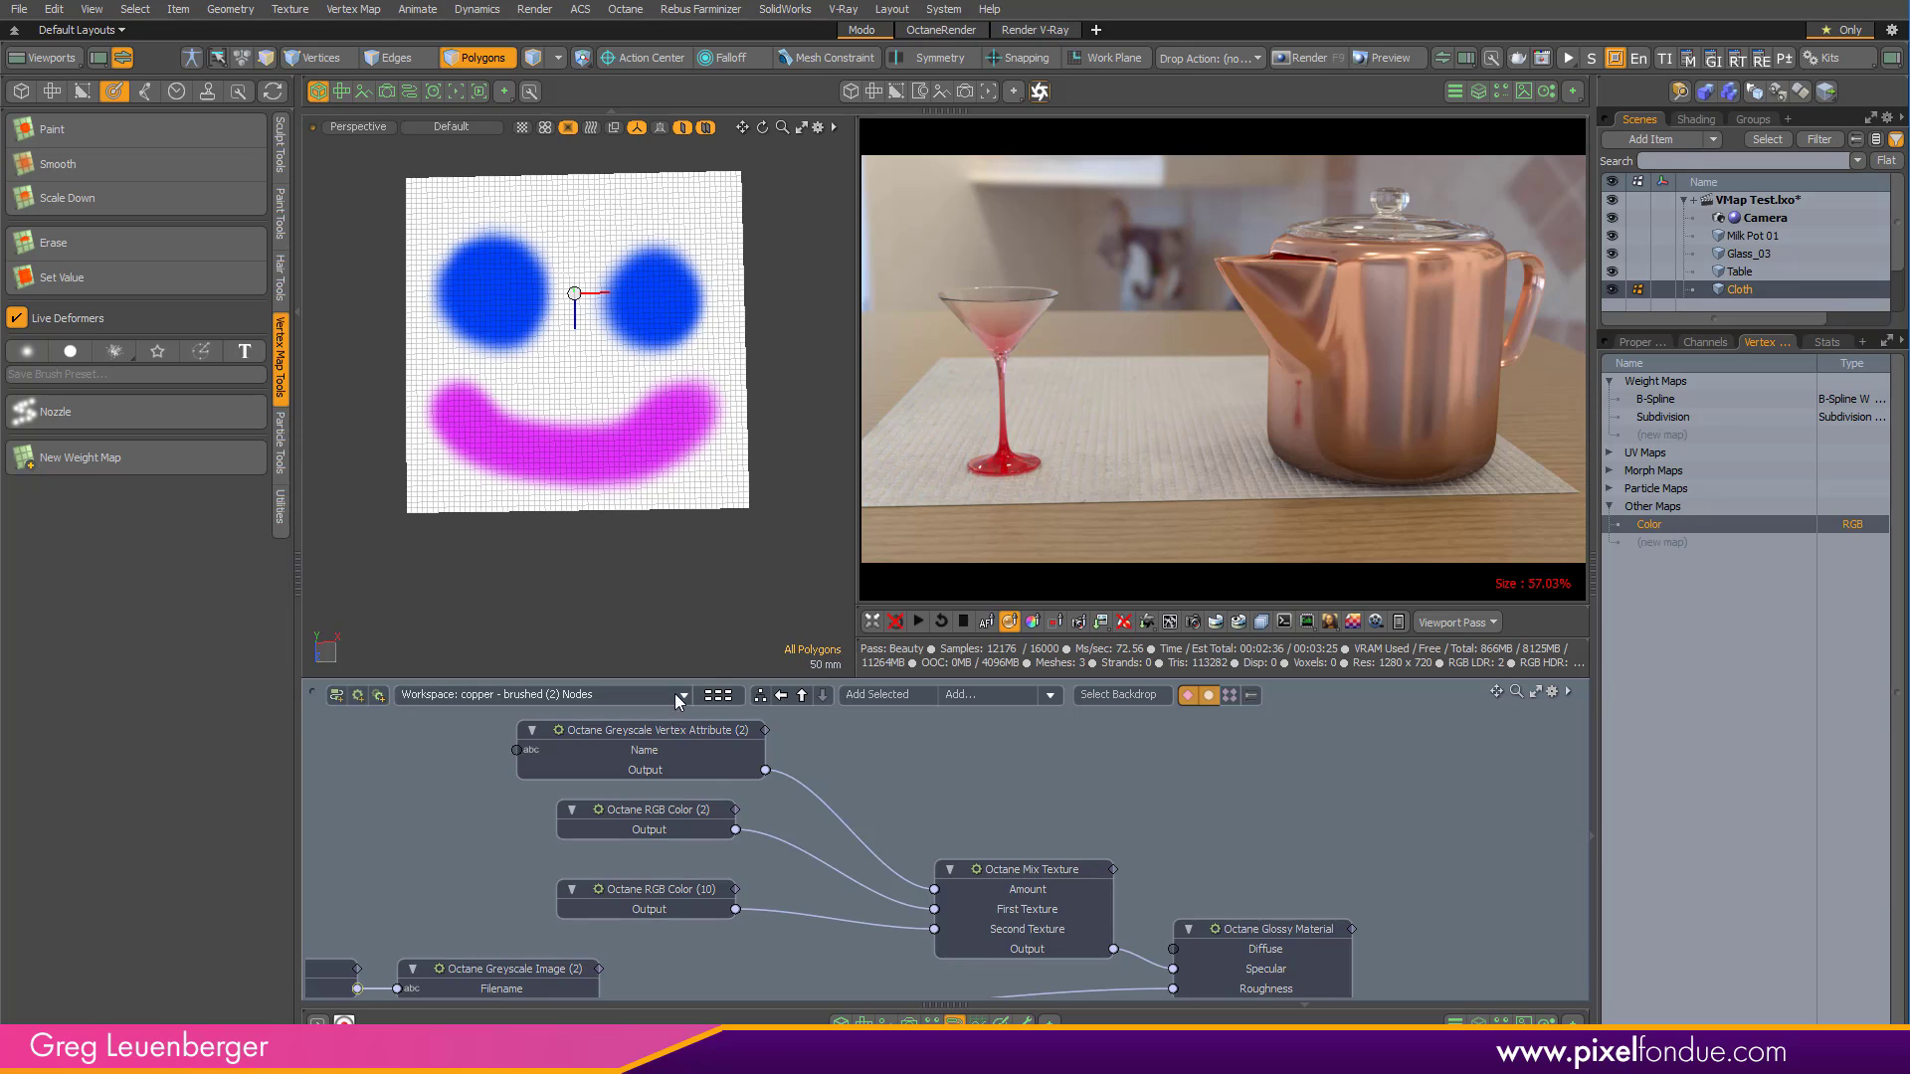
Open the cloth's nylon weave (2) material nodes and disconnect the RGB Image from the Glossy Material's Diffuse input.
left_click_drag(594, 565, 583, 540, "alt")
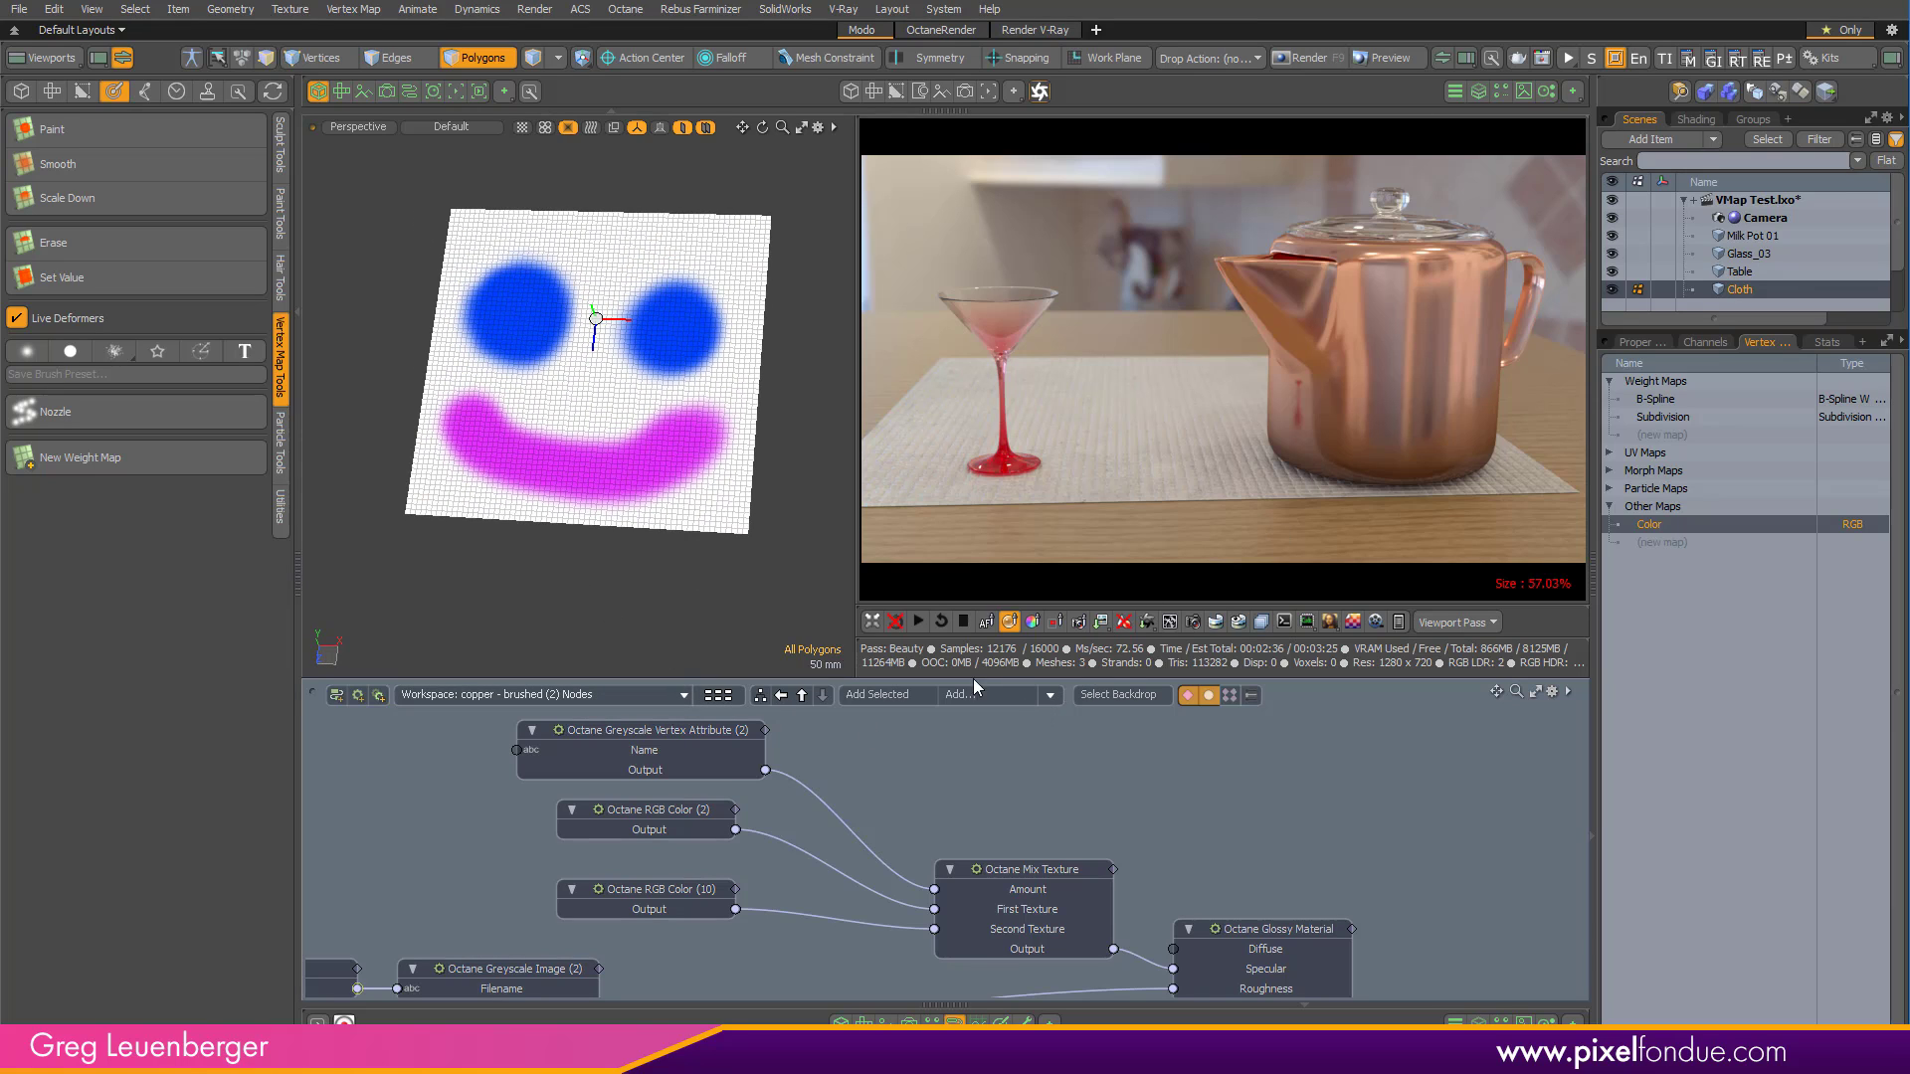
left_click(1107, 446)
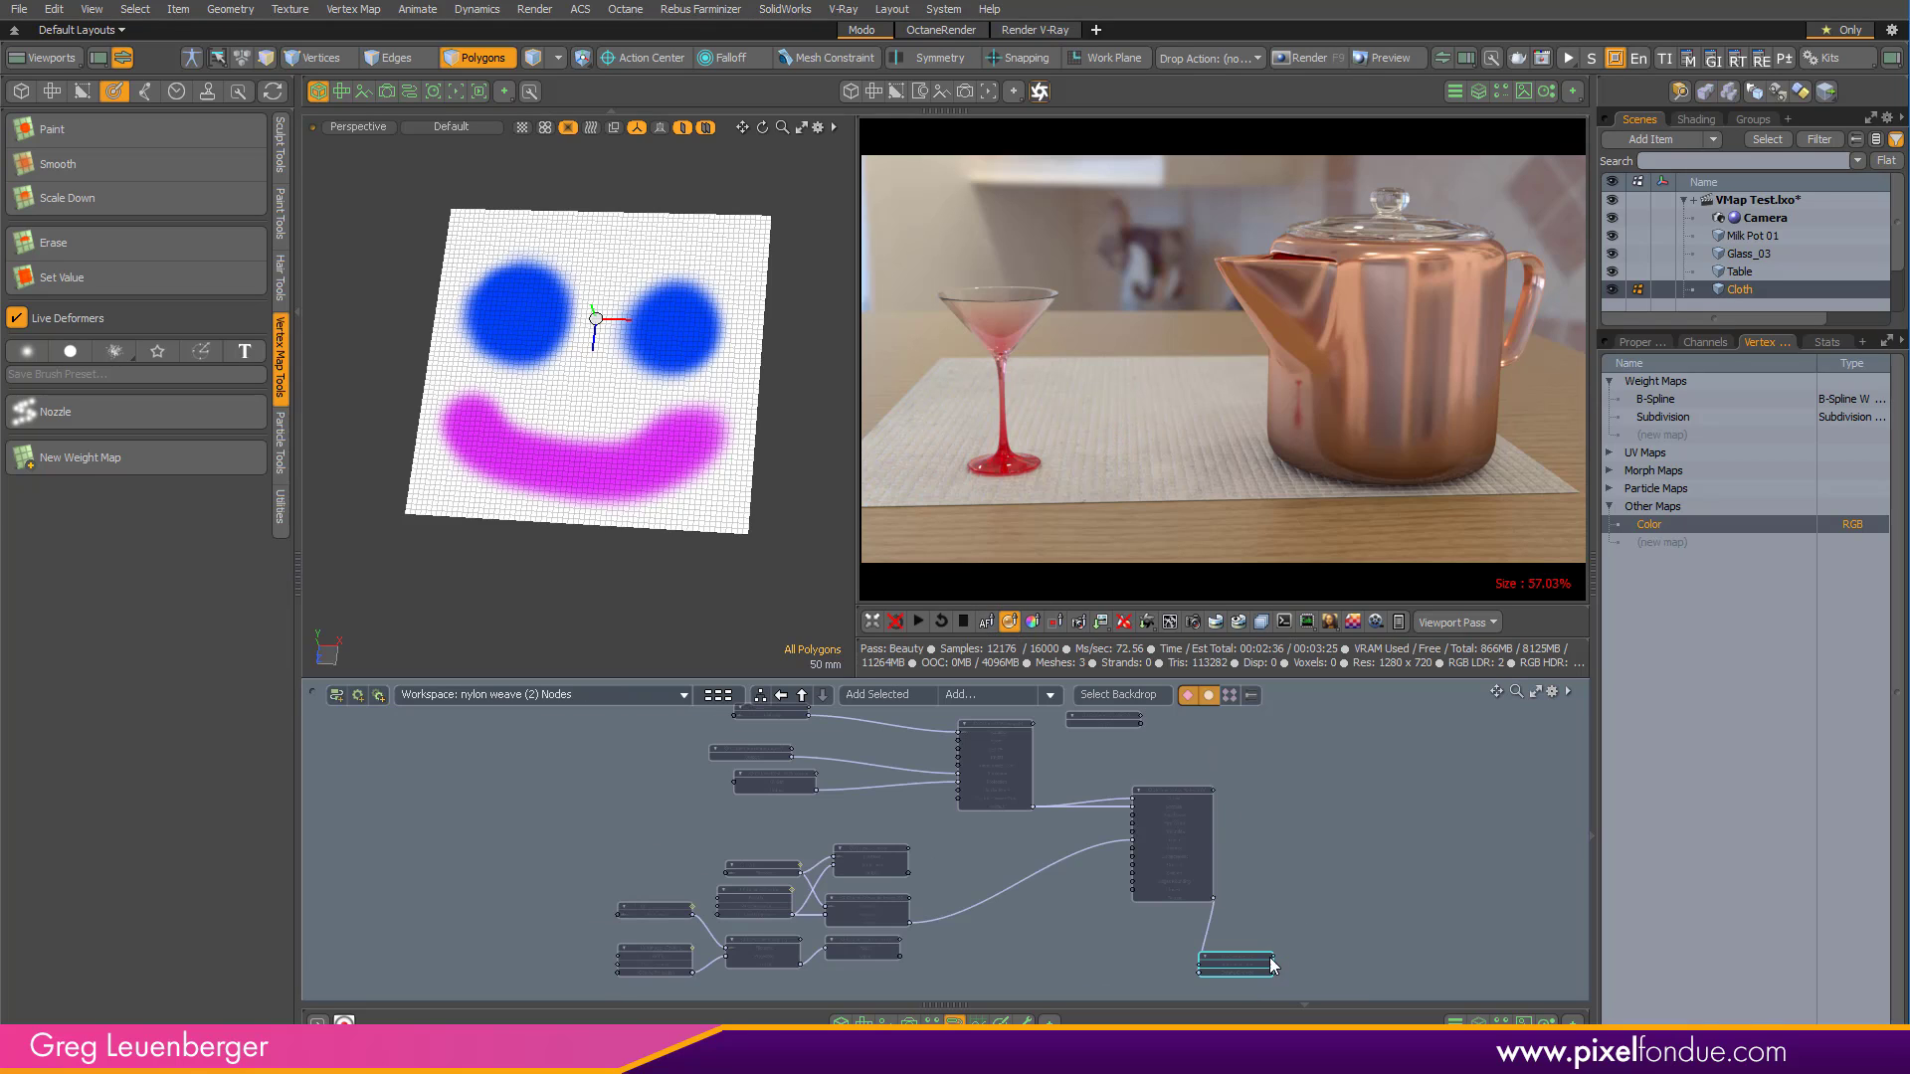
left_click_drag(1219, 973, 1376, 852)
left_click_drag(1127, 803, 1229, 907, "alt")
left_click_drag(906, 766, 867, 824, "alt")
left_click(904, 799)
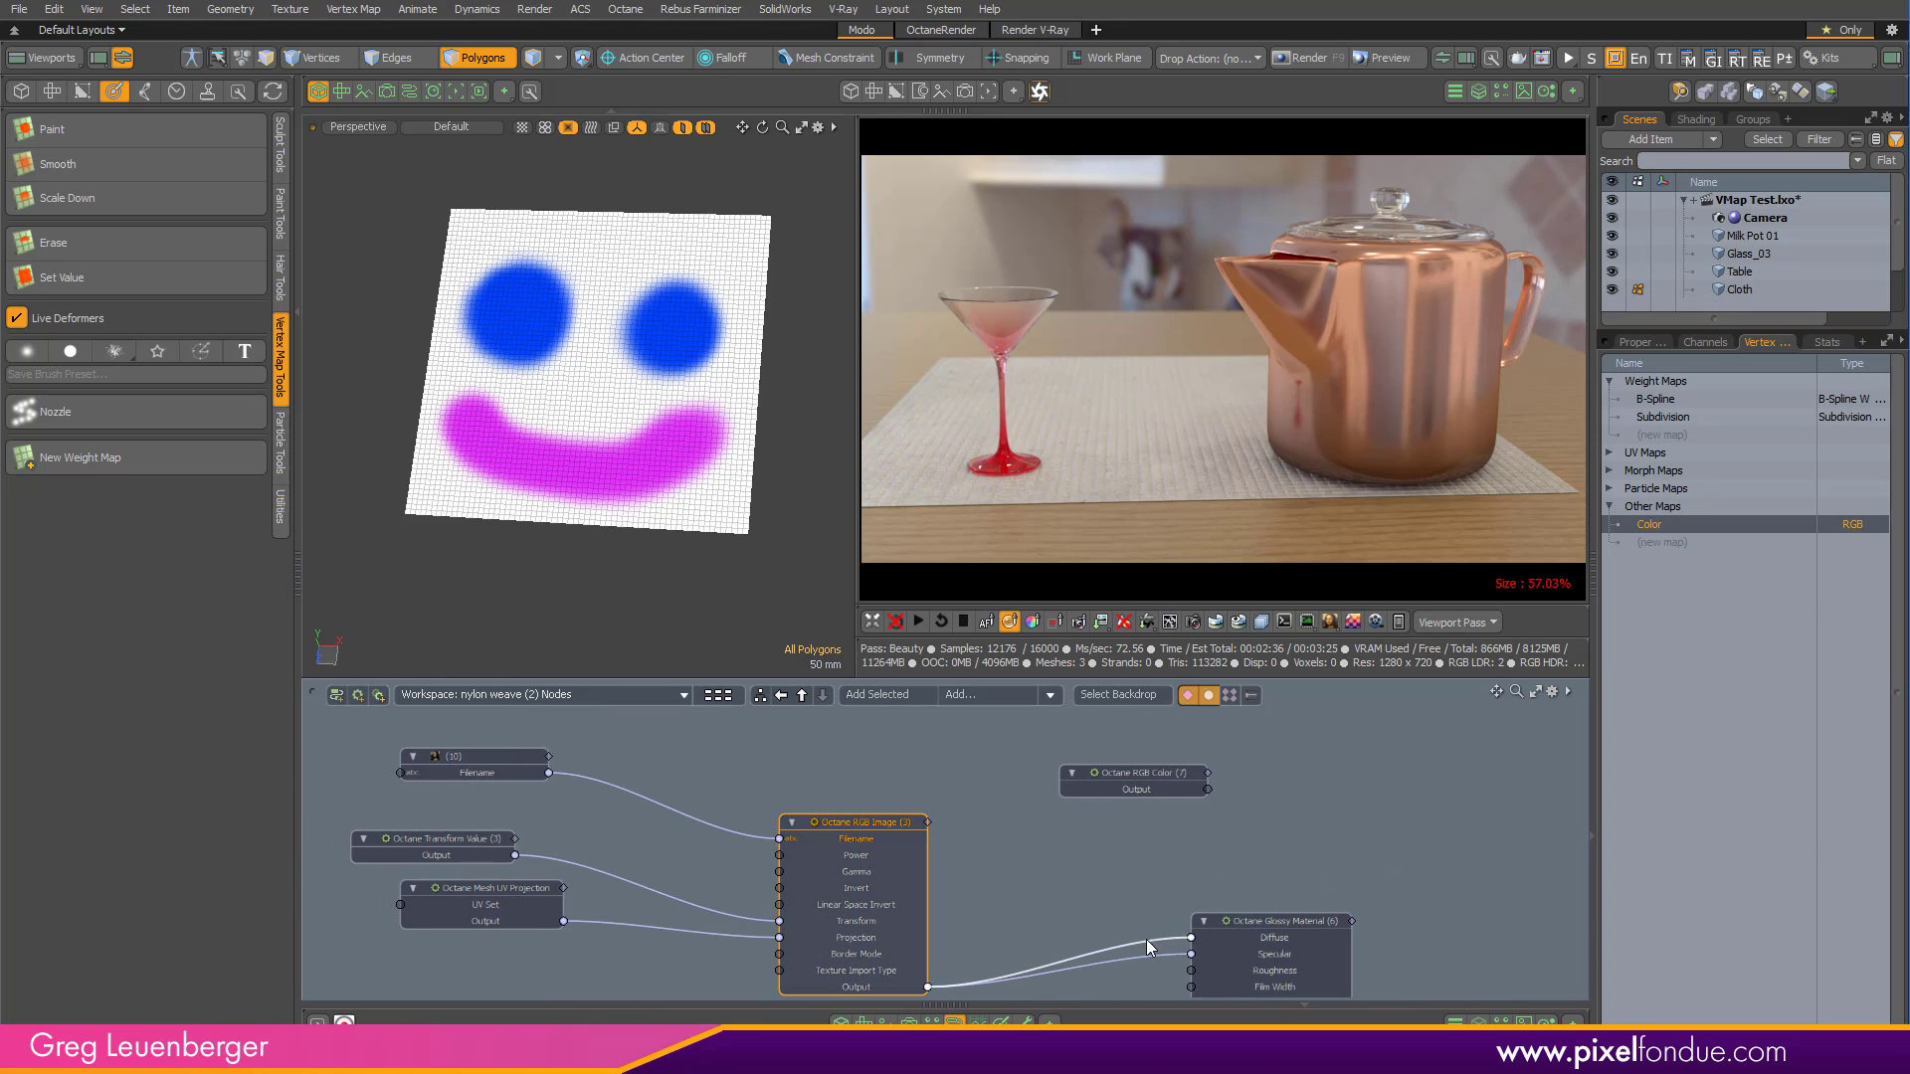
Resume the Octane render and enable Live Geometry Update for the Cloth mesh.
left_click(919, 621)
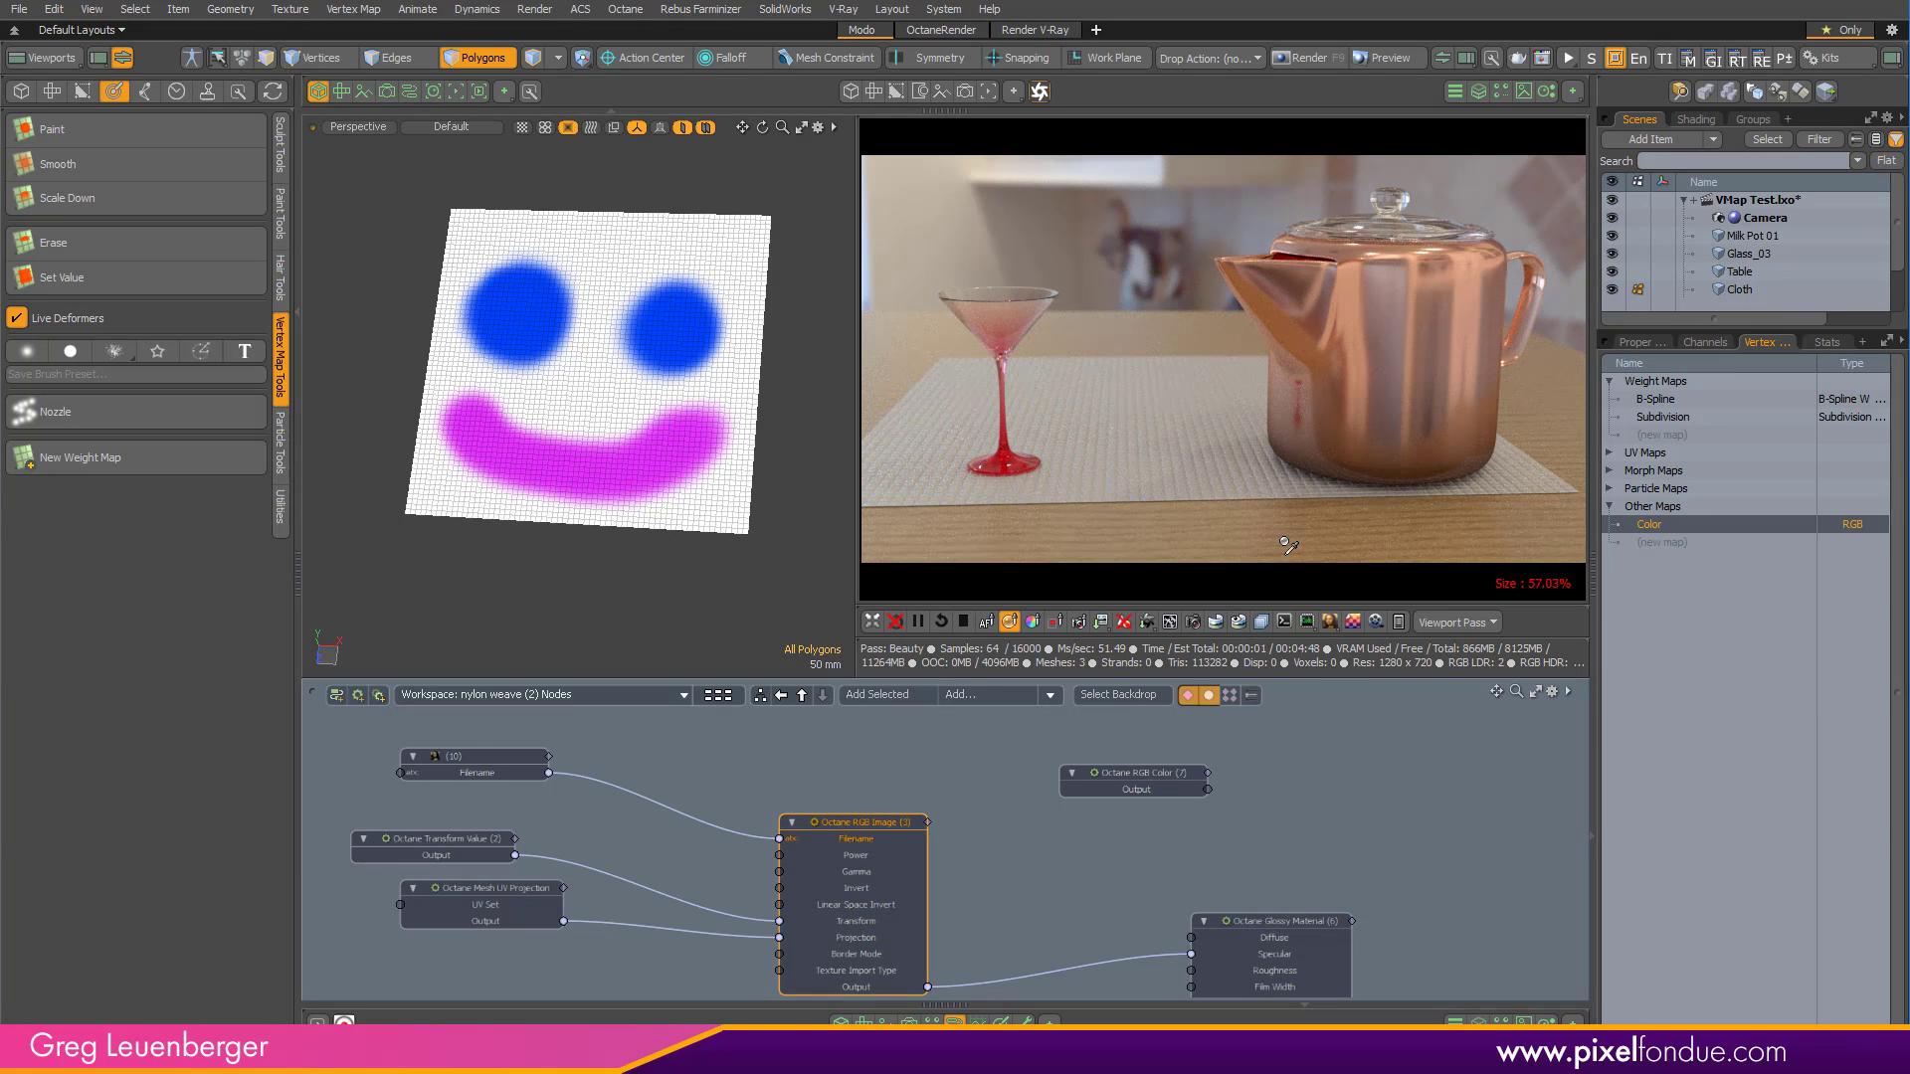
key("5")
left_click(721, 509)
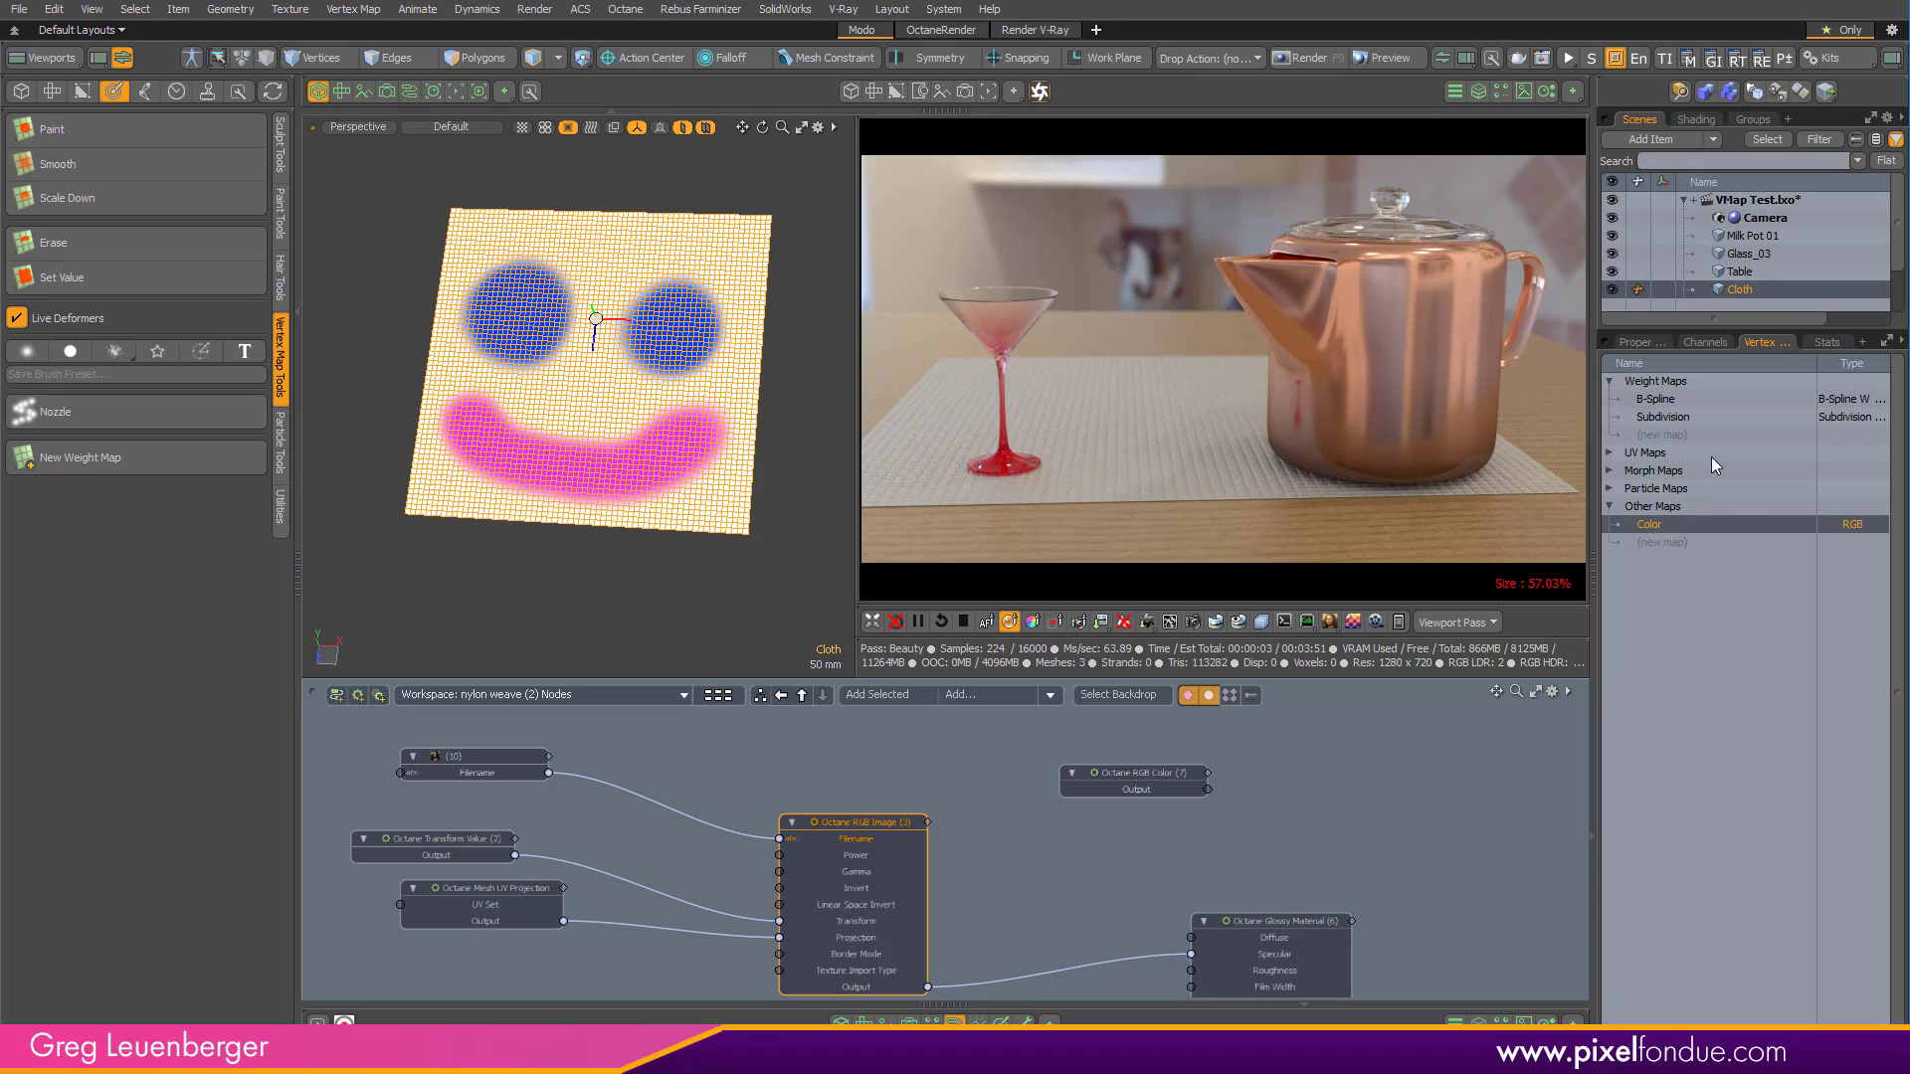
left_click(1657, 343)
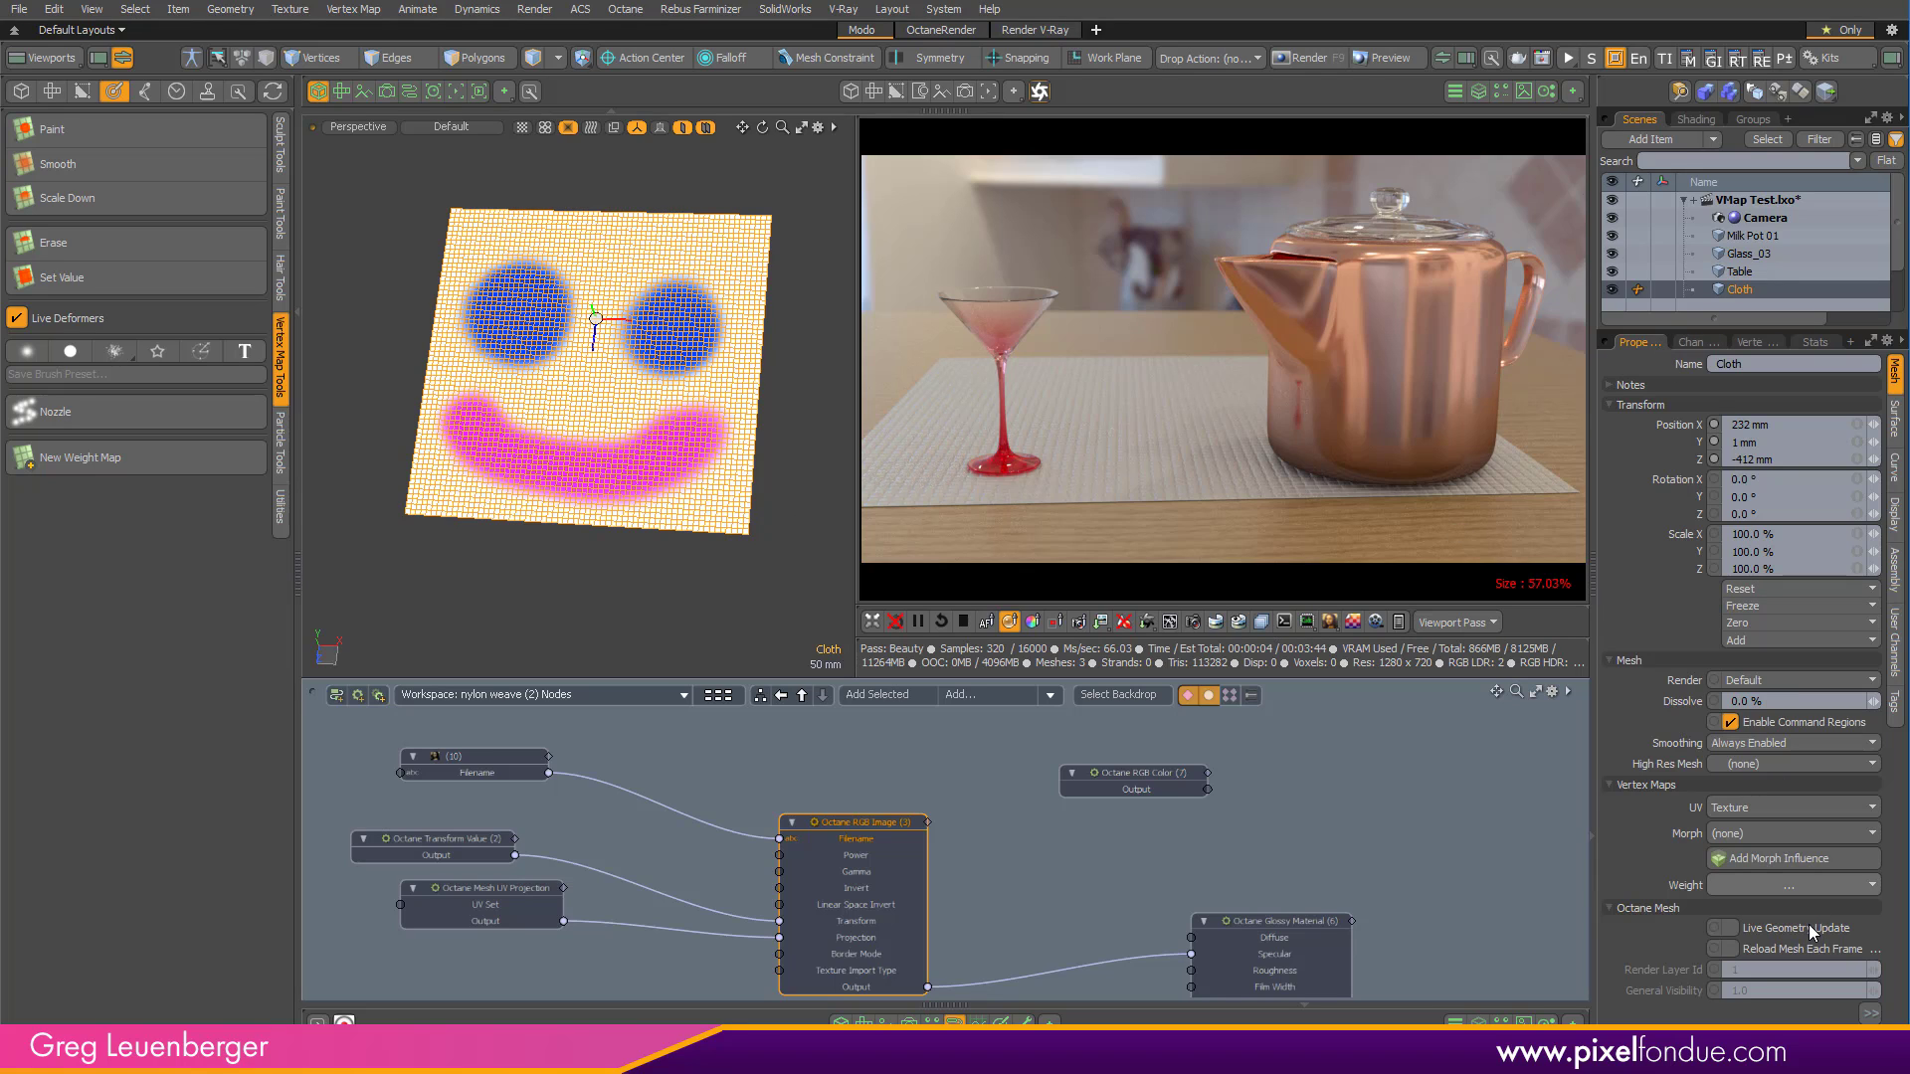
left_click(1730, 928)
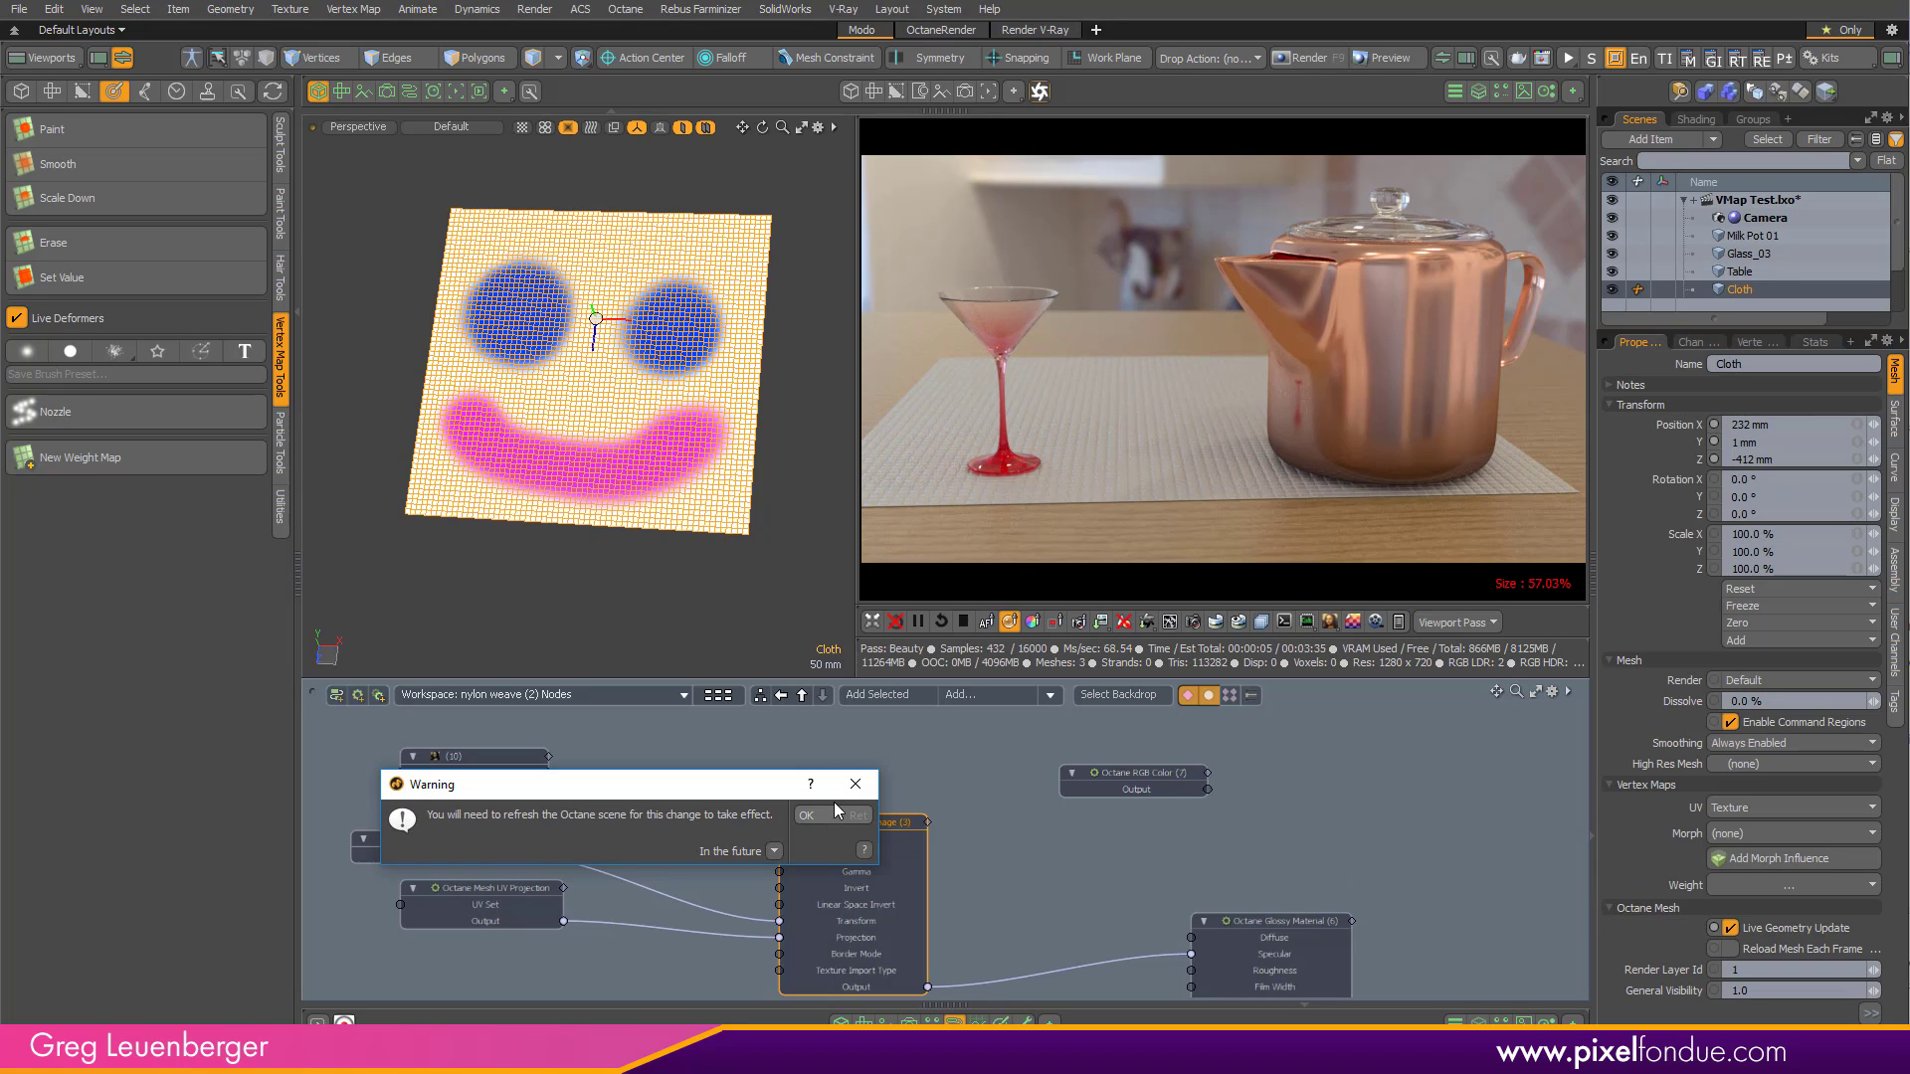
left_click(807, 816)
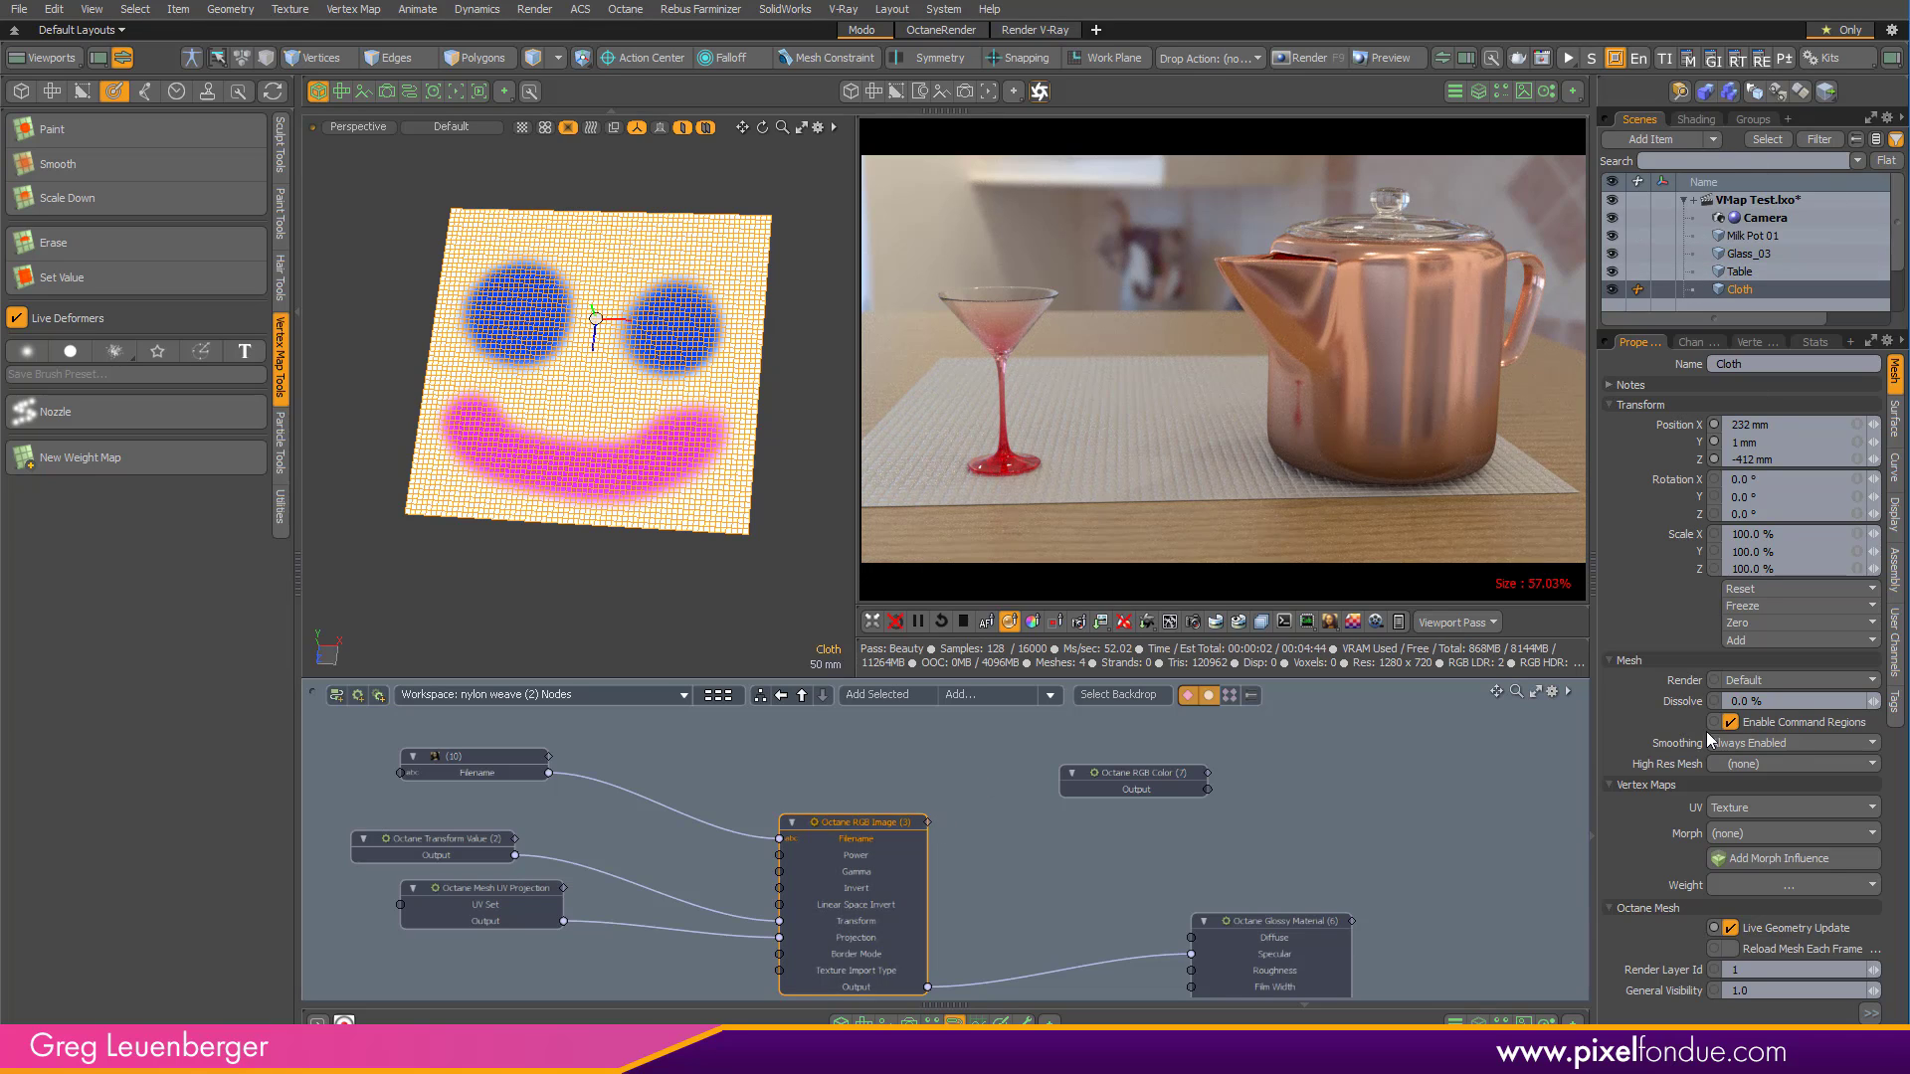
Add a Colour Vertex Attribute named Color to the Glossy Material's Diffuse input and place it above the RGB Image node.
left_click(1758, 342)
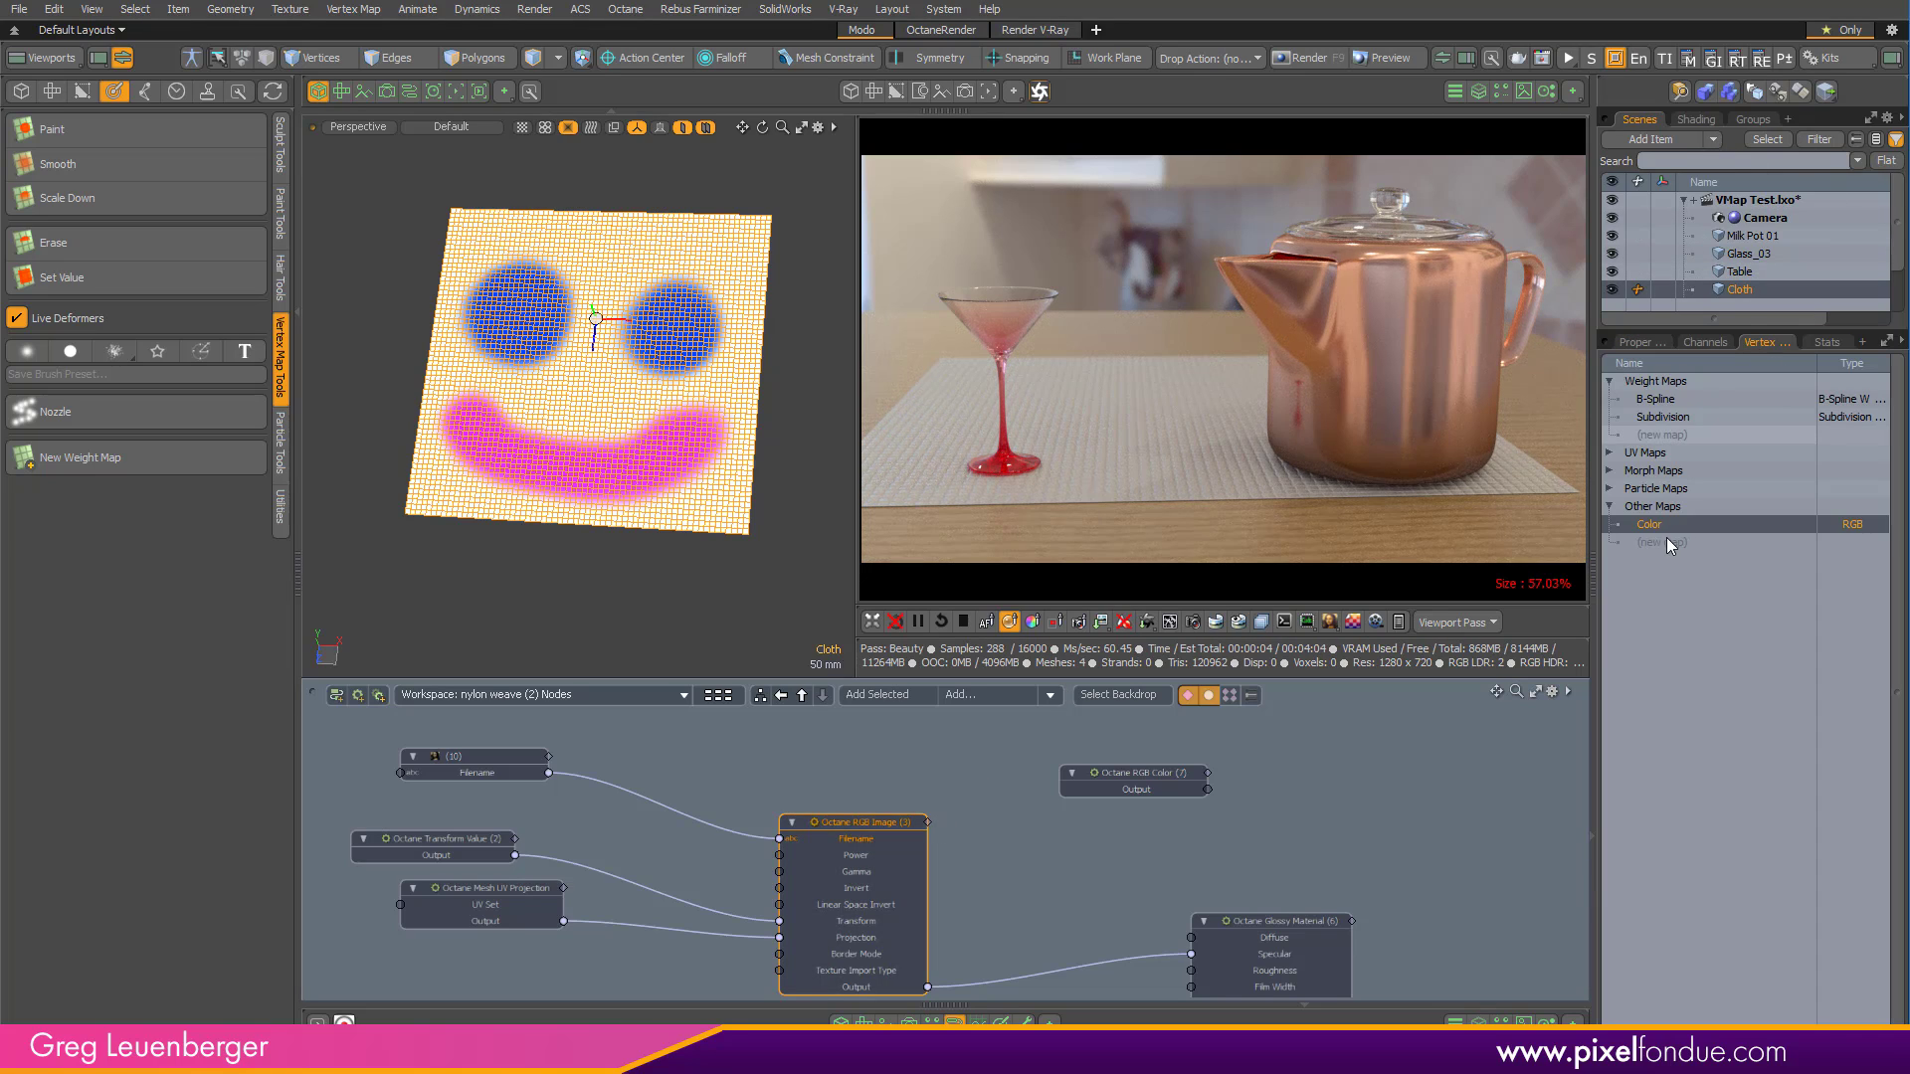
left_click(1275, 942)
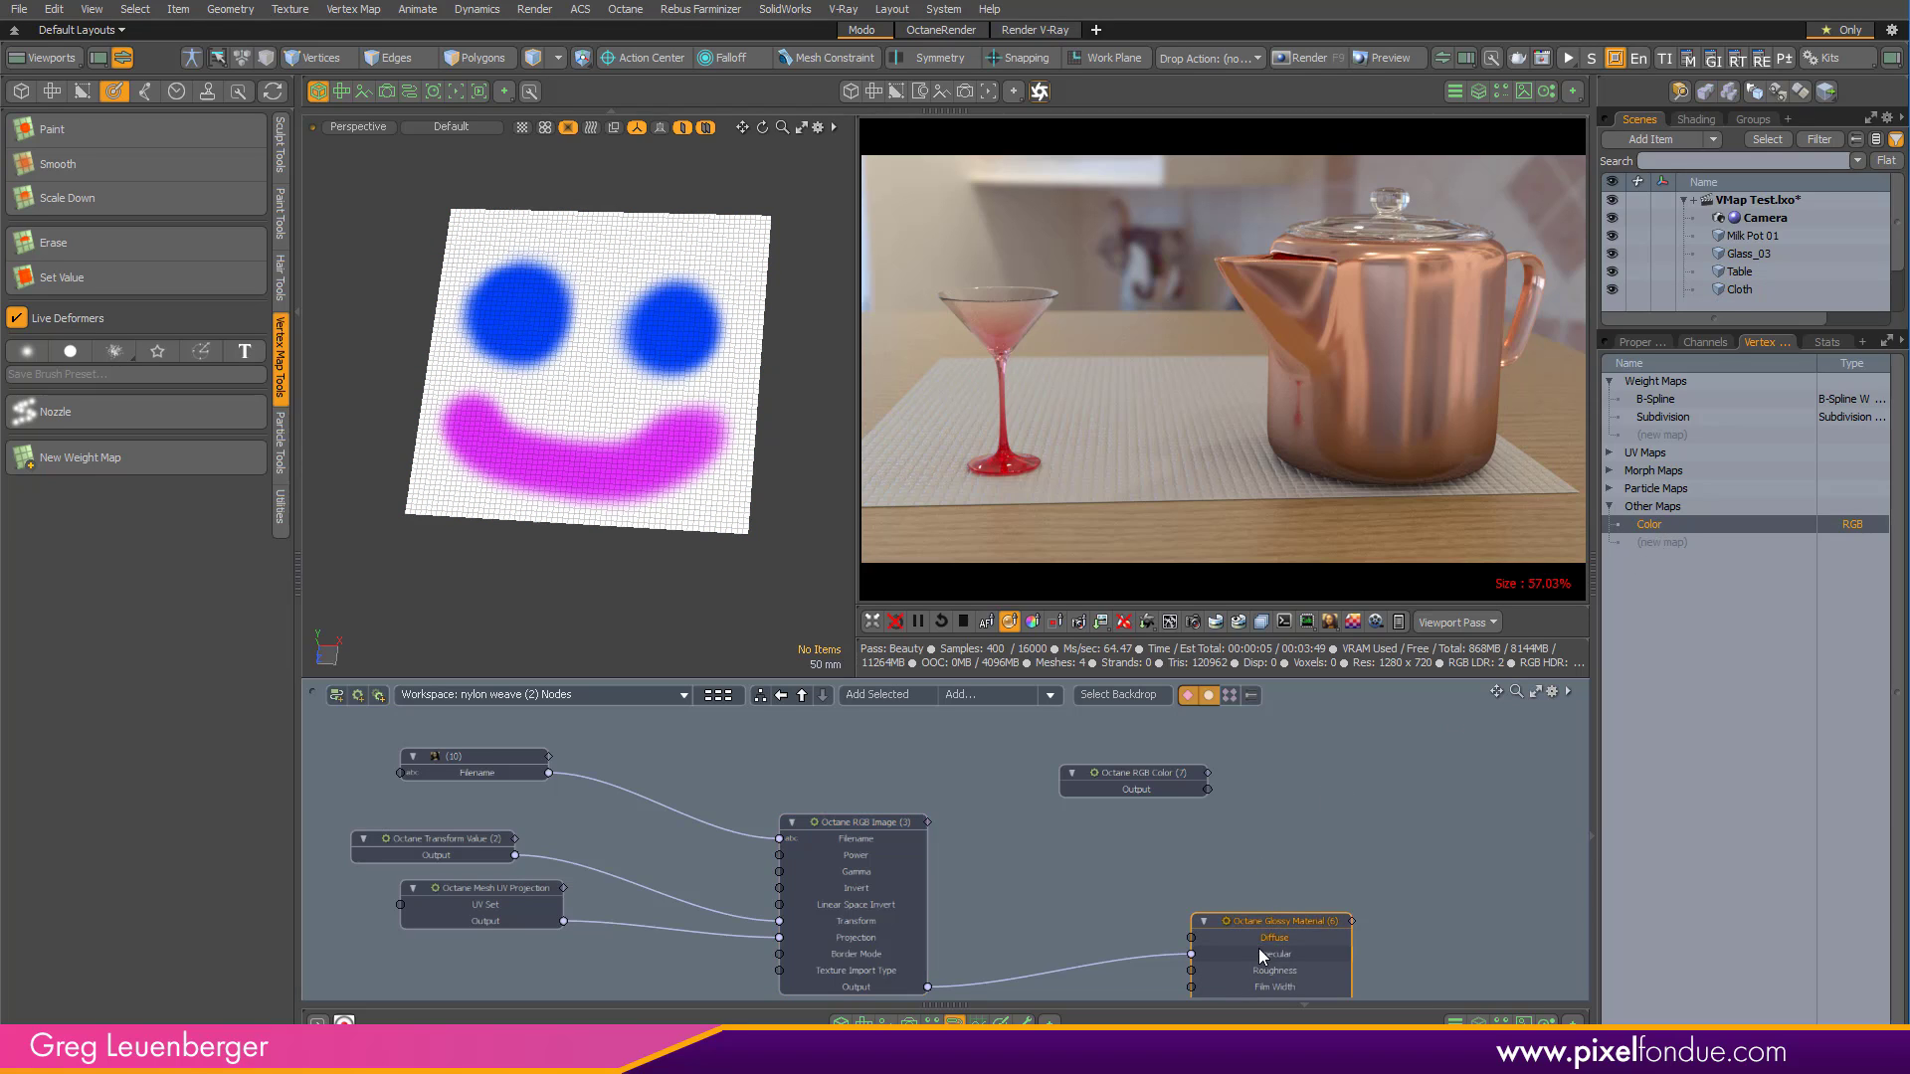
mouse_move(1262, 911)
left_mouse_down("ctrl+alt")
mouse_move(1459, 940)
mouse_move(1249, 933)
left_mouse_up("ctrl+alt")
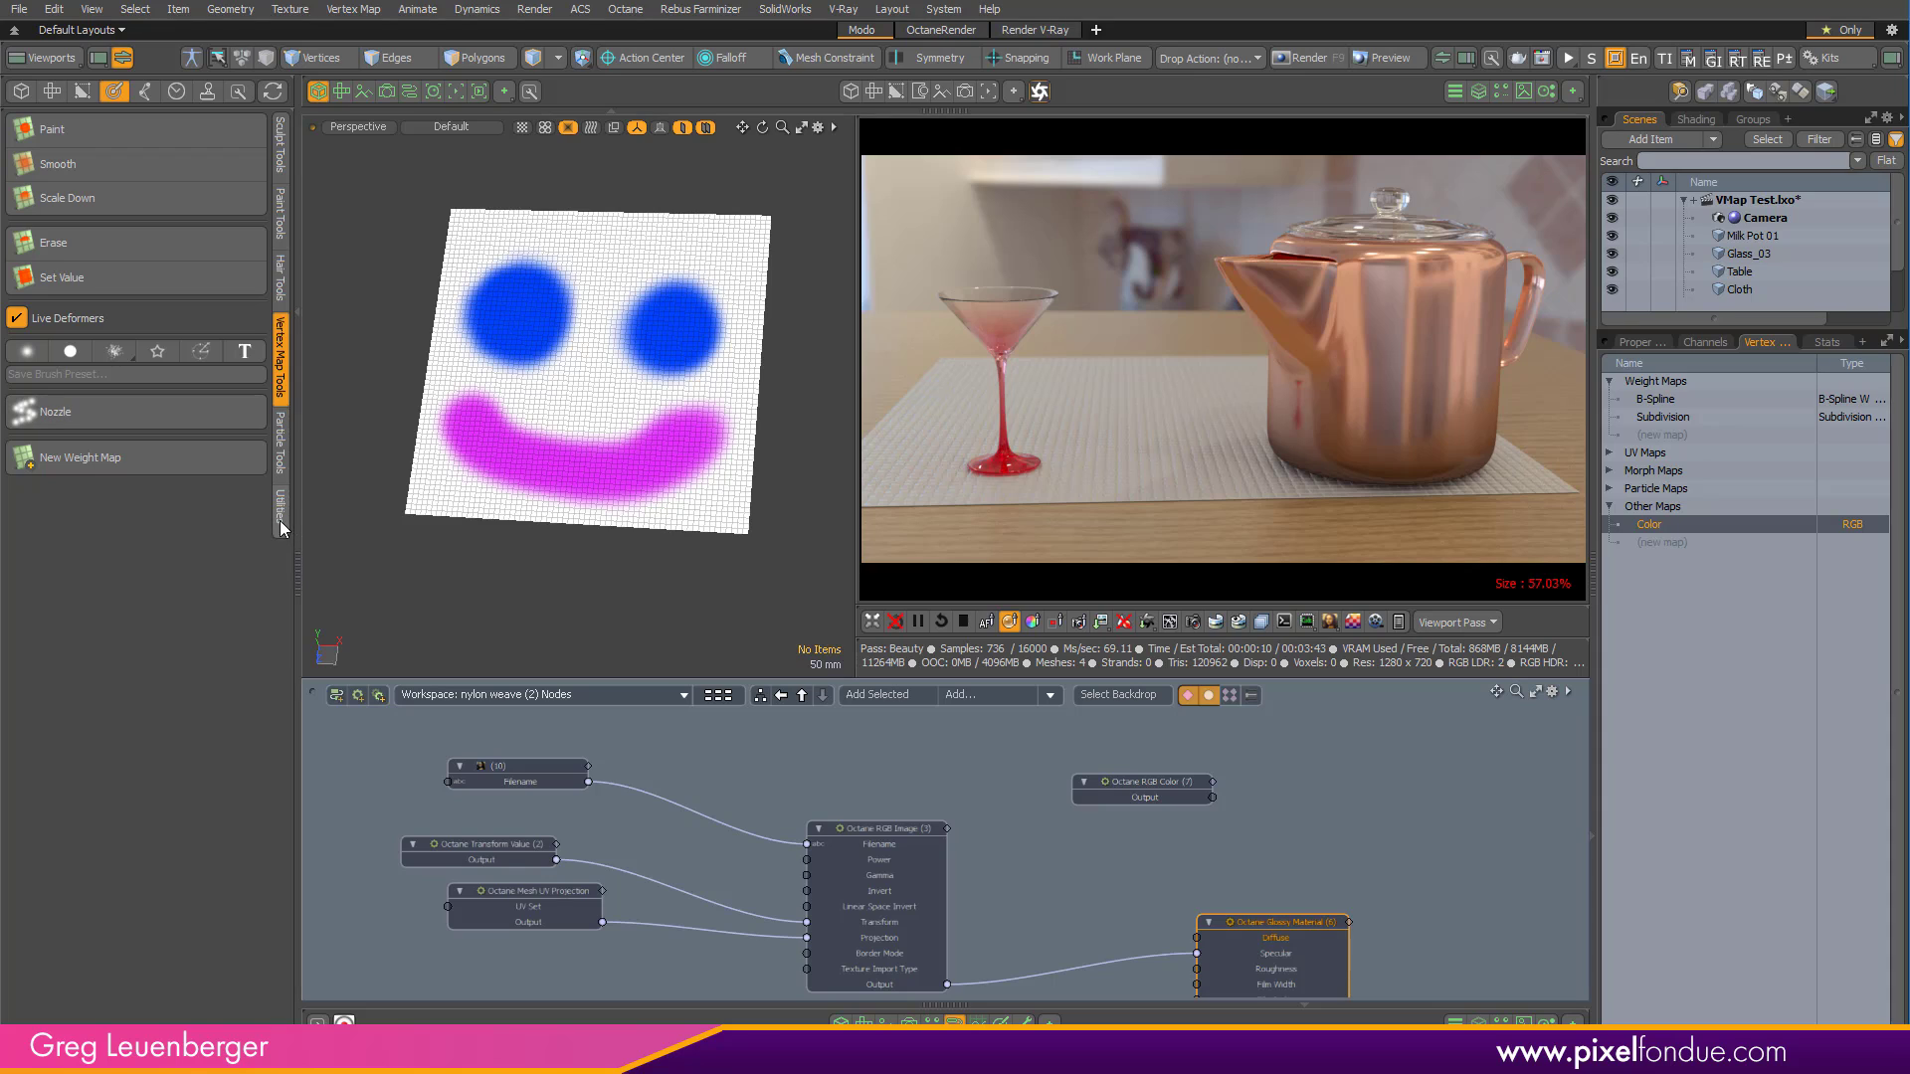
left_click(27, 93)
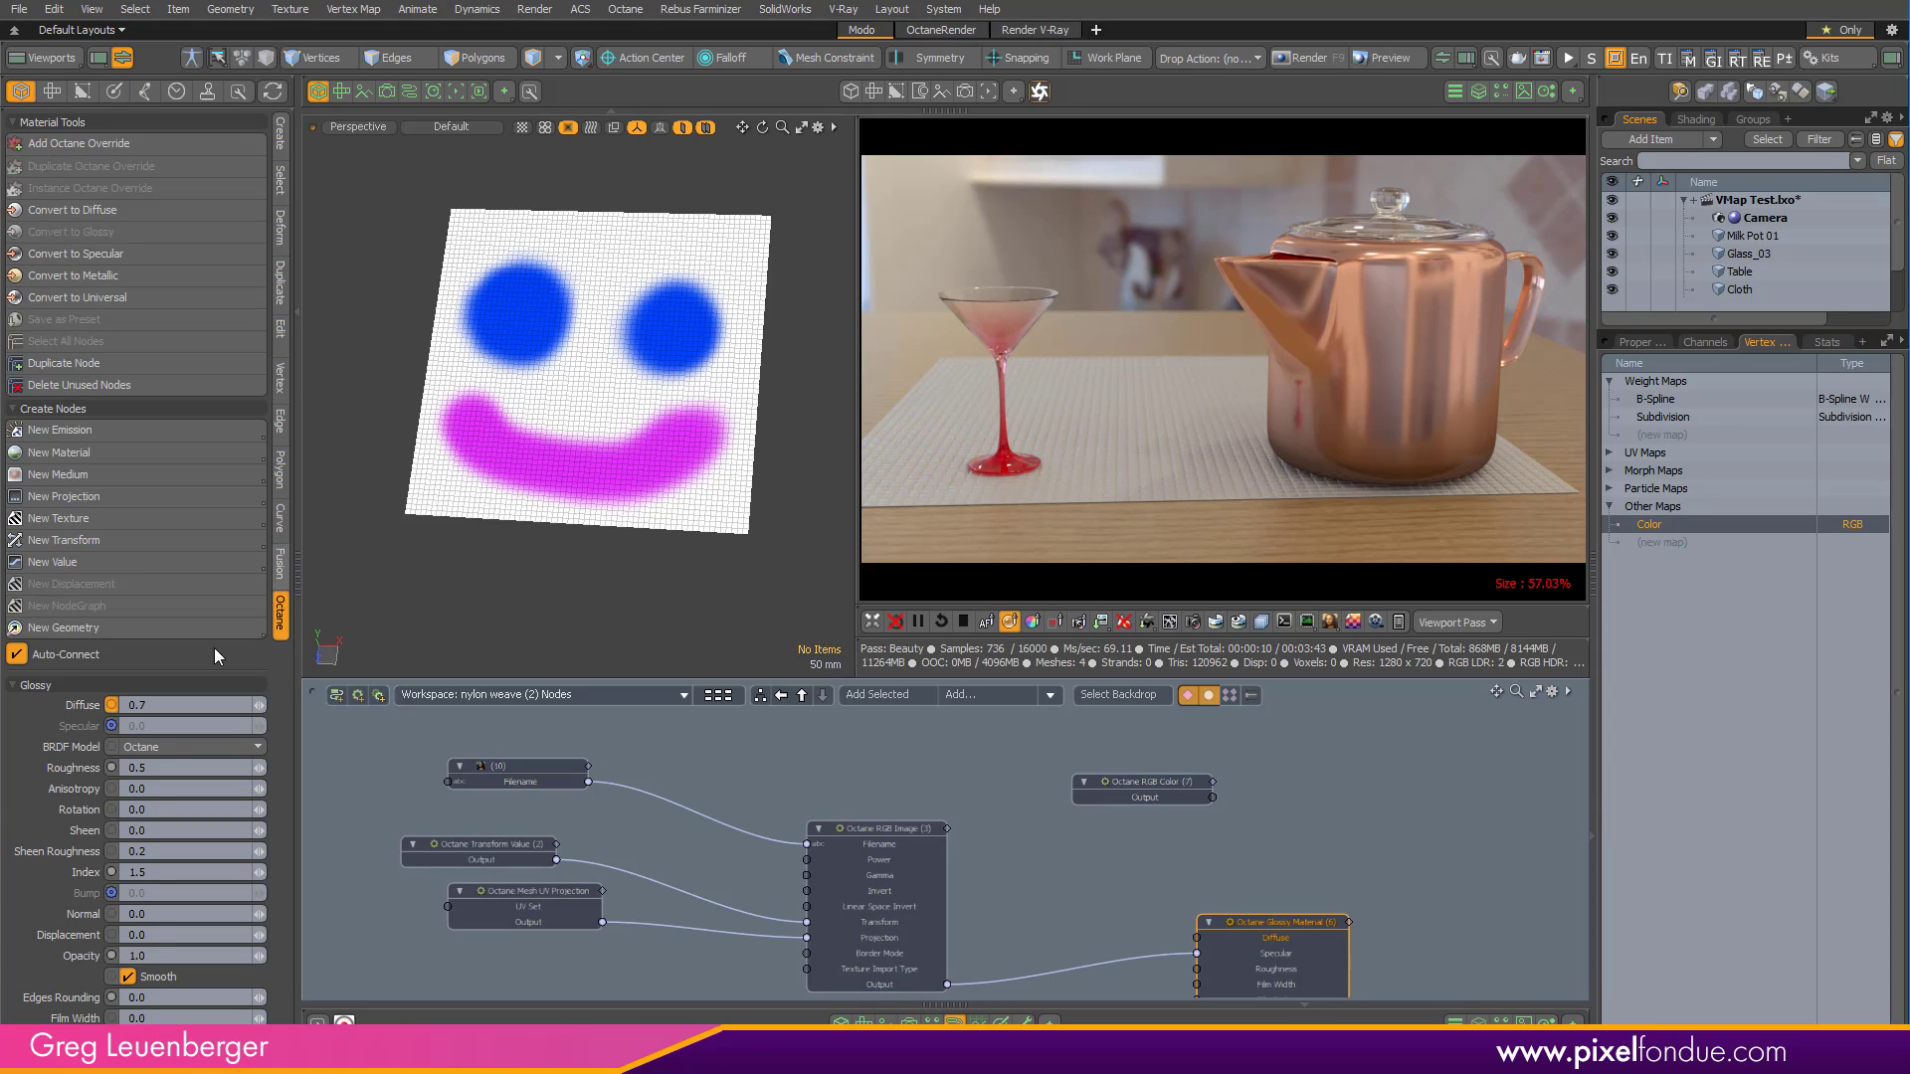
left_click(100, 518)
mouse_move(344, 415)
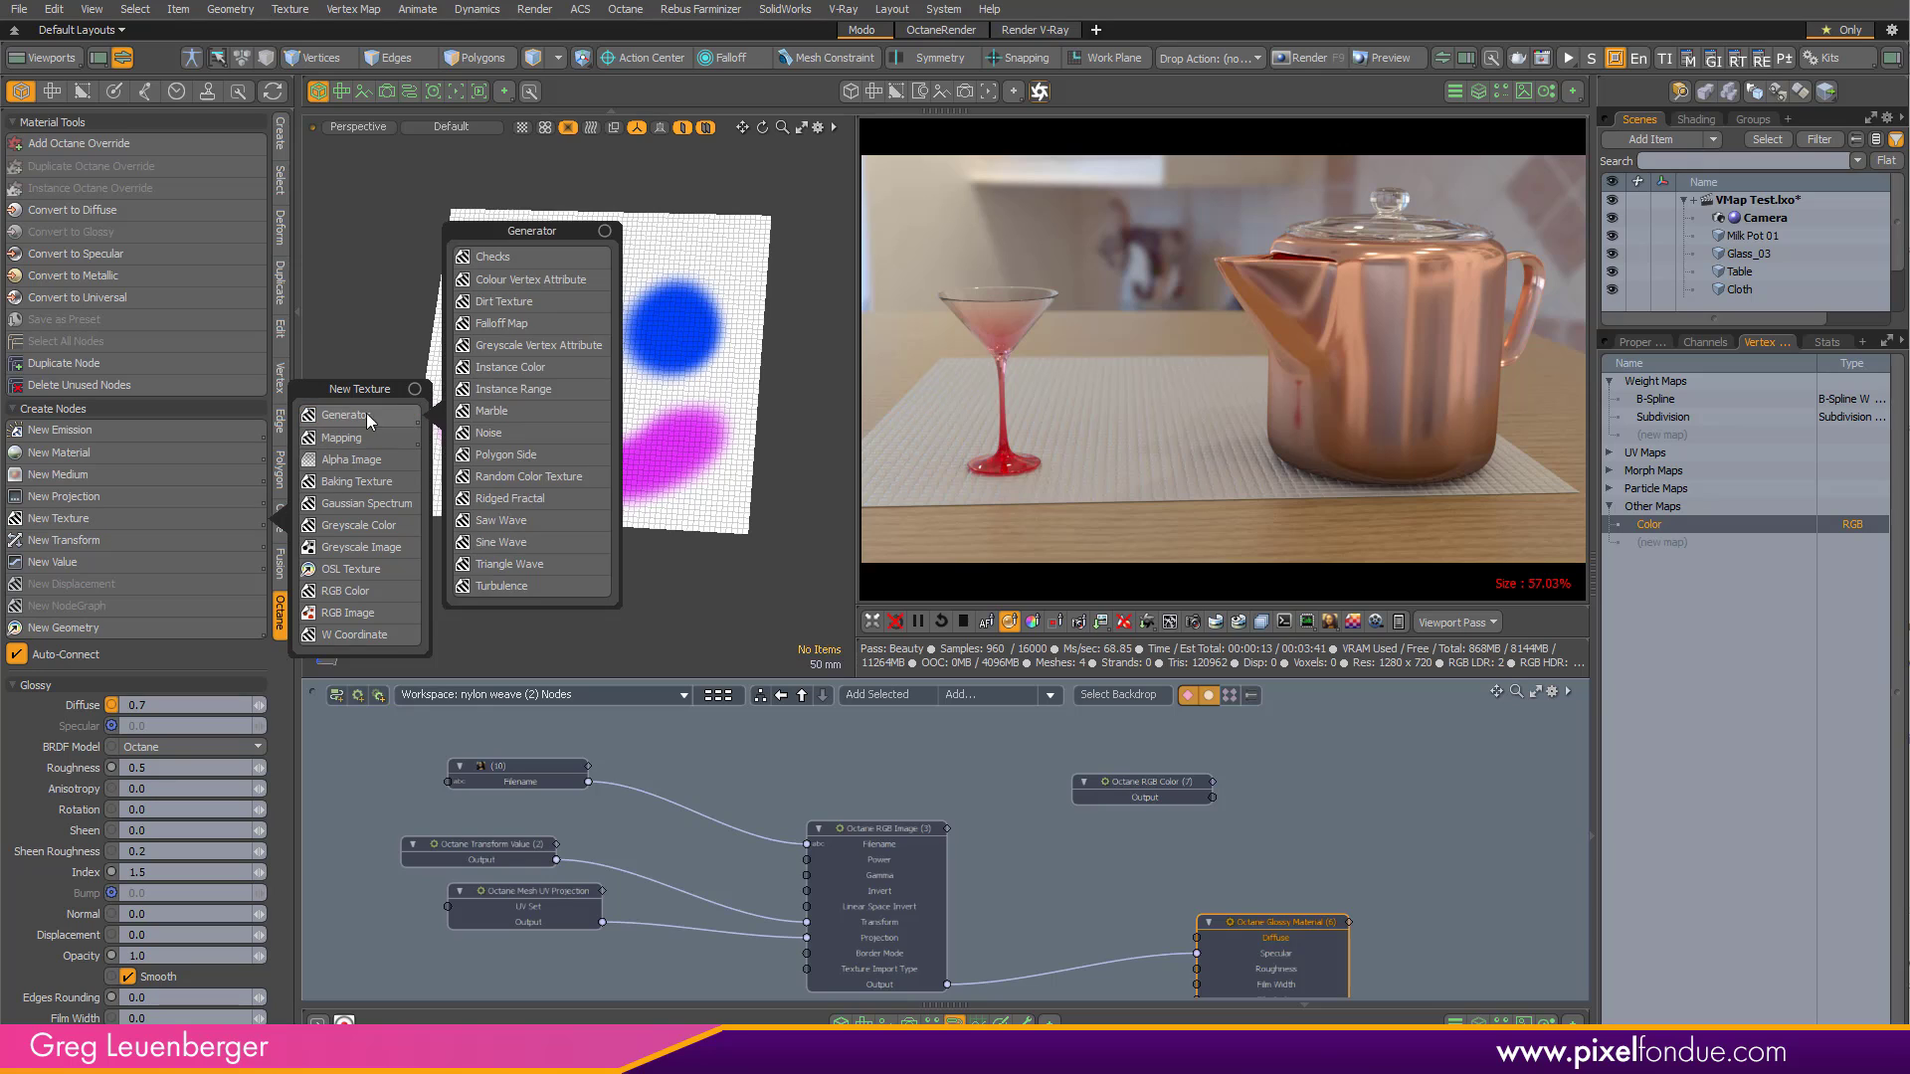
left_click(549, 282)
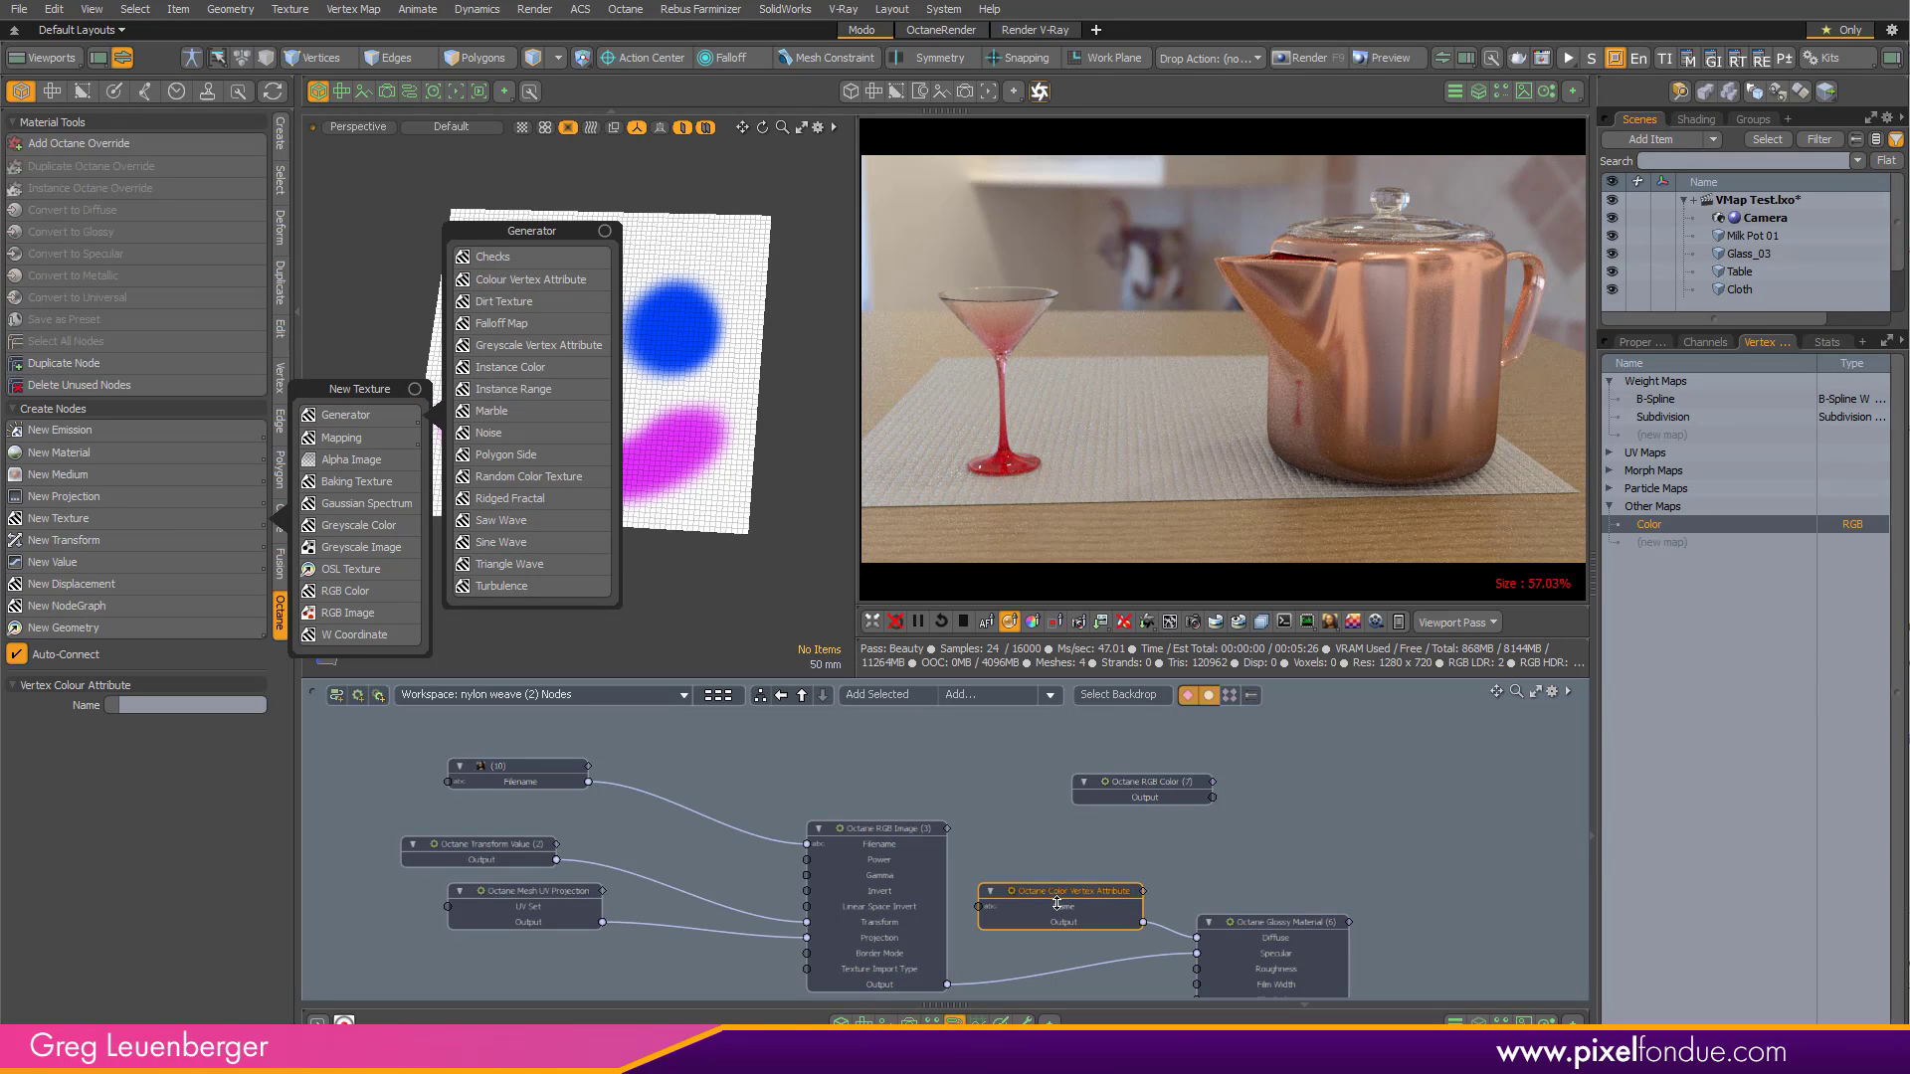
left_click_drag(1048, 893, 876, 754)
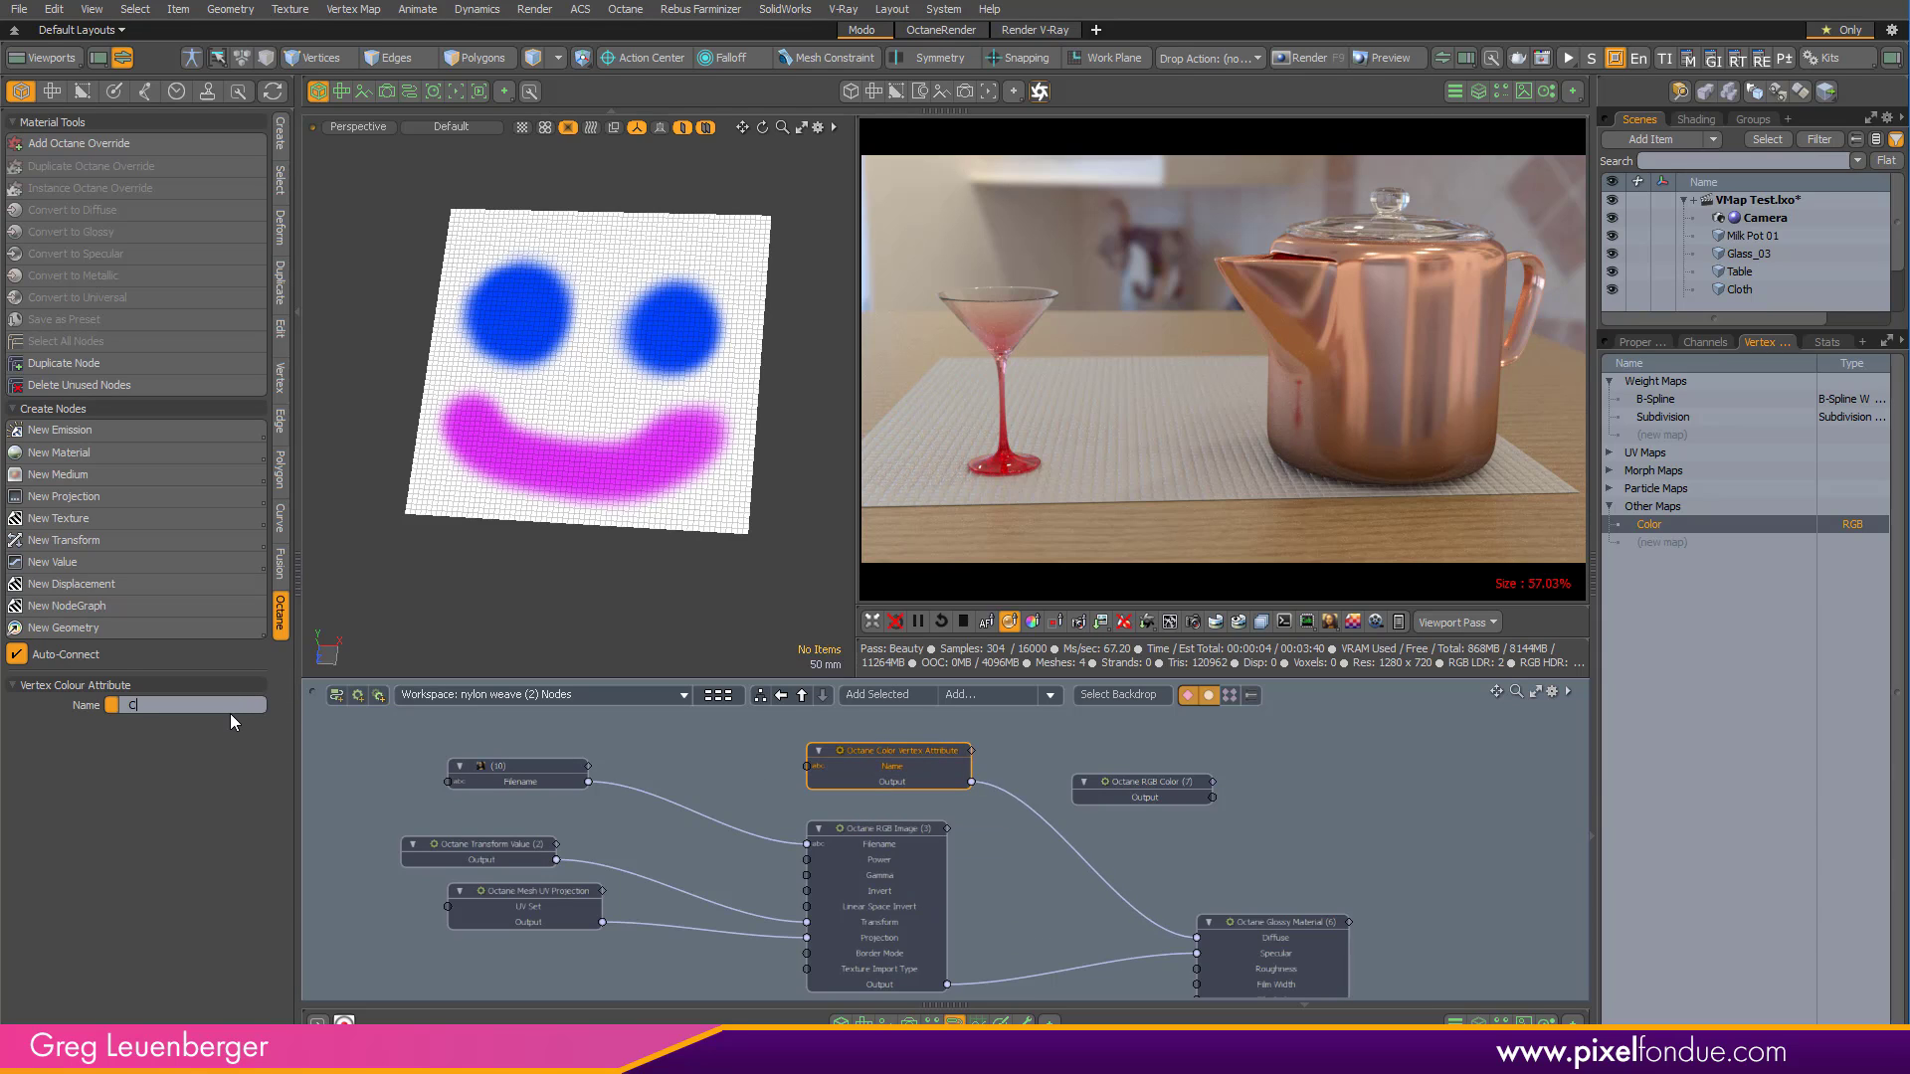
type("Color")
key("Return")
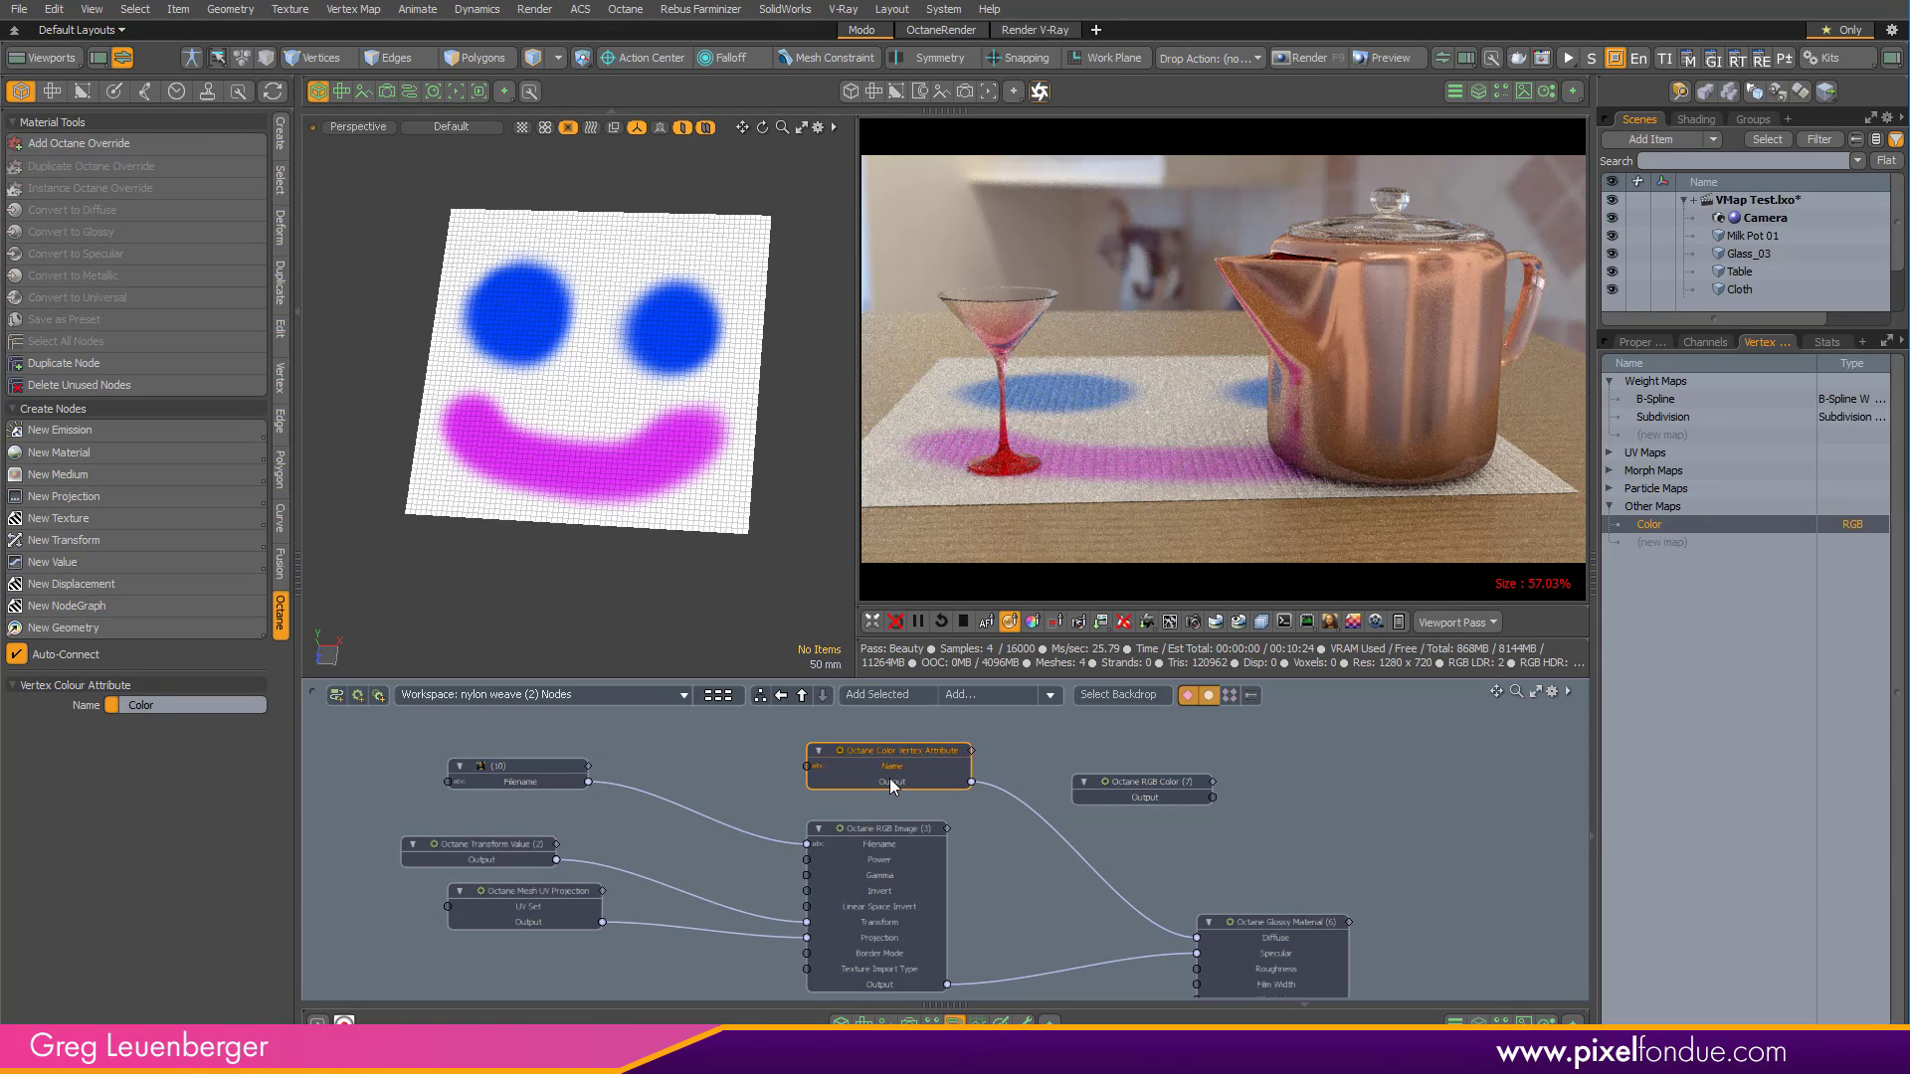